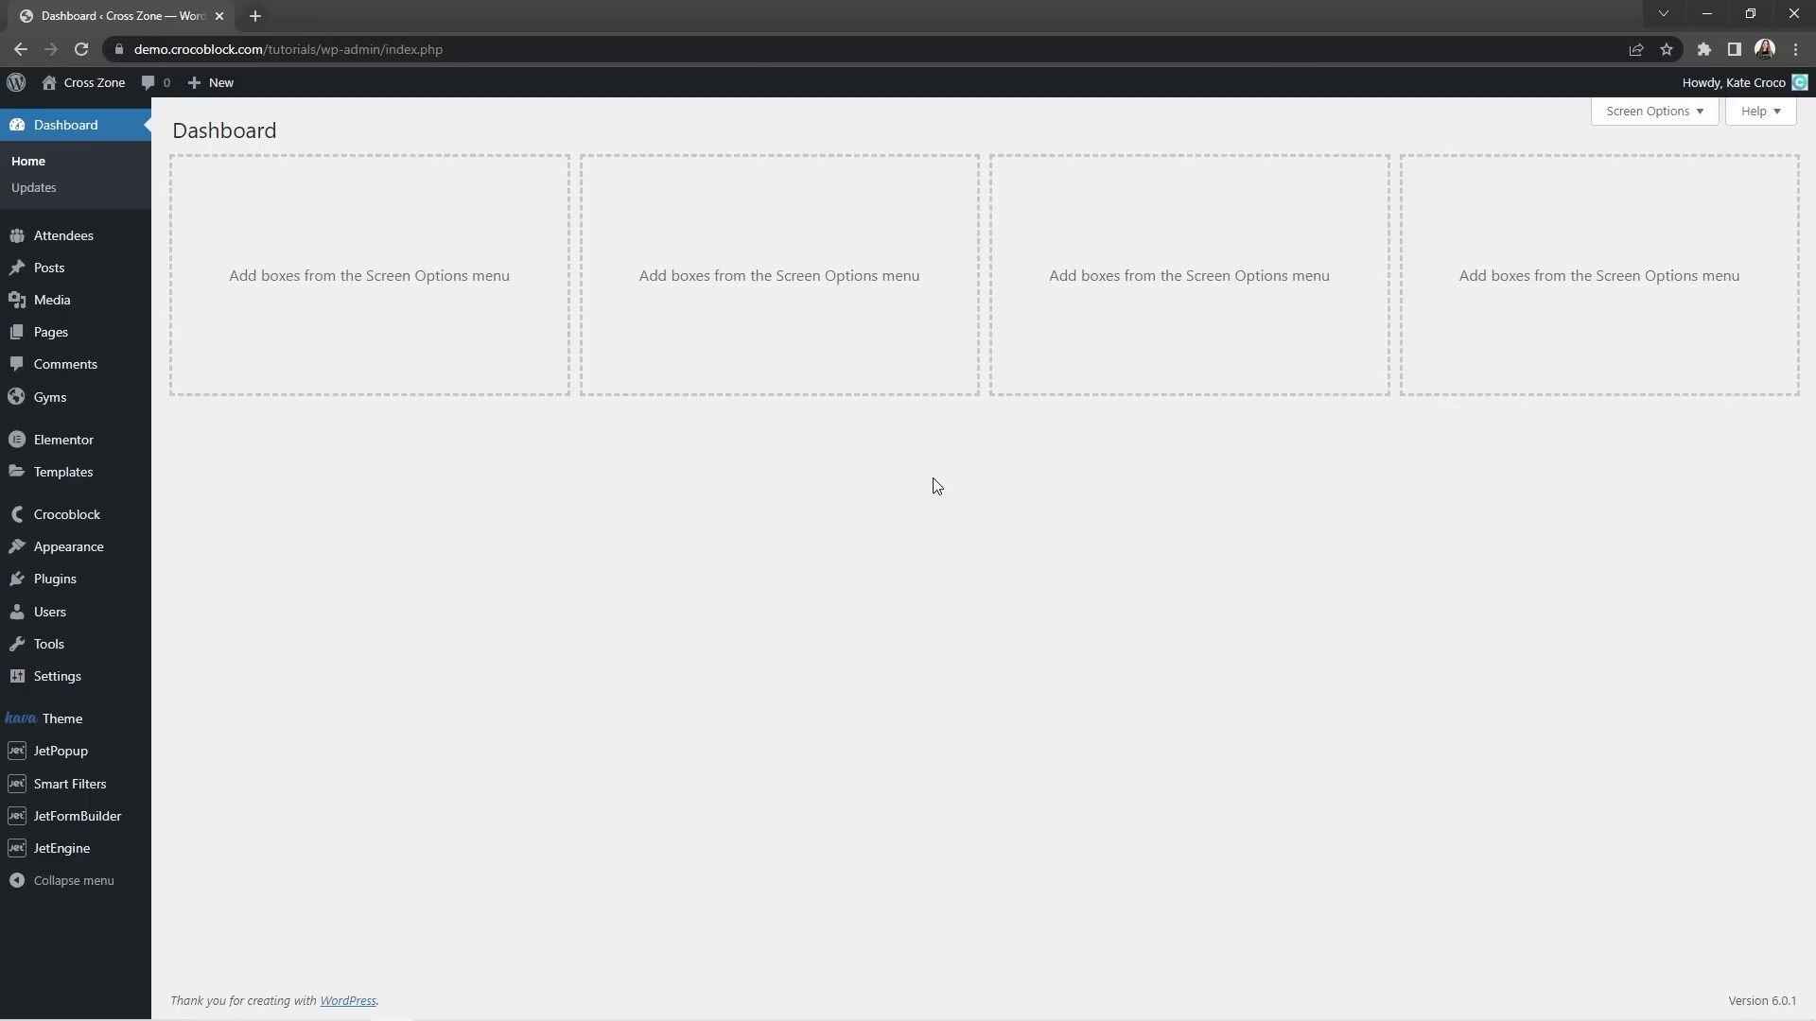
Bring up Maps Settings, showing Google Maps as provider, an API key and Photon geocoding.
{"action": "mouse_move", "coordinate": [131, 861]}
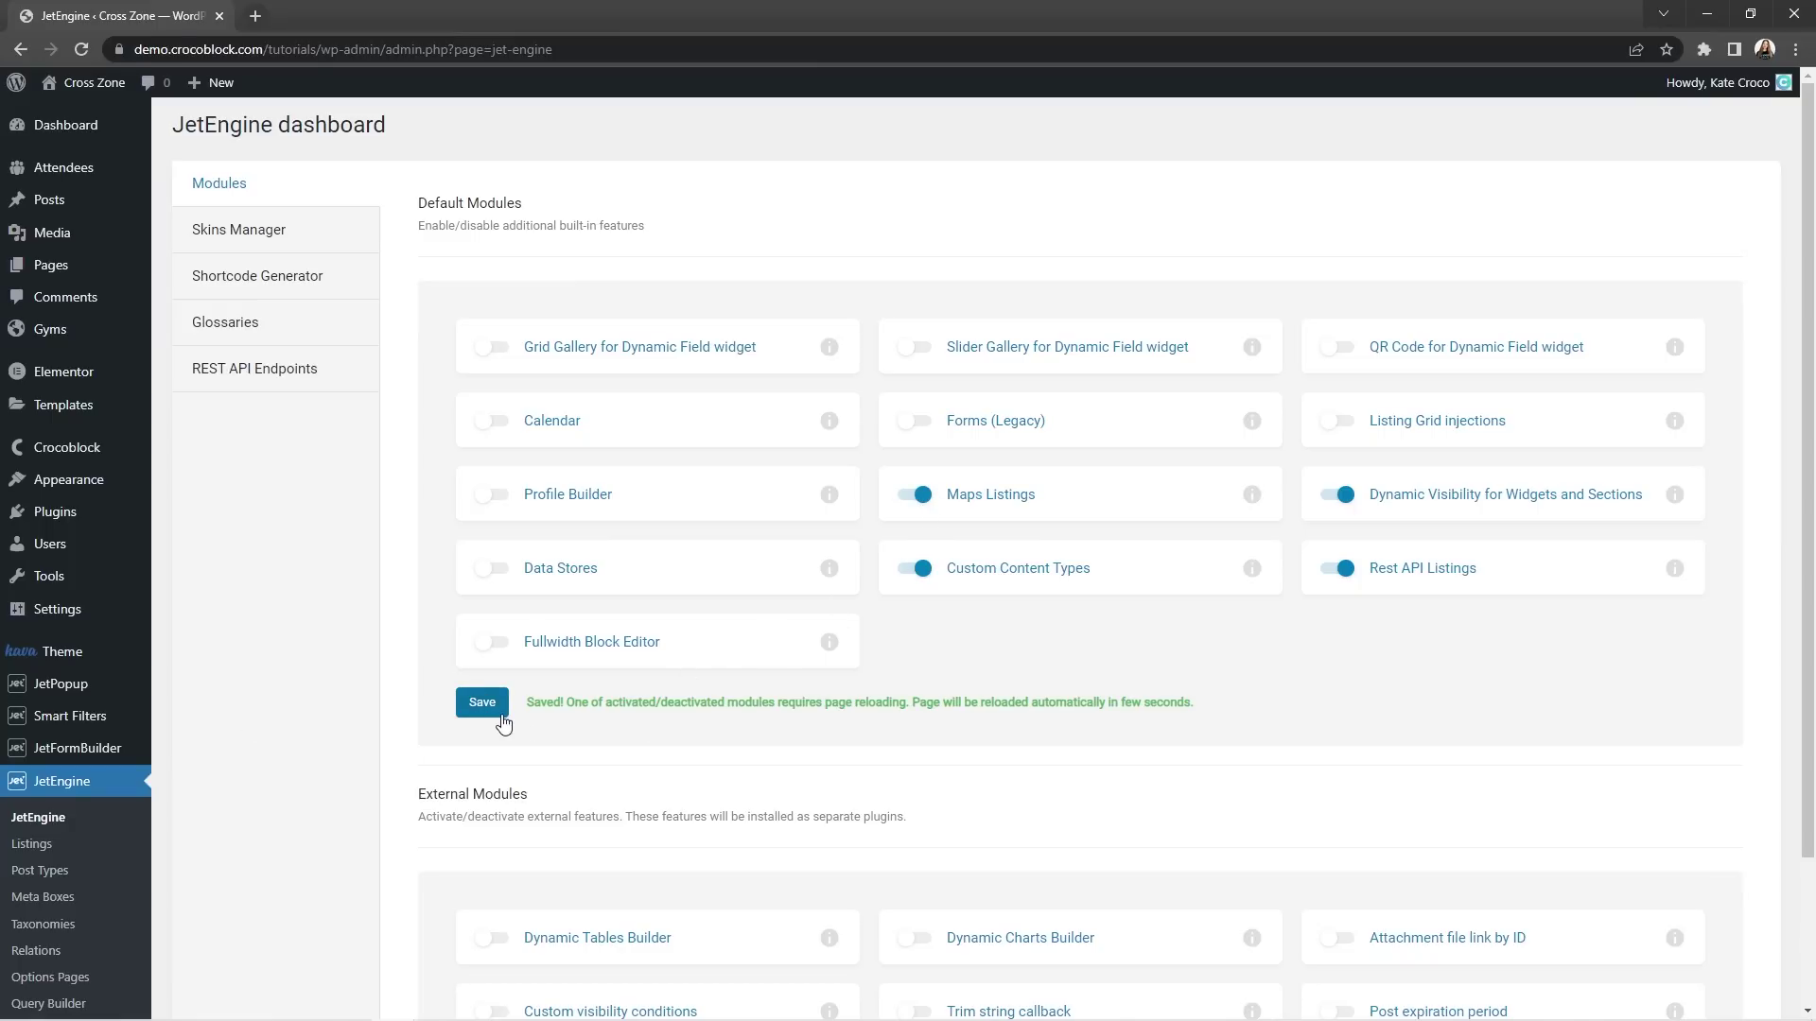
{"action": "left_click", "coordinate": [308, 336]}
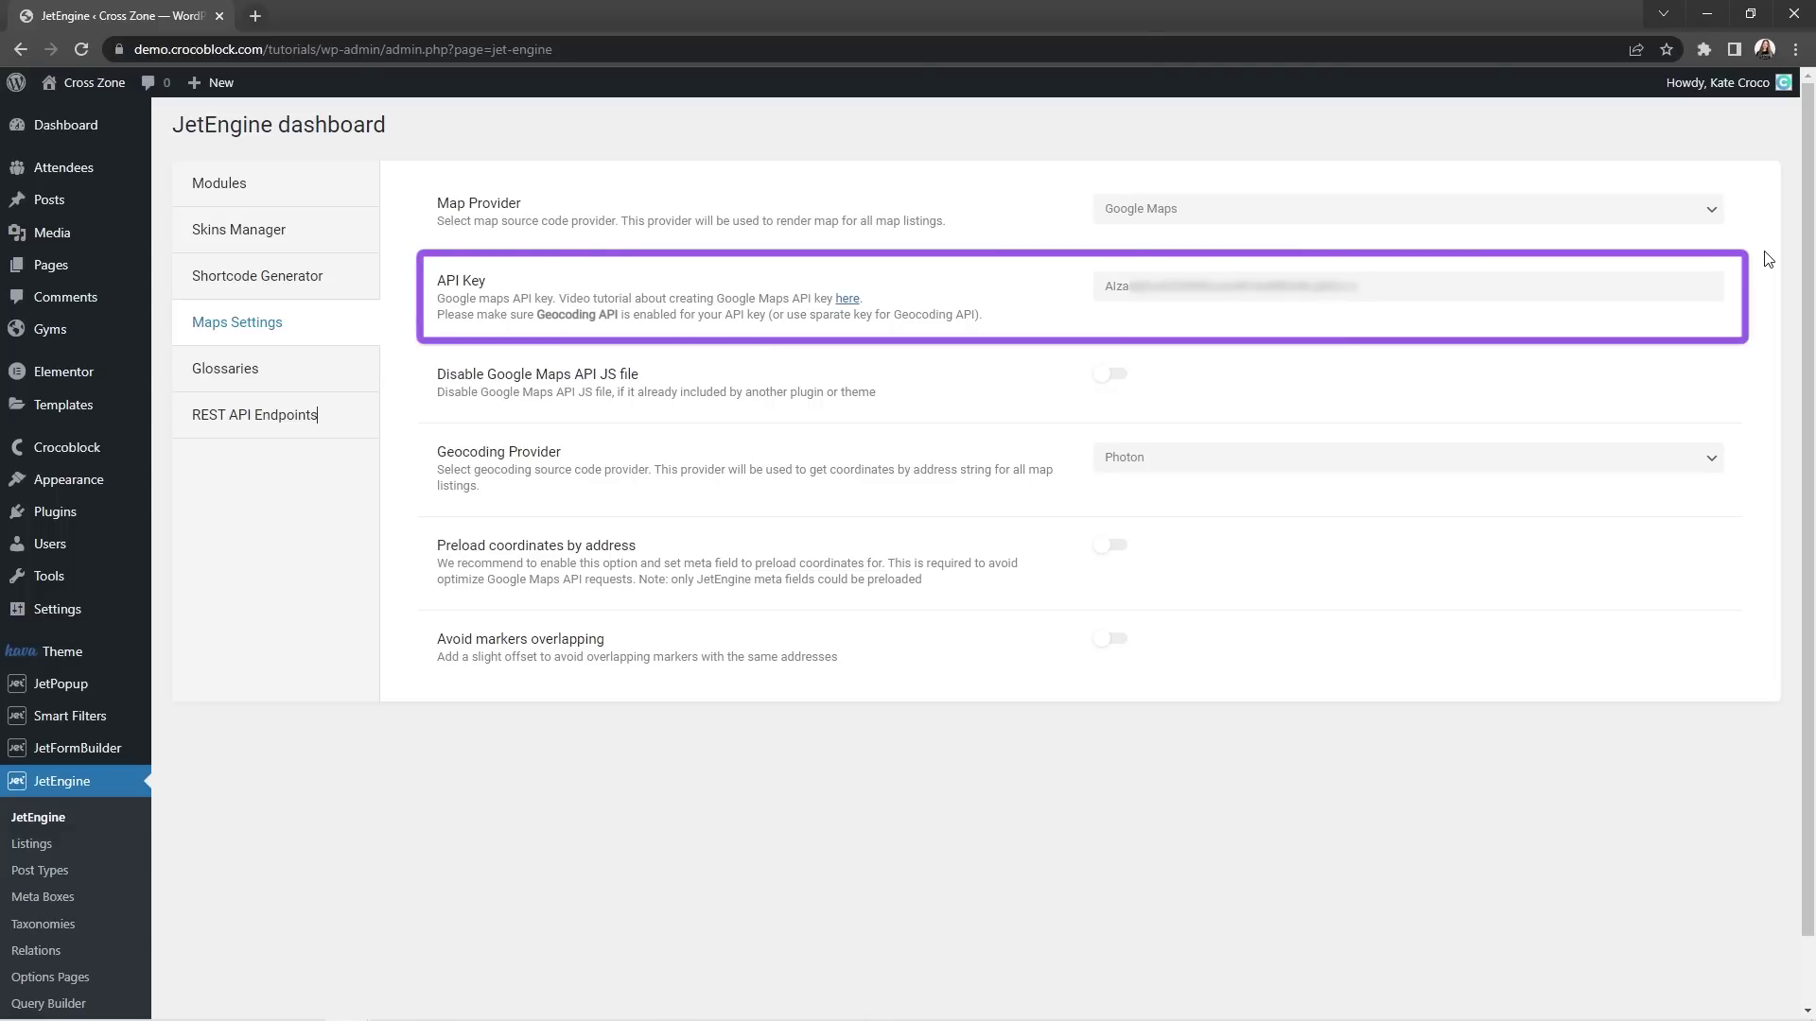
Change the Map Provider to Mapbox, then settle on Leaflet Maps.
{"action": "left_click", "coordinate": [1705, 213]}
{"action": "left_click", "coordinate": [1688, 258]}
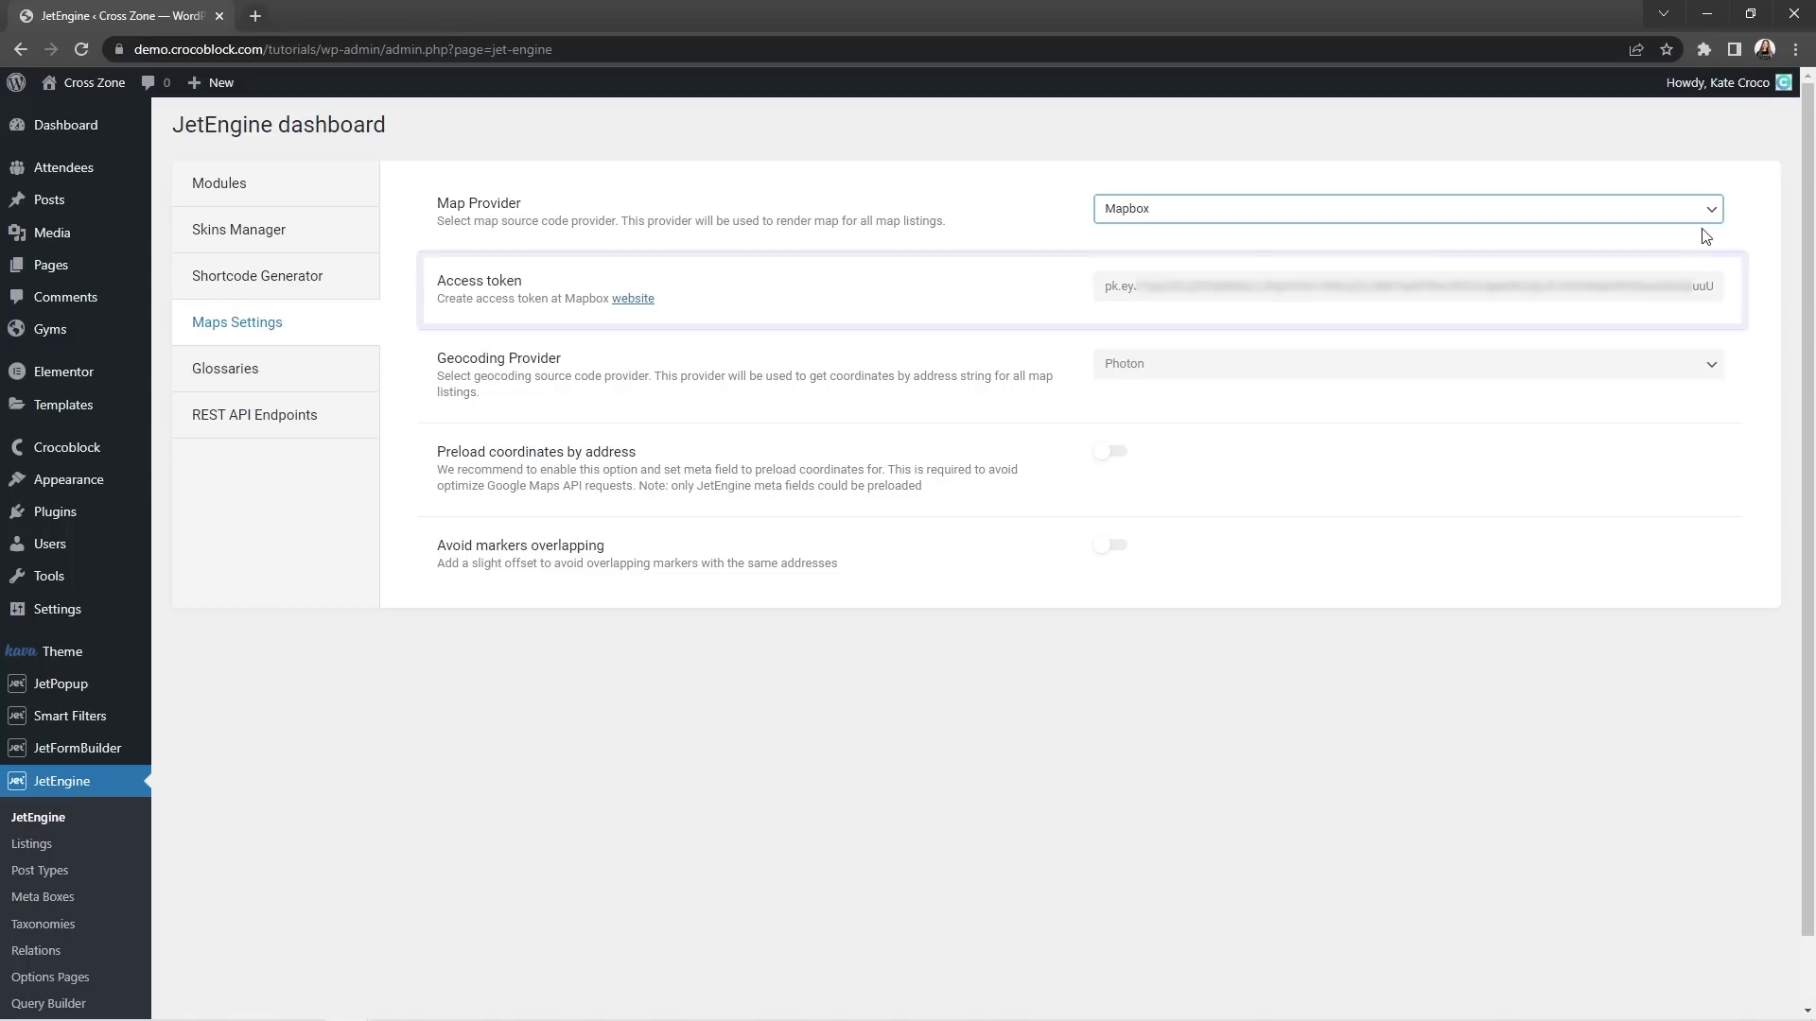
{"action": "left_click", "coordinate": [1708, 212]}
{"action": "left_click", "coordinate": [1708, 249]}
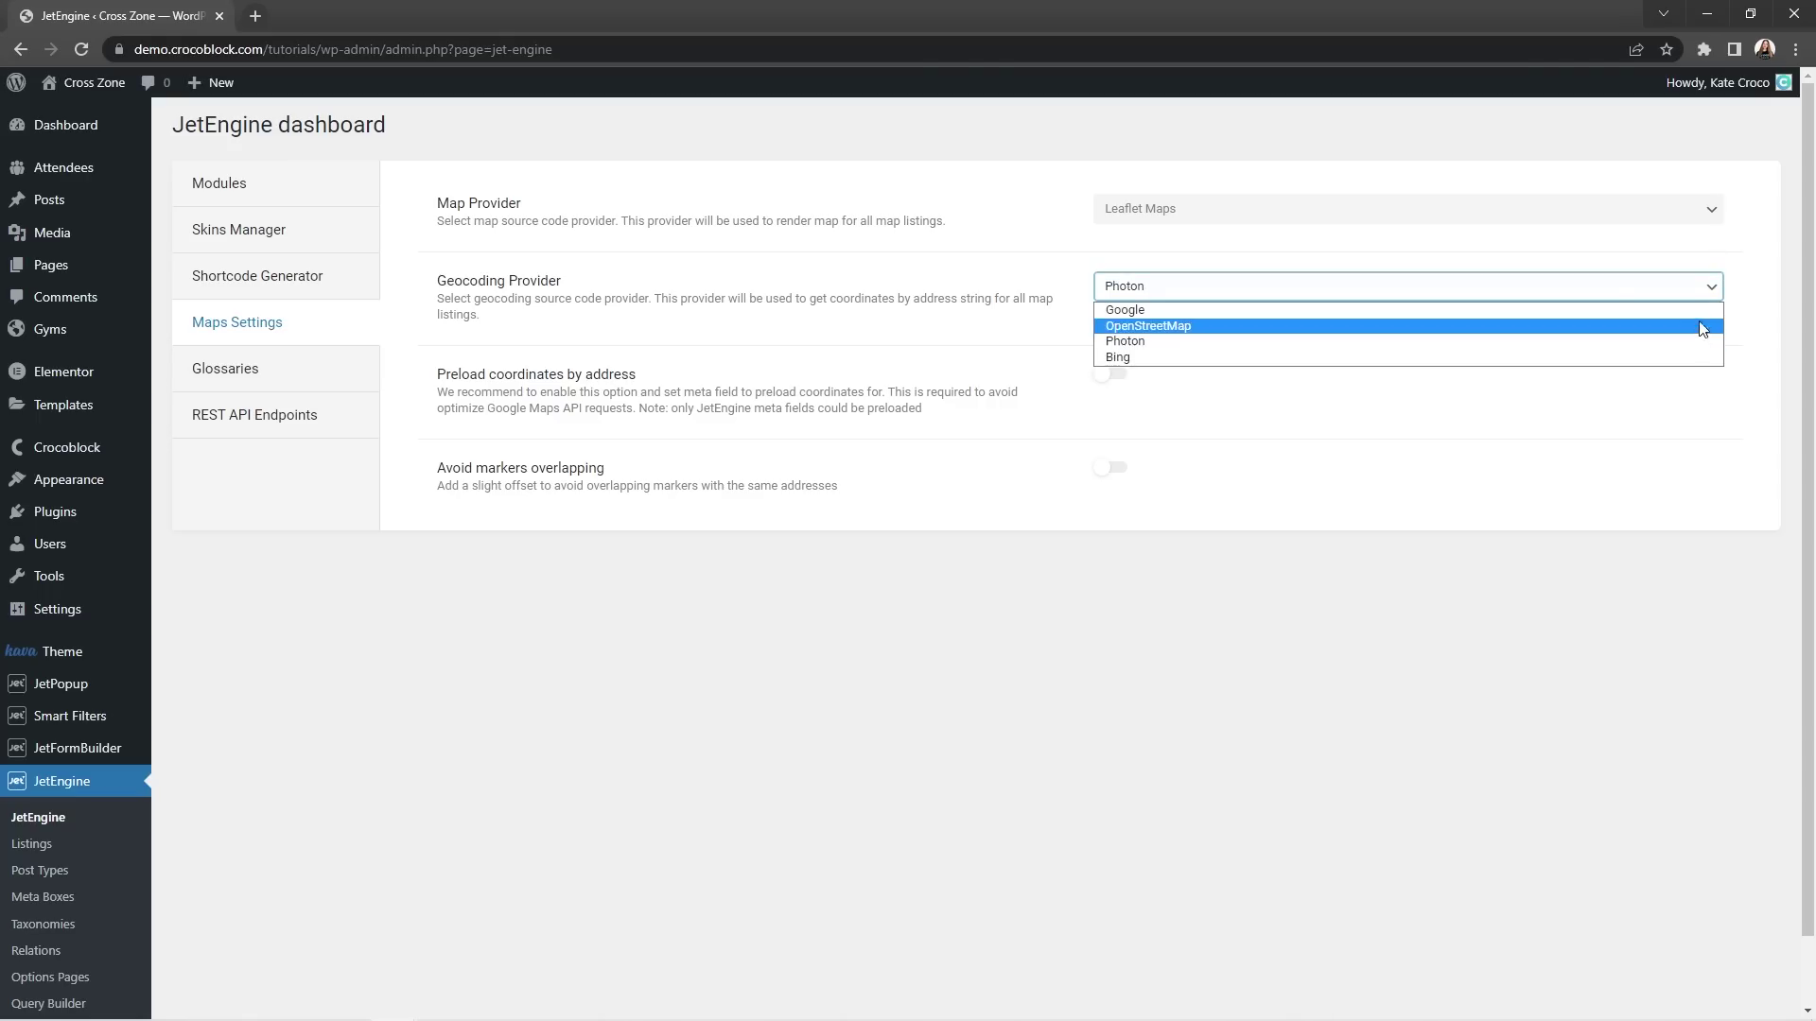
Cycle the Geocoding Provider through Google, OpenStreetMap and Photon, finishing on Bing.
{"action": "left_click", "coordinate": [1702, 312]}
{"action": "left_click", "coordinate": [1712, 296]}
{"action": "left_click", "coordinate": [1702, 326]}
{"action": "left_click", "coordinate": [1718, 299]}
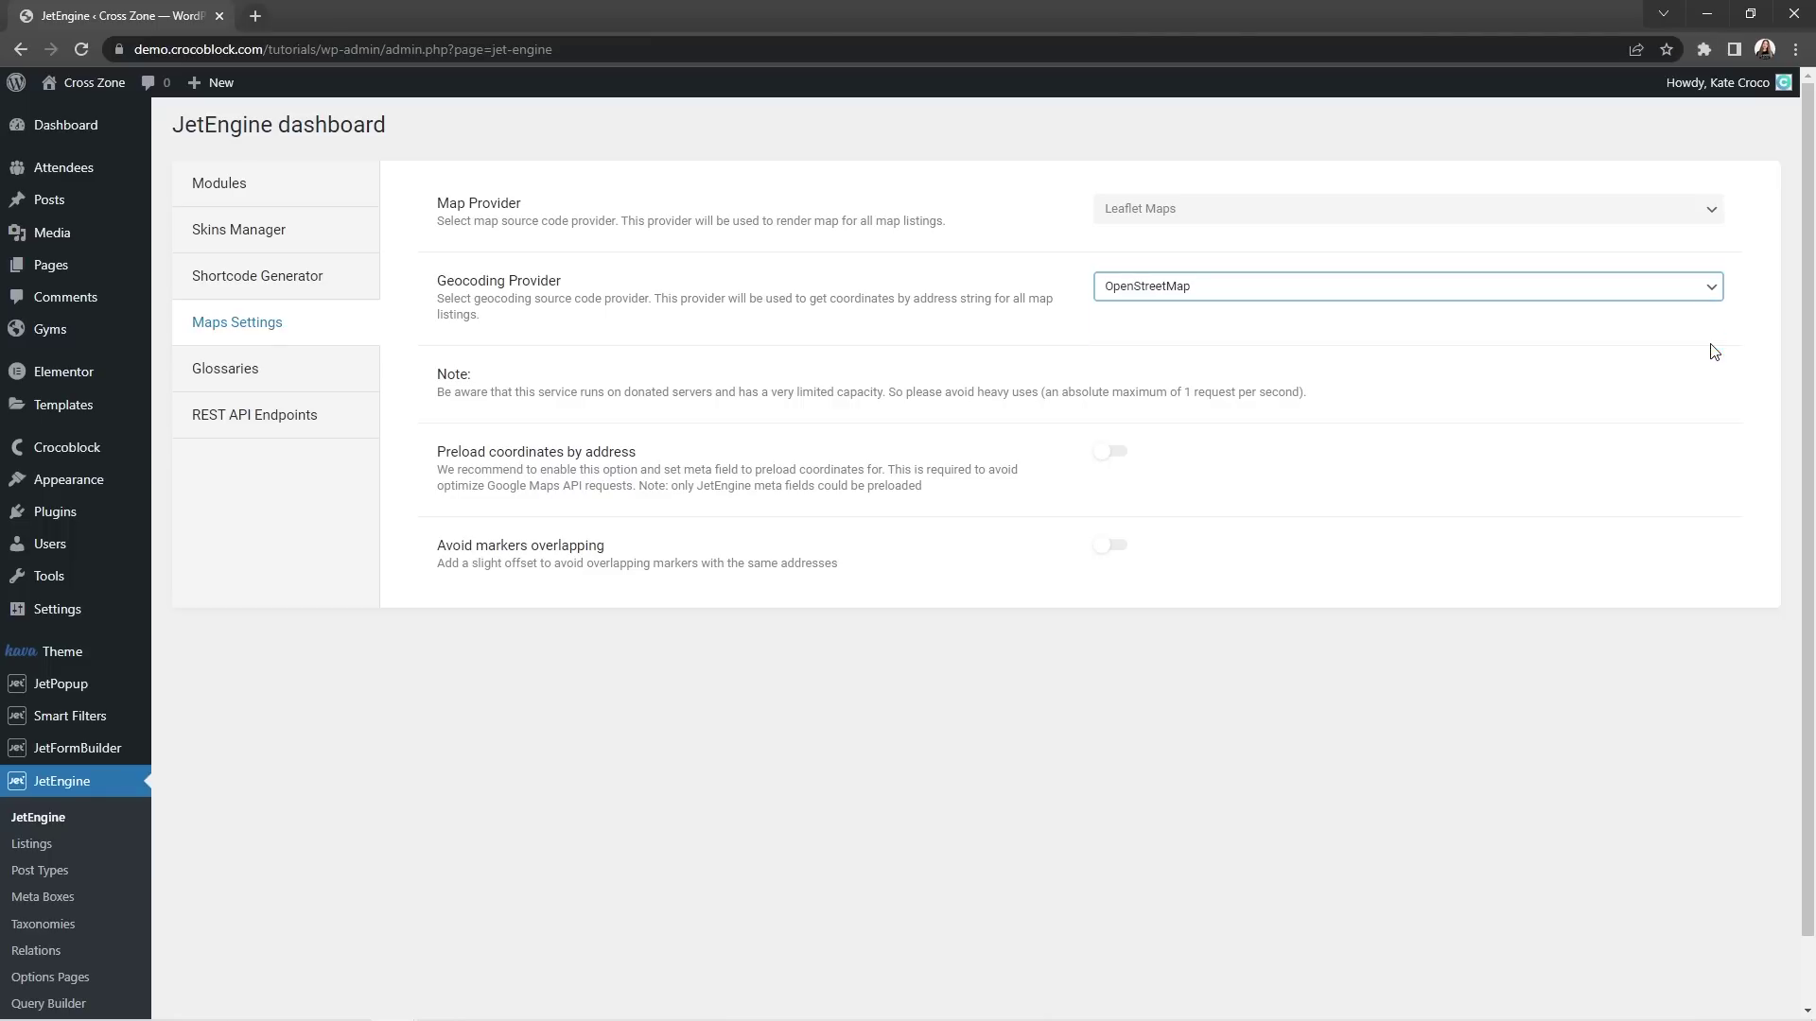
{"action": "left_click", "coordinate": [1714, 342]}
{"action": "left_click", "coordinate": [1713, 296]}
{"action": "left_click", "coordinate": [1710, 357]}
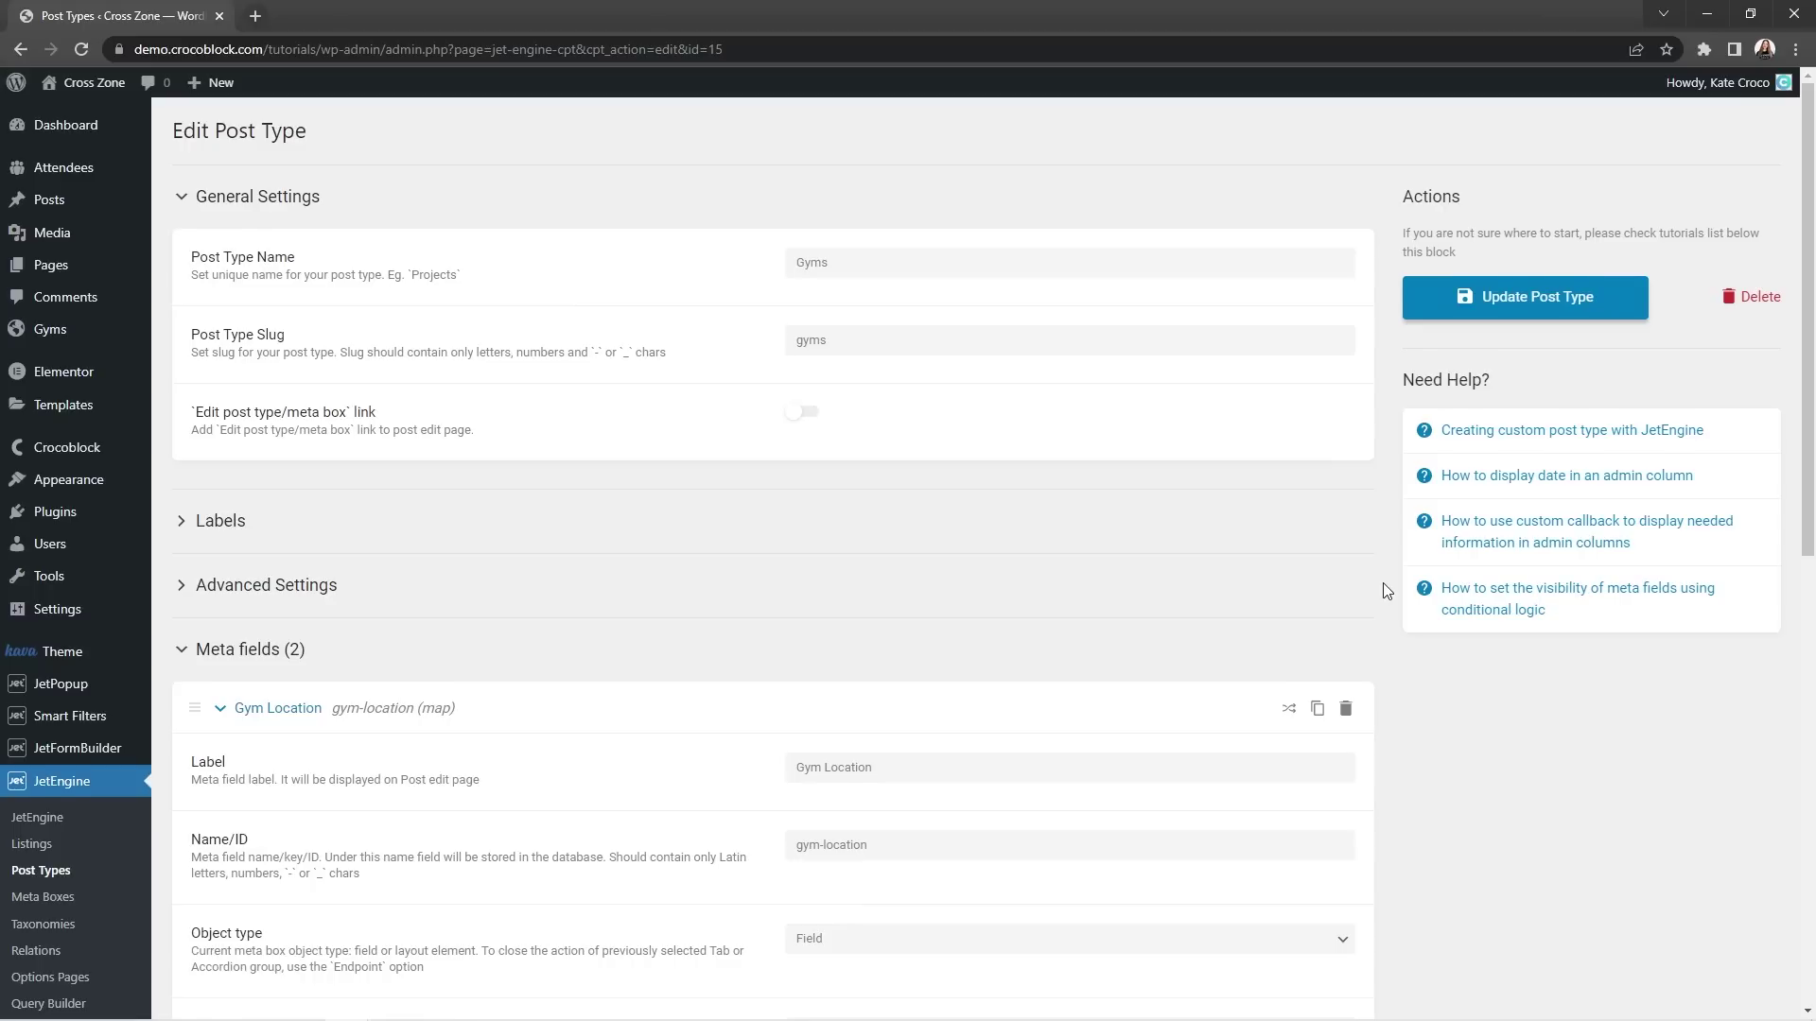
Scroll to the Gym Location map field and show its Value format options.
{"action": "scroll", "coordinate": [1384, 589], "scroll_direction": "down", "scroll_amount": 4}
{"action": "scroll", "coordinate": [1384, 589], "scroll_direction": "down", "scroll_amount": 4}
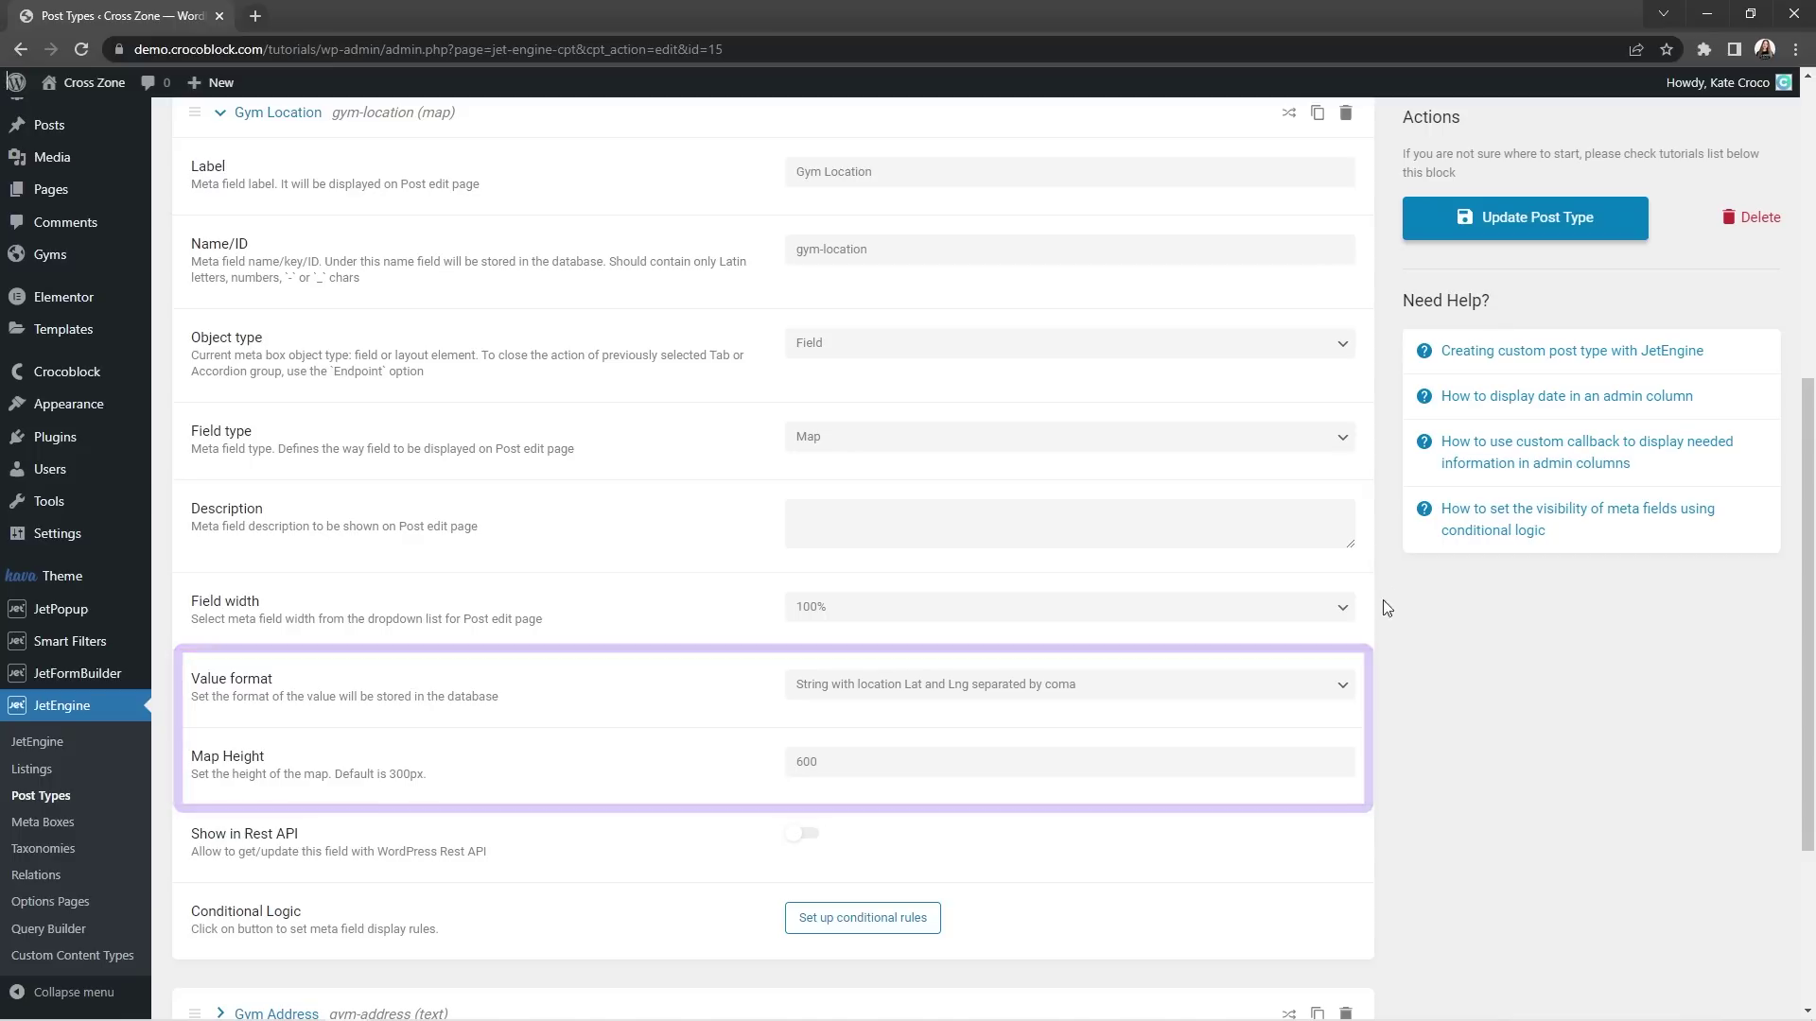
{"action": "left_click", "coordinate": [1342, 690]}
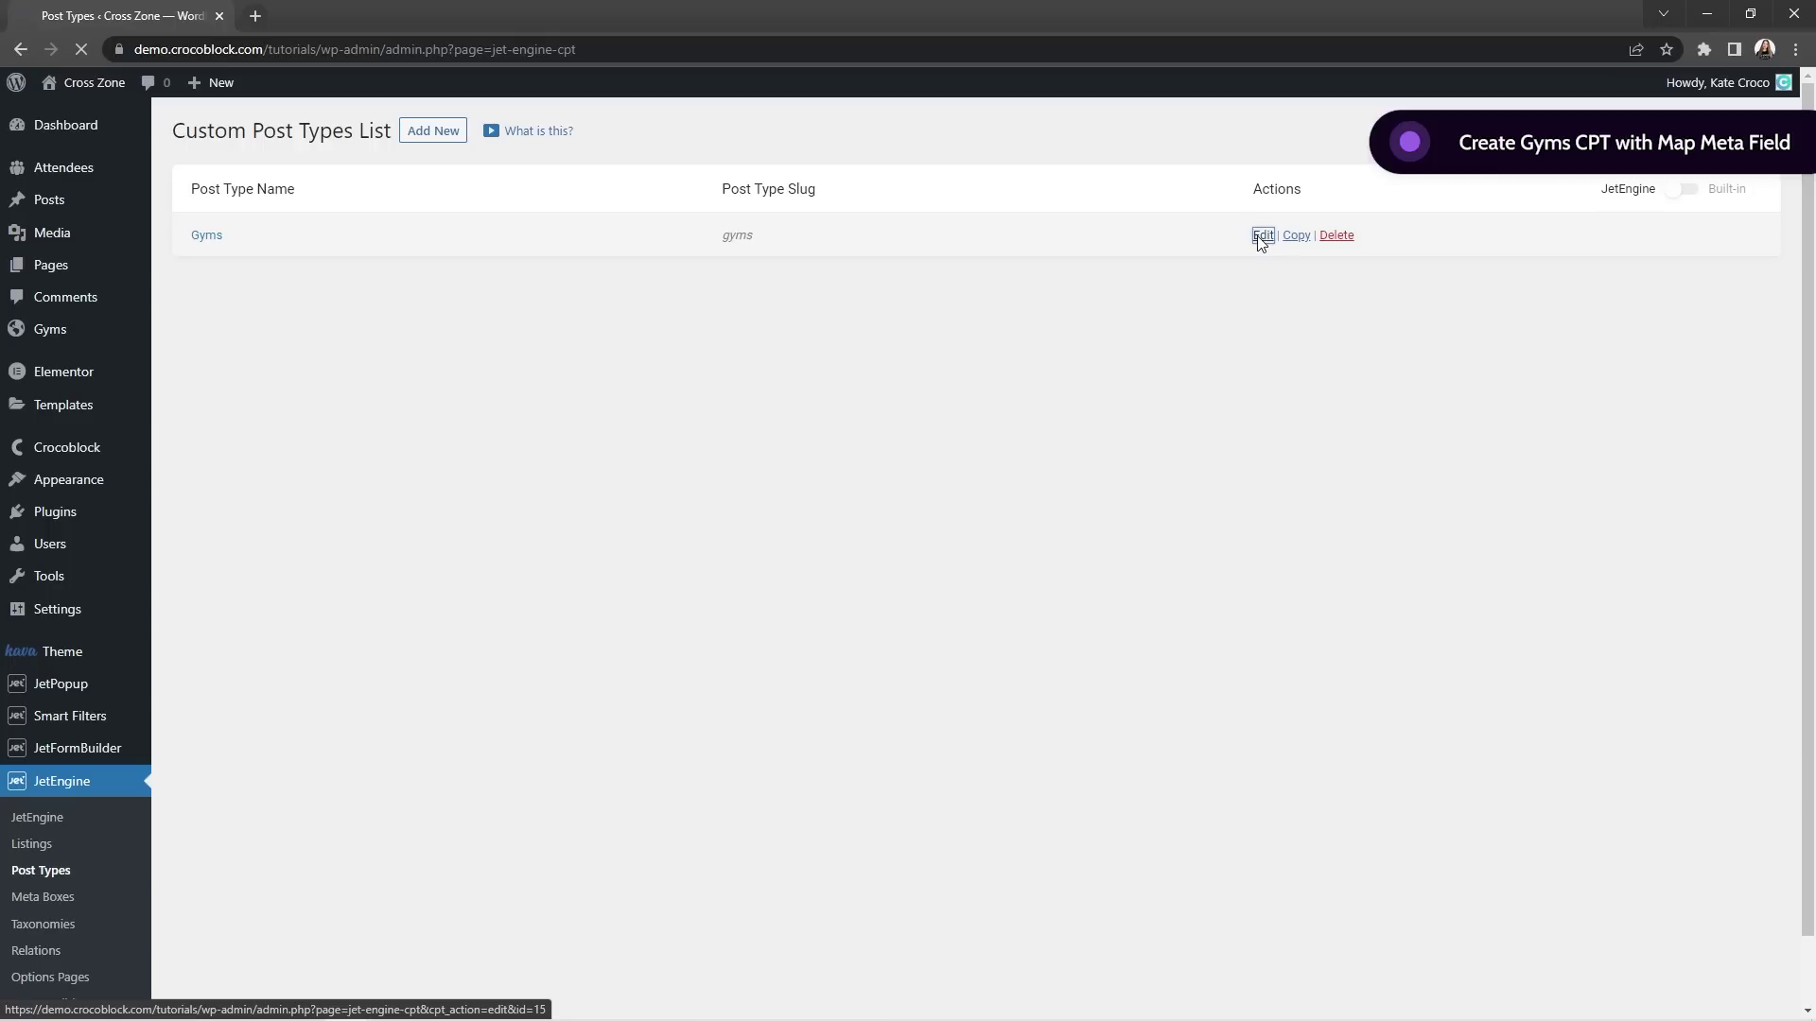
Edit the Gyms post type and expand the Gym Location map field's settings.
{"action": "left_click", "coordinate": [1254, 242]}
{"action": "scroll", "coordinate": [1381, 244], "scroll_direction": "down", "scroll_amount": 1}
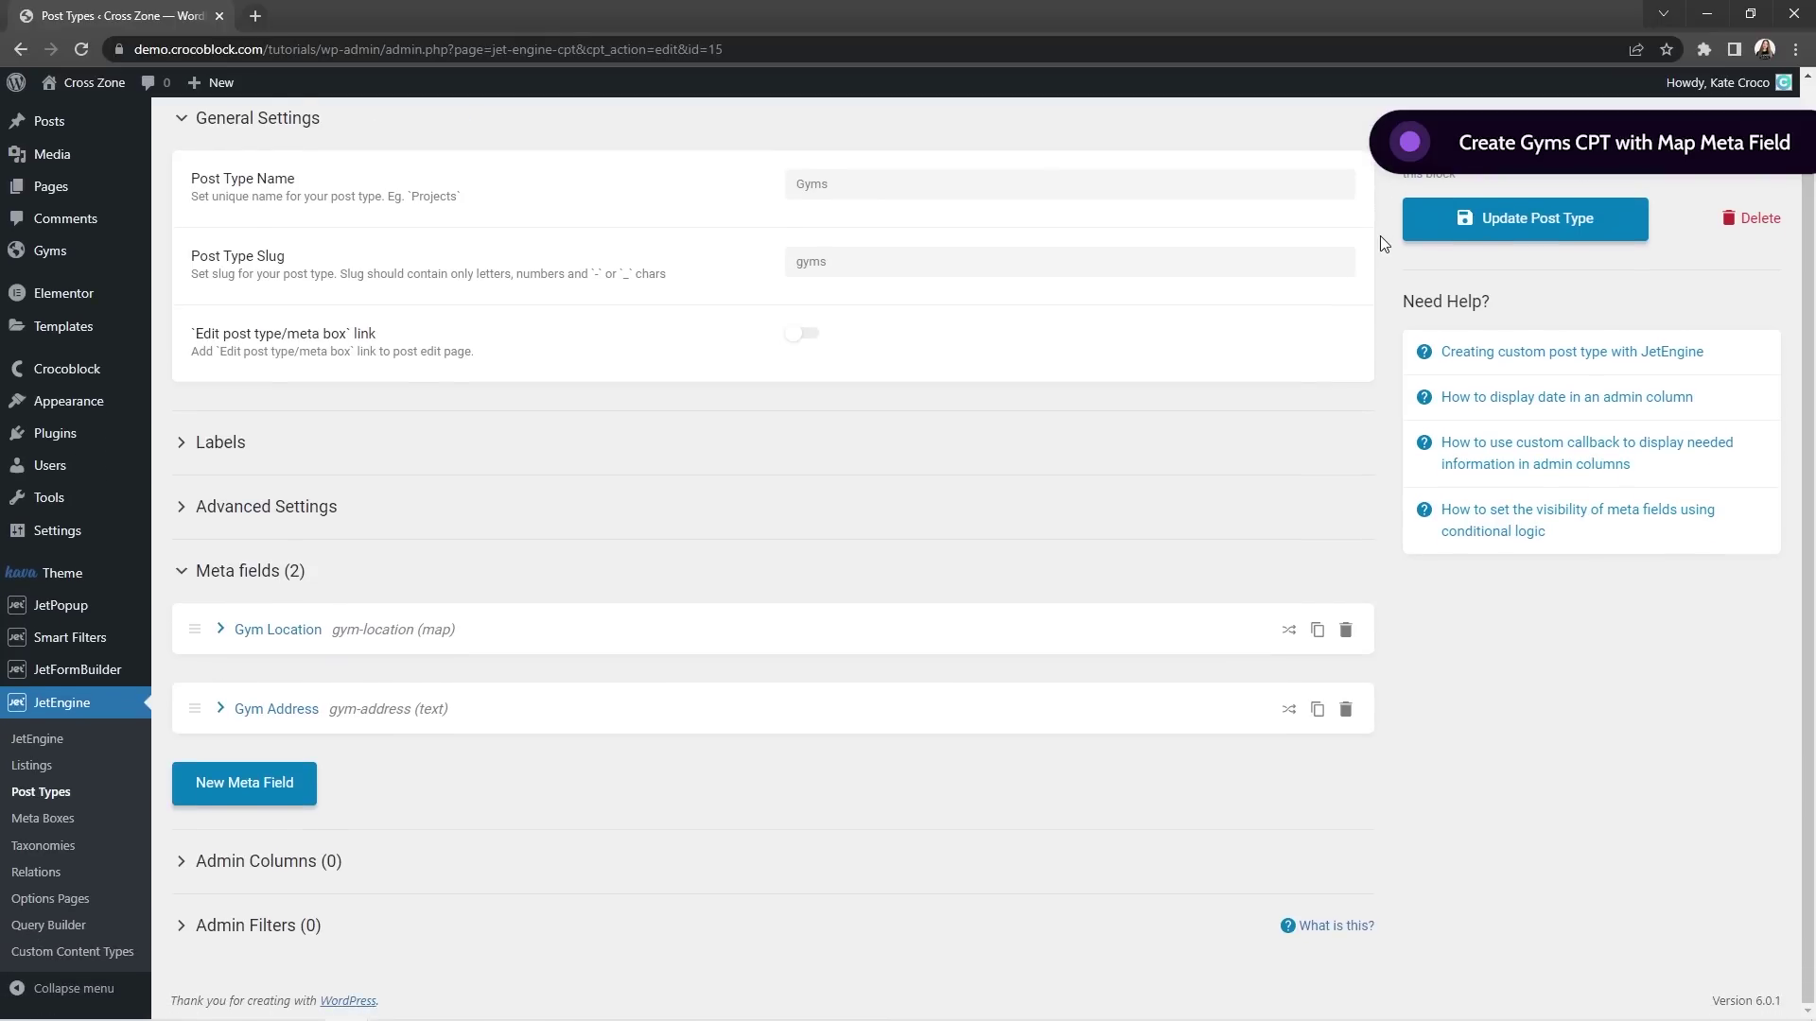
{"action": "left_click", "coordinate": [221, 629]}
{"action": "scroll", "coordinate": [225, 632], "scroll_direction": "down", "scroll_amount": 5}
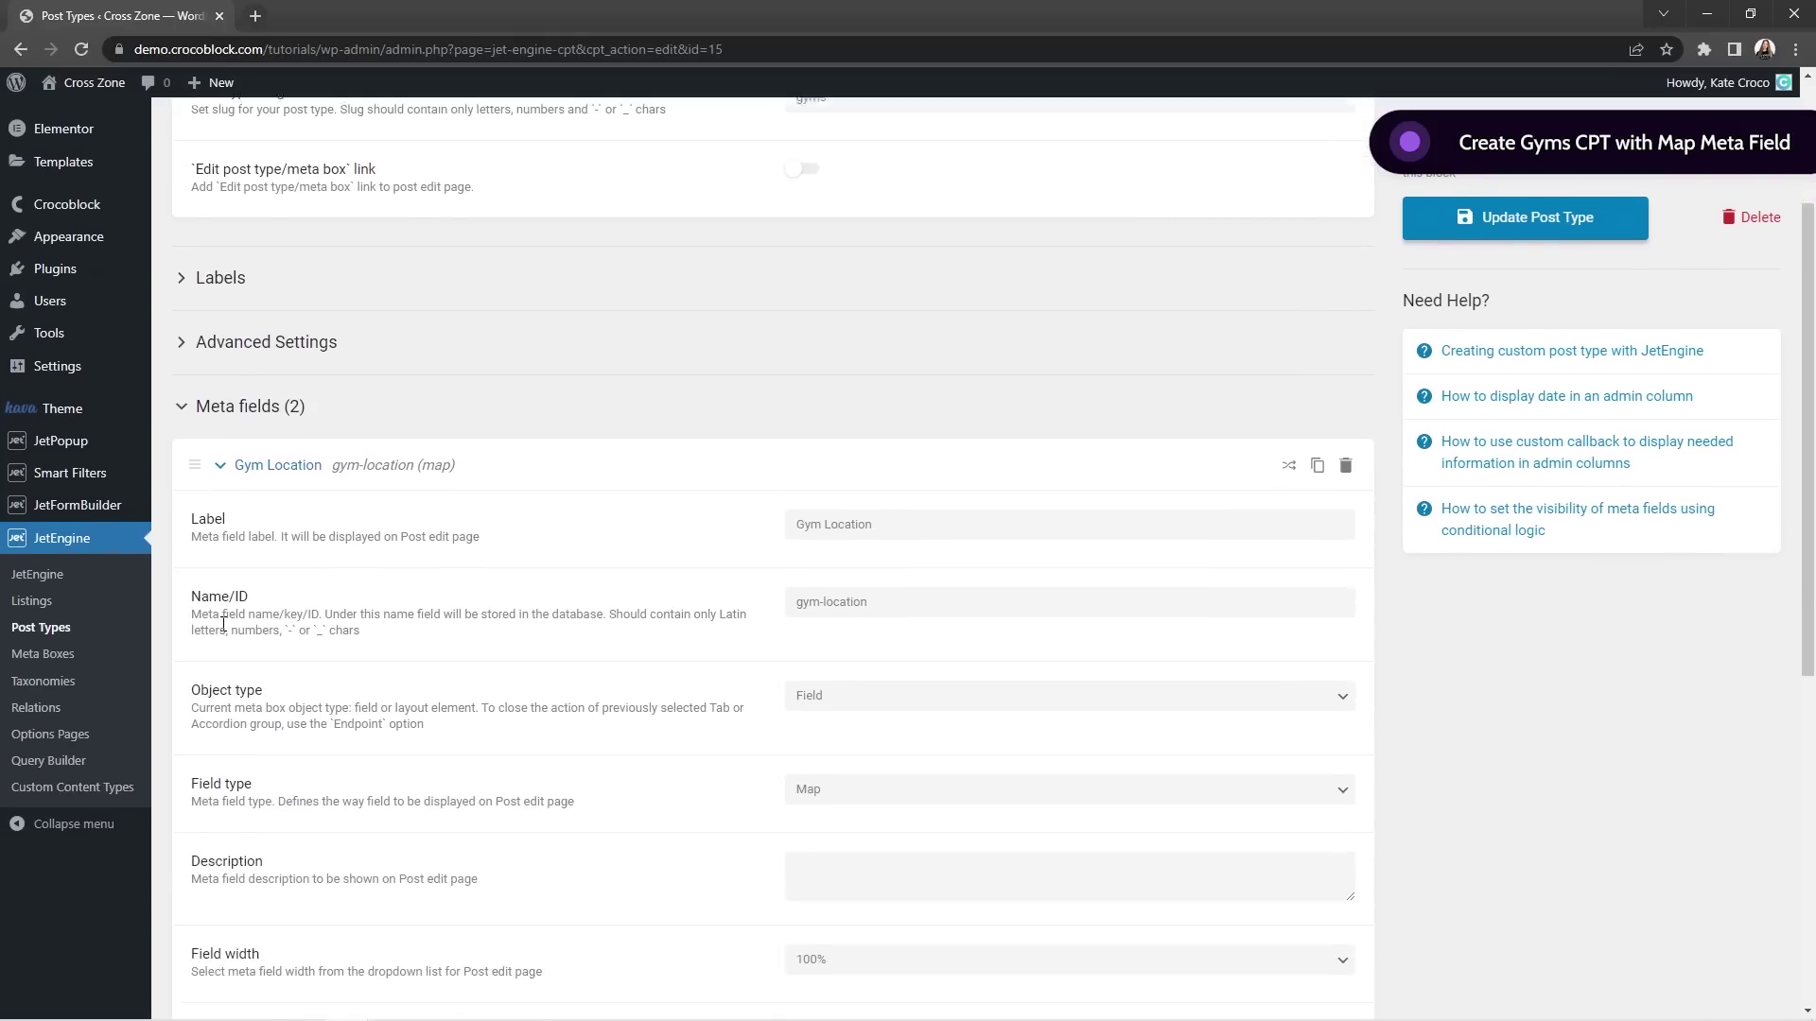
{"action": "scroll", "coordinate": [225, 631], "scroll_direction": "down", "scroll_amount": 2}
{"action": "scroll", "coordinate": [223, 624], "scroll_direction": "up", "scroll_amount": 8}
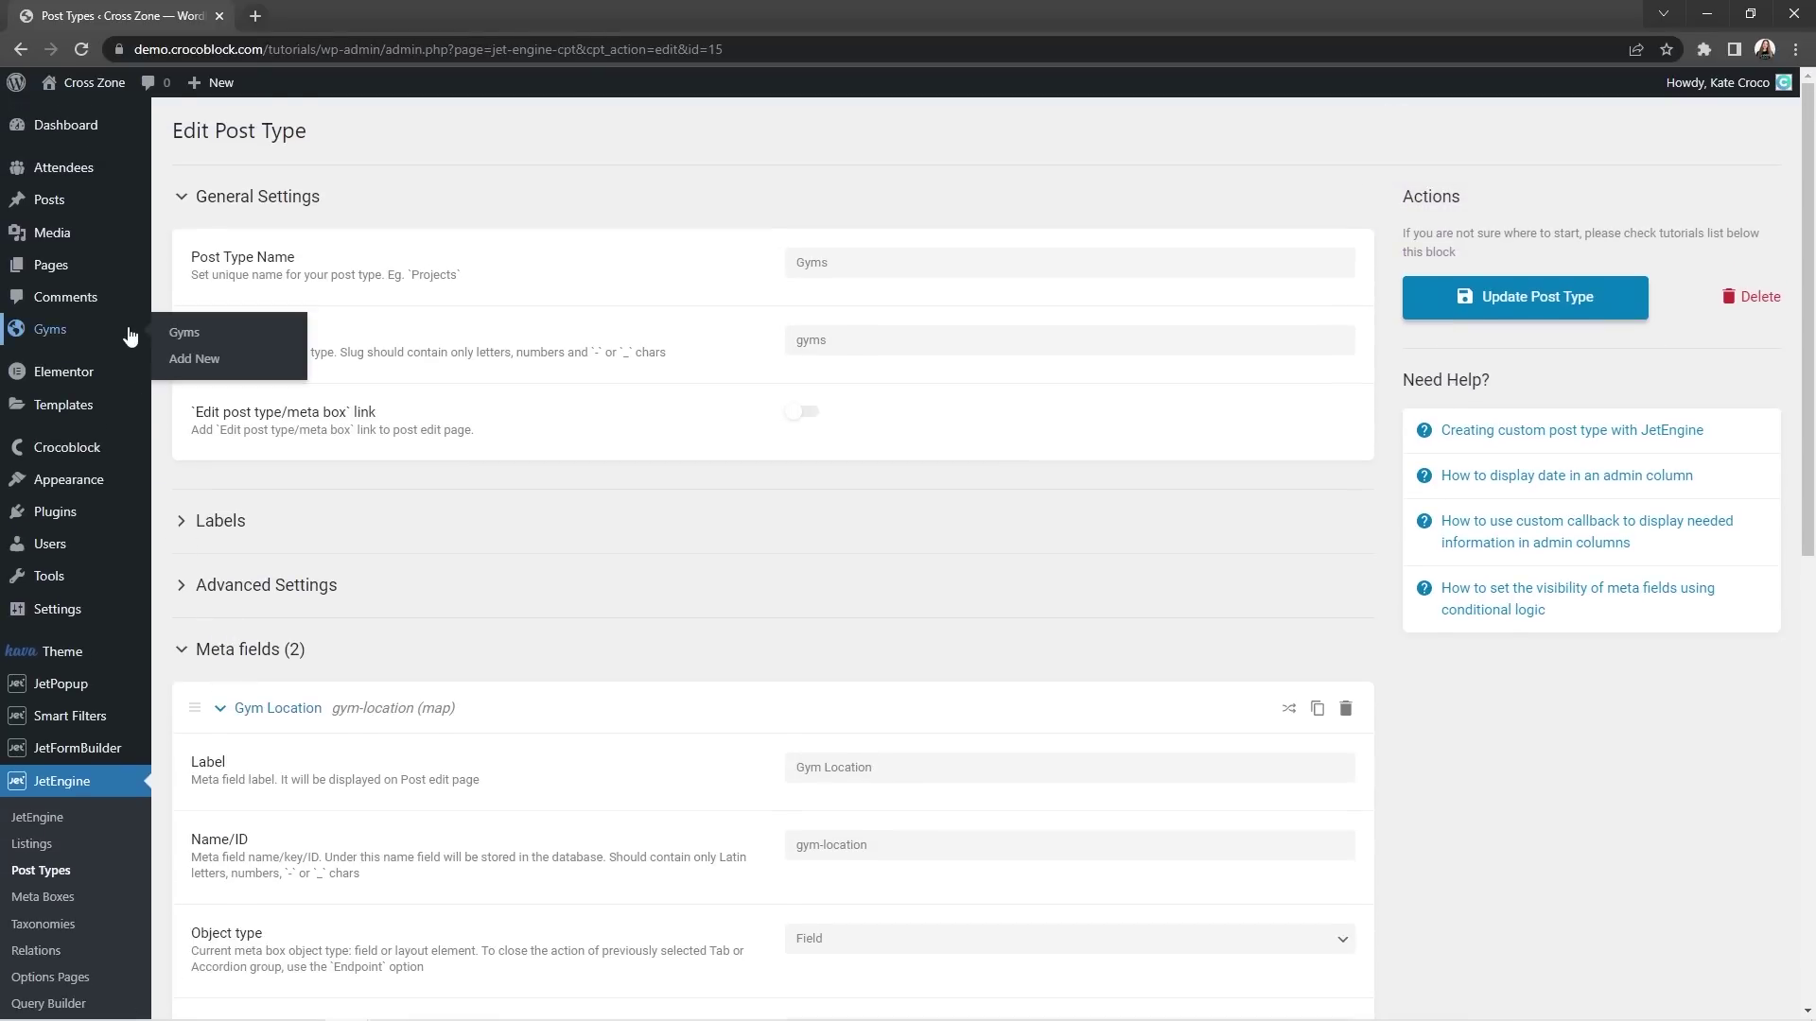
Open the Cross Zone Pila gym post to see its pinned location.
{"action": "left_click", "coordinate": [128, 328]}
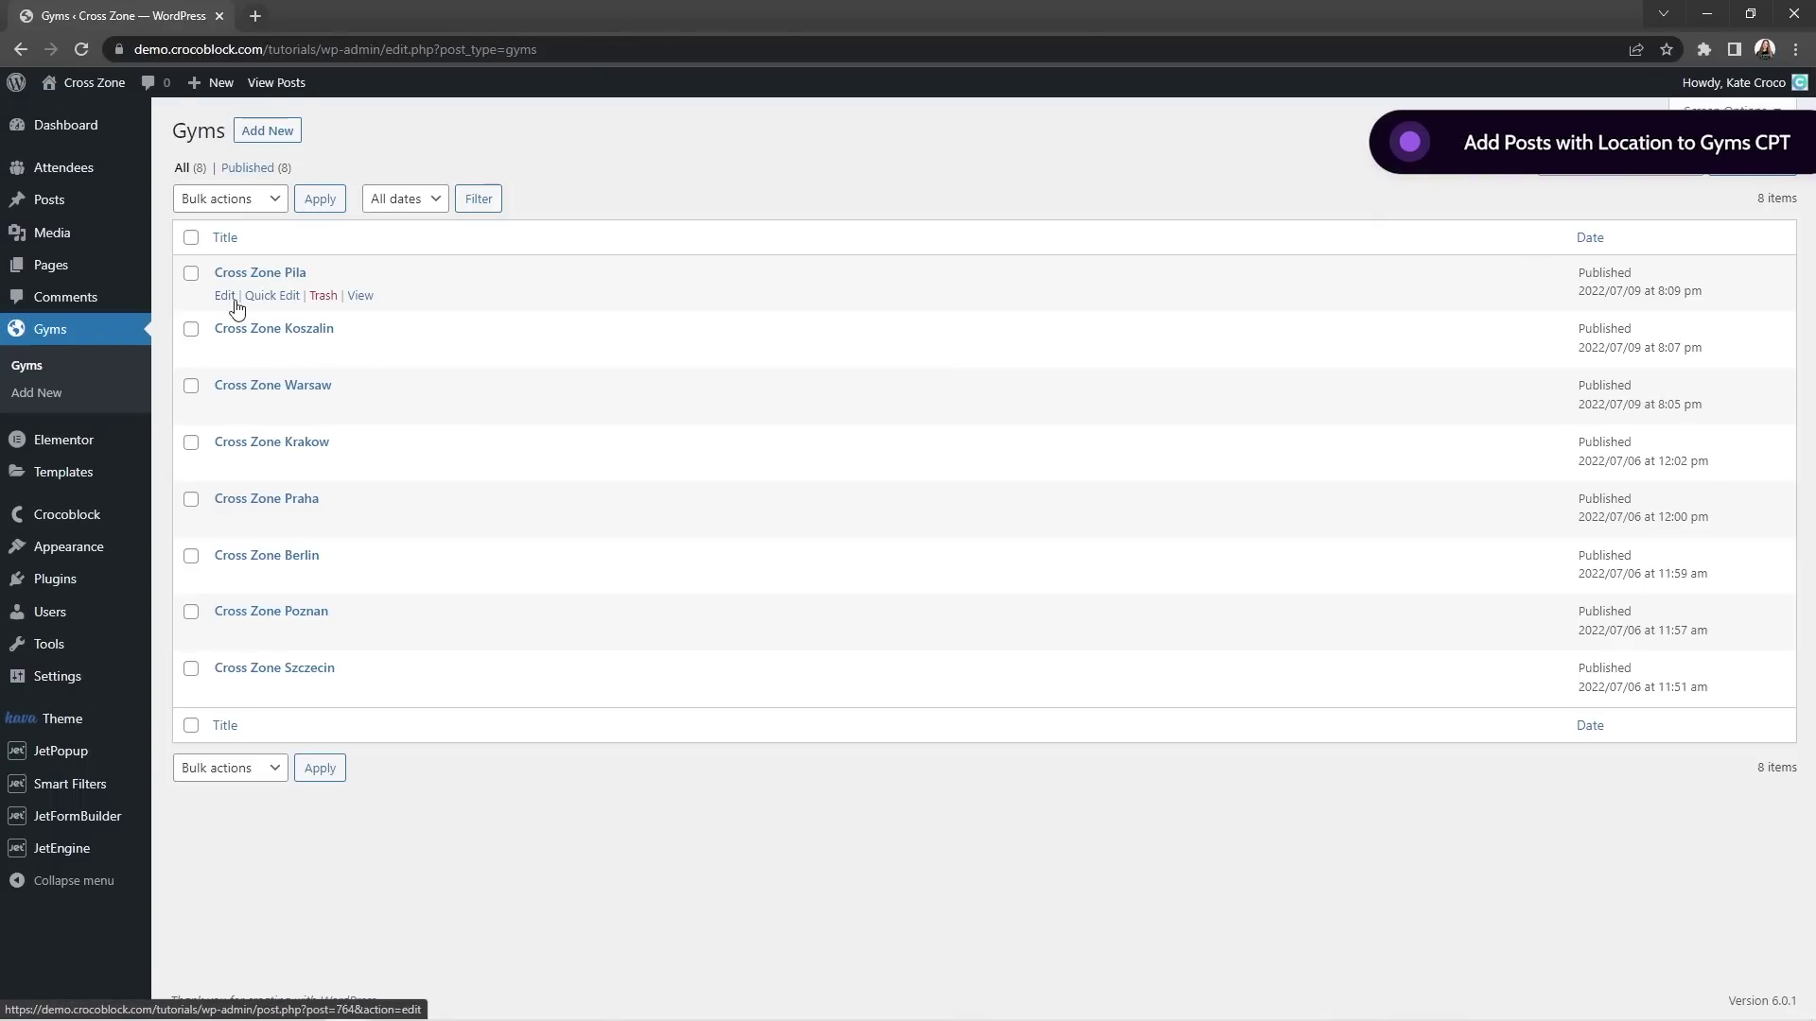
{"action": "left_click", "coordinate": [226, 298]}
{"action": "scroll", "coordinate": [230, 309], "scroll_direction": "down", "scroll_amount": 1}
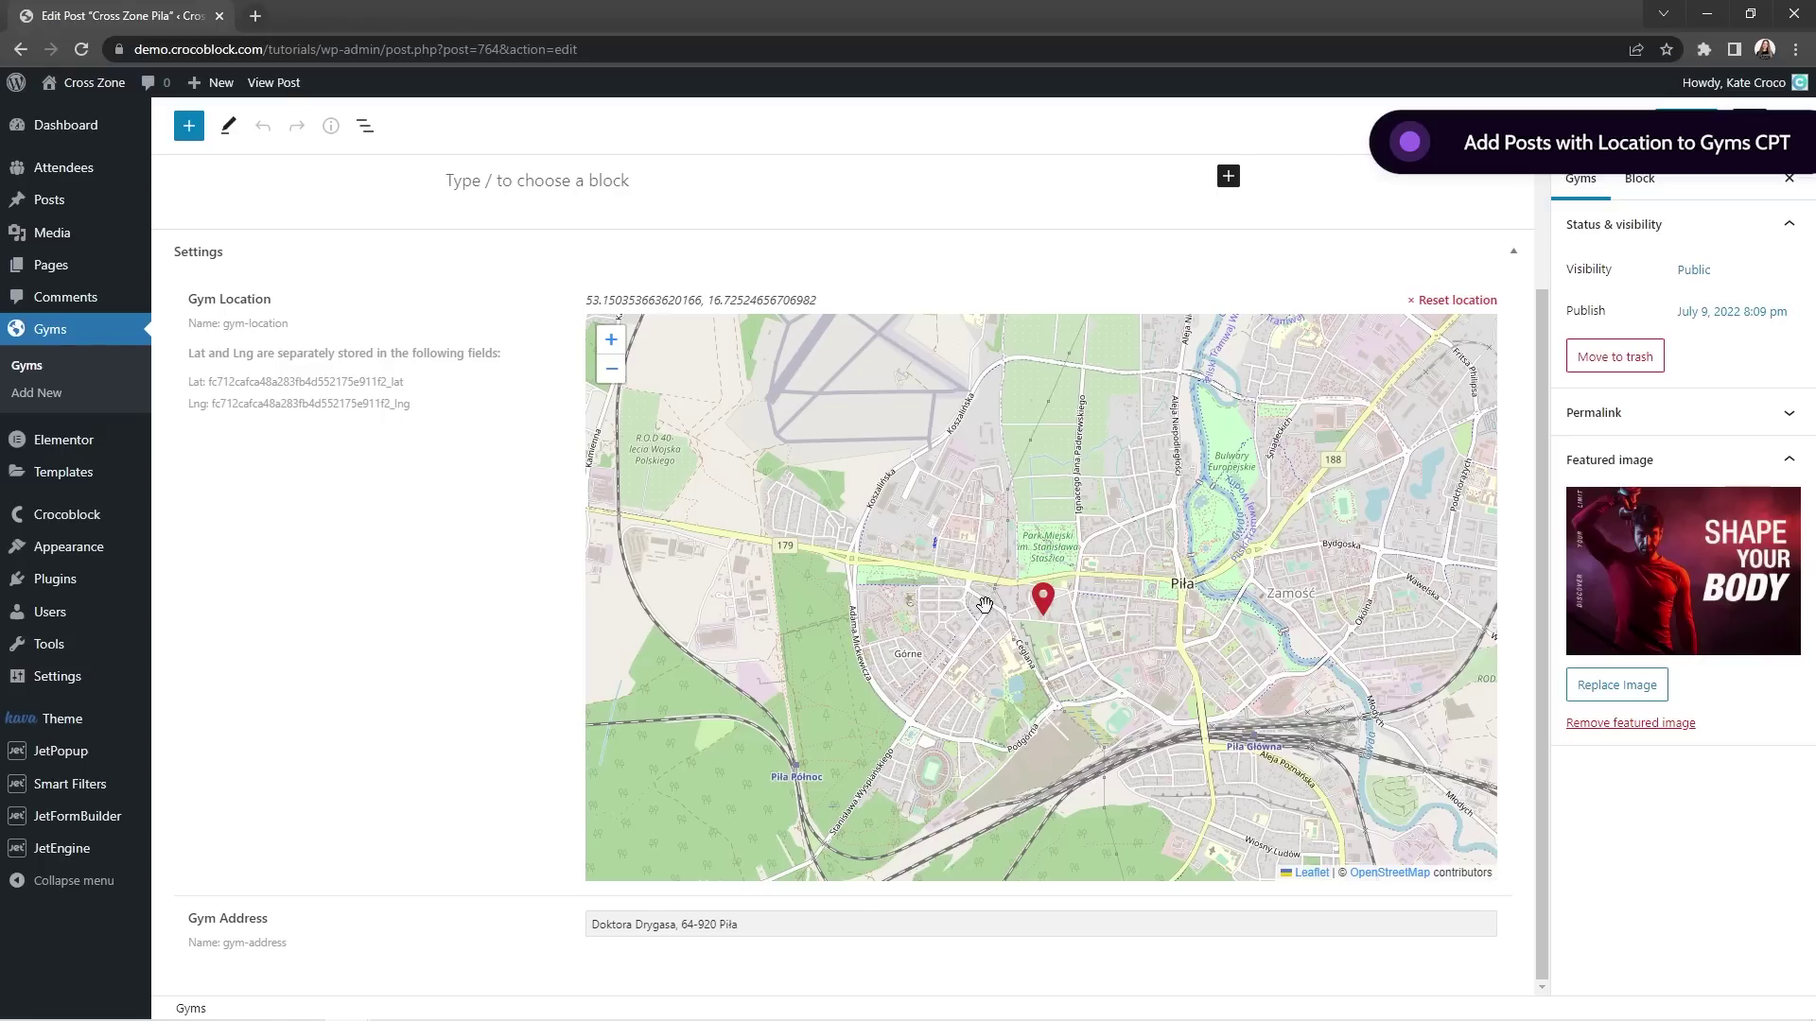
Open the Gyms Listing item in Elementor from the Listing Items list.
{"action": "mouse_move", "coordinate": [100, 856]}
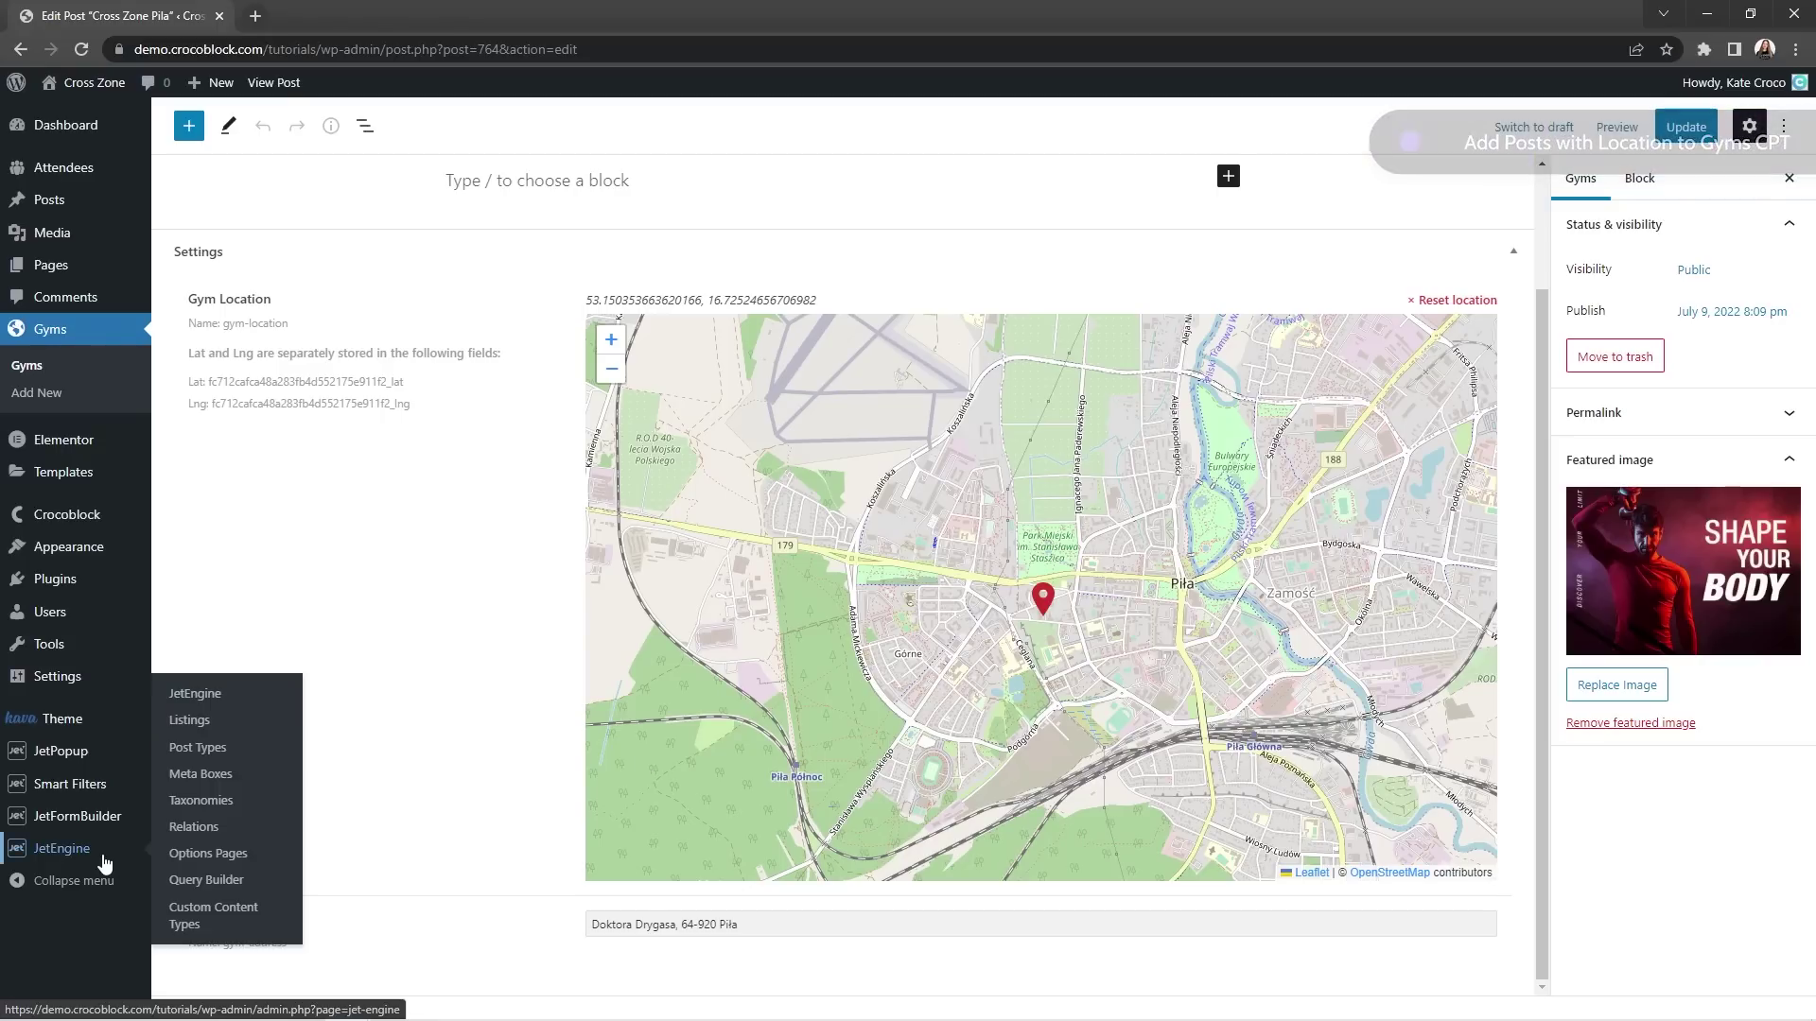
{"action": "left_click", "coordinate": [190, 733]}
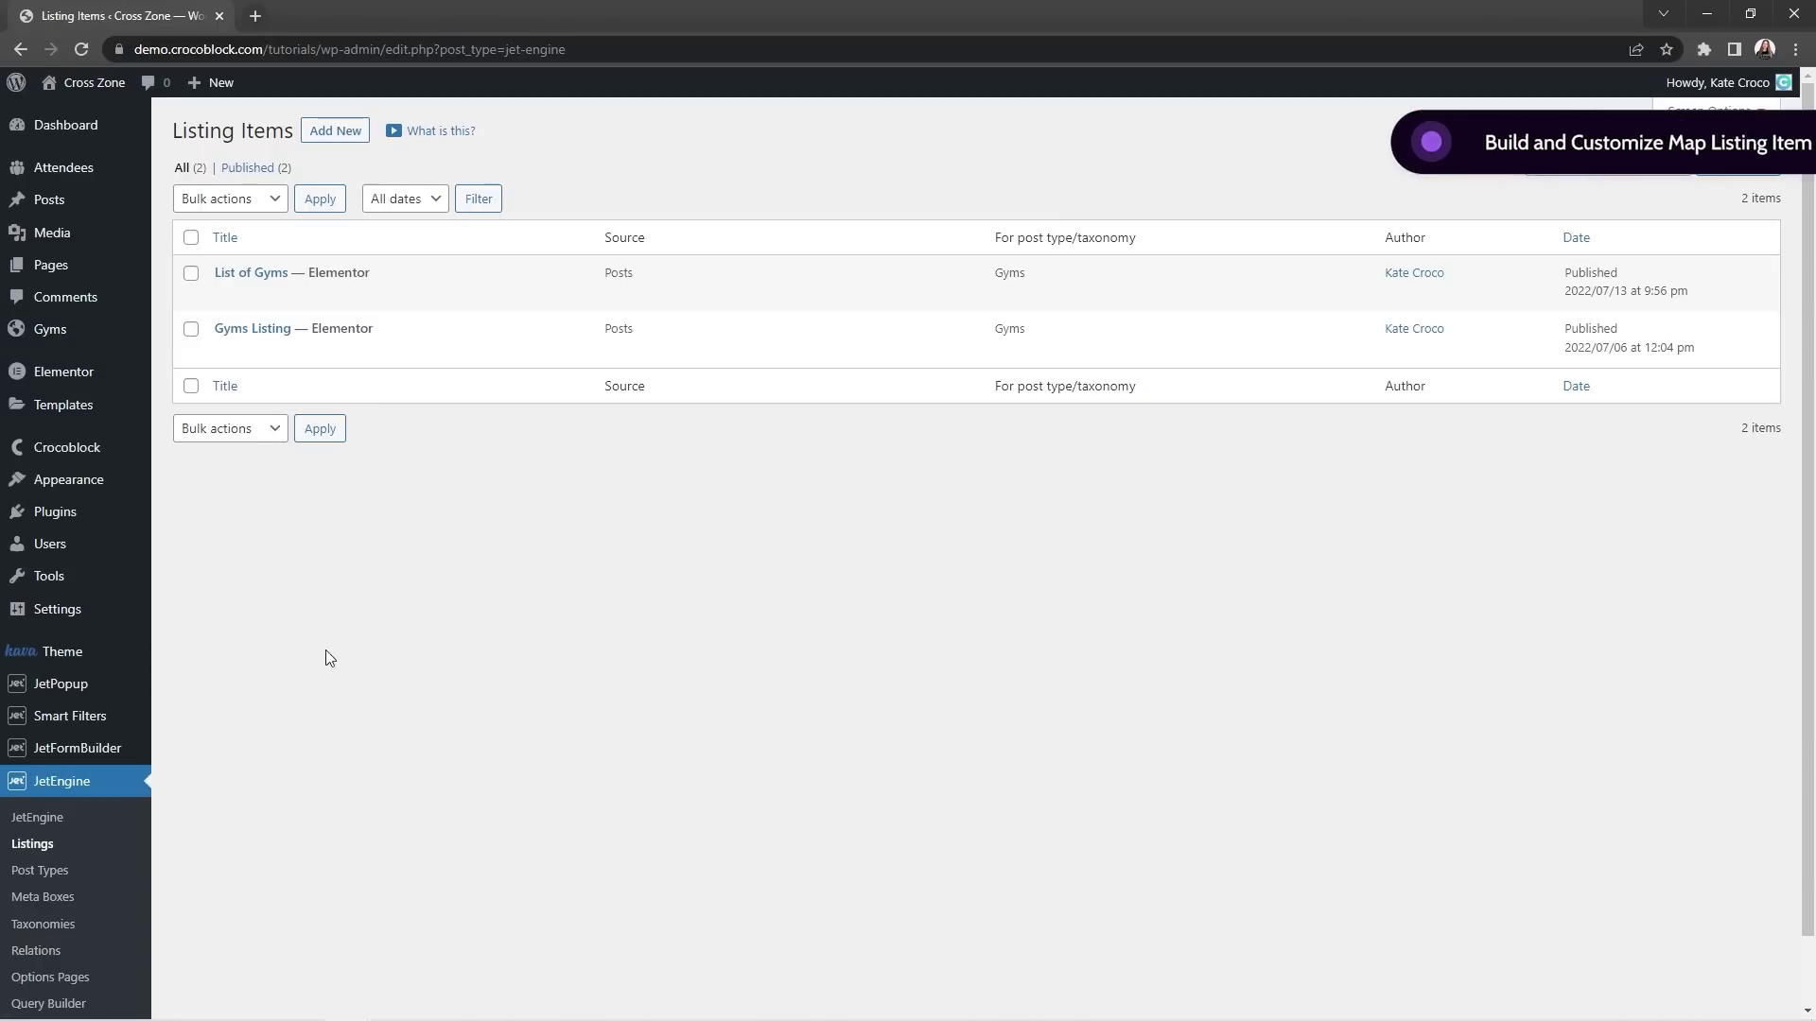
{"action": "left_click", "coordinate": [402, 359]}
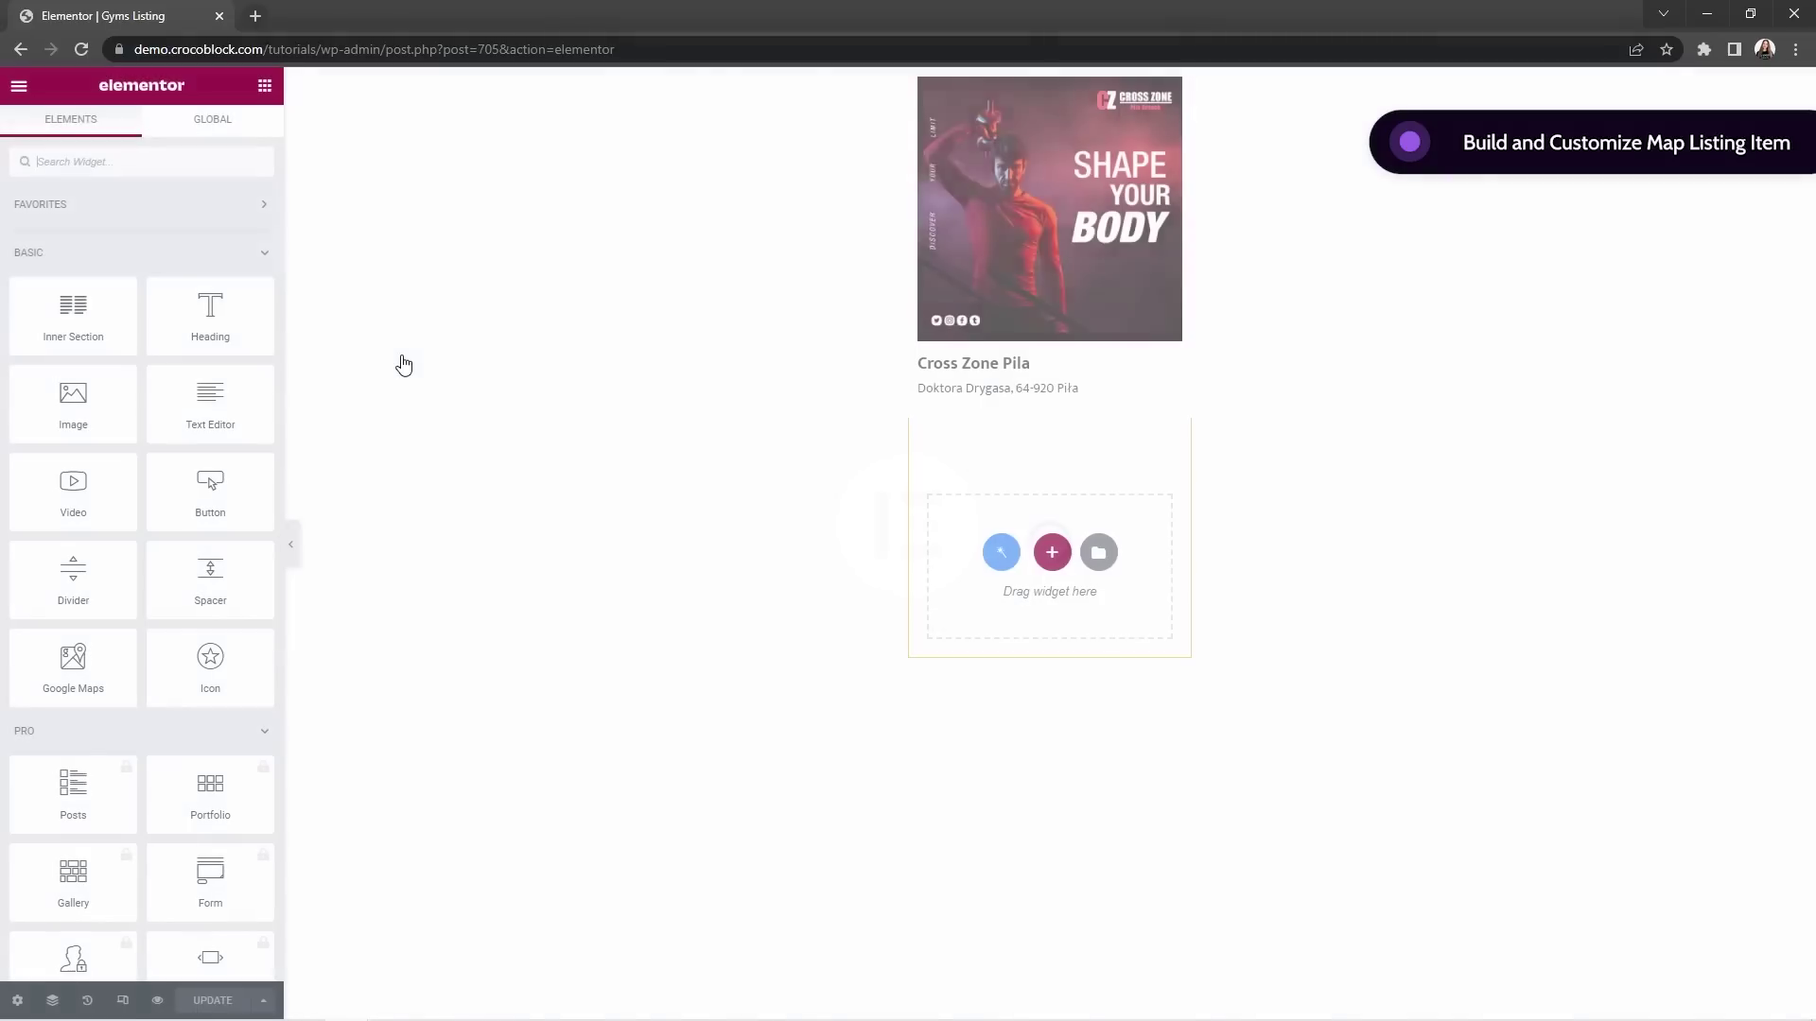
Inspect the gym image, title and address widgets, then exit to the WordPress dashboard.
{"action": "left_click", "coordinate": [1036, 319]}
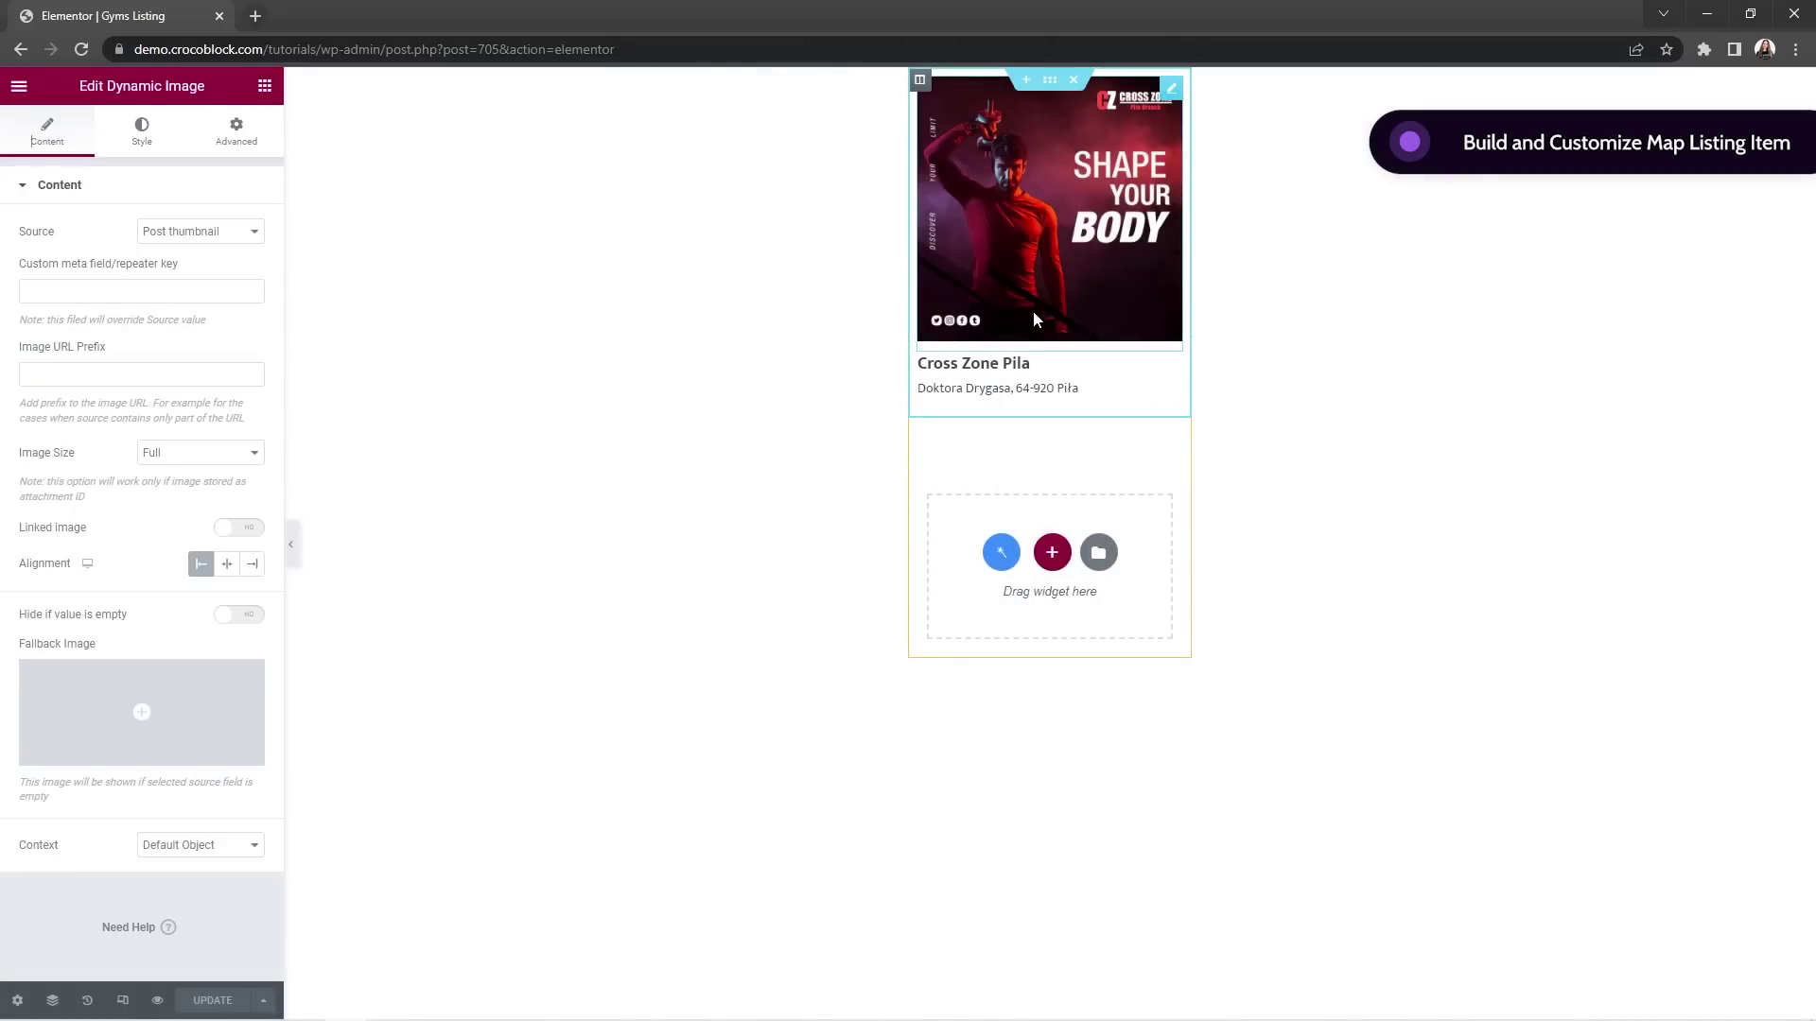
{"action": "left_click", "coordinate": [1046, 368]}
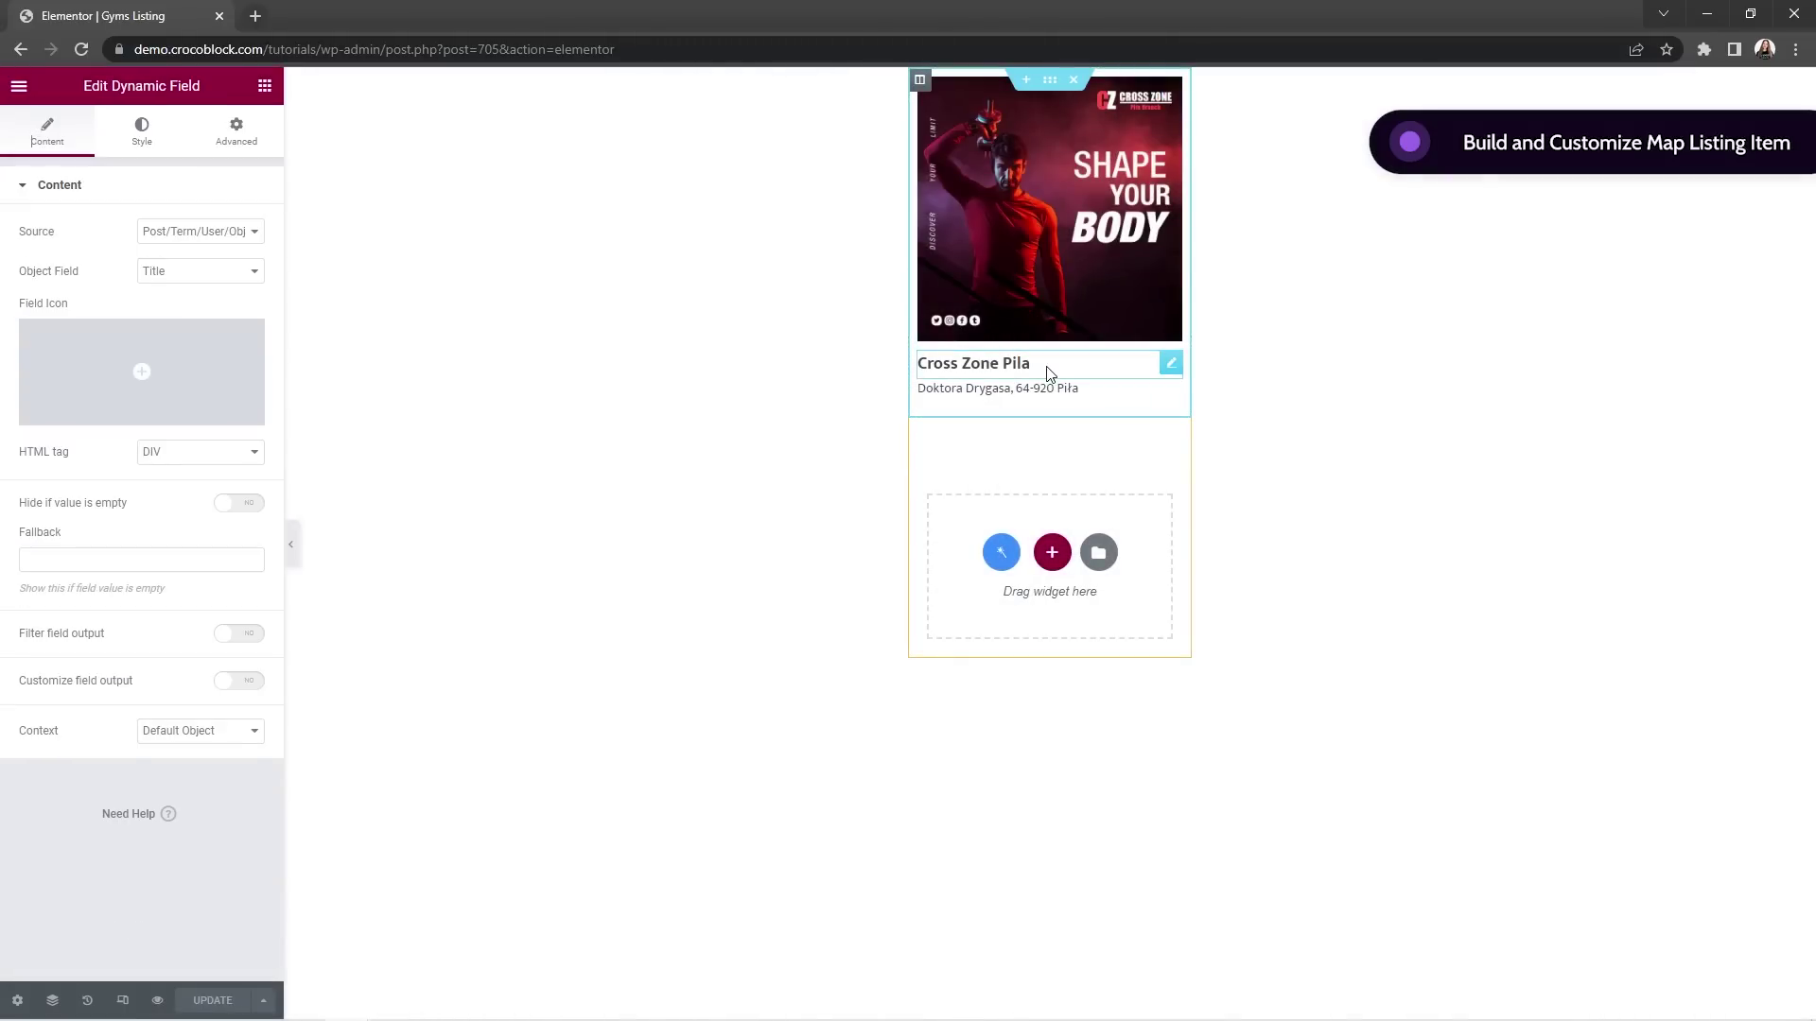
{"action": "left_click", "coordinate": [1083, 406]}
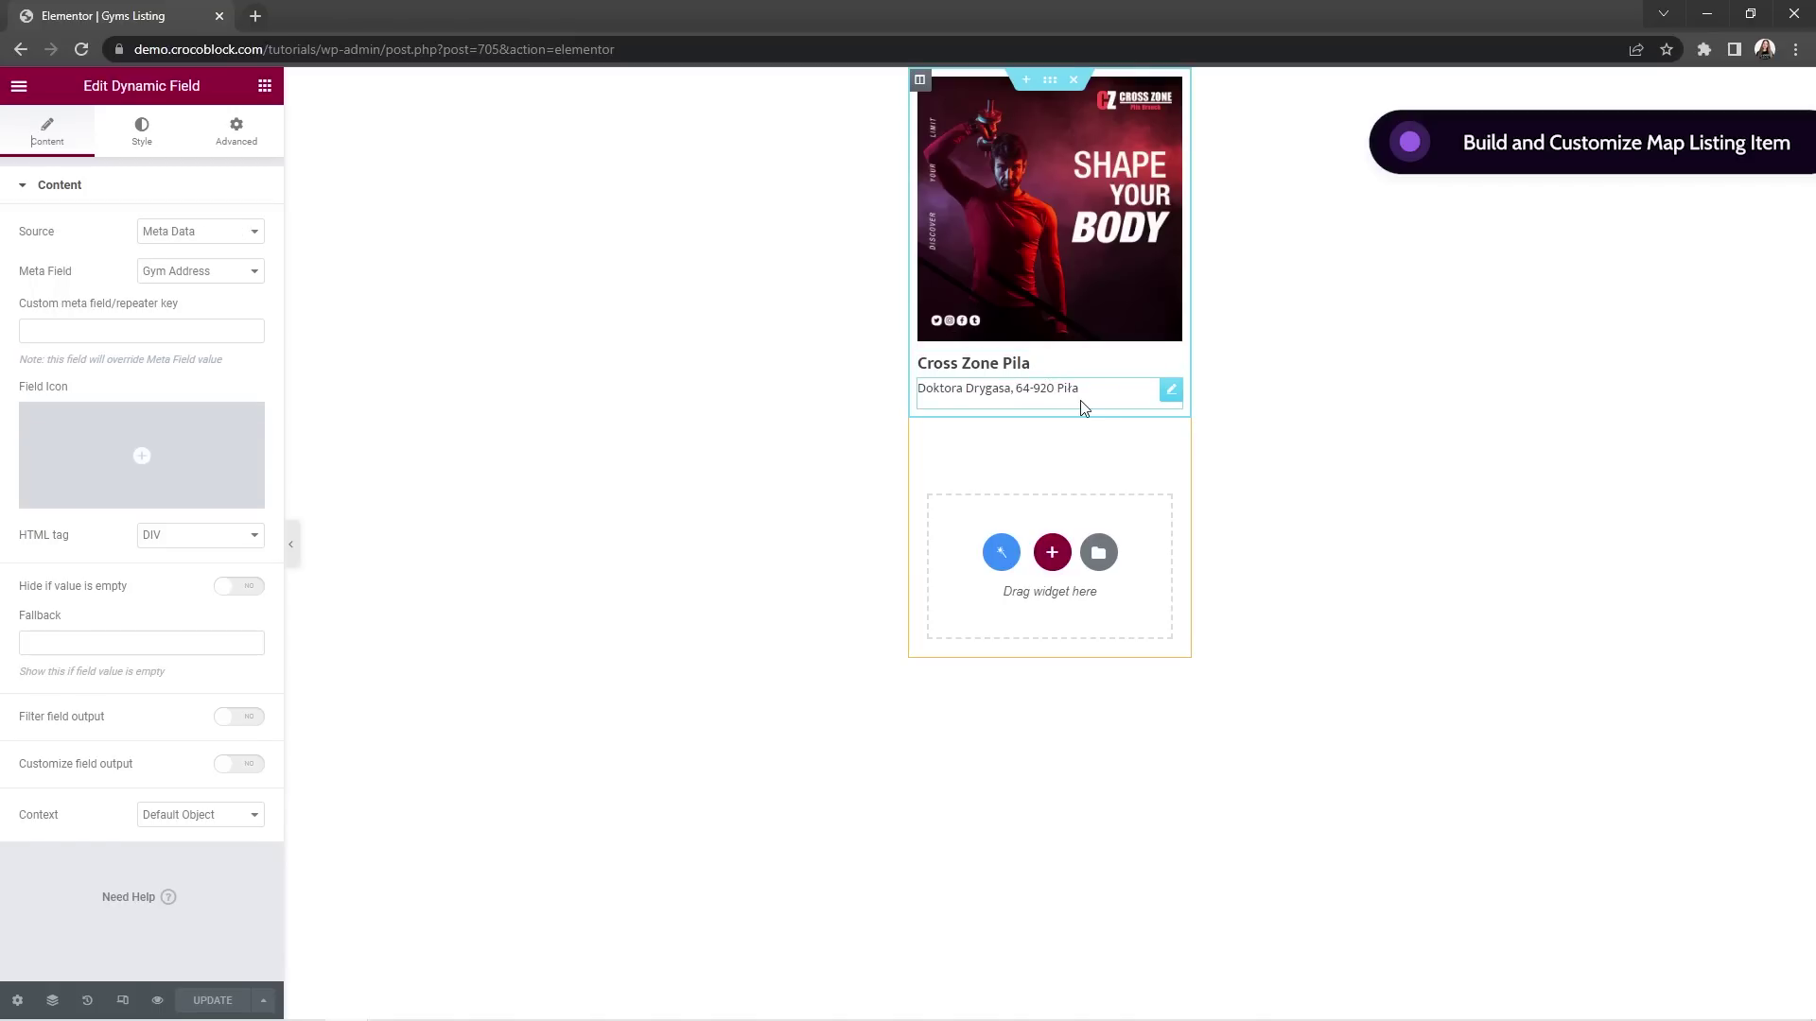
{"action": "left_click", "coordinate": [17, 86]}
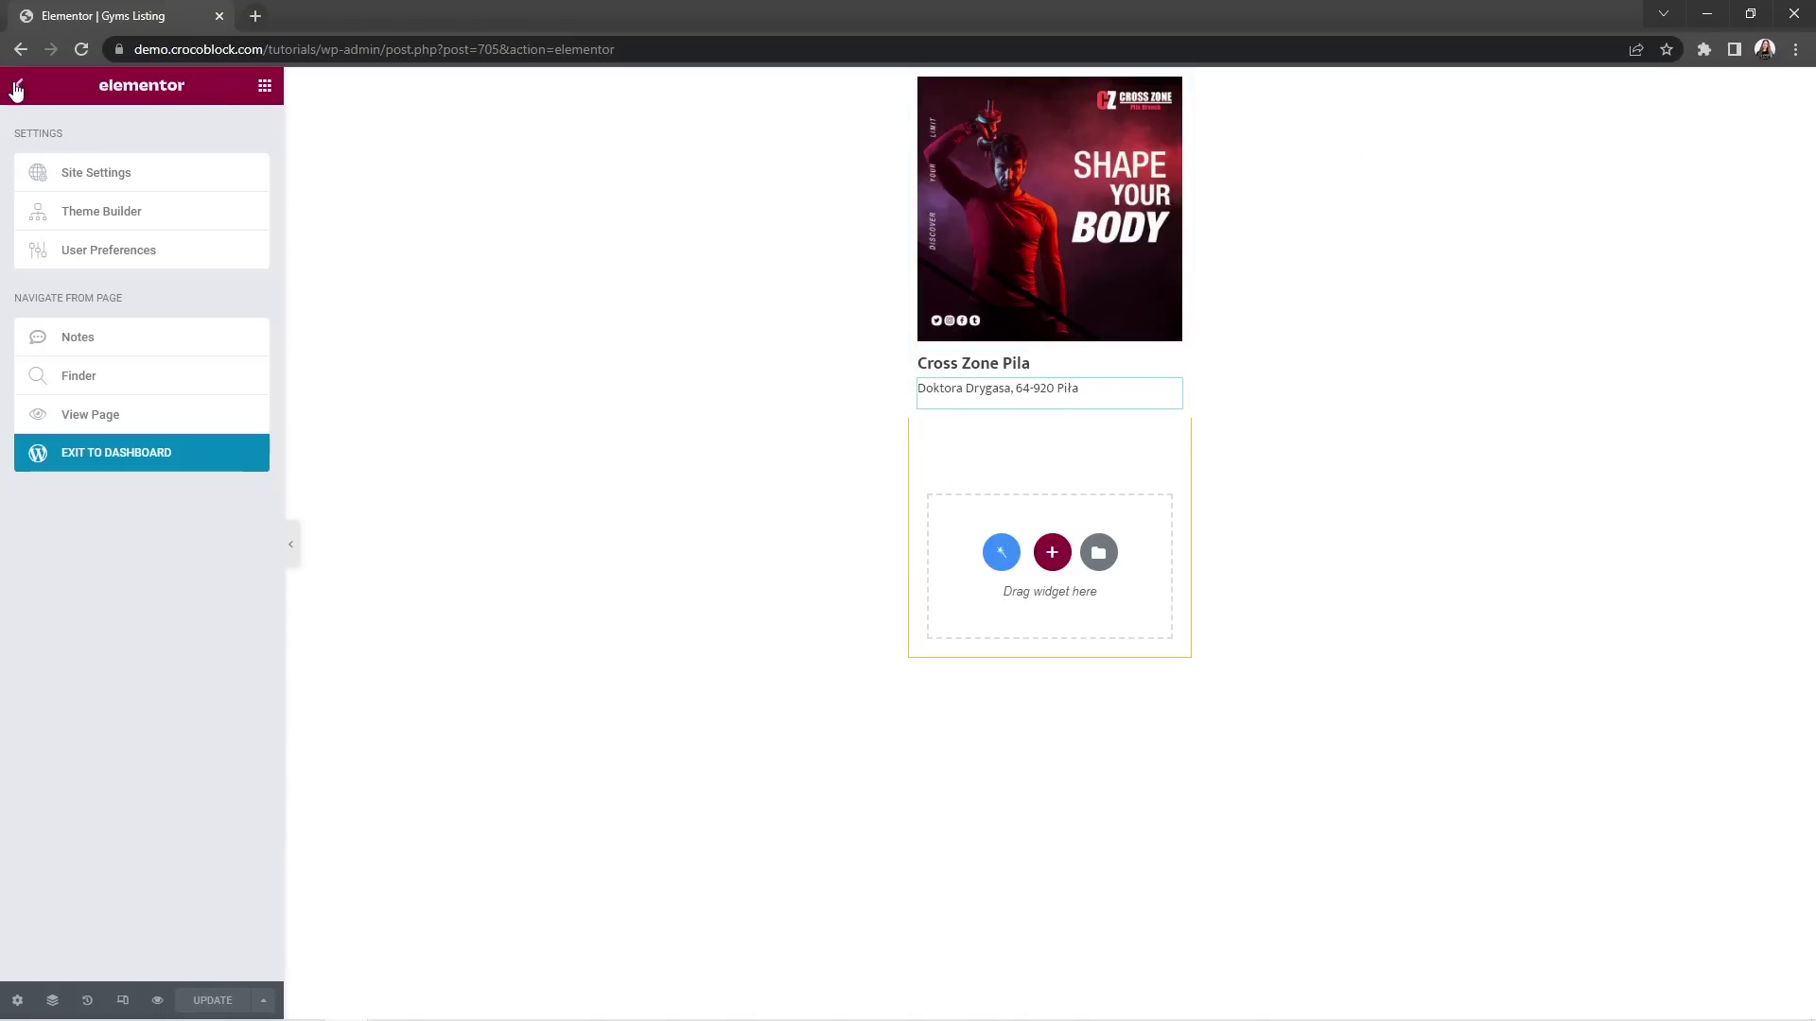
{"action": "left_click", "coordinate": [190, 460]}
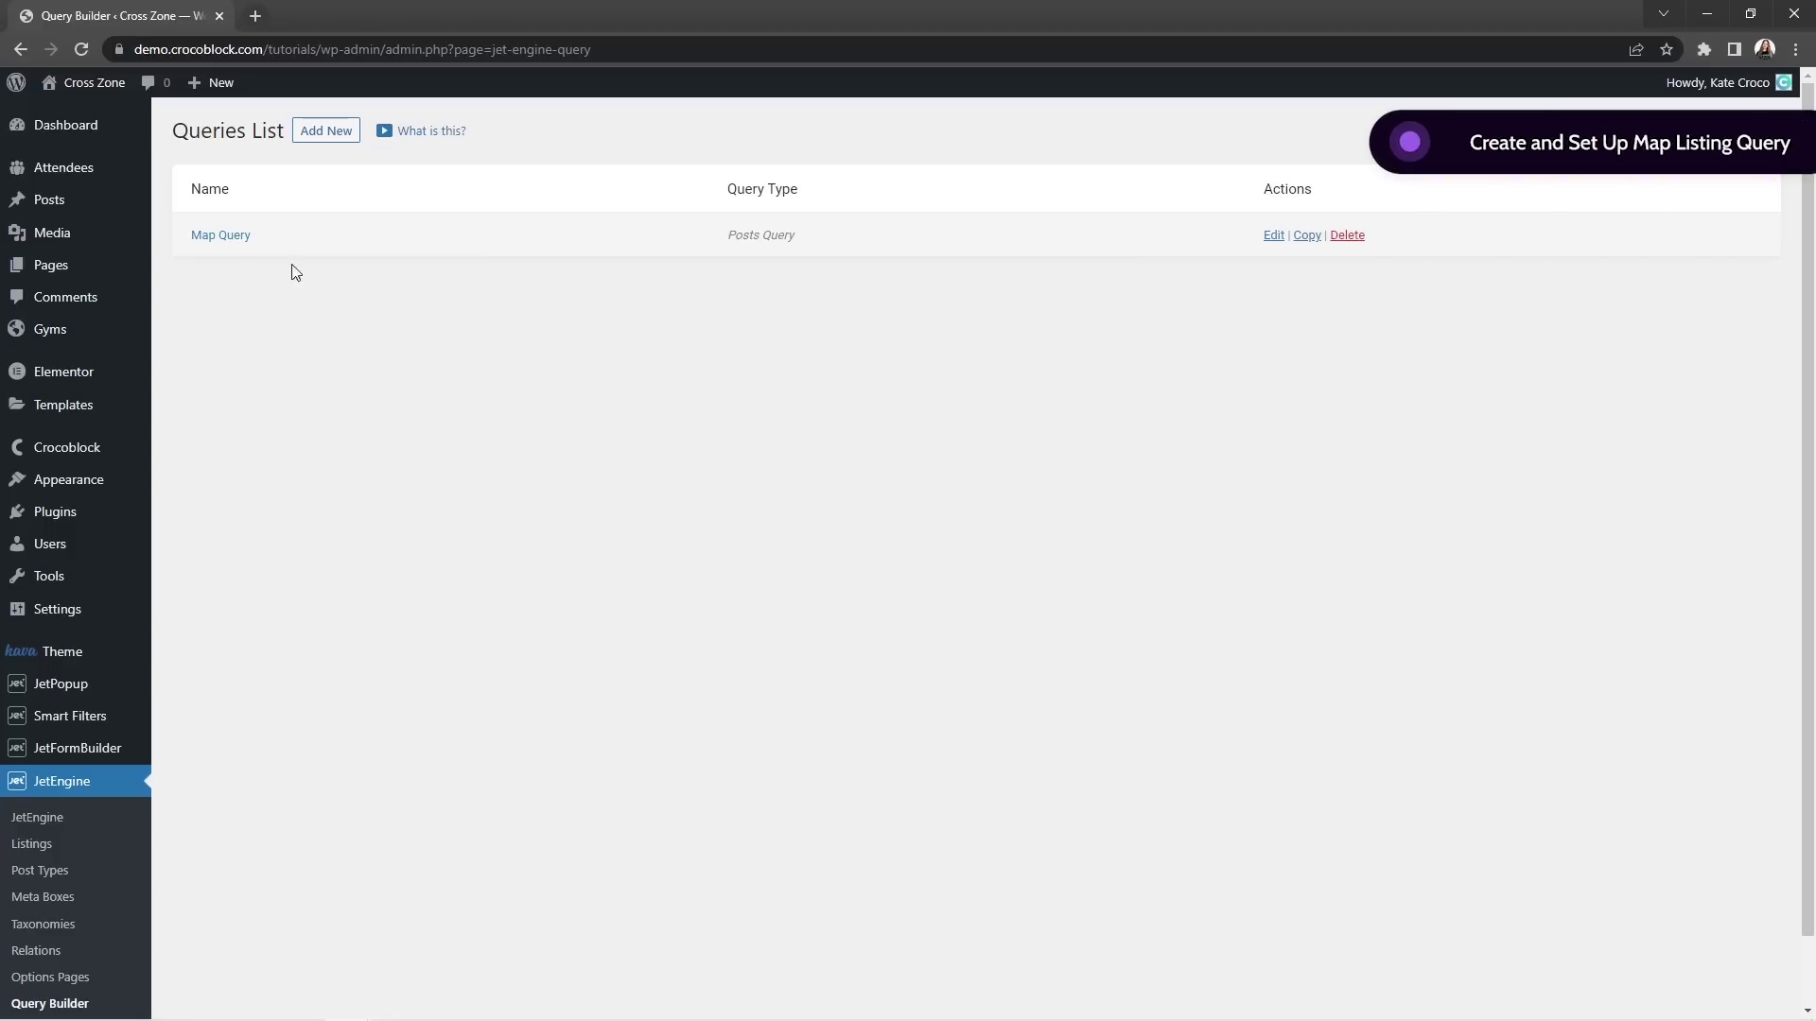
Edit Map Query, keeping post type Gyms and status Publish, and show its Geo Search settings.
{"action": "left_click", "coordinate": [227, 235]}
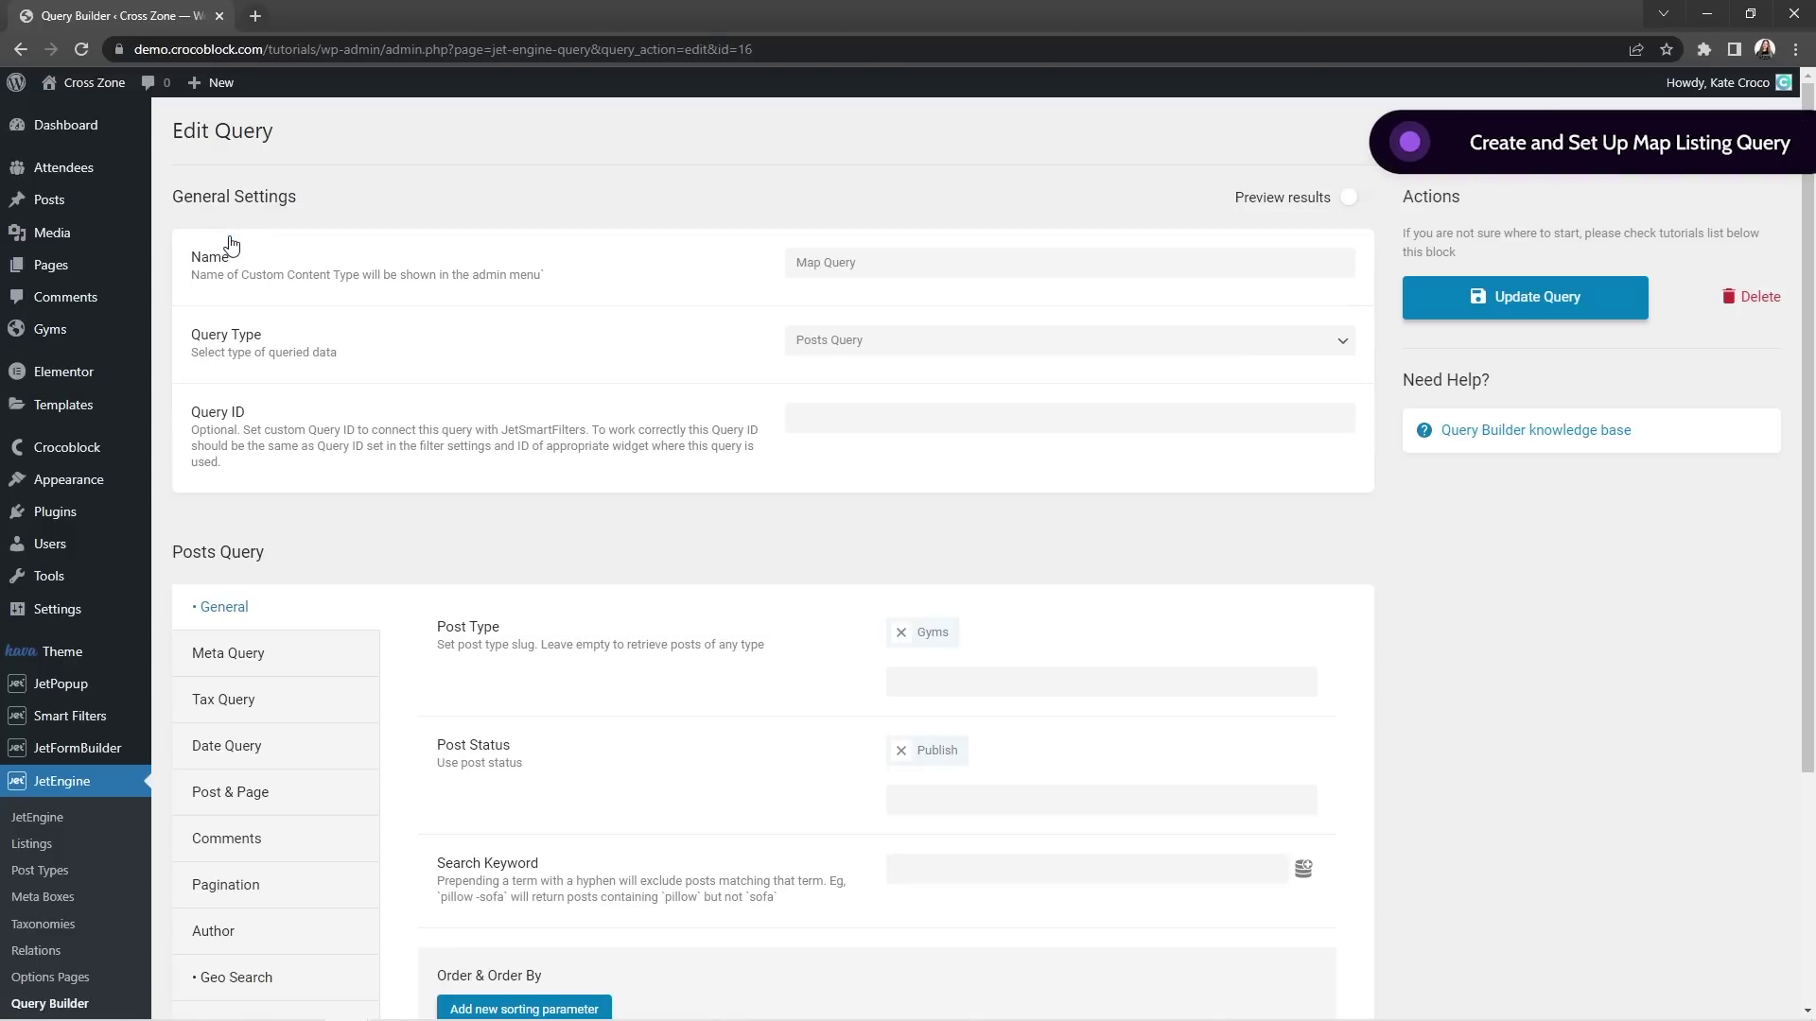
{"action": "scroll", "coordinate": [231, 244], "scroll_direction": "down", "scroll_amount": 3}
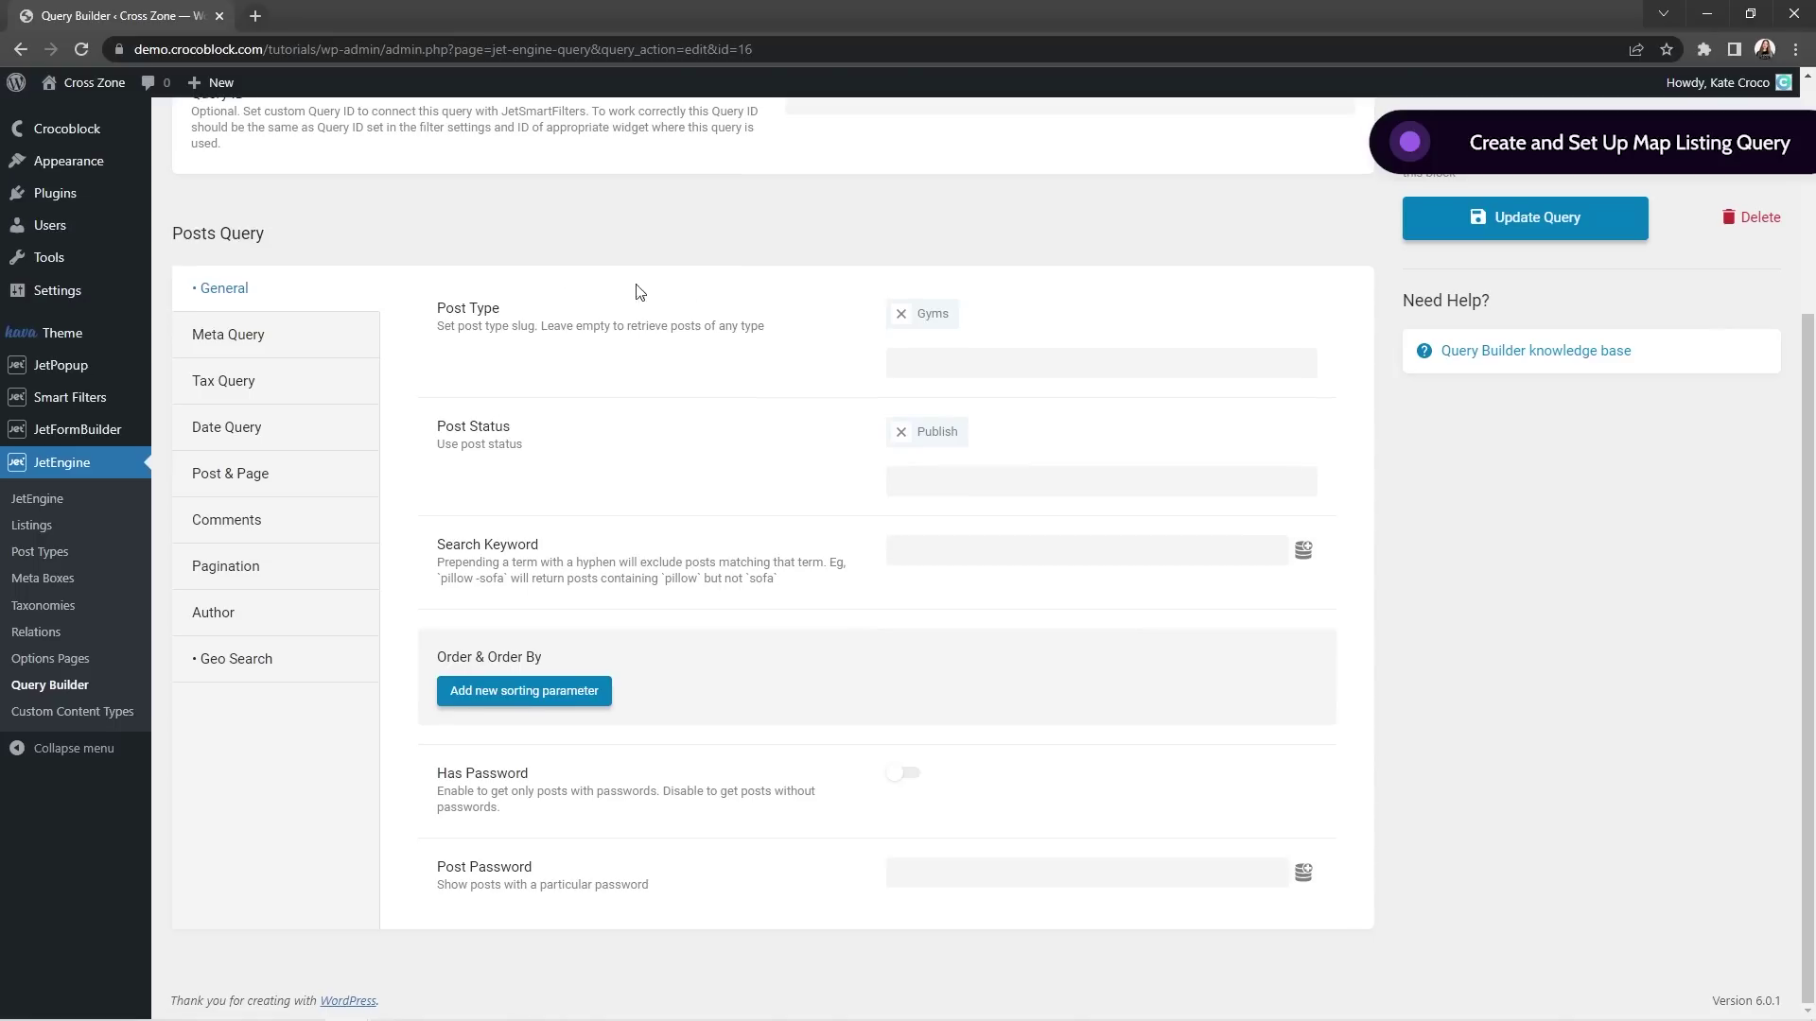
{"action": "left_click", "coordinate": [993, 361]}
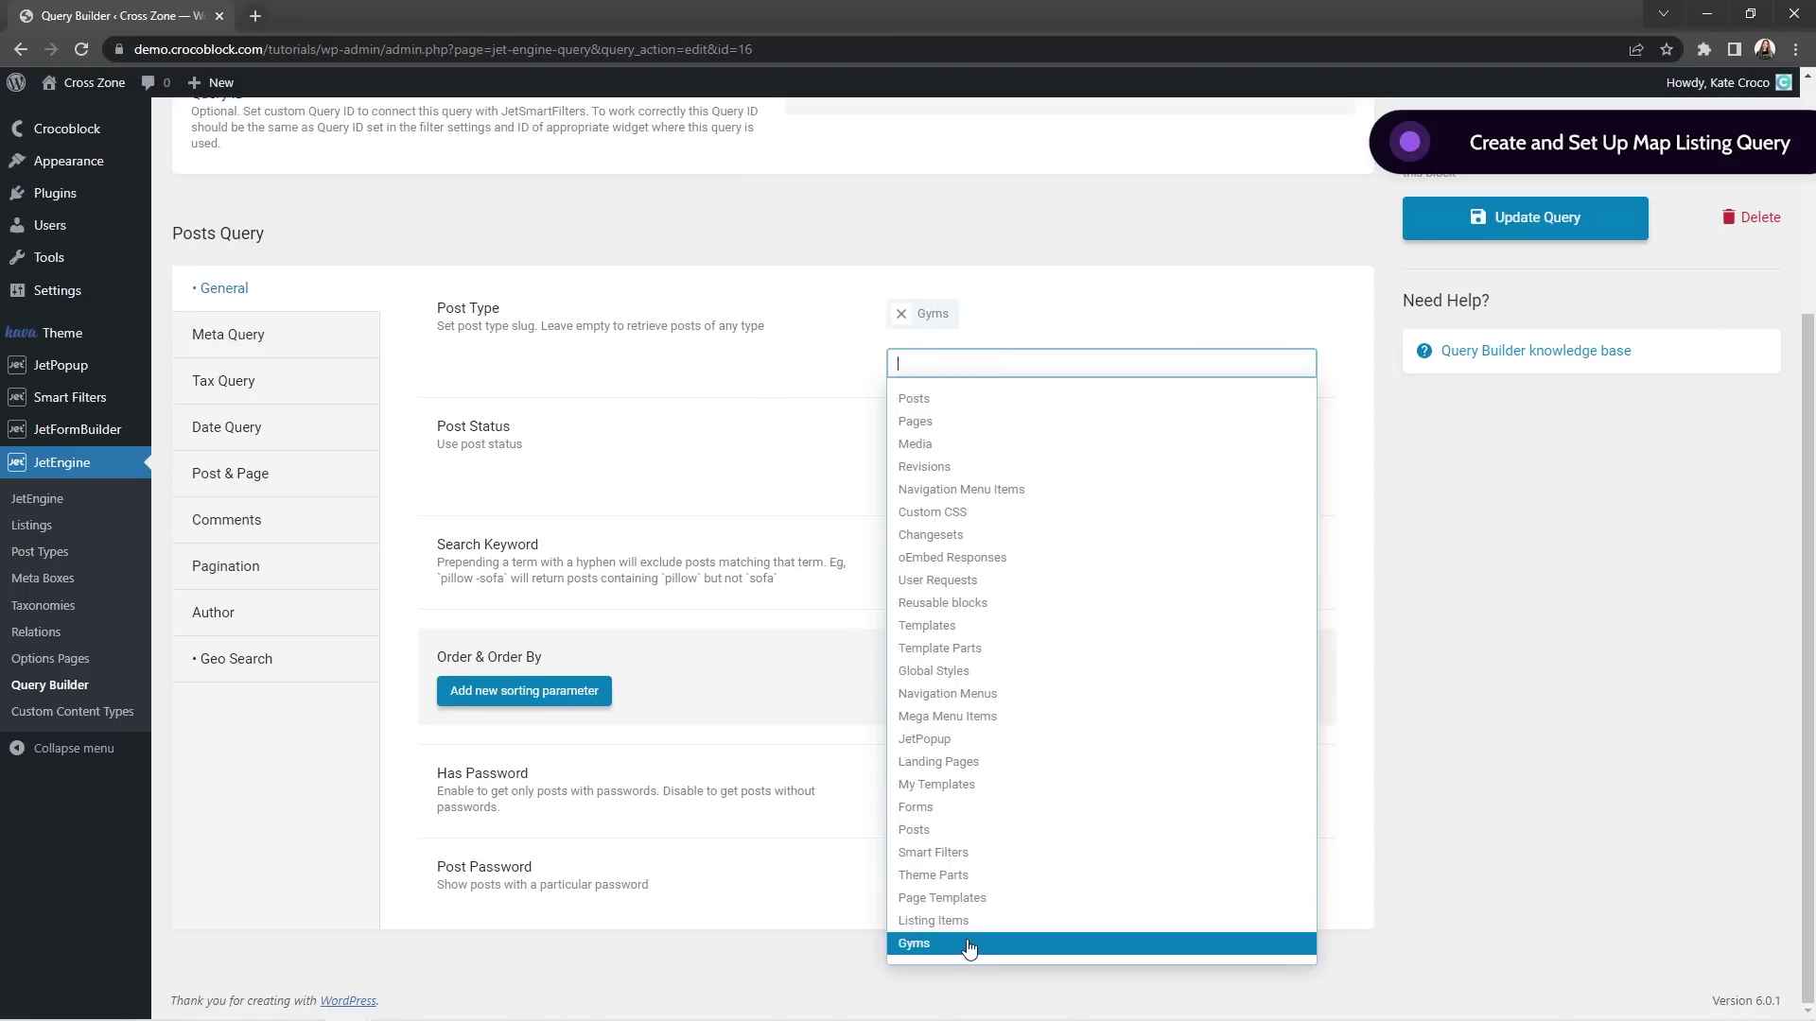
{"action": "left_click", "coordinate": [932, 946]}
{"action": "left_click", "coordinate": [933, 519]}
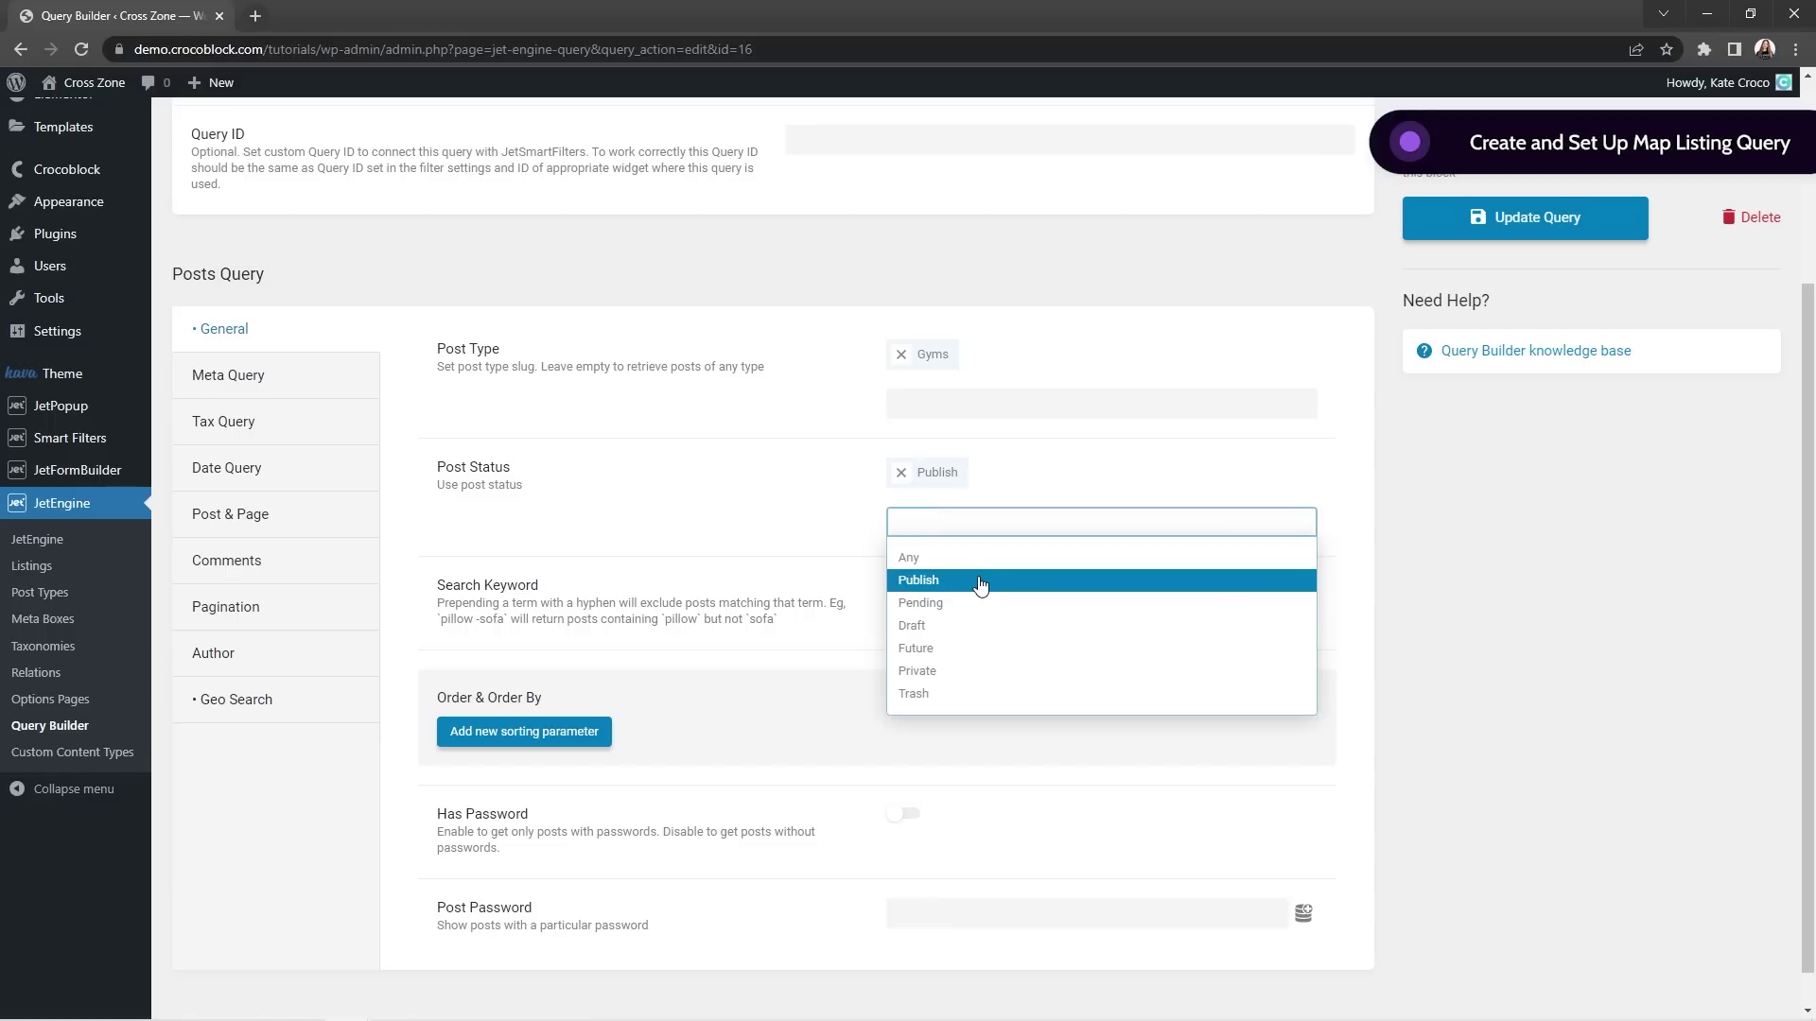
{"action": "left_click", "coordinate": [1035, 482]}
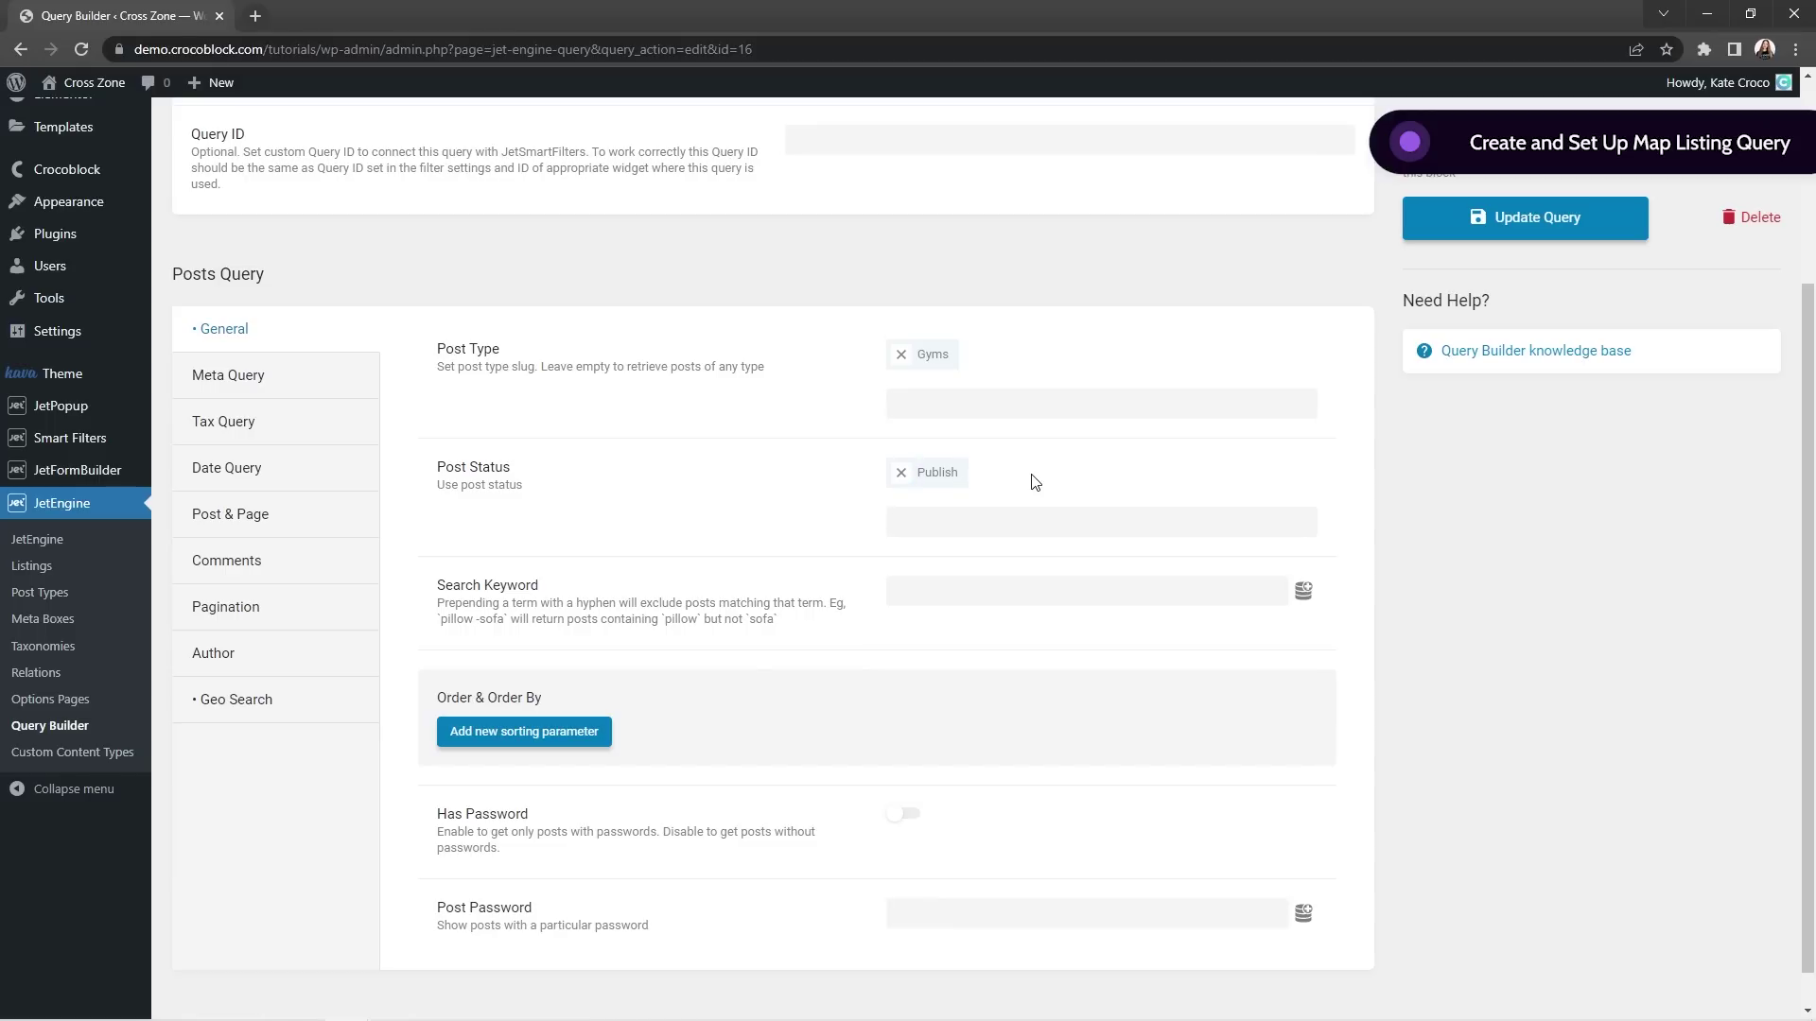
{"action": "left_click", "coordinate": [307, 702]}
Clear the old centre and drop a new point near Płowiecka, Warsaw (52.2288, 21.1424).
{"action": "scroll", "coordinate": [310, 702], "scroll_direction": "down", "scroll_amount": 1}
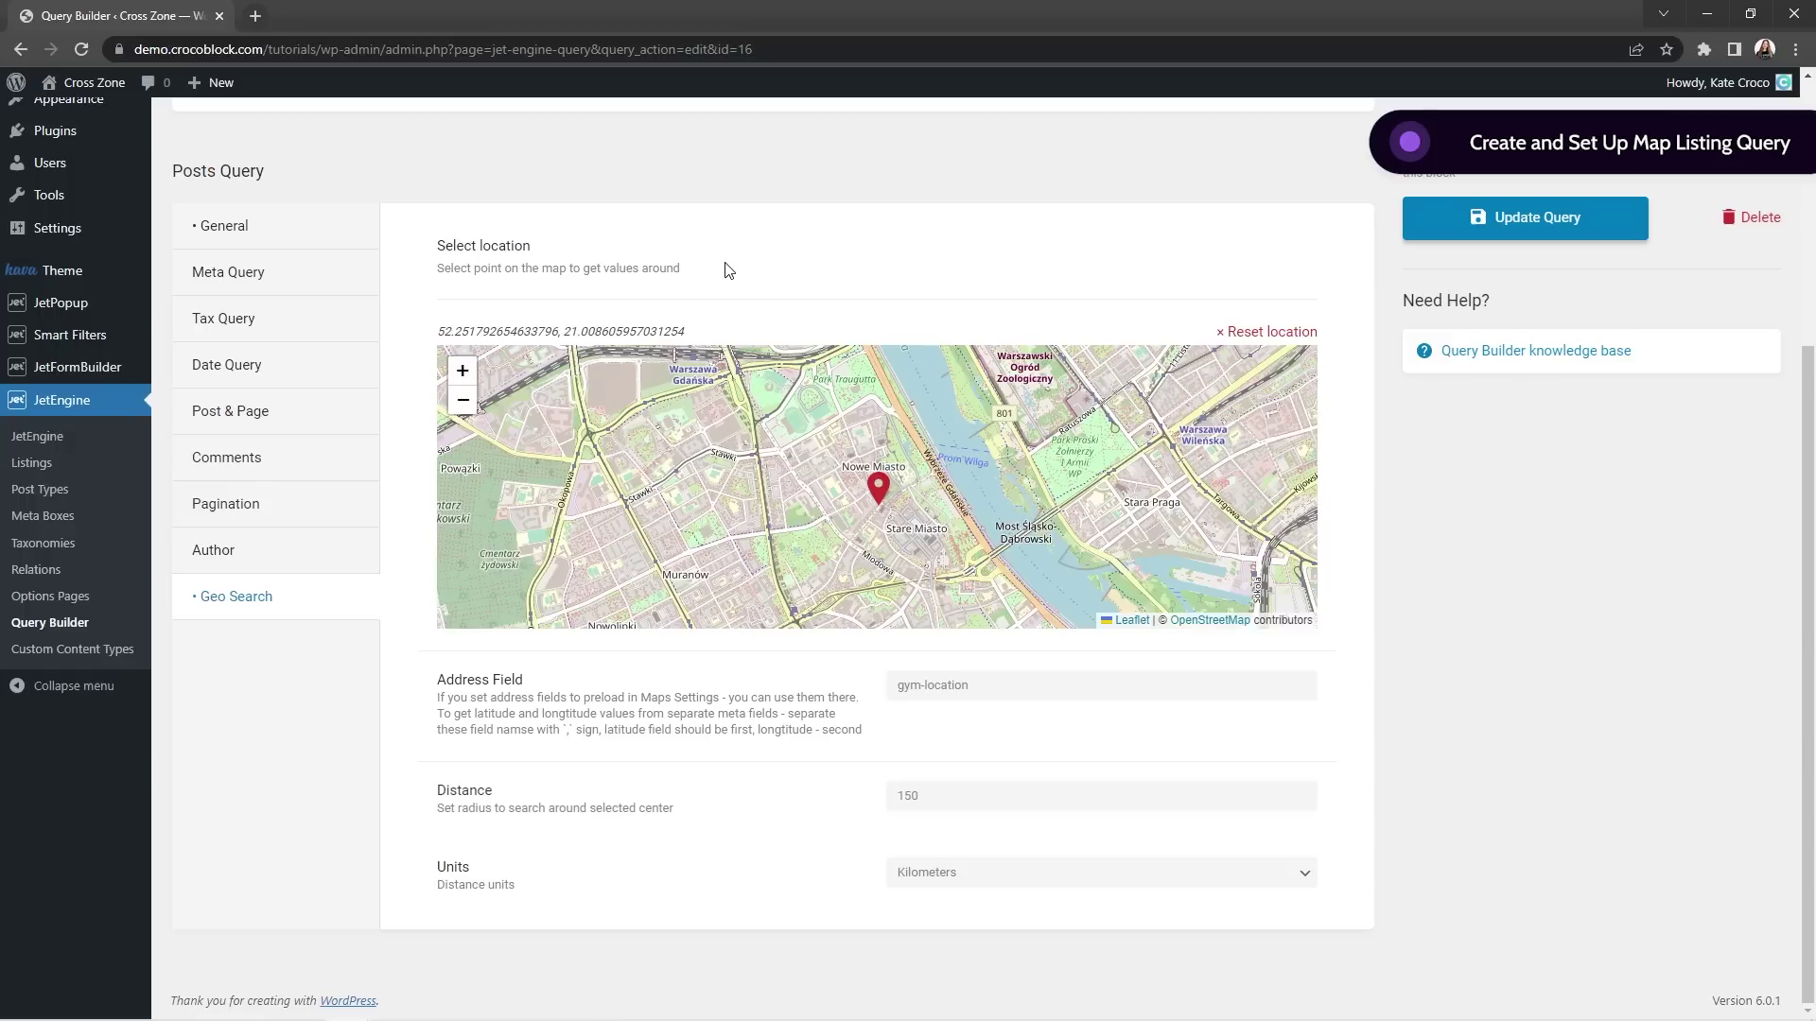
{"action": "left_click", "coordinate": [1263, 333]}
{"action": "scroll", "coordinate": [867, 487], "scroll_direction": "down", "scroll_amount": 5}
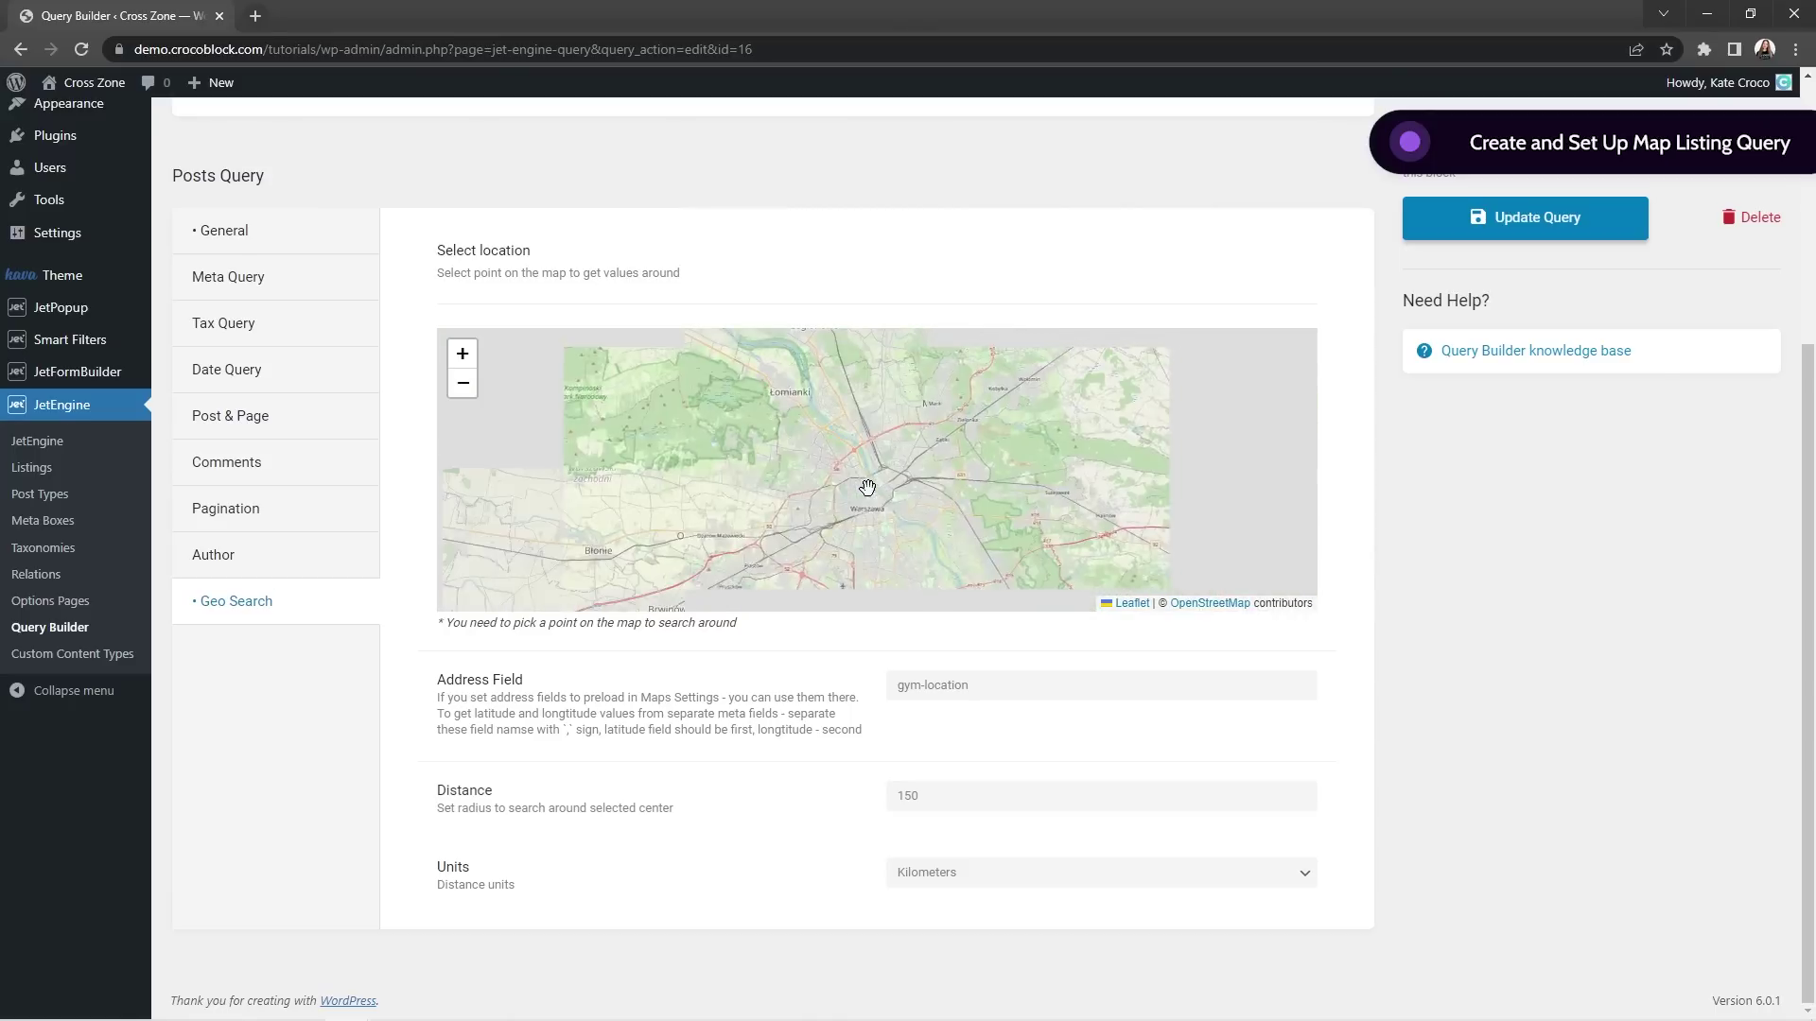
{"action": "scroll", "coordinate": [867, 487], "scroll_direction": "up", "scroll_amount": 5}
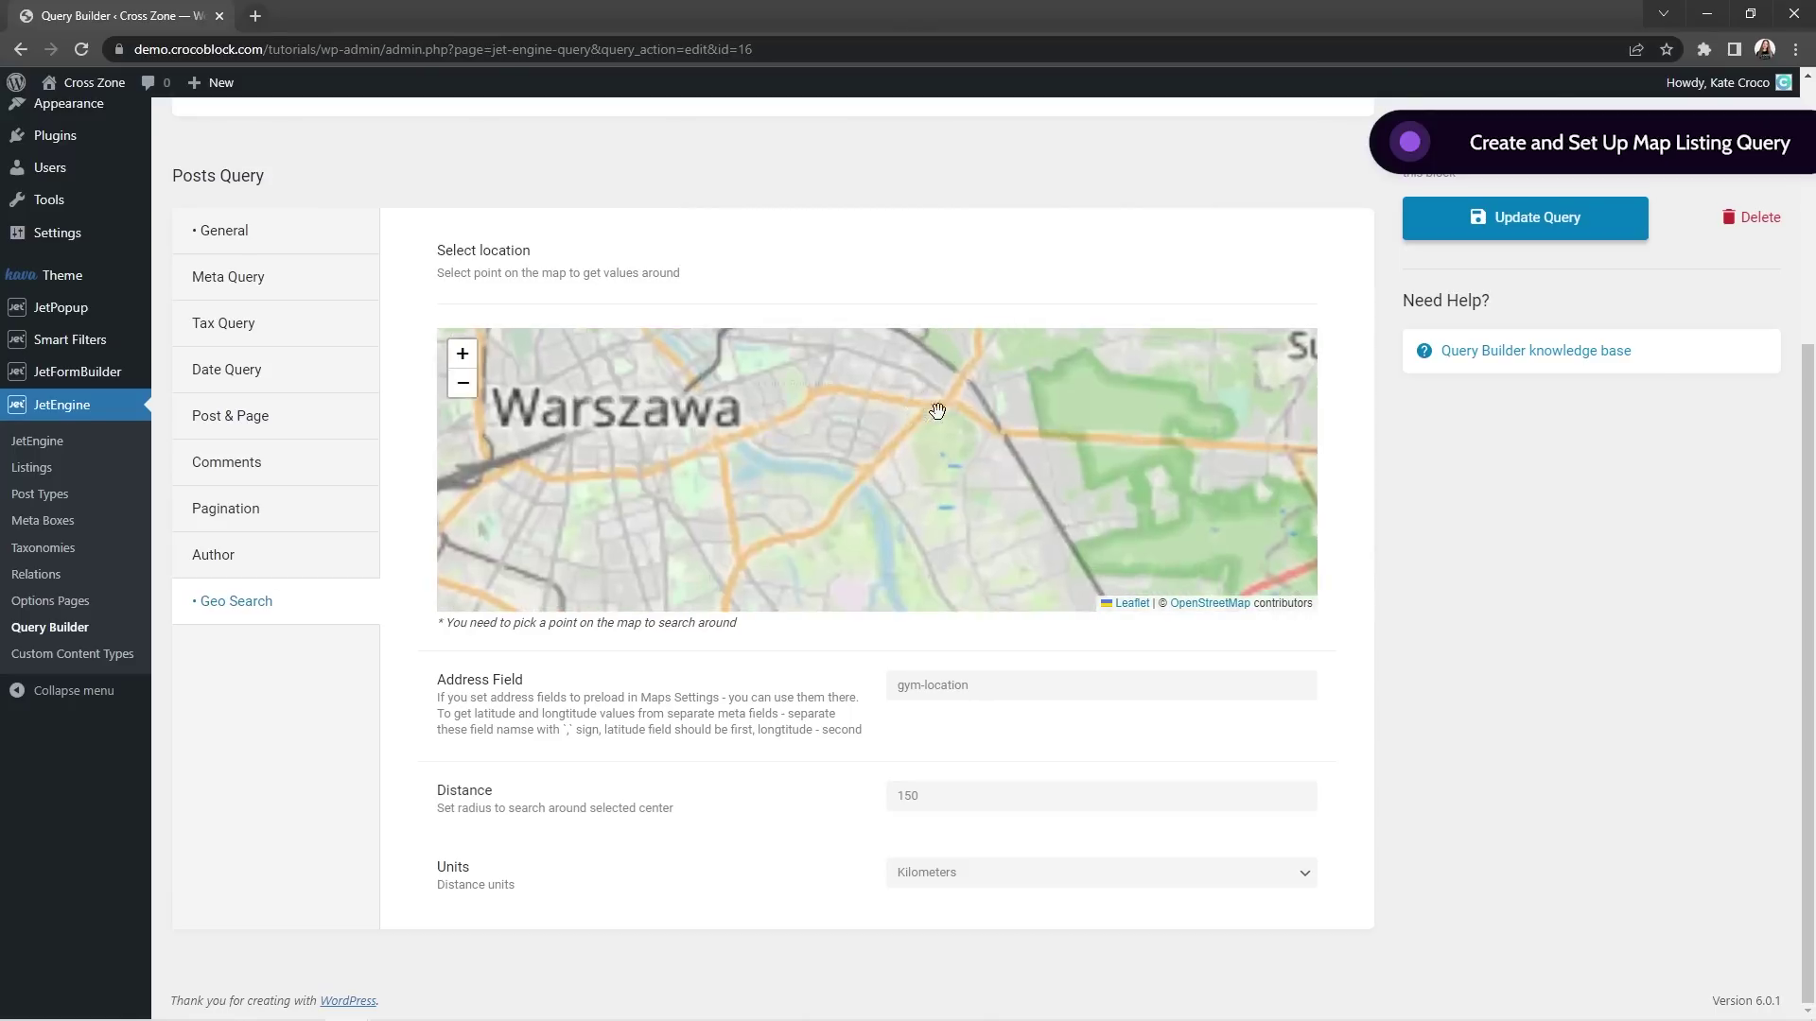
{"action": "scroll", "coordinate": [998, 435], "scroll_direction": "up", "scroll_amount": 4}
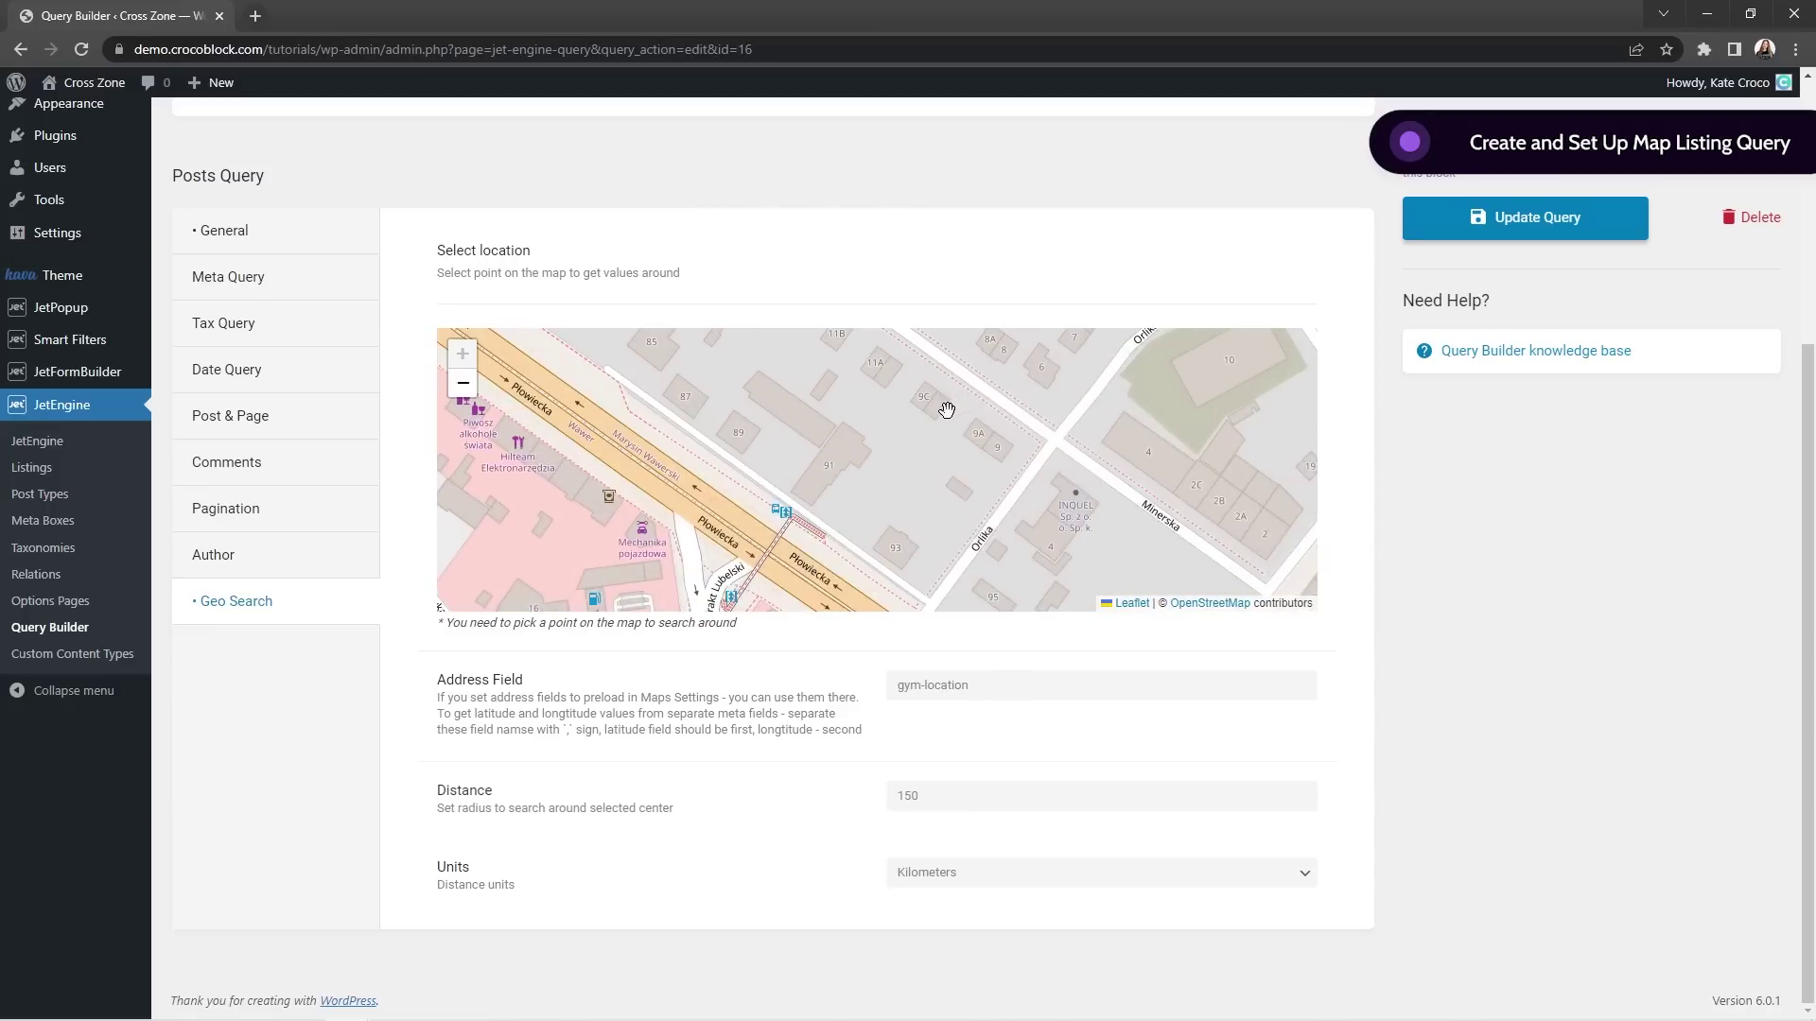
{"action": "left_click", "coordinate": [1133, 445]}
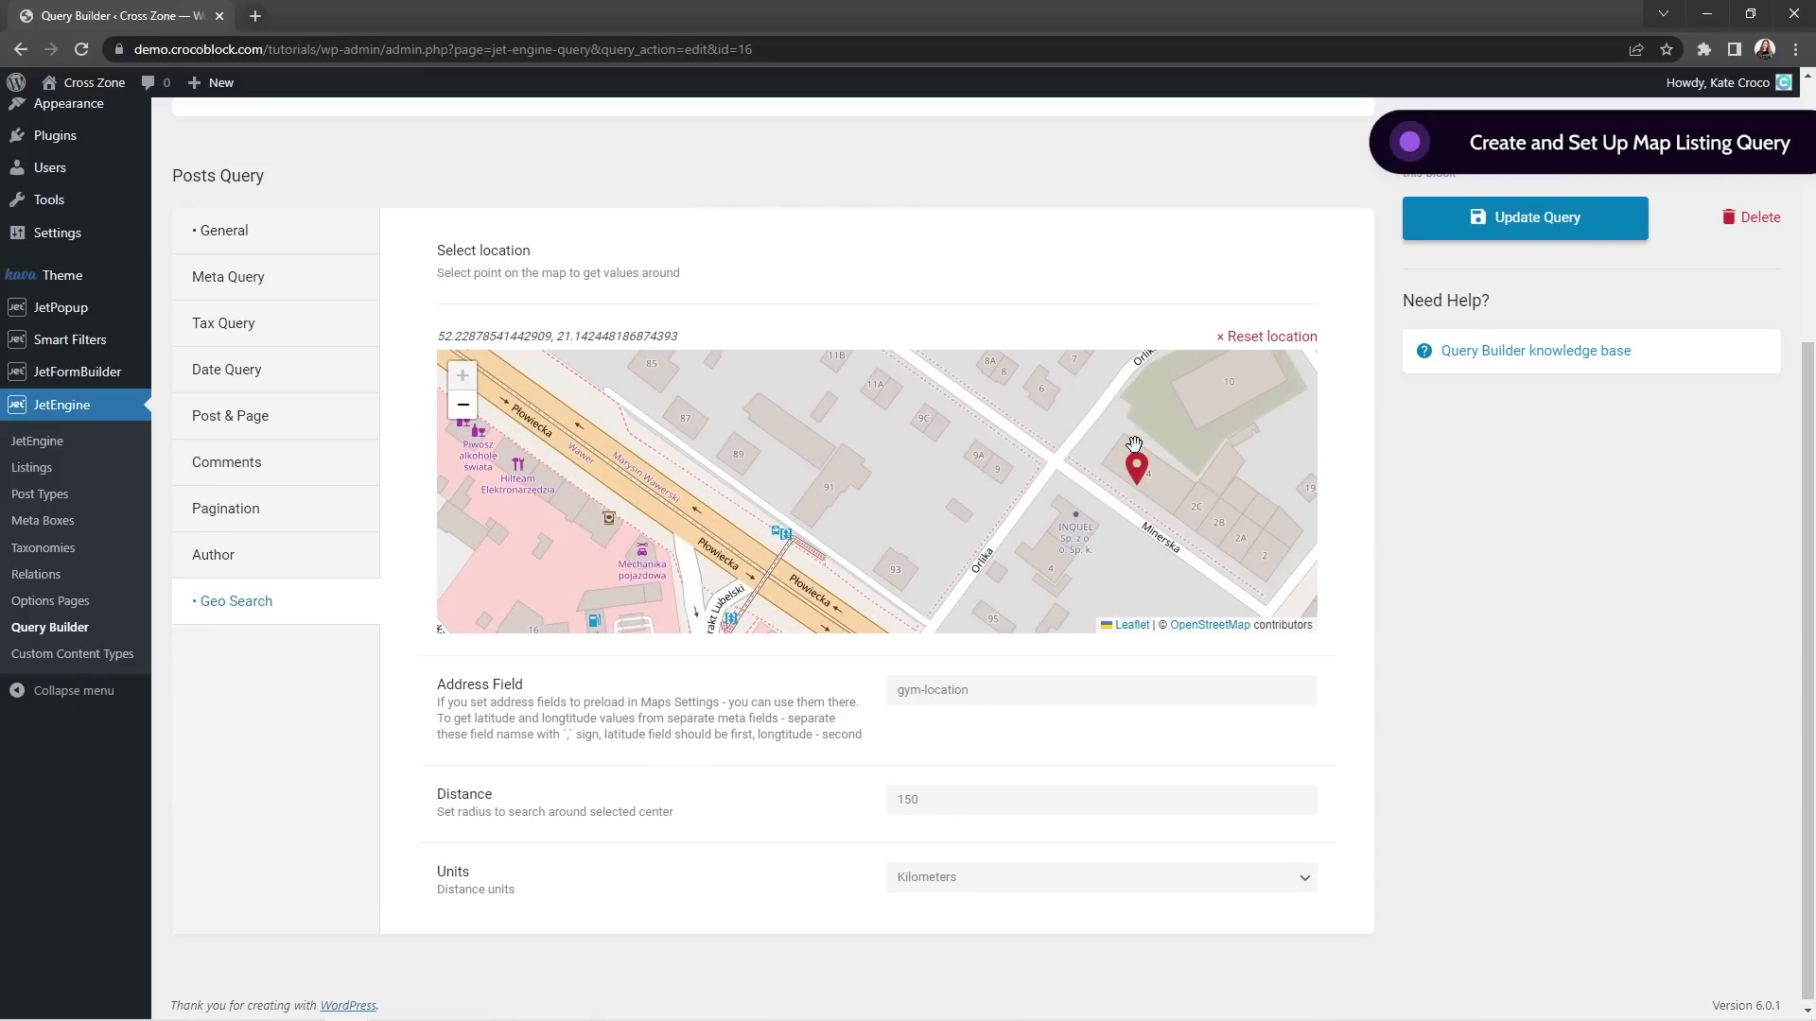
{"action": "left_click", "coordinate": [1129, 700]}
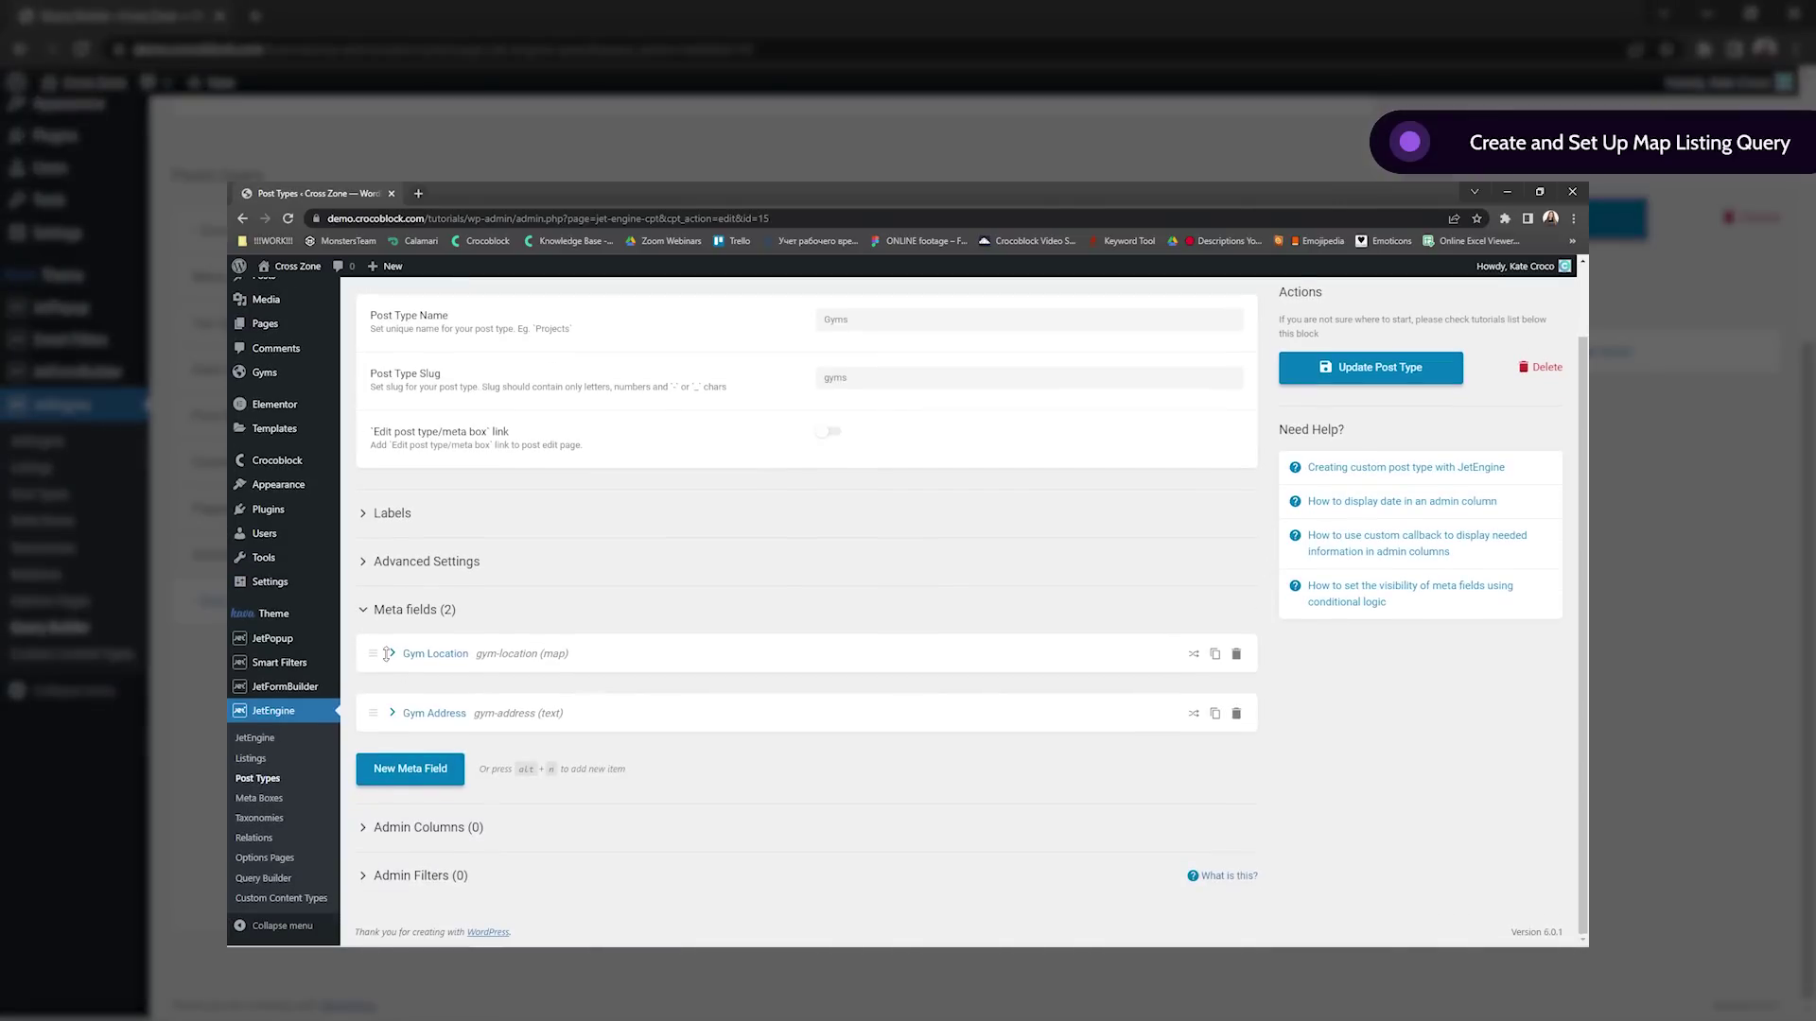
Recheck the Gym Location meta field and the Cross Zone Pila gym post.
{"action": "left_click", "coordinate": [388, 653]}
{"action": "scroll", "coordinate": [1314, 732], "scroll_direction": "down", "scroll_amount": 3}
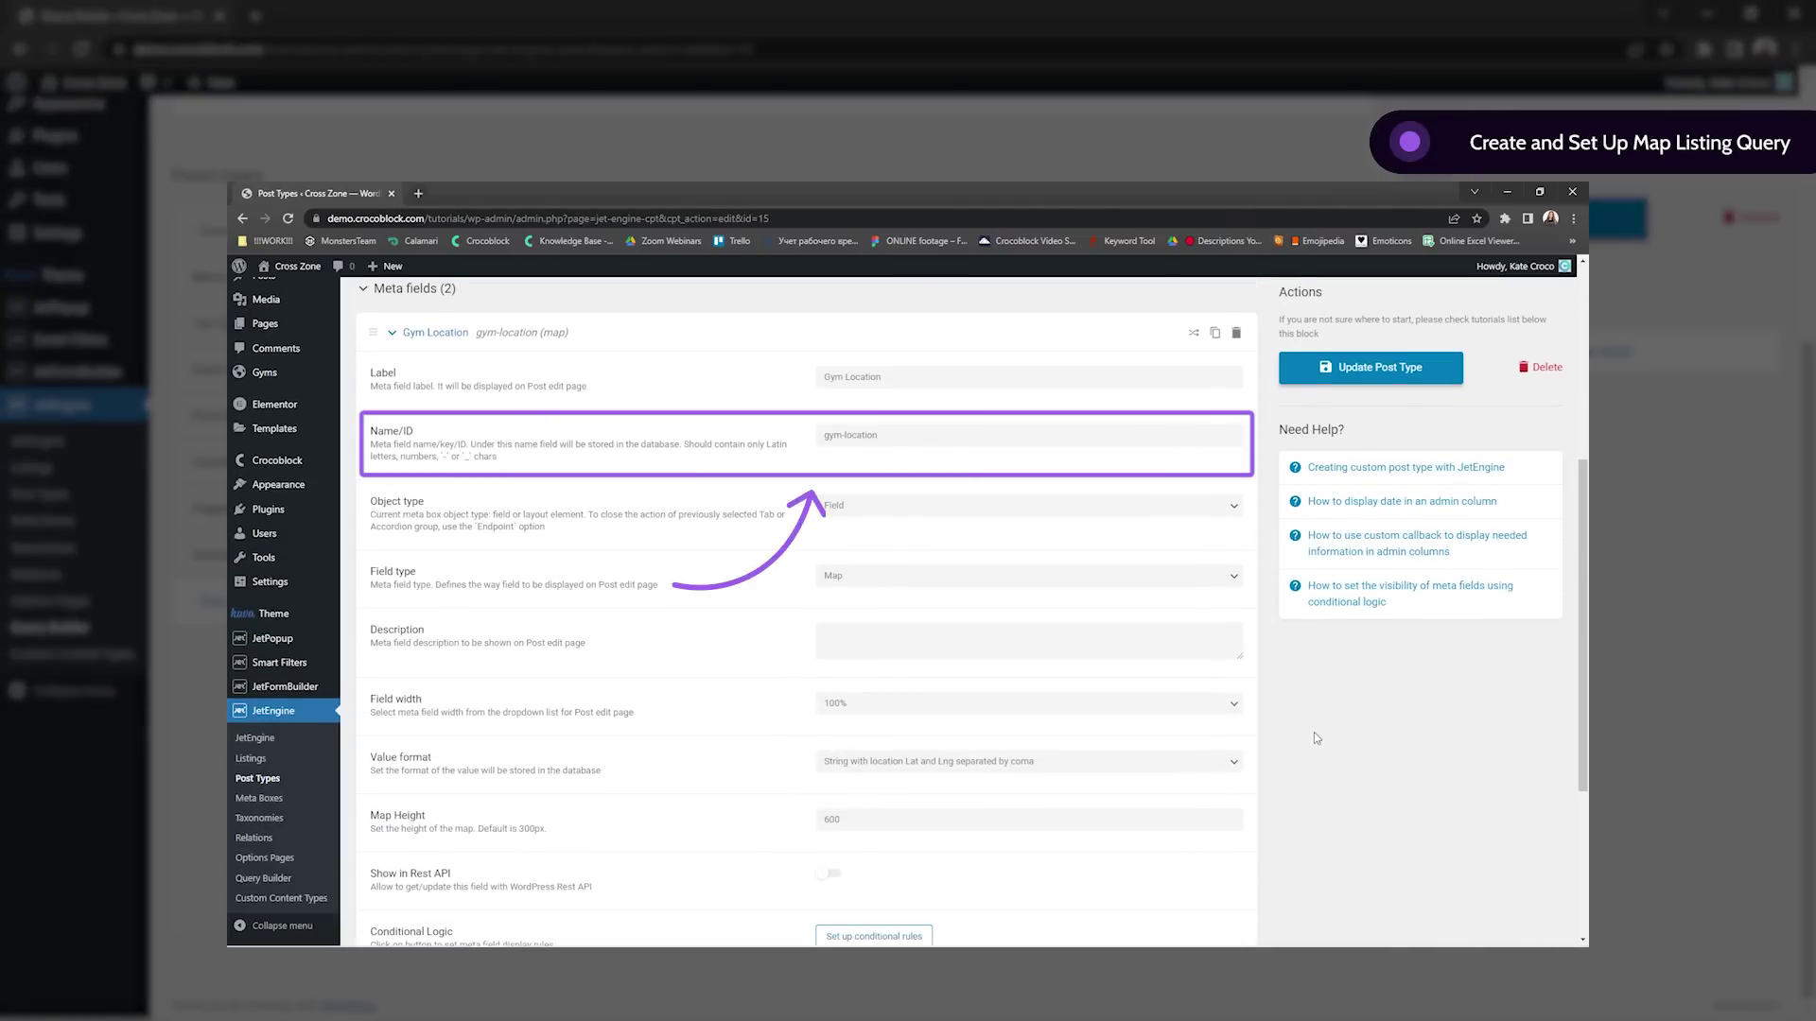
{"action": "left_click", "coordinate": [289, 376]}
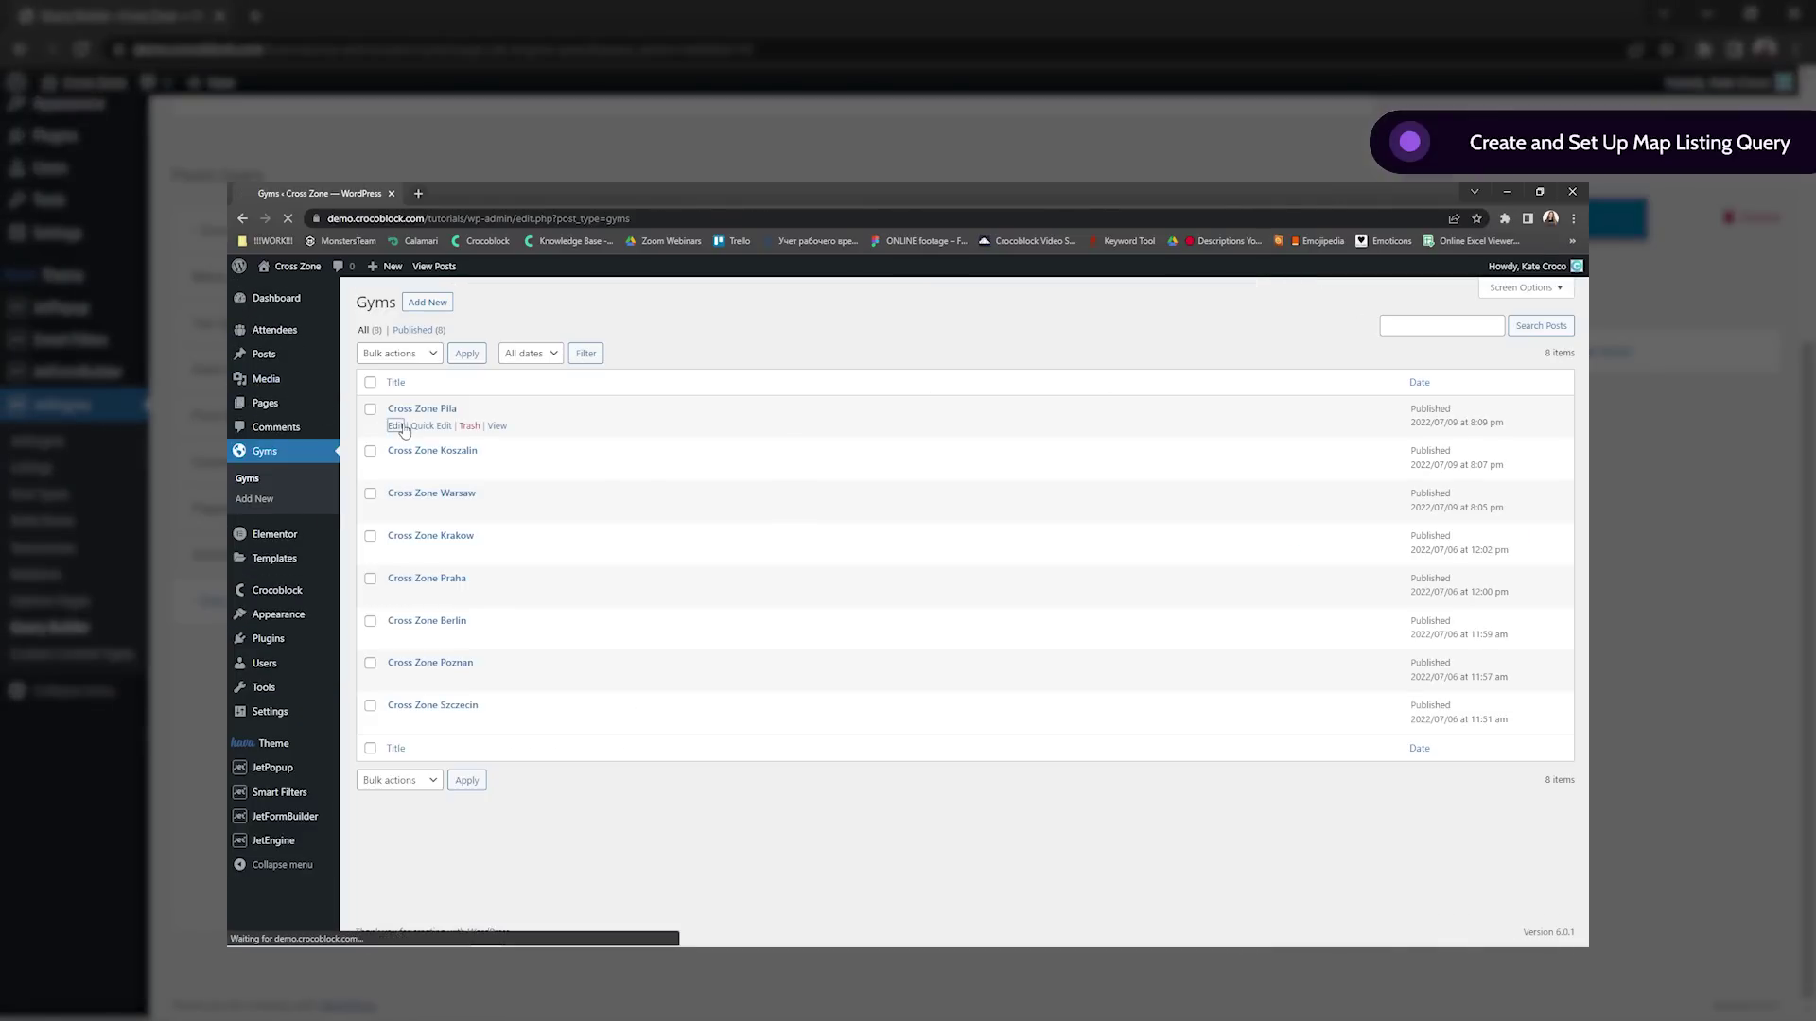
{"action": "left_click", "coordinate": [405, 423]}
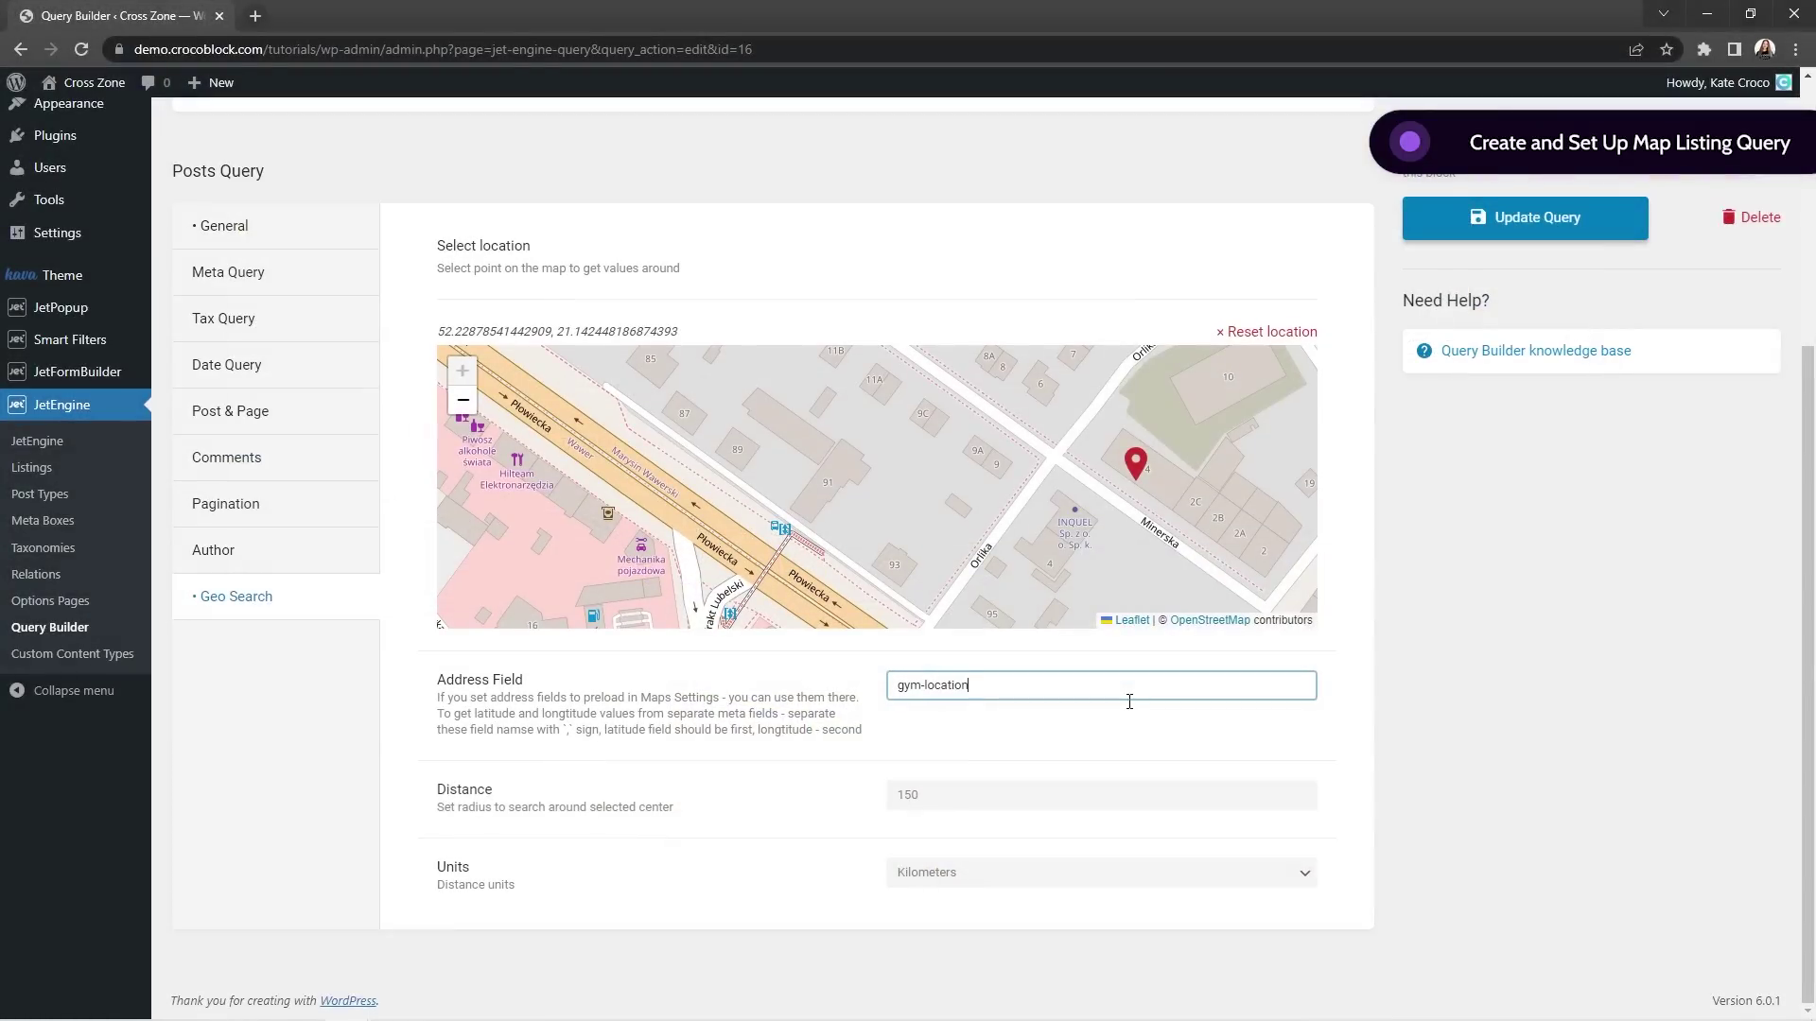
Confirm a 150 Kilometers distance on gym-location and save the Map Query.
{"action": "left_click", "coordinate": [1241, 795]}
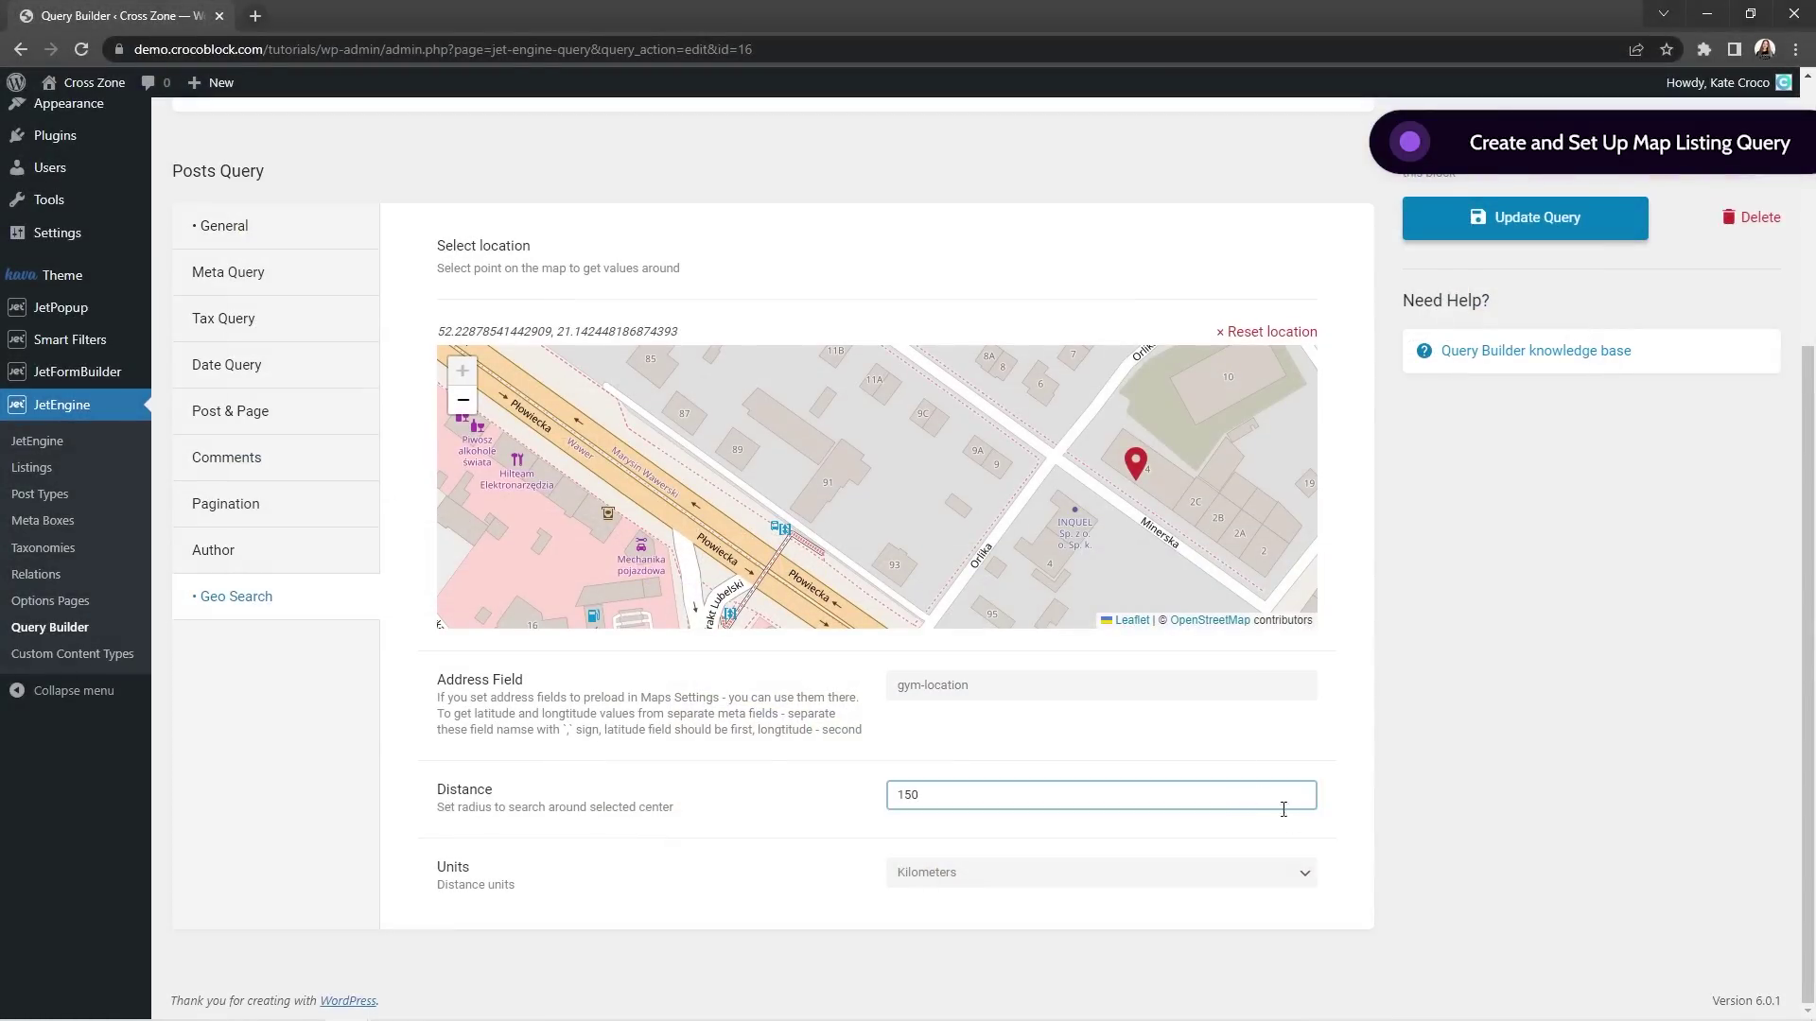
{"action": "left_click", "coordinate": [1306, 872]}
{"action": "left_click", "coordinate": [1305, 872]}
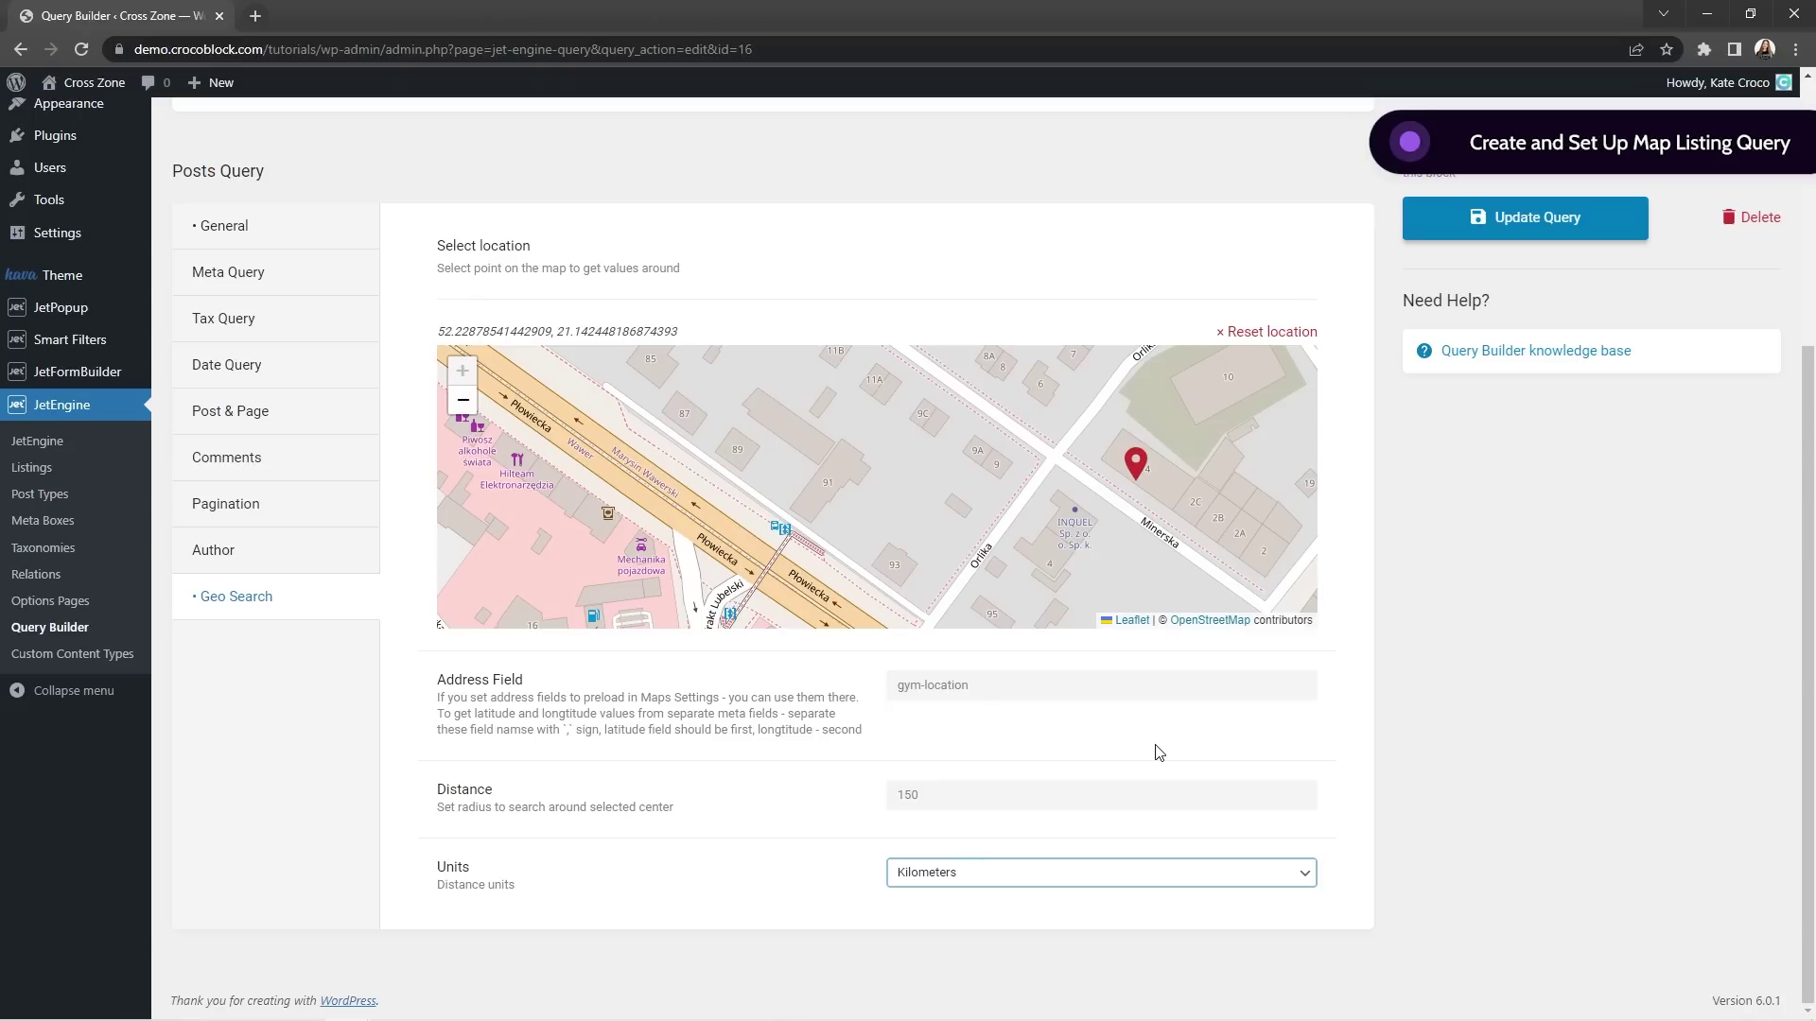
{"action": "left_click", "coordinate": [1159, 787]}
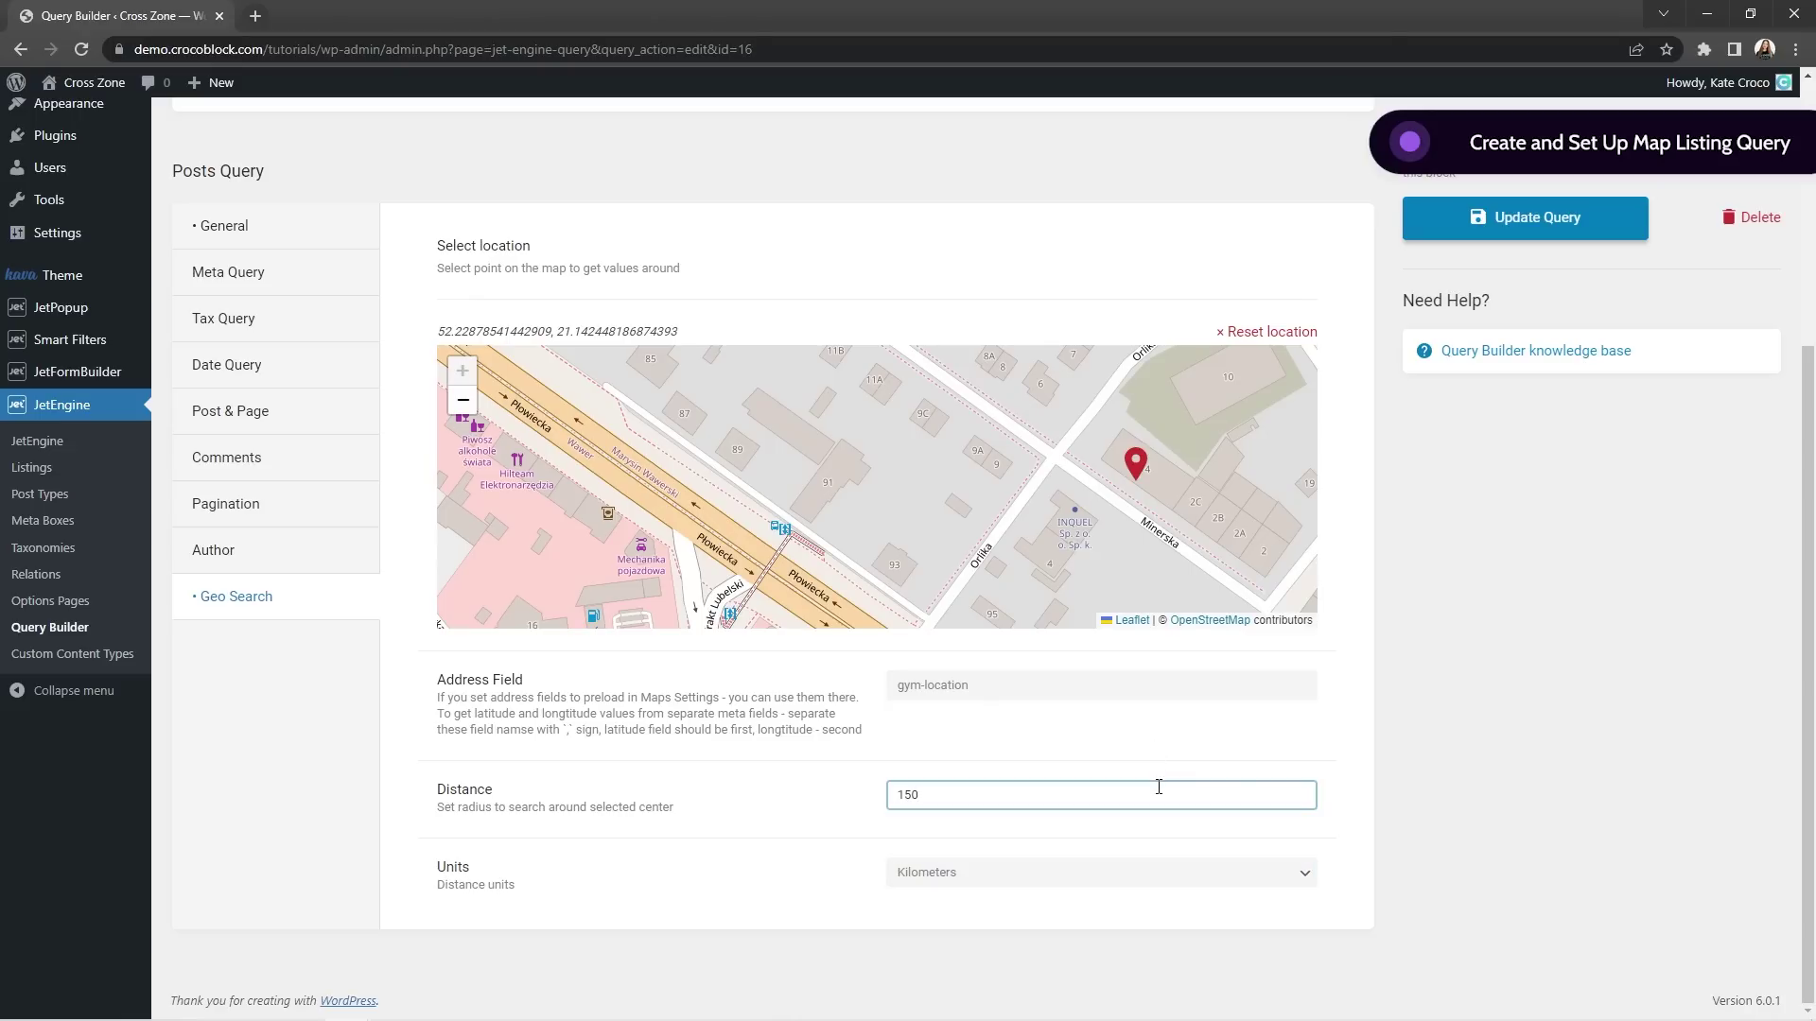
{"action": "left_click", "coordinate": [1502, 225]}
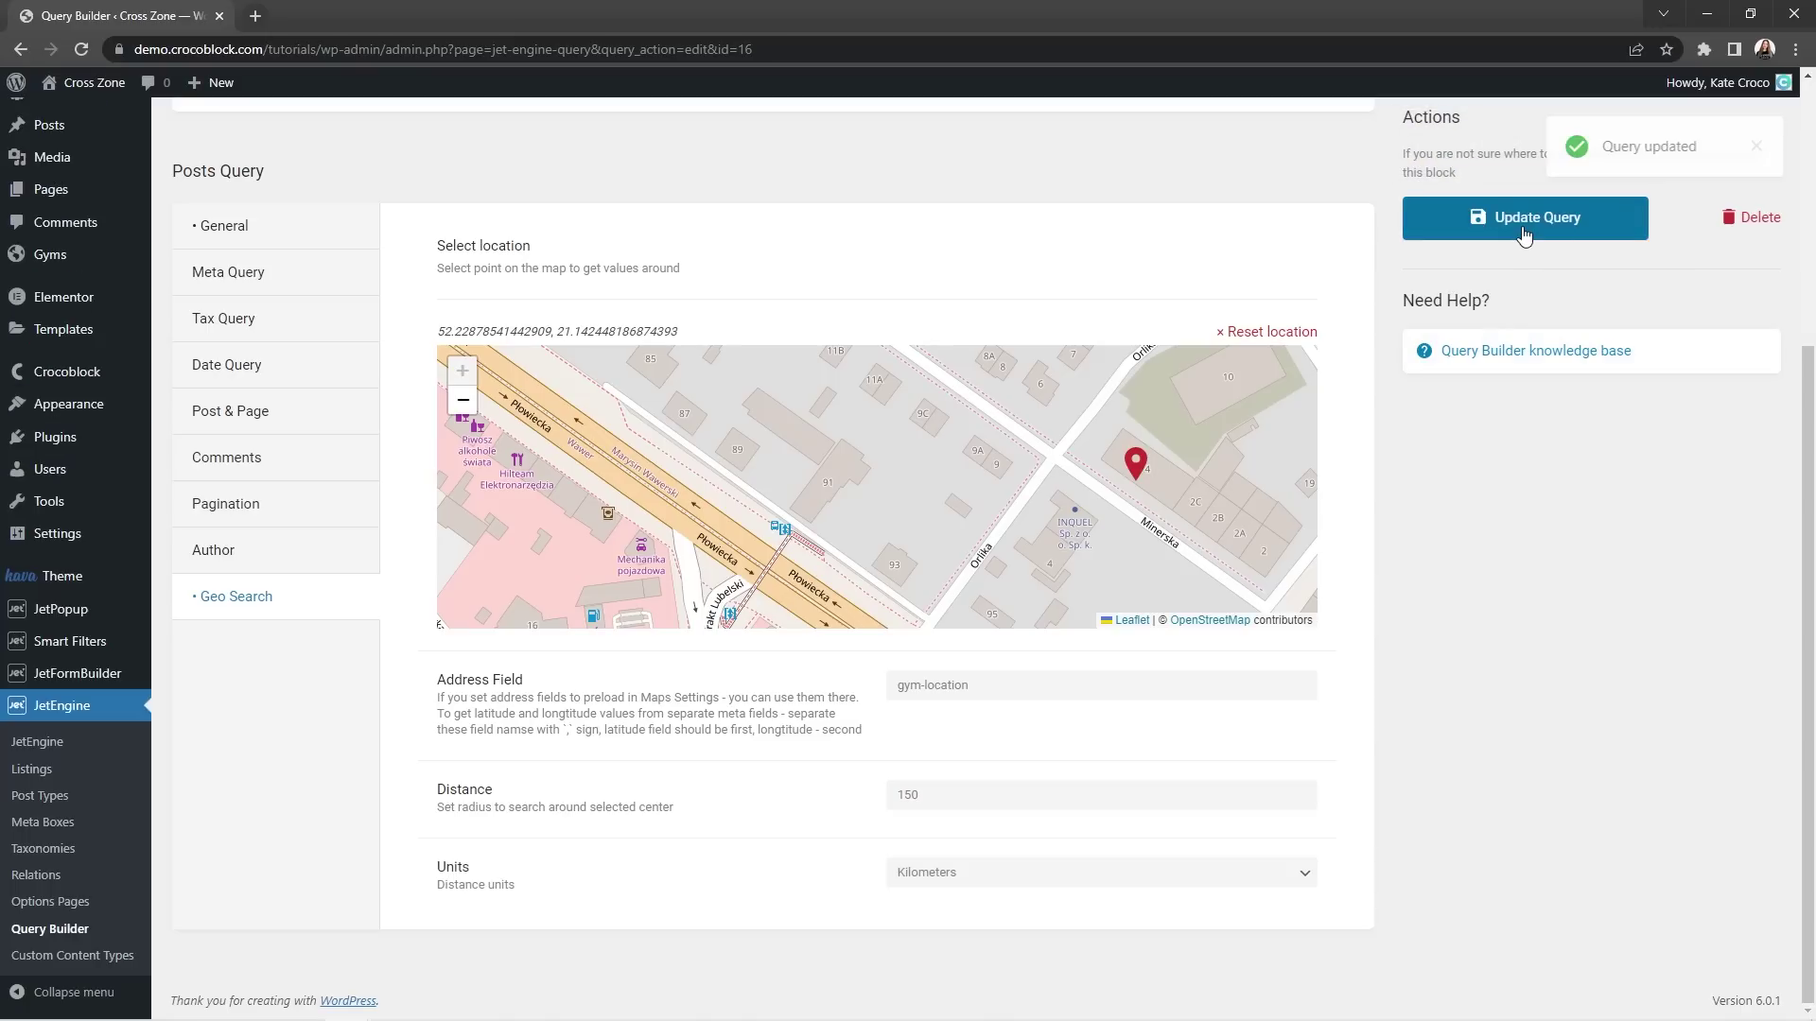
Review the User Geolocation smart filter querying gym-location, then go to the Pages list.
{"action": "mouse_move", "coordinate": [85, 641]}
{"action": "left_click", "coordinate": [190, 646]}
{"action": "left_click", "coordinate": [318, 276]}
{"action": "scroll", "coordinate": [318, 275], "scroll_direction": "down", "scroll_amount": 2}
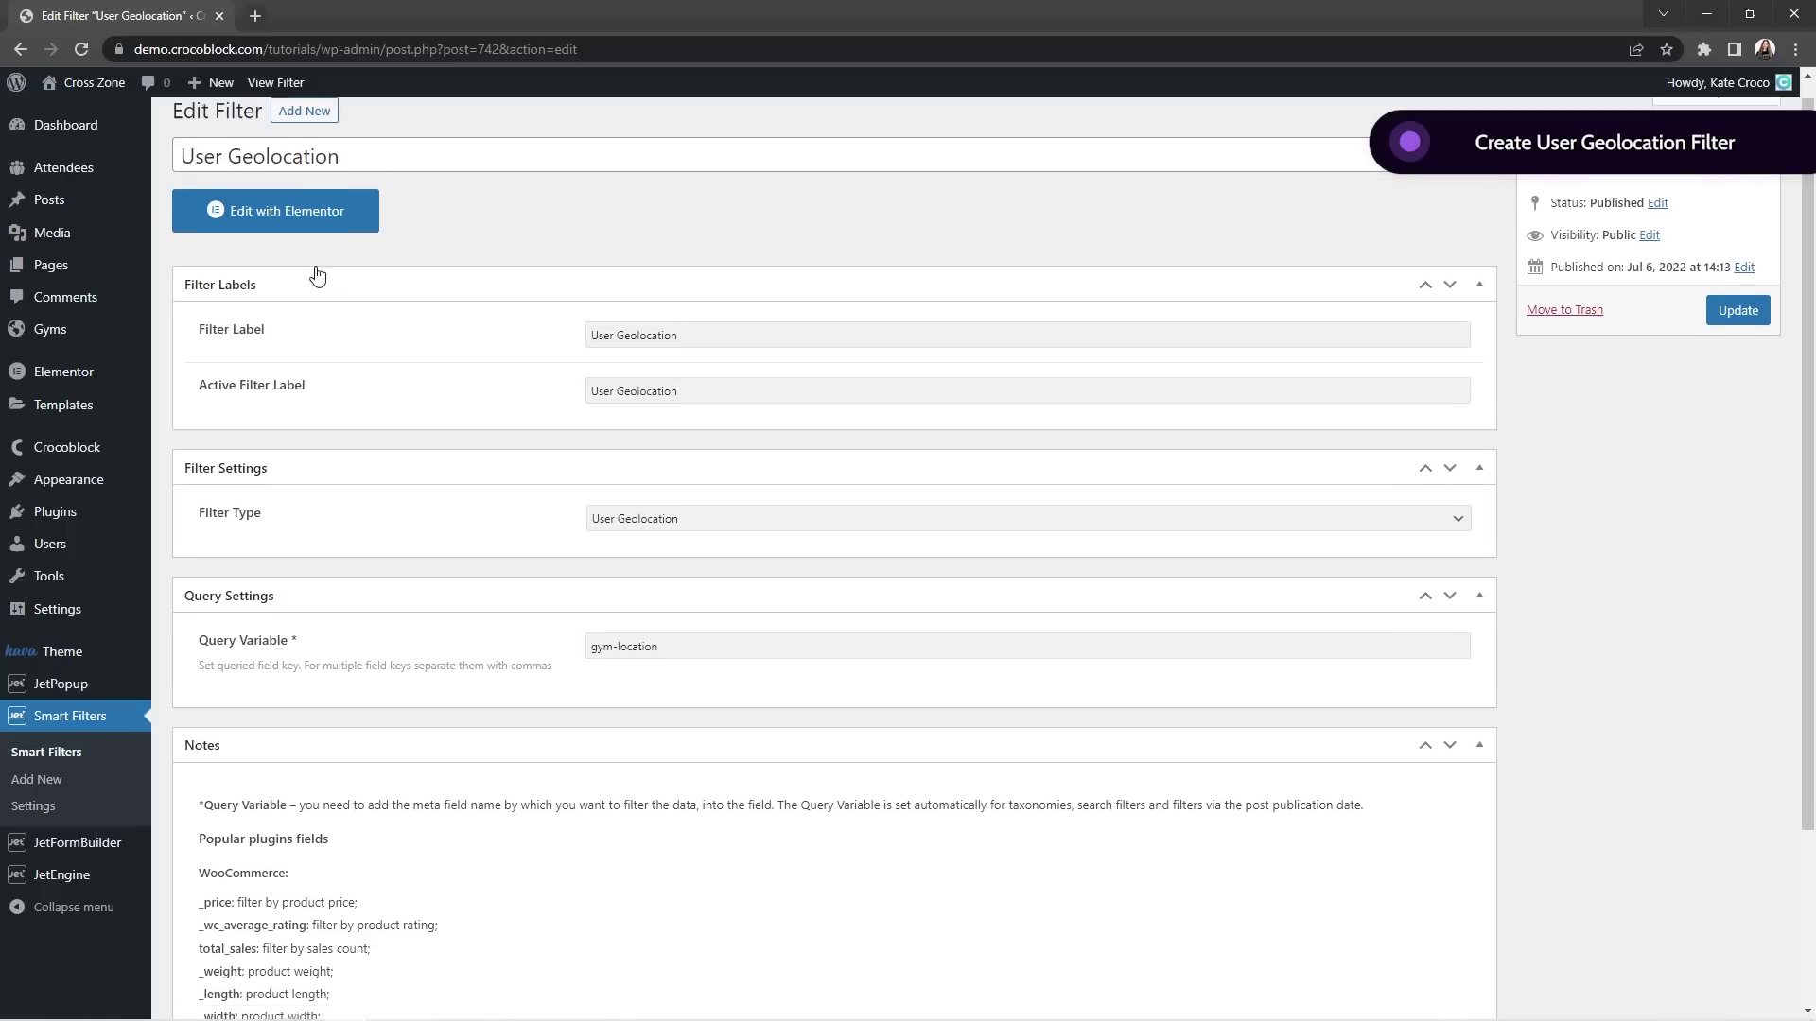
{"action": "scroll", "coordinate": [318, 275], "scroll_direction": "up", "scroll_amount": 2}
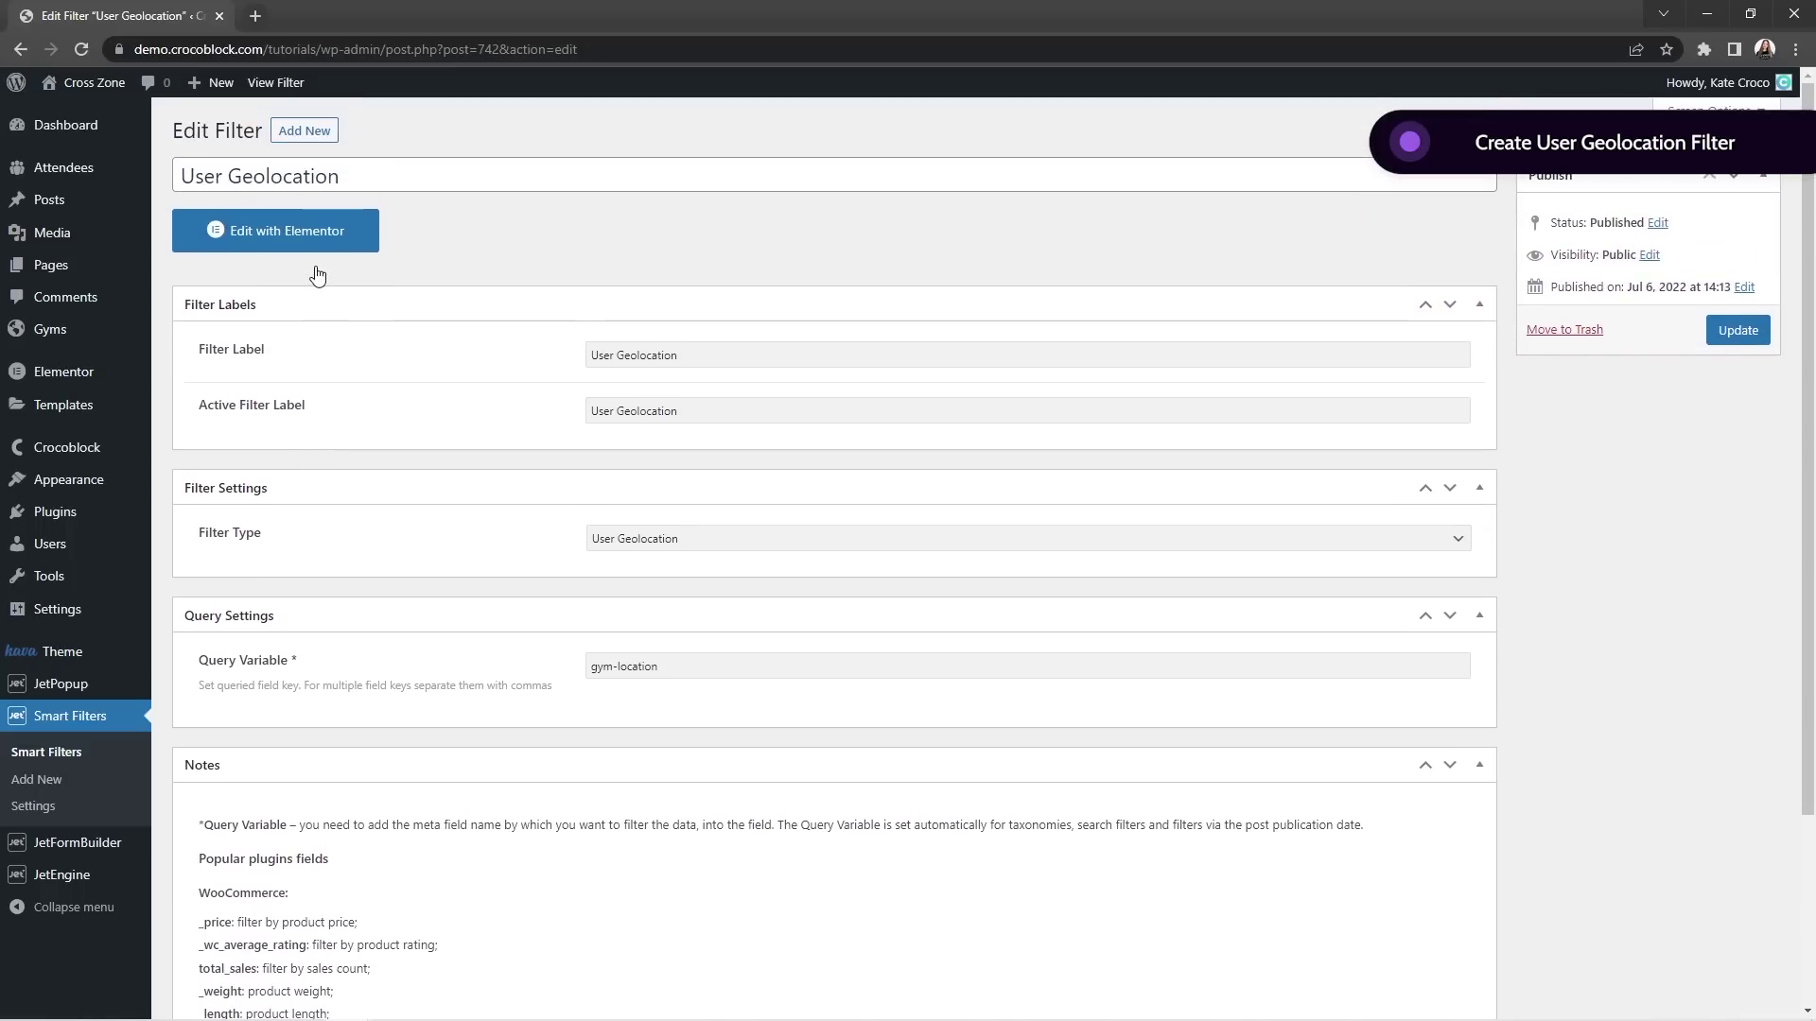
{"action": "left_click", "coordinate": [95, 266]}
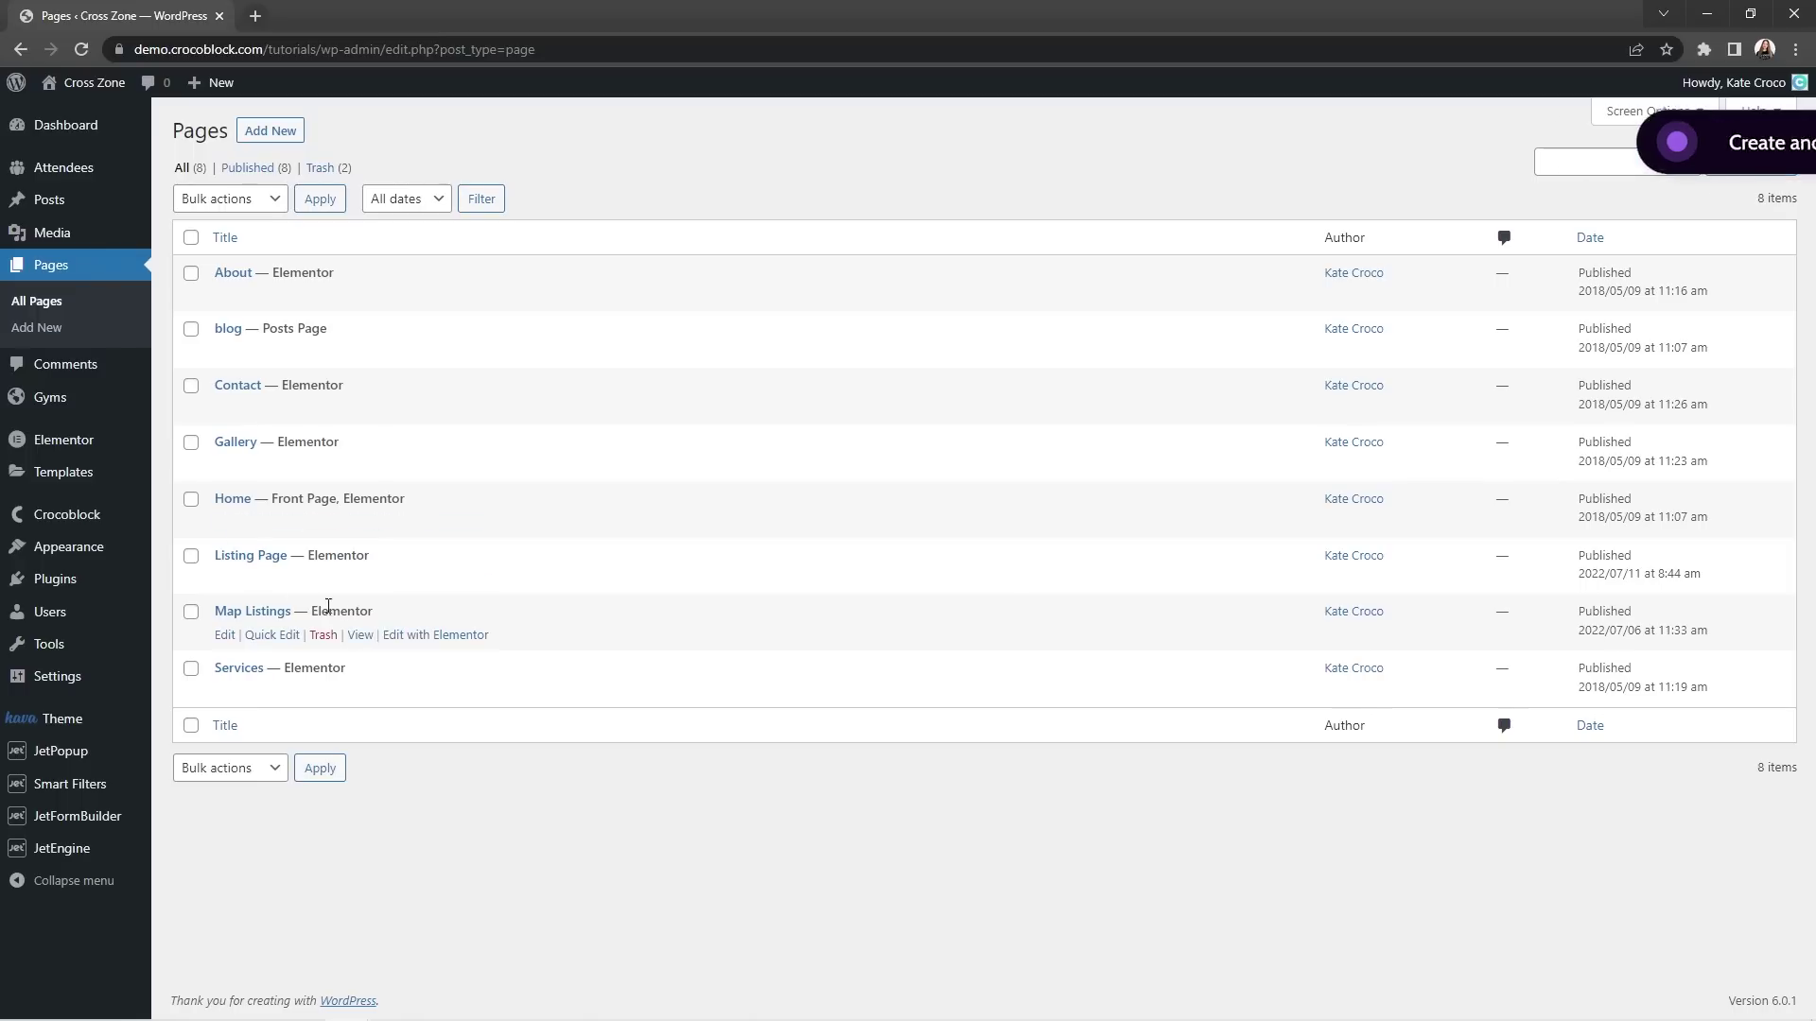
Open Map Listings in Elementor and add a Map Listing widget below the page heading.
{"action": "left_click", "coordinate": [435, 636]}
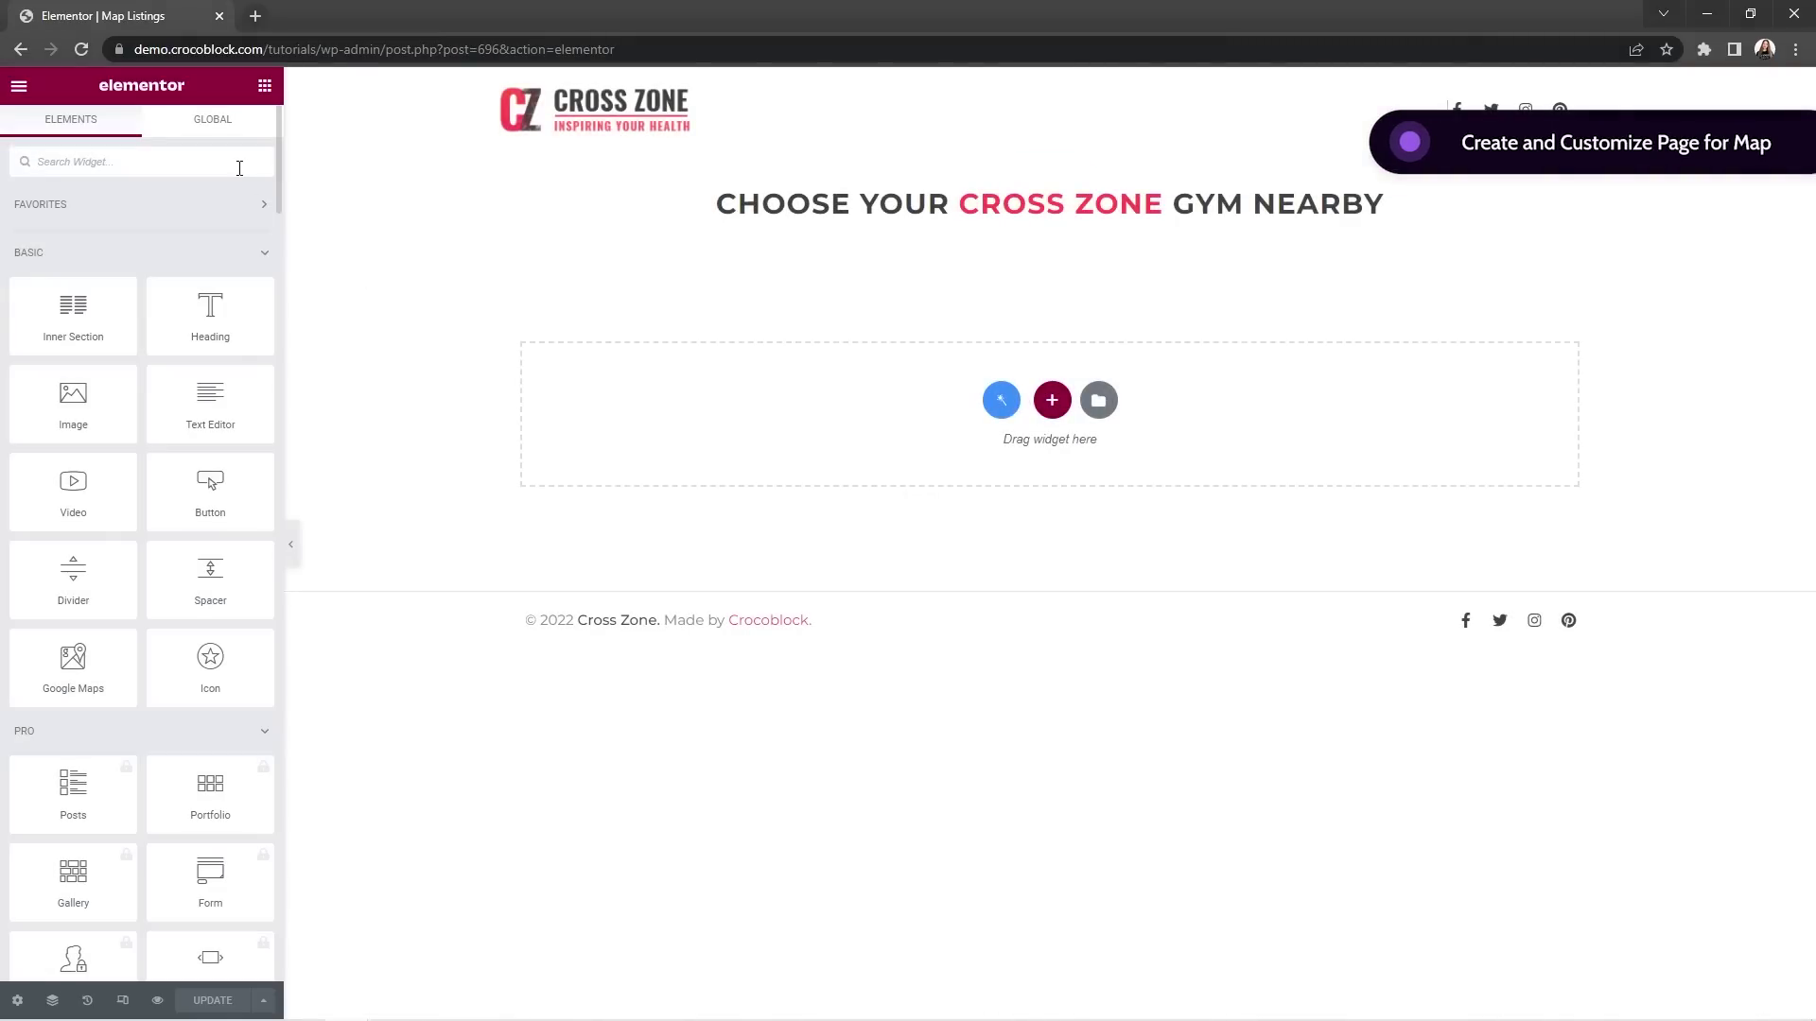
{"action": "type", "text": "Map Listing"}
{"action": "left_click_drag", "start_coordinate": [98, 231], "coordinate": [861, 247]}
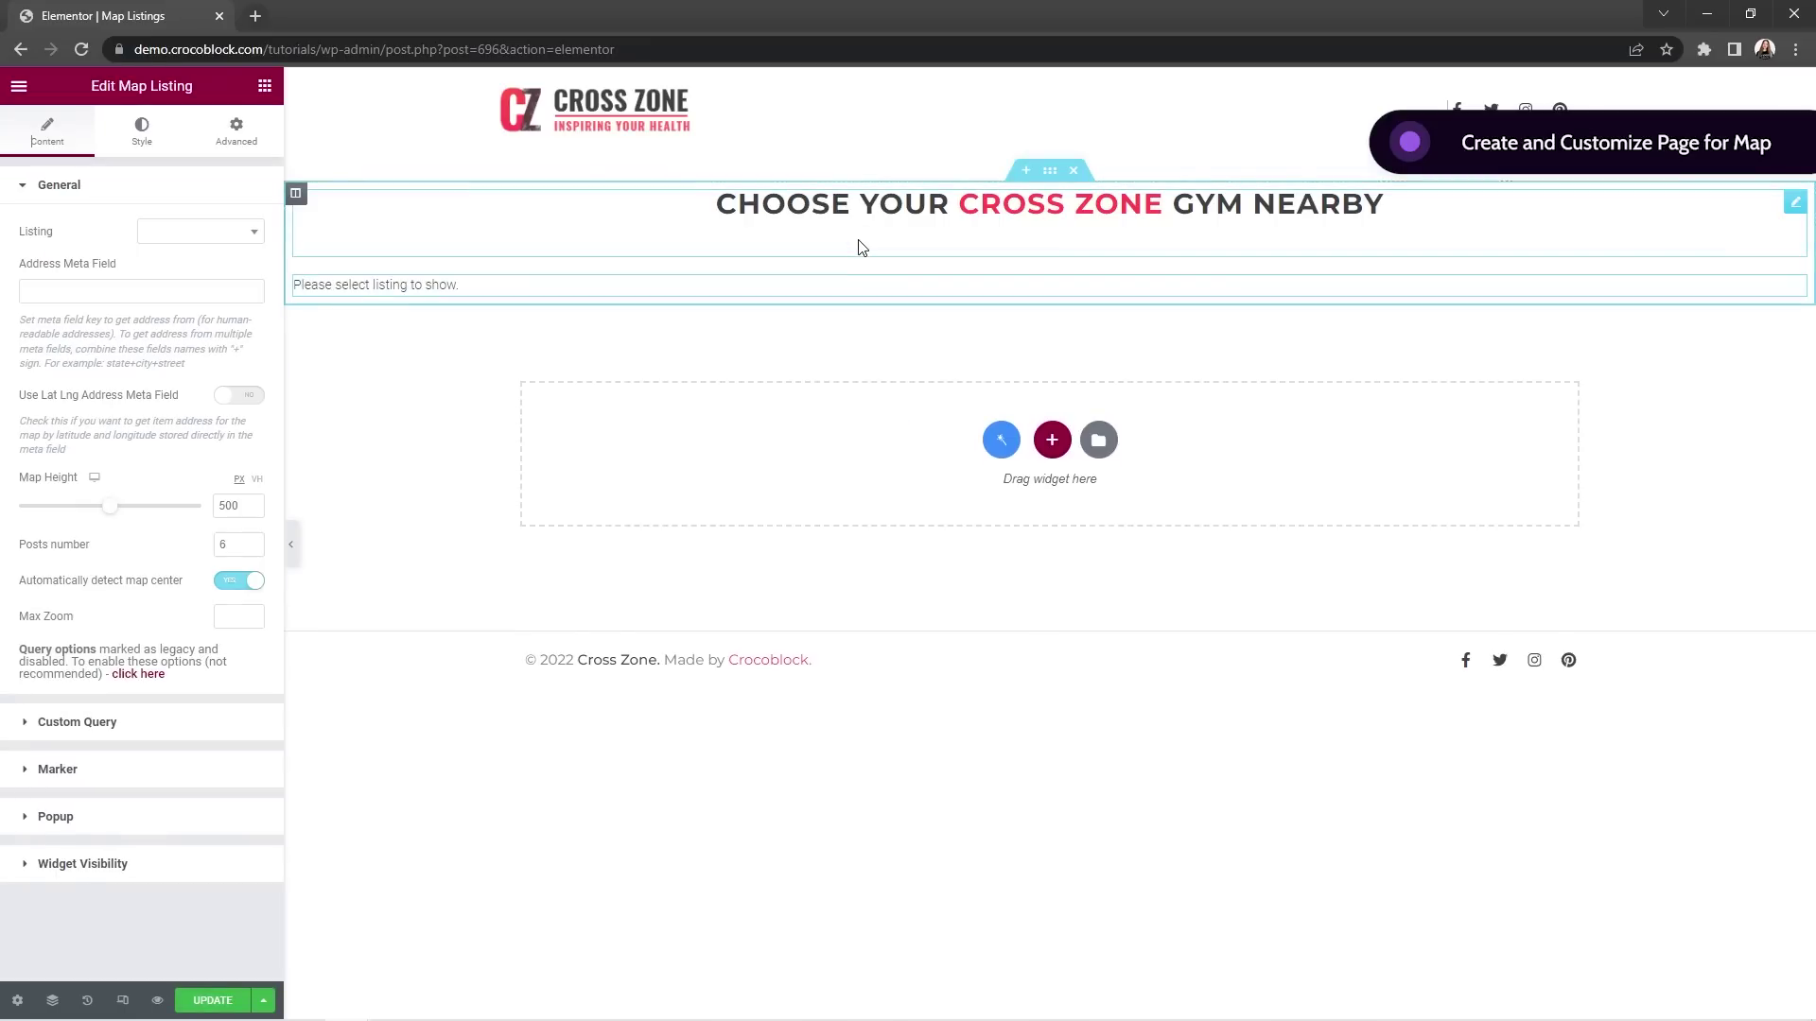
Set the map to Gyms Listing, gym-location address field, map height 900 and 10 posts.
{"action": "left_click", "coordinate": [248, 233]}
{"action": "type", "text": "Gym"}
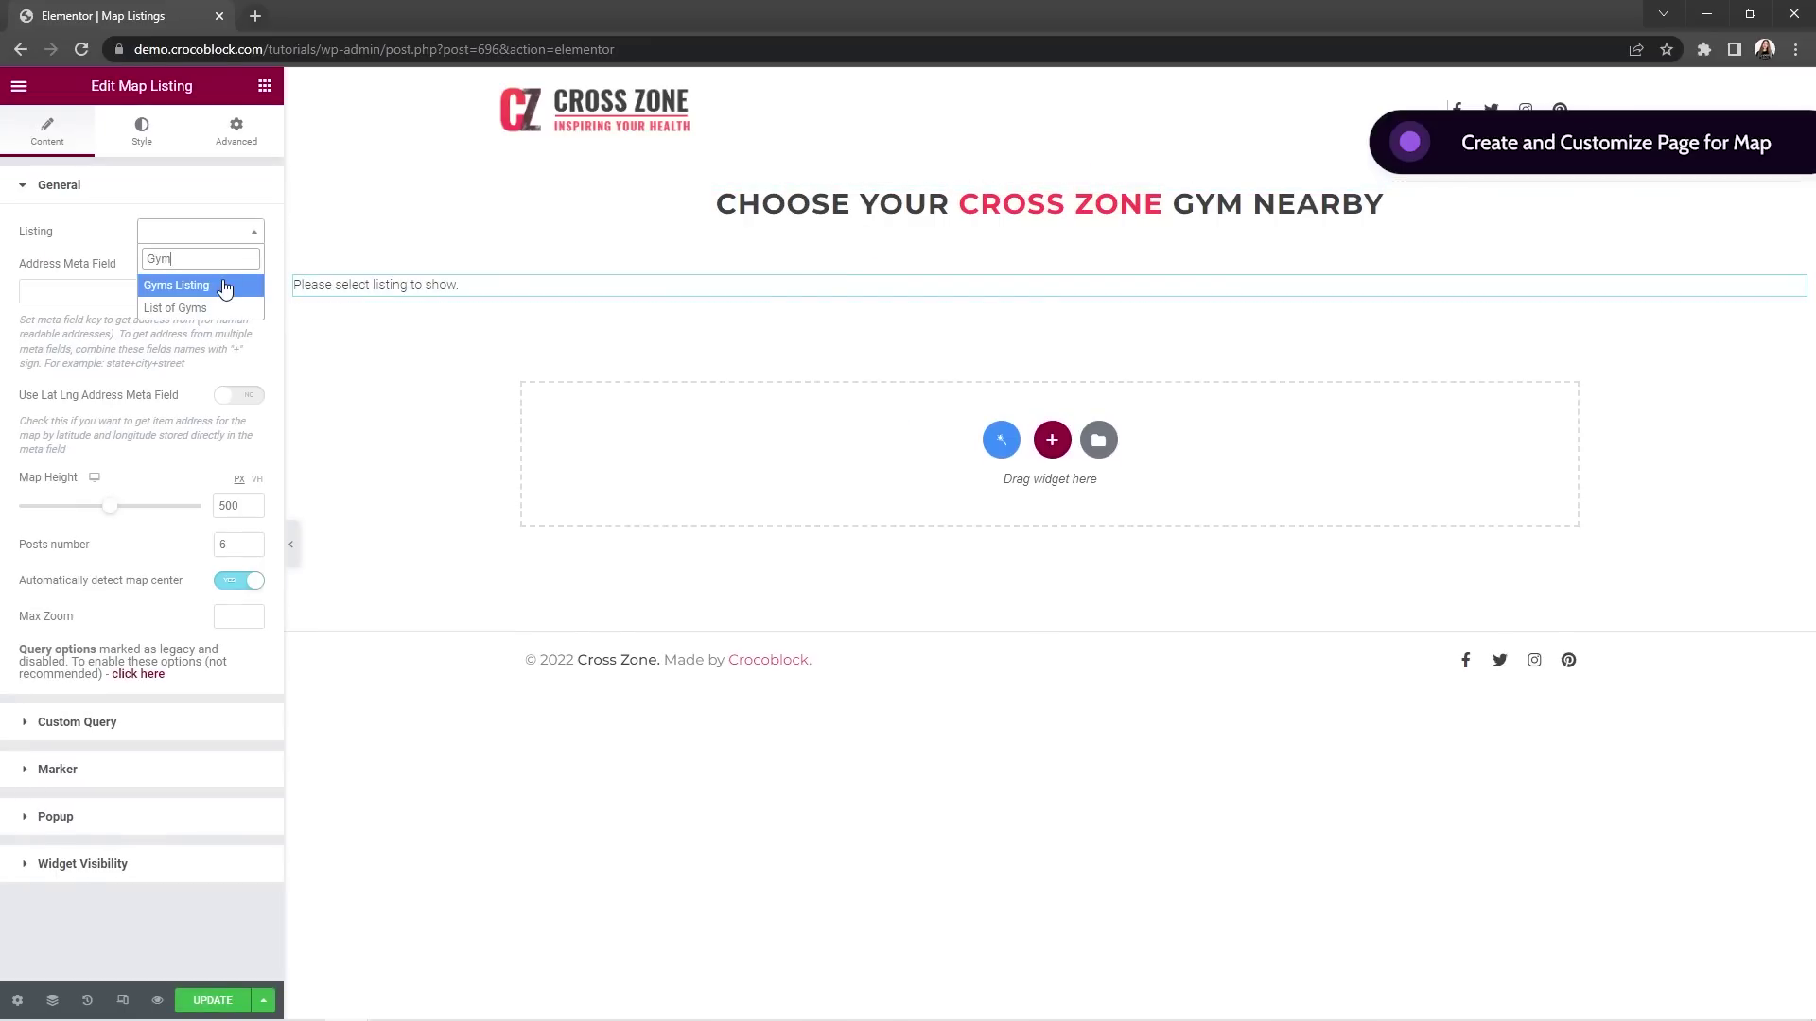
{"action": "left_click", "coordinate": [224, 282]}
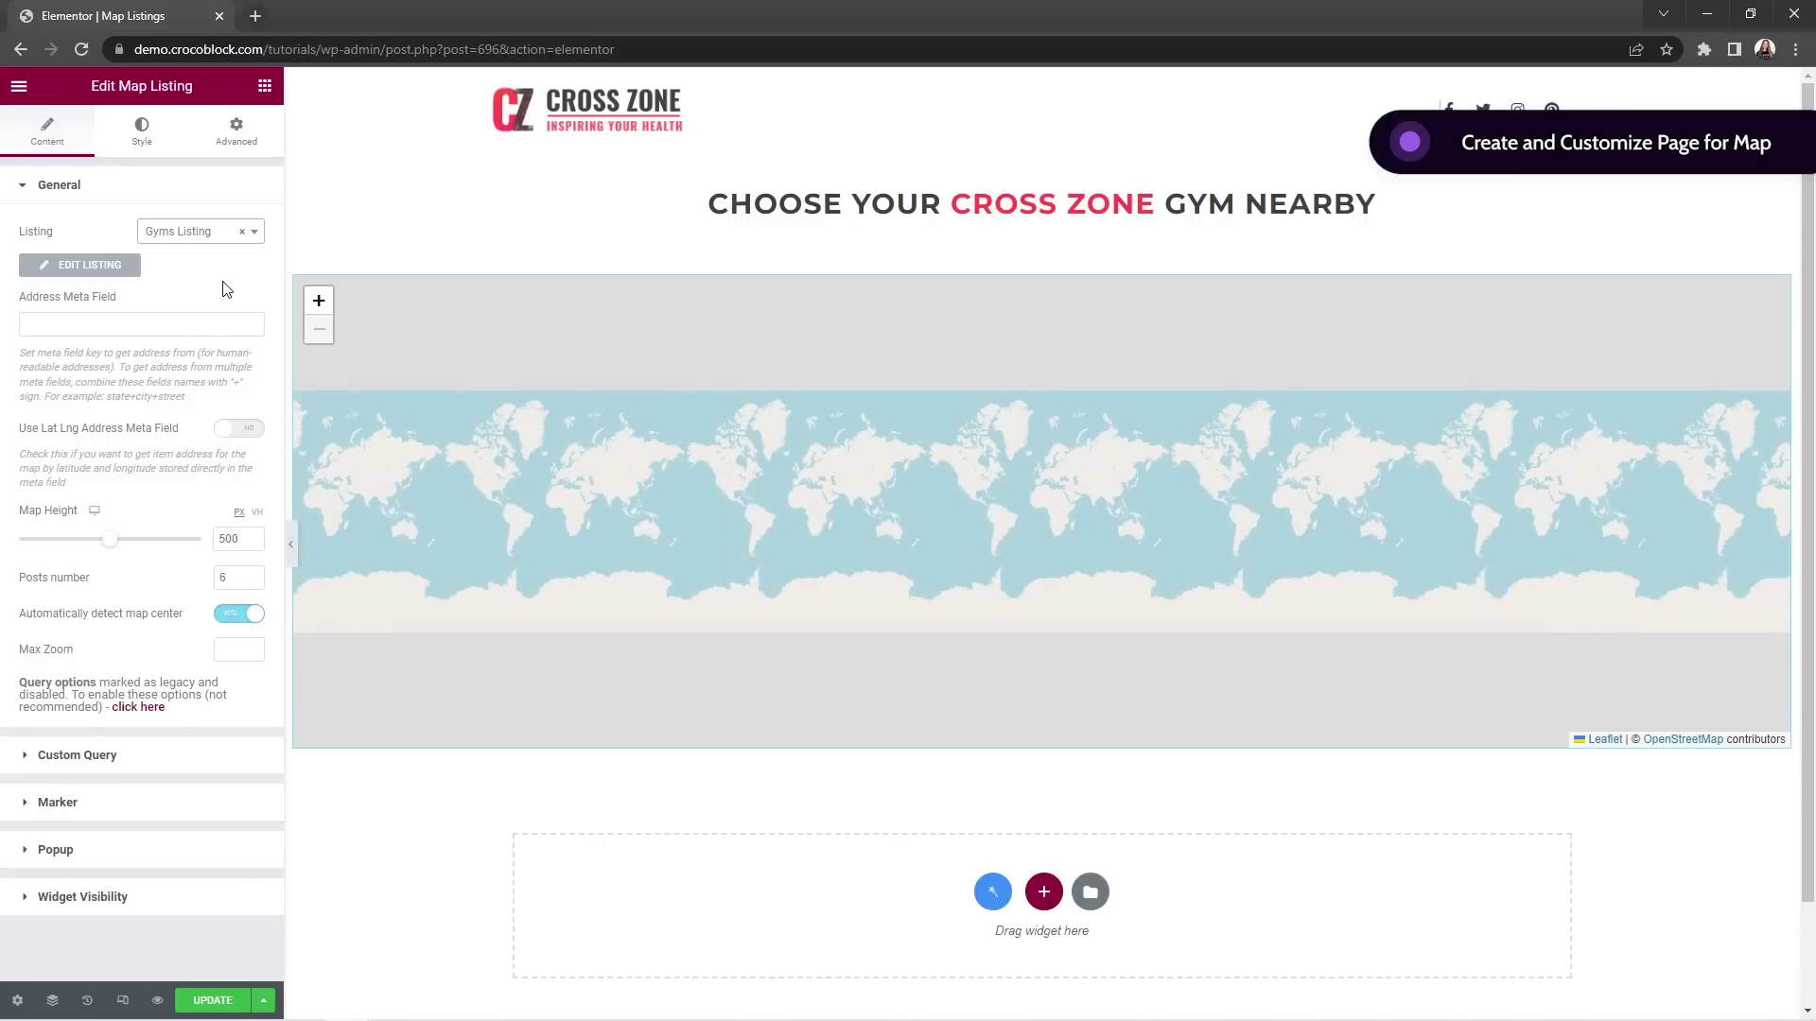
{"action": "left_click", "coordinate": [221, 322]}
{"action": "type", "text": "gym-location"}
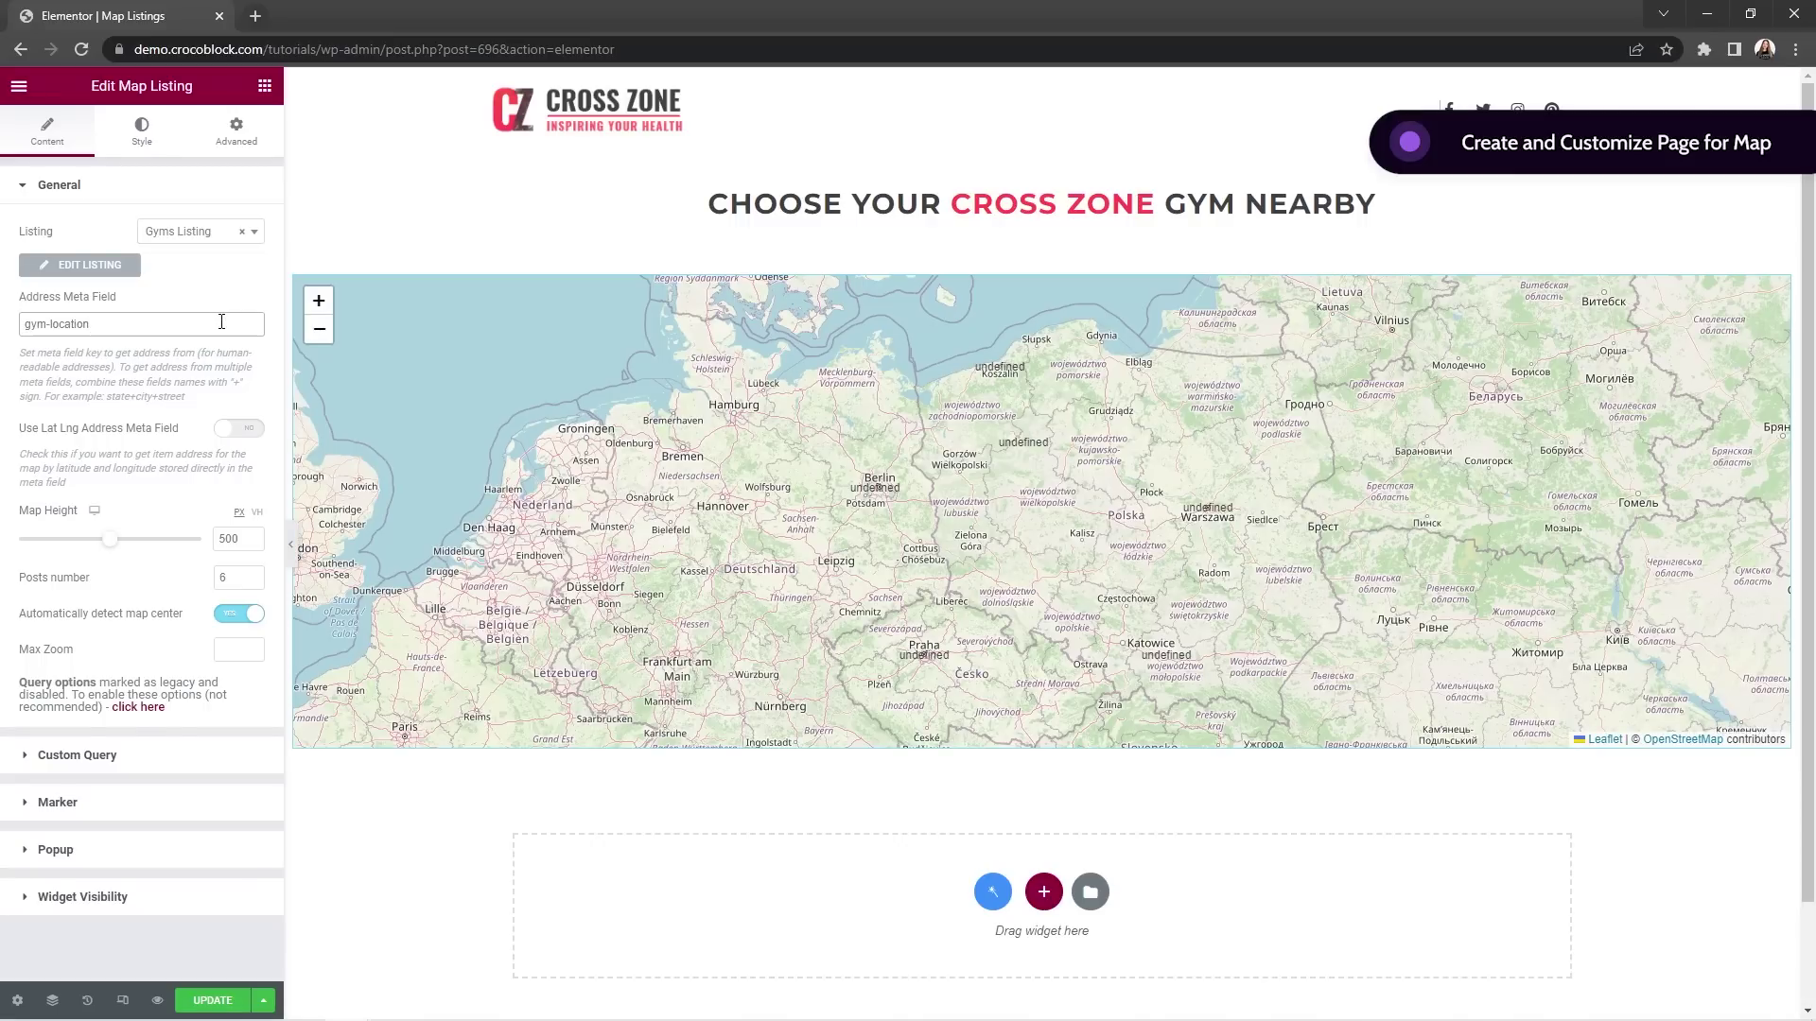
{"action": "double_click", "coordinate": [229, 538]}
{"action": "type", "text": "900"}
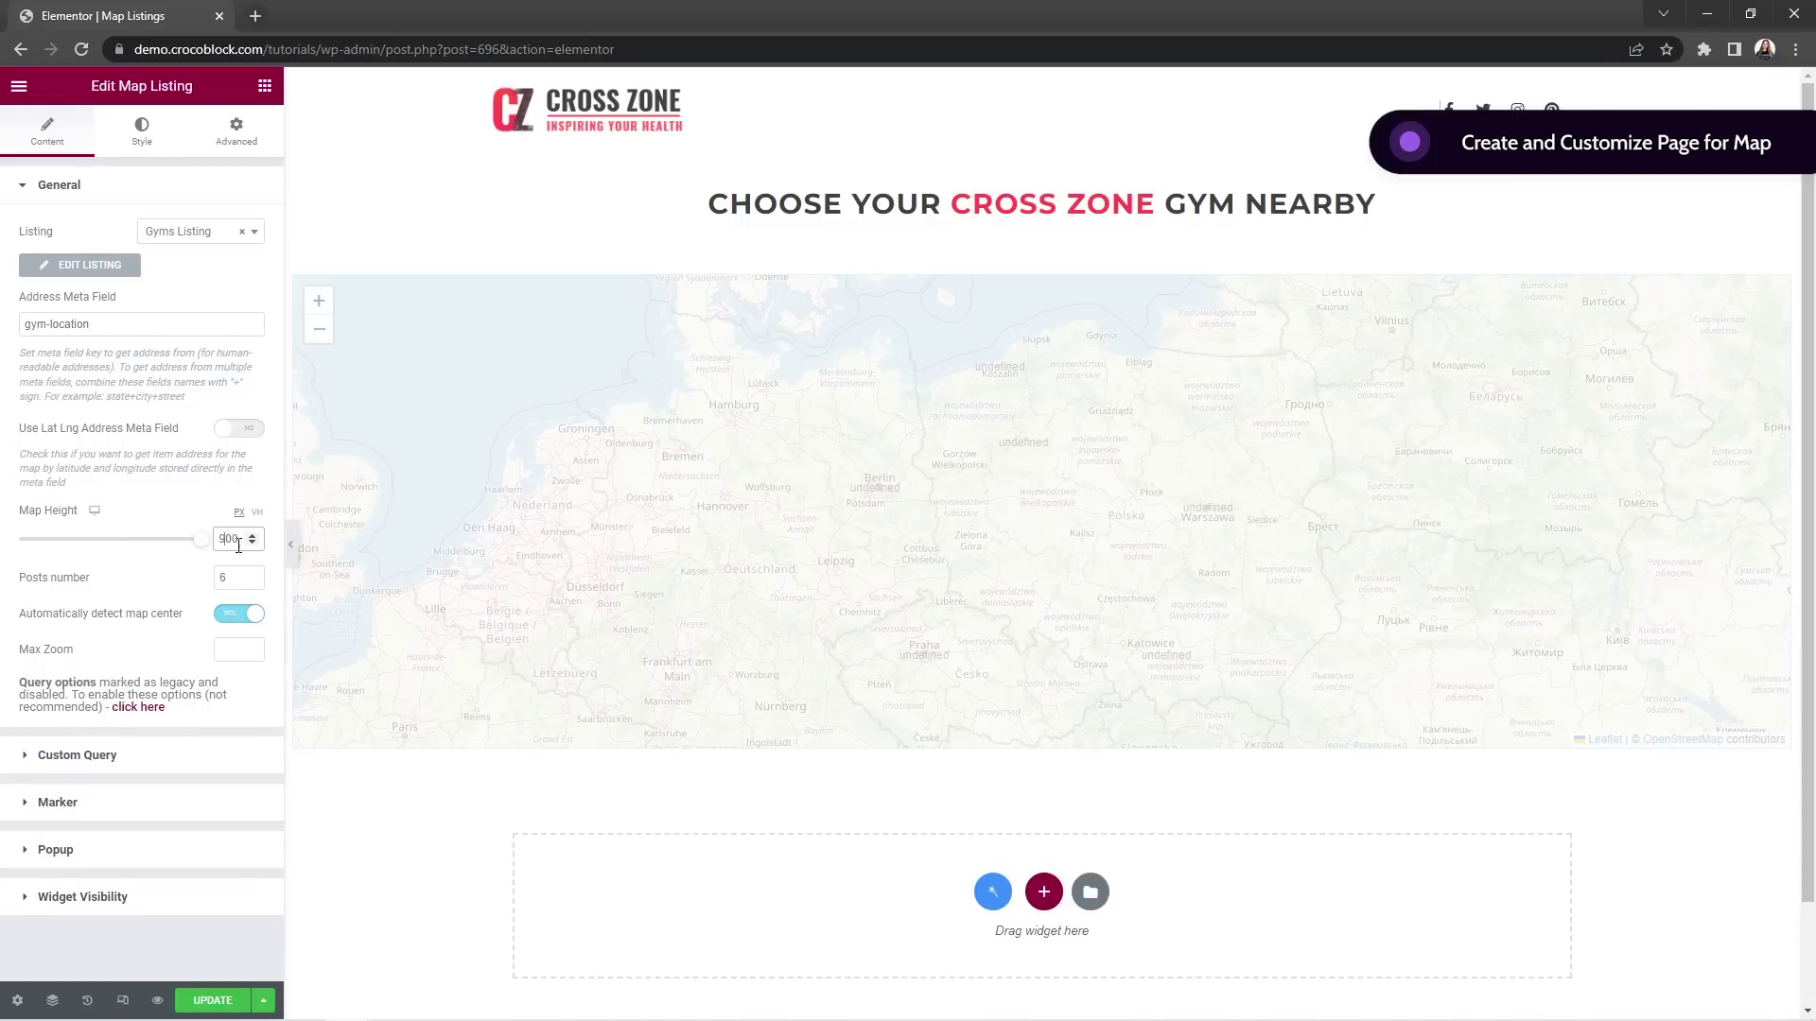
{"action": "double_click", "coordinate": [227, 575]}
{"action": "type", "text": "10"}
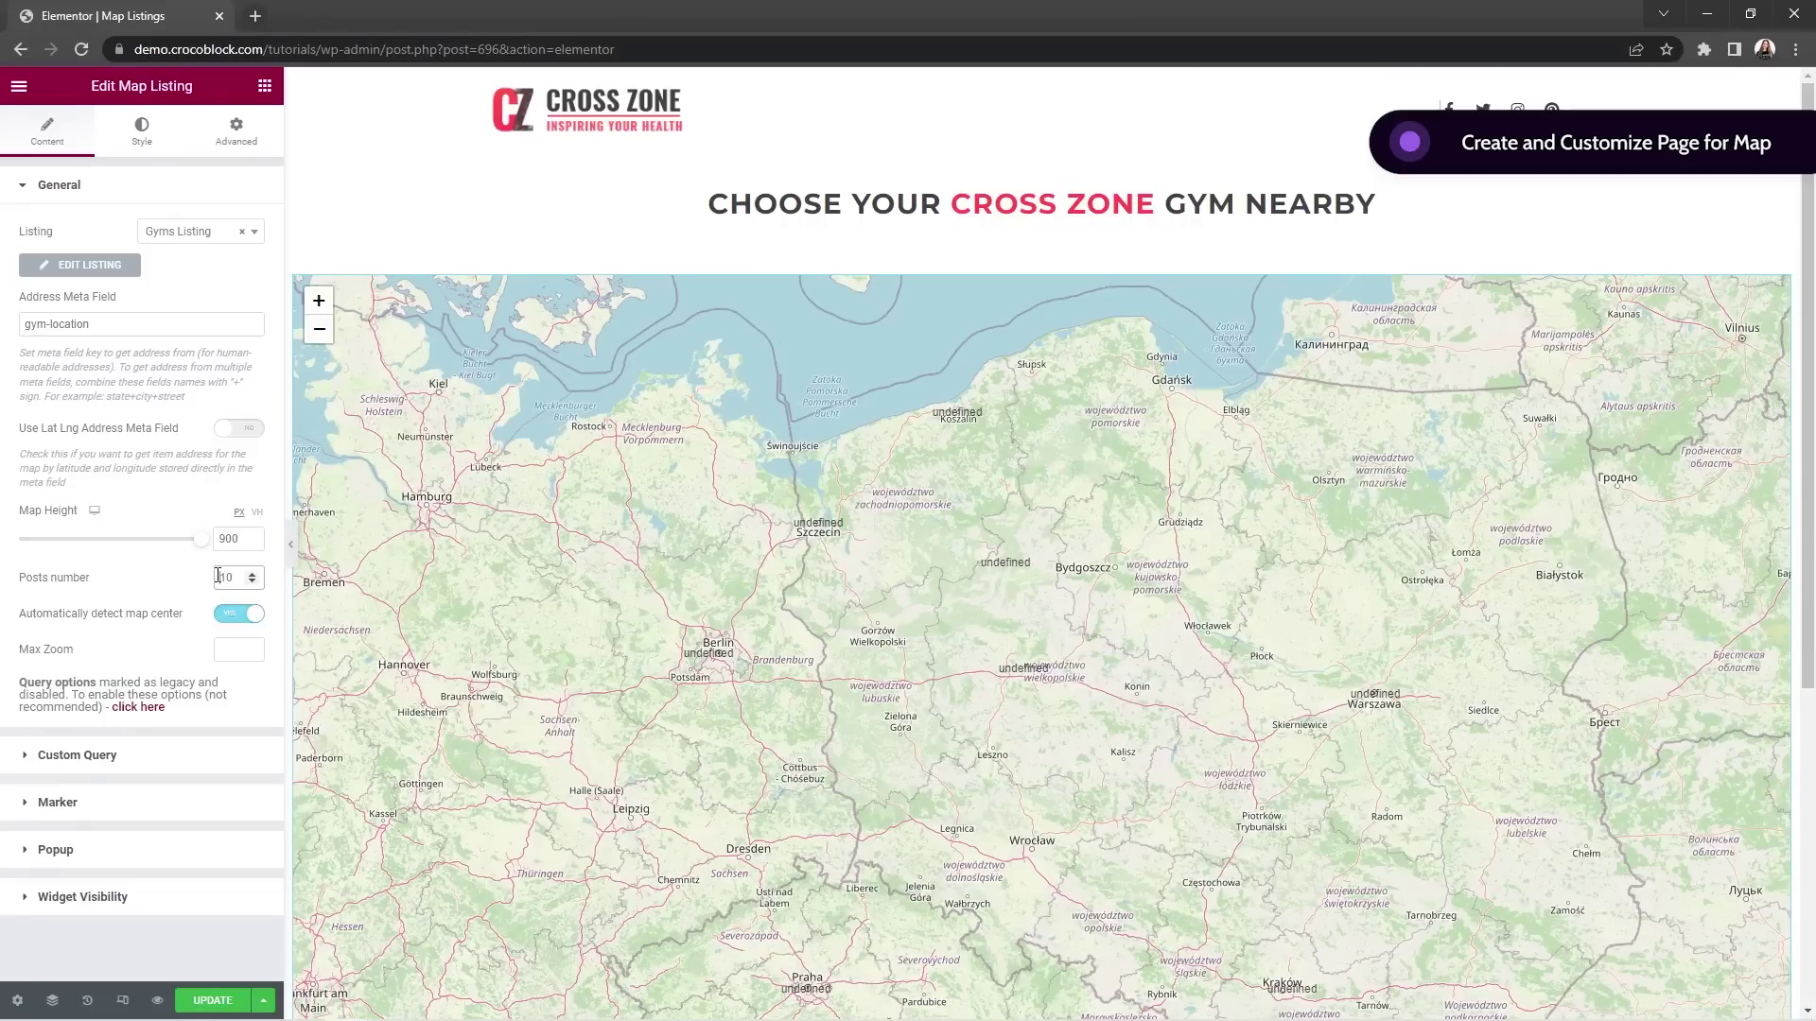
Switch the map markers to Icon type using a map pin from the Icon Library.
{"action": "left_click", "coordinate": [216, 803]}
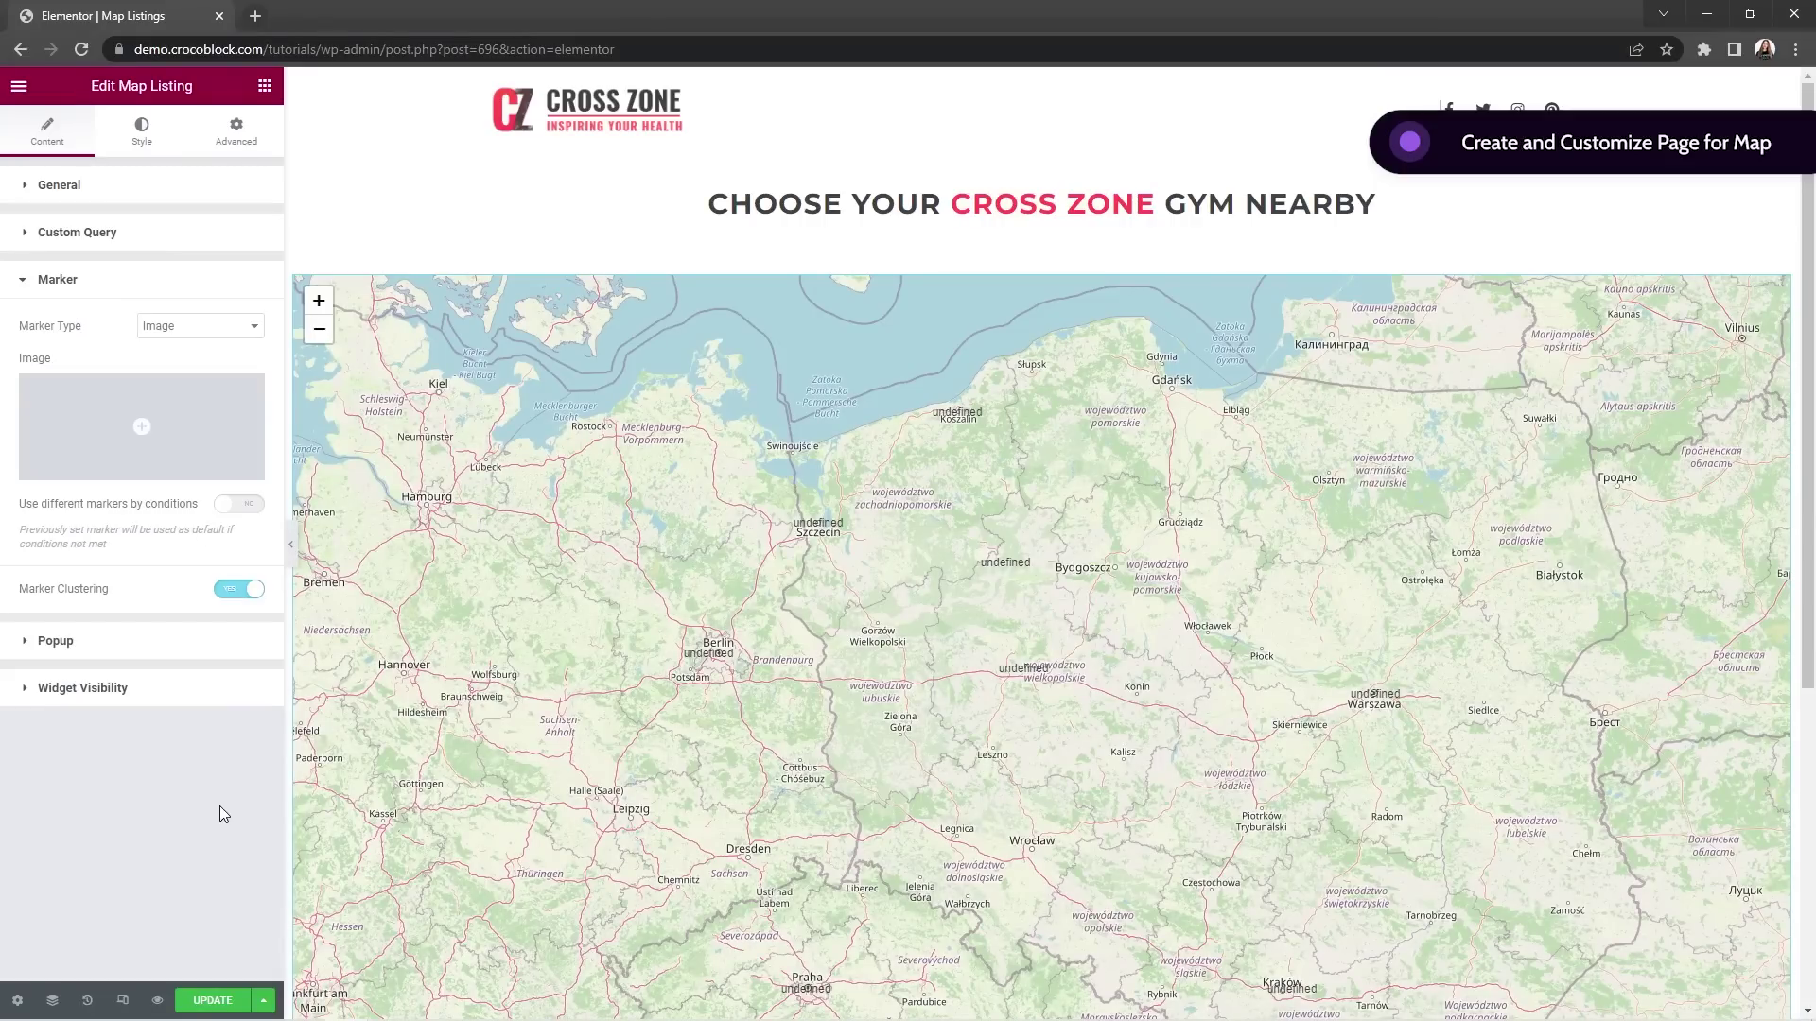
{"action": "left_click", "coordinate": [254, 326]}
{"action": "left_click", "coordinate": [250, 357]}
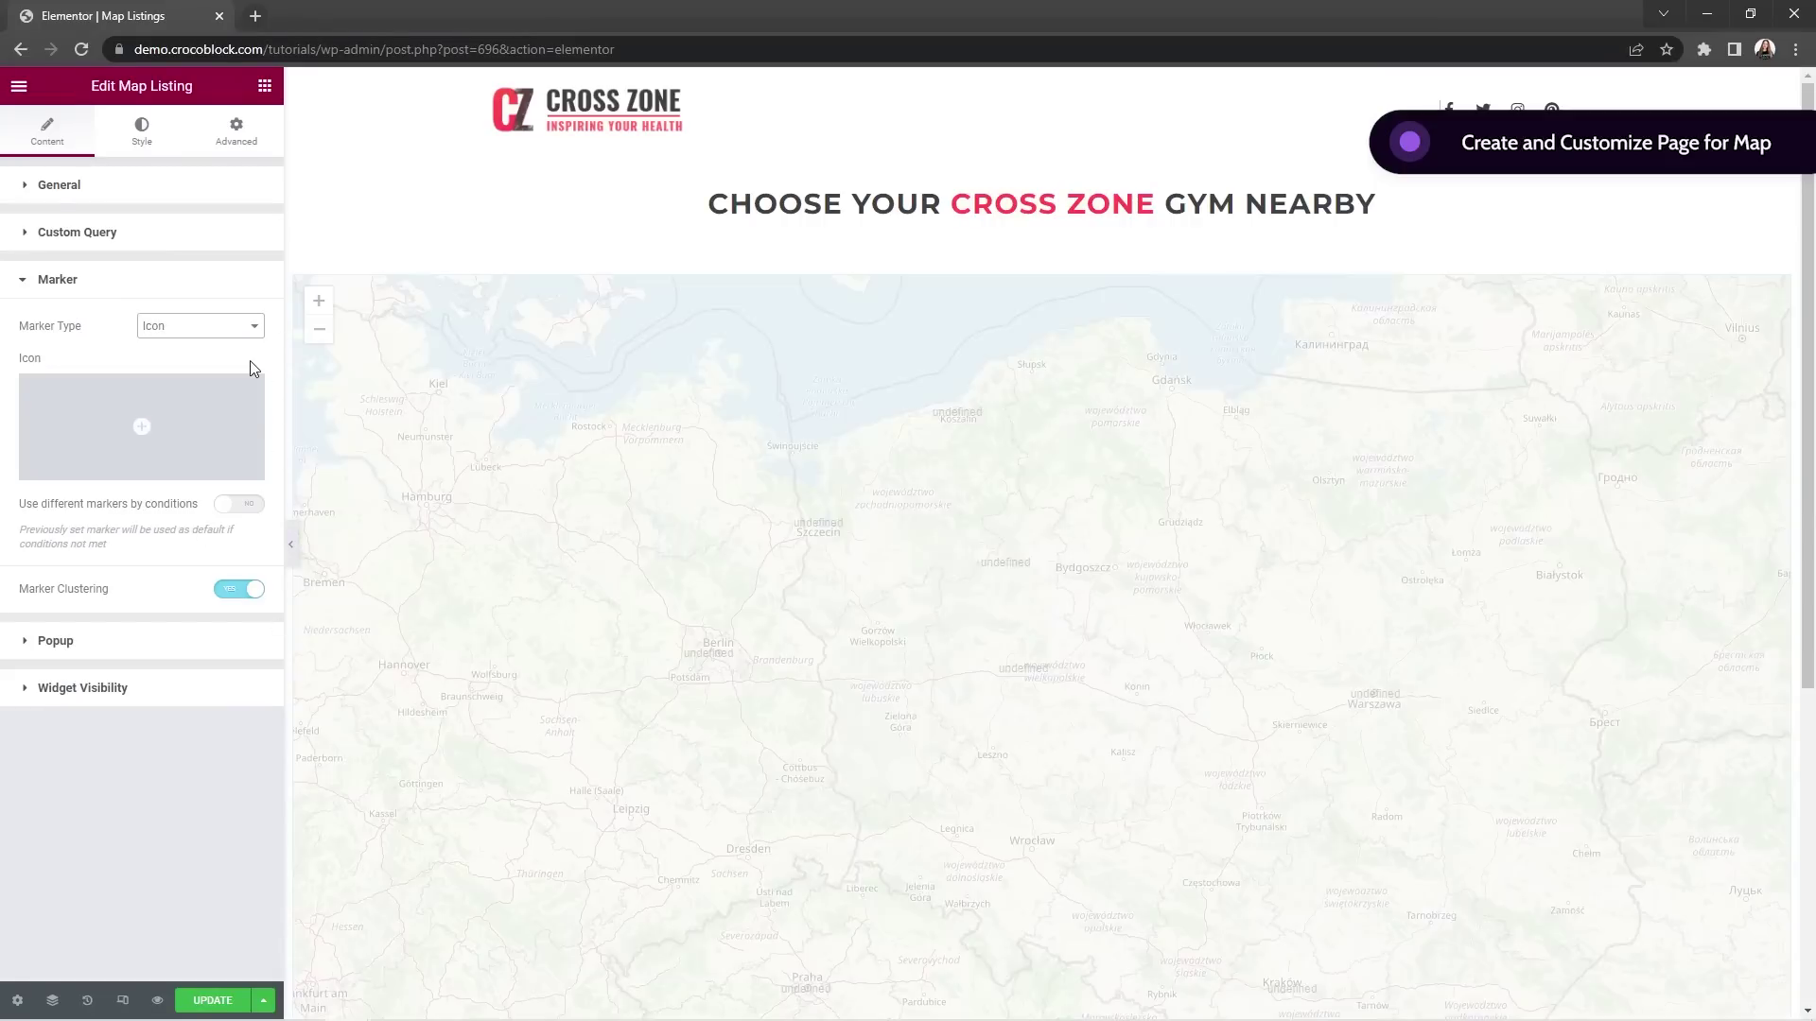
{"action": "left_click", "coordinate": [113, 462]}
{"action": "left_click", "coordinate": [830, 252]}
{"action": "type", "text": "map"}
{"action": "left_click", "coordinate": [1227, 377]}
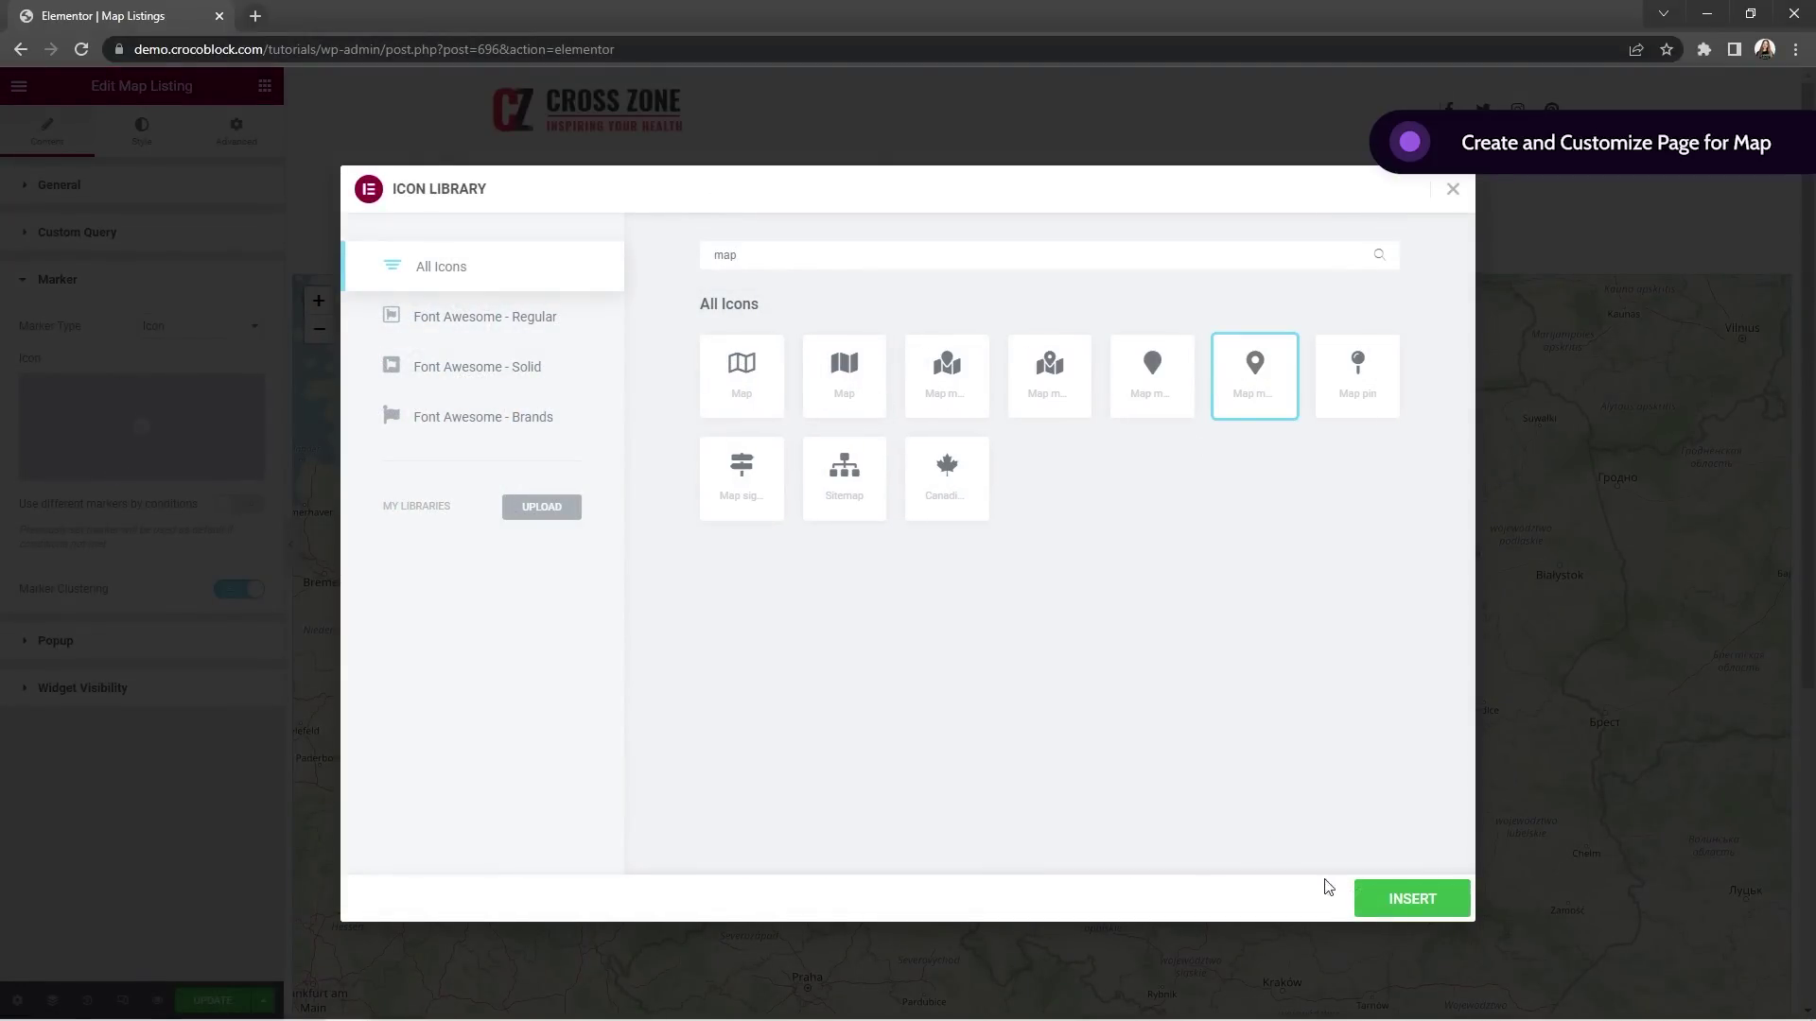
{"action": "left_click", "coordinate": [1363, 904]}
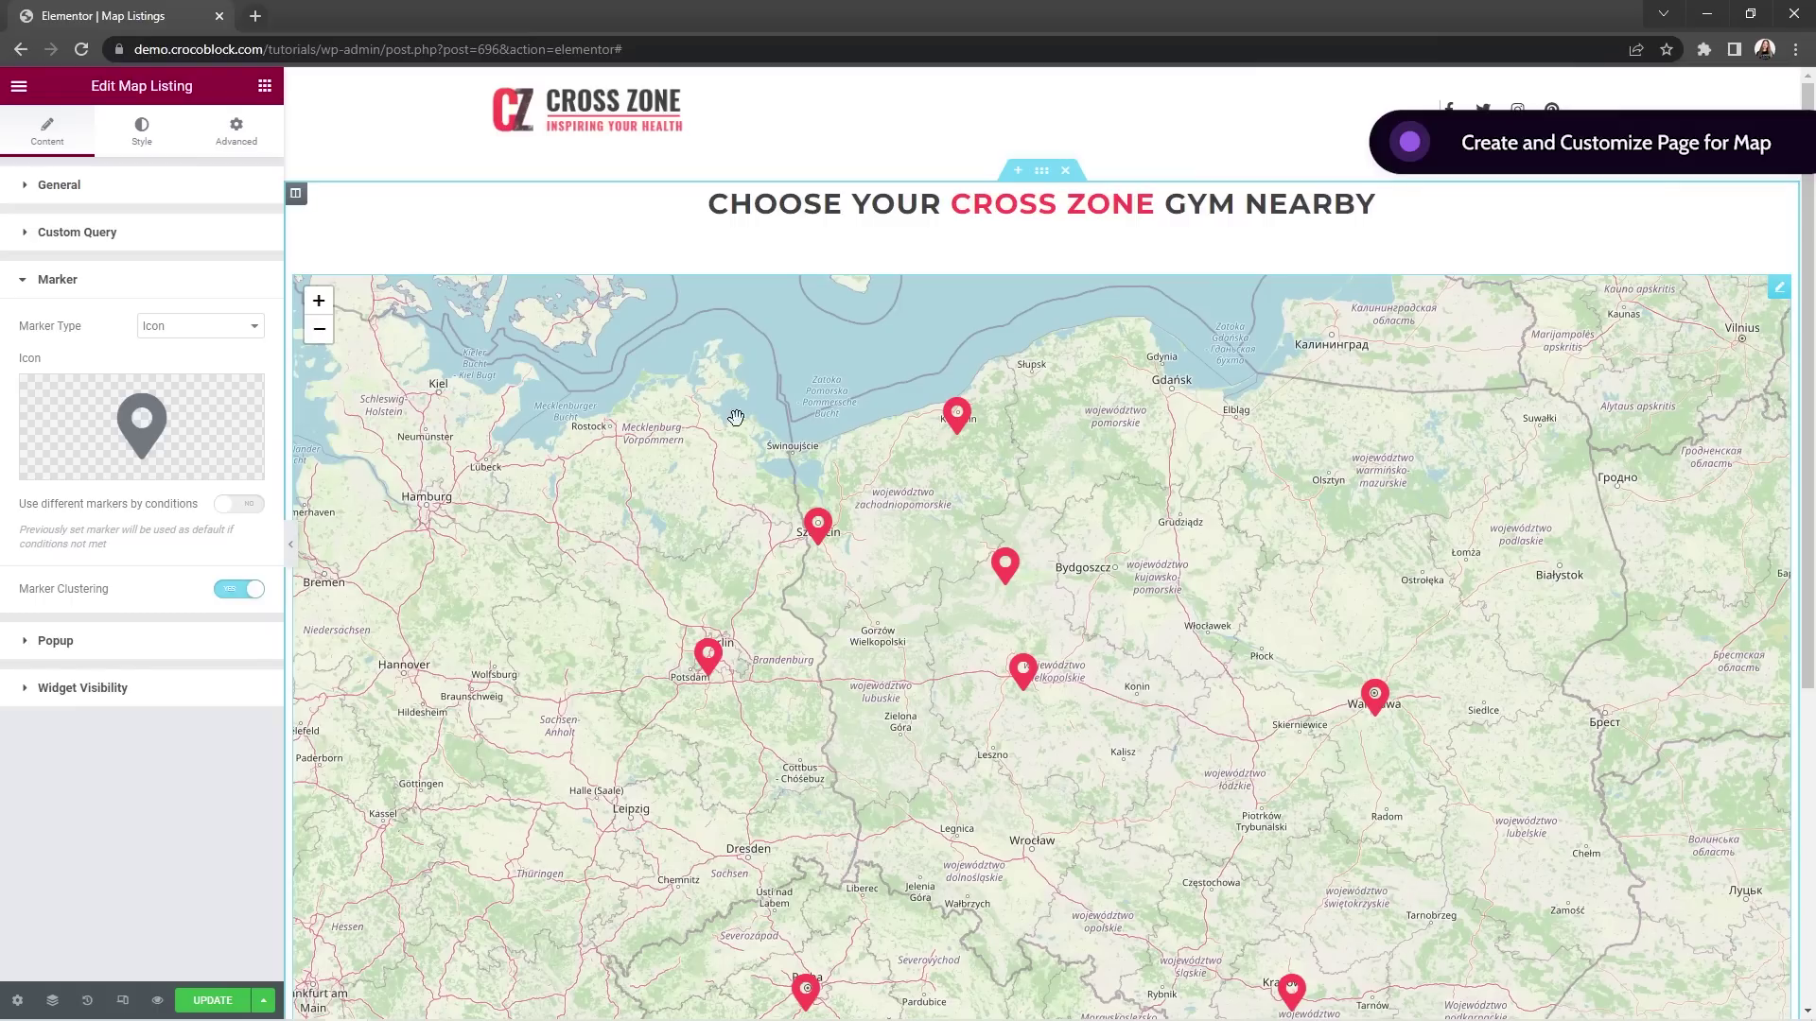
Enable Custom Query on the map and select Map Query.
{"action": "left_click", "coordinate": [189, 238]}
{"action": "left_click", "coordinate": [242, 277]}
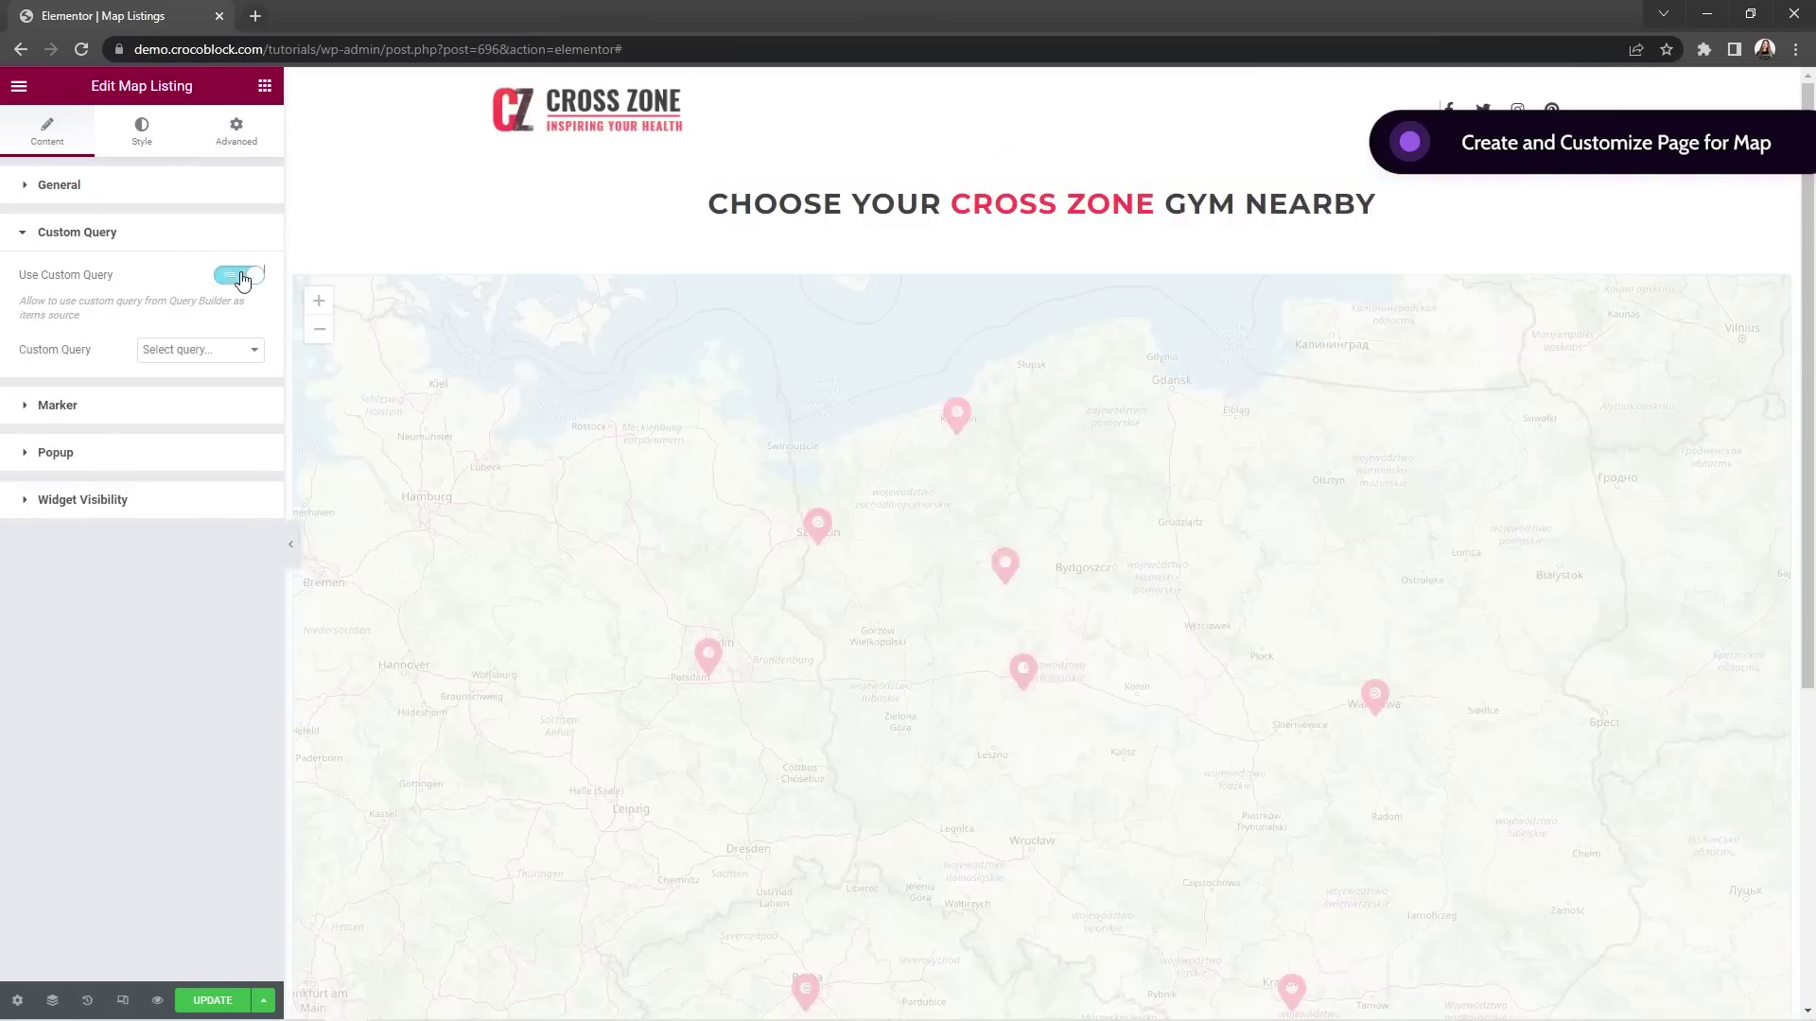
{"action": "left_click", "coordinate": [251, 353]}
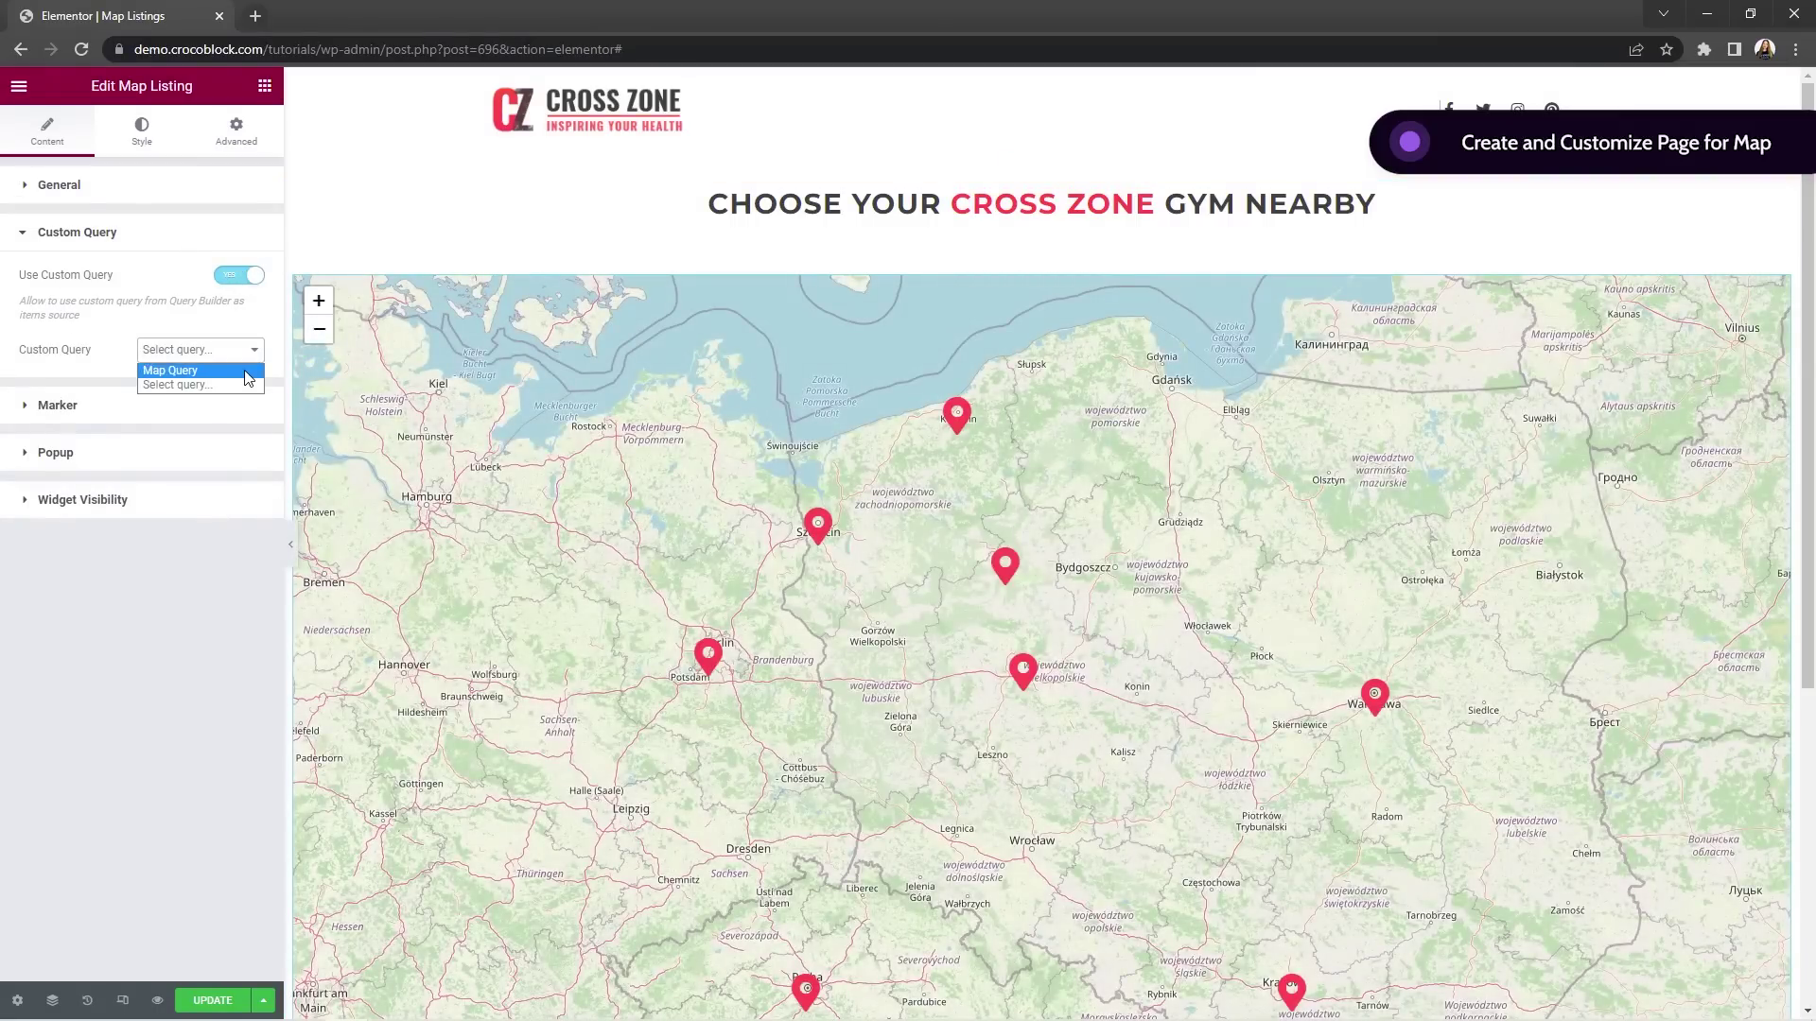
{"action": "left_click", "coordinate": [248, 371]}
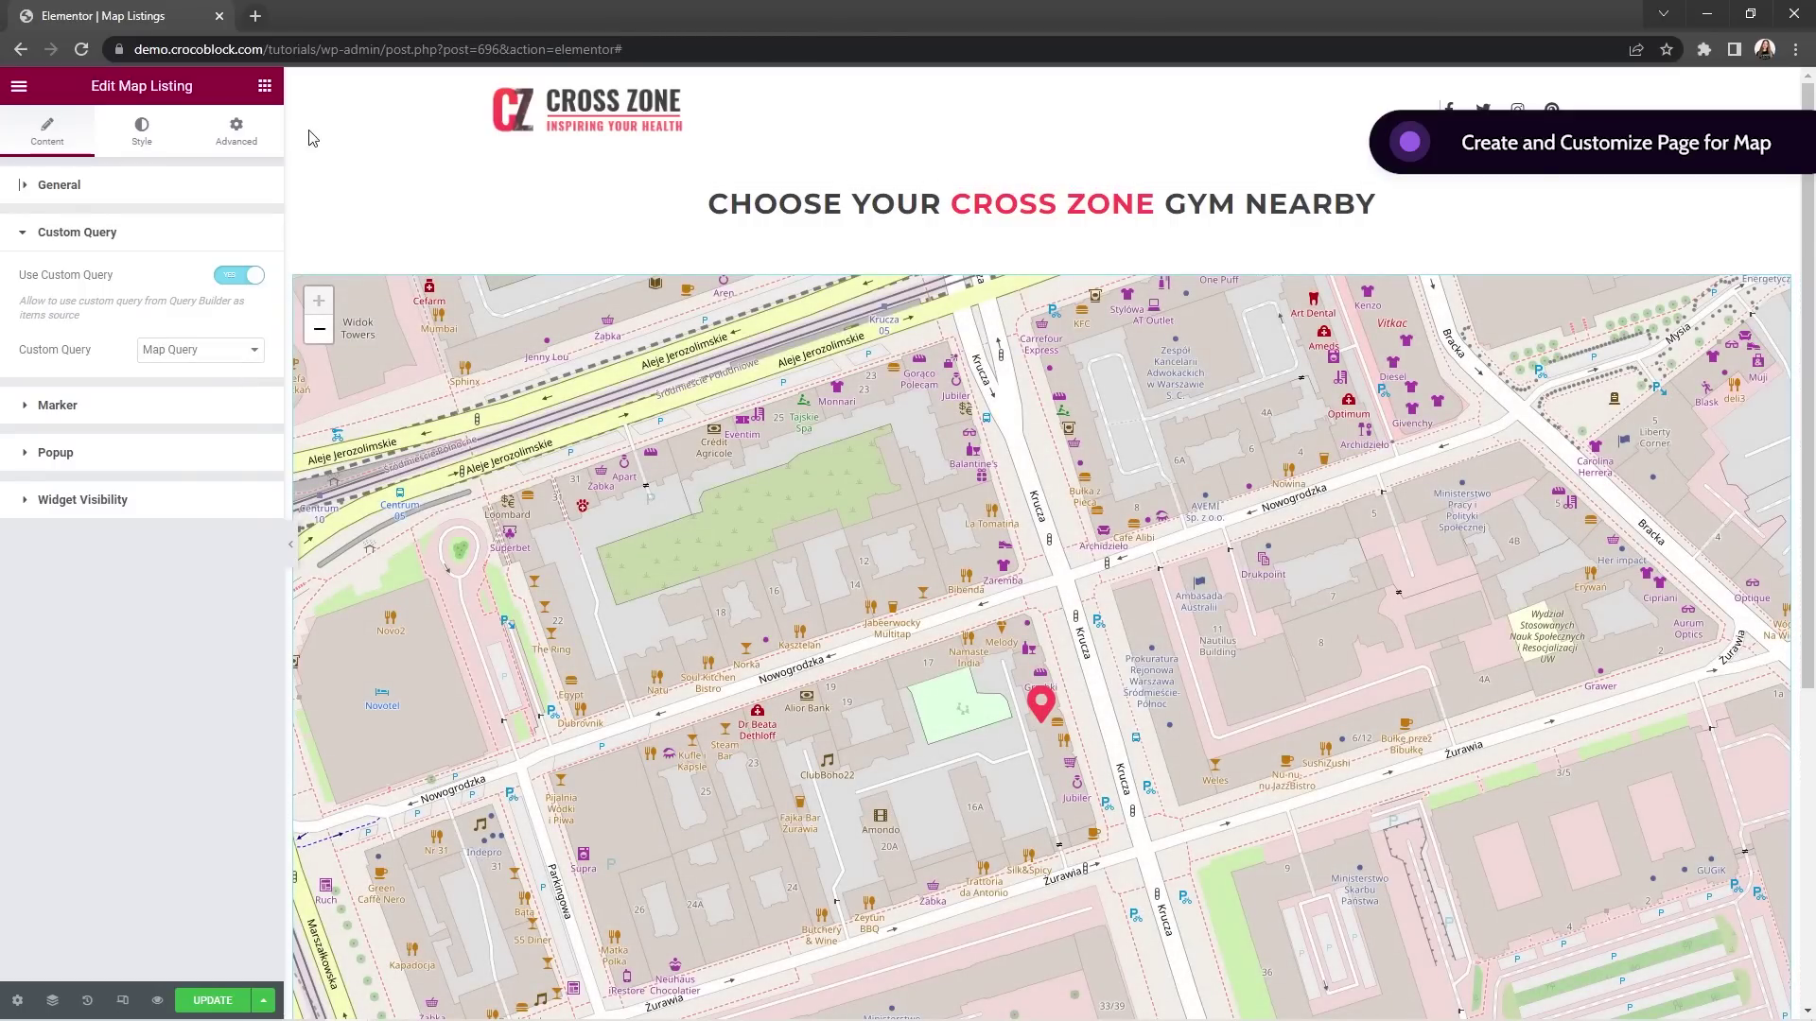
Add a filter widget above the map using User Geolocation, targeting JetEngine Maps.
{"action": "left_click", "coordinate": [264, 86]}
{"action": "type", "text": "User Geol"}
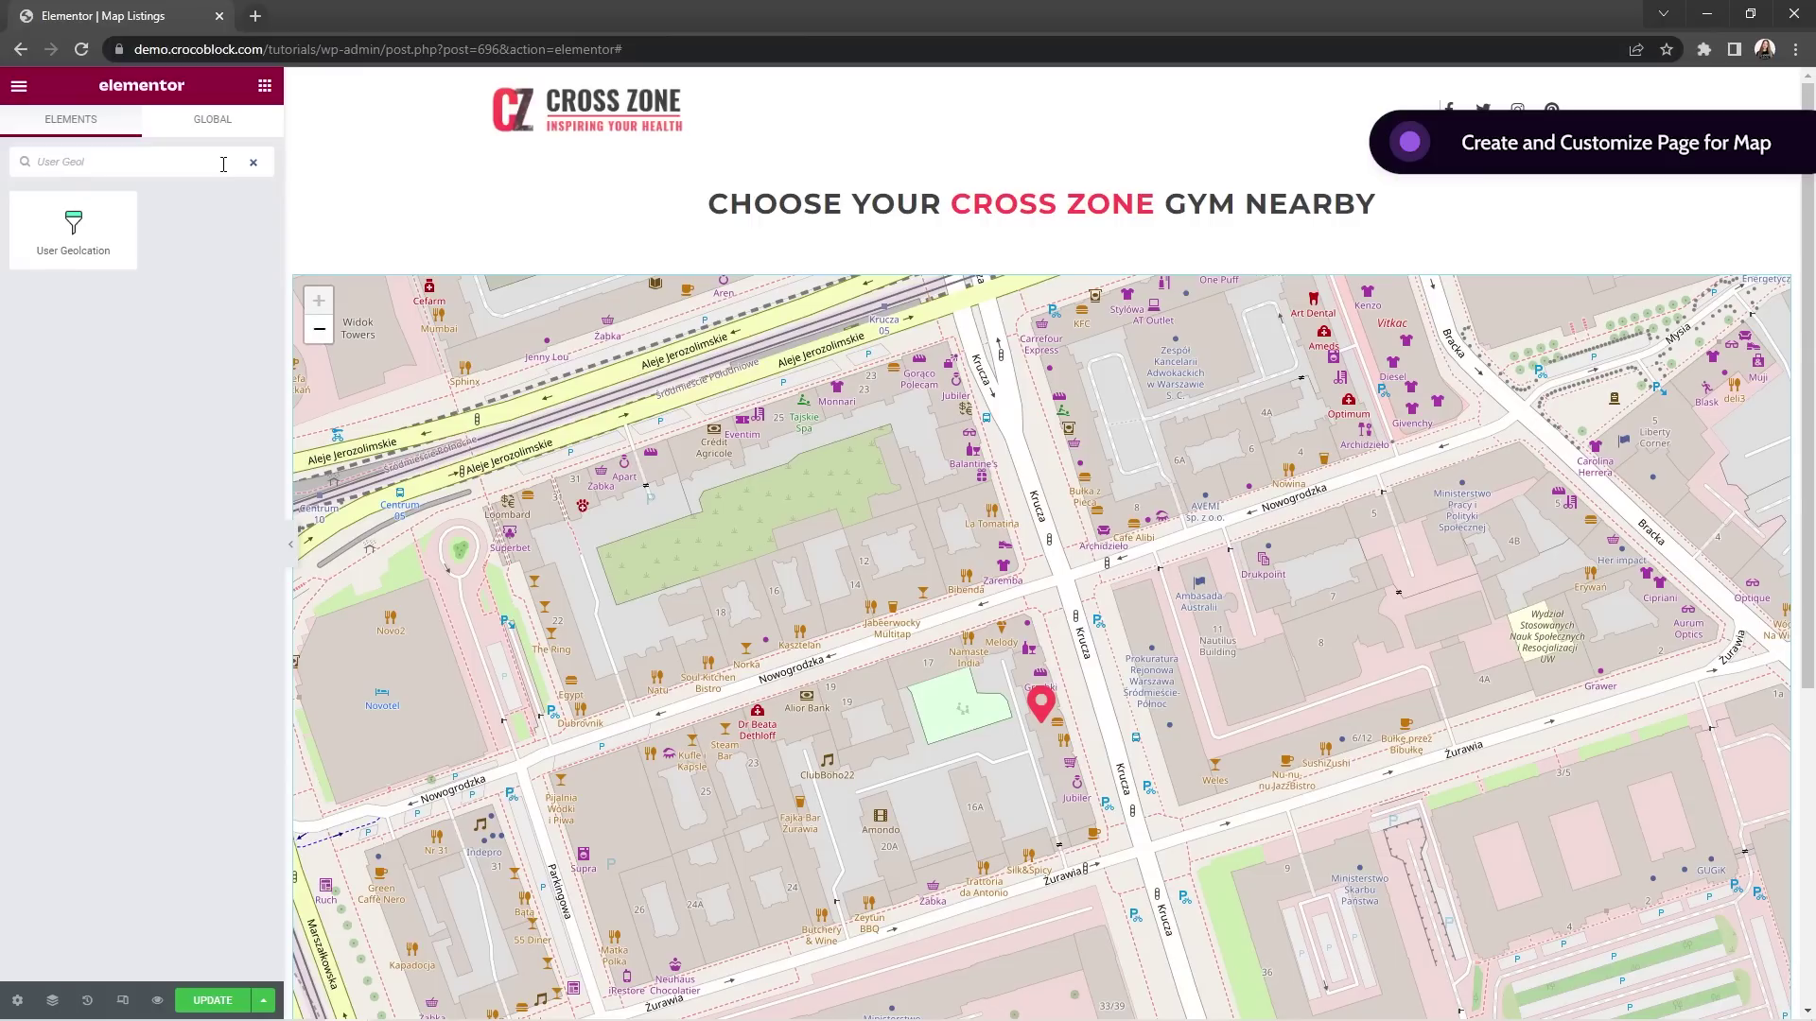
{"action": "left_click_drag", "start_coordinate": [73, 227], "coordinate": [619, 275]}
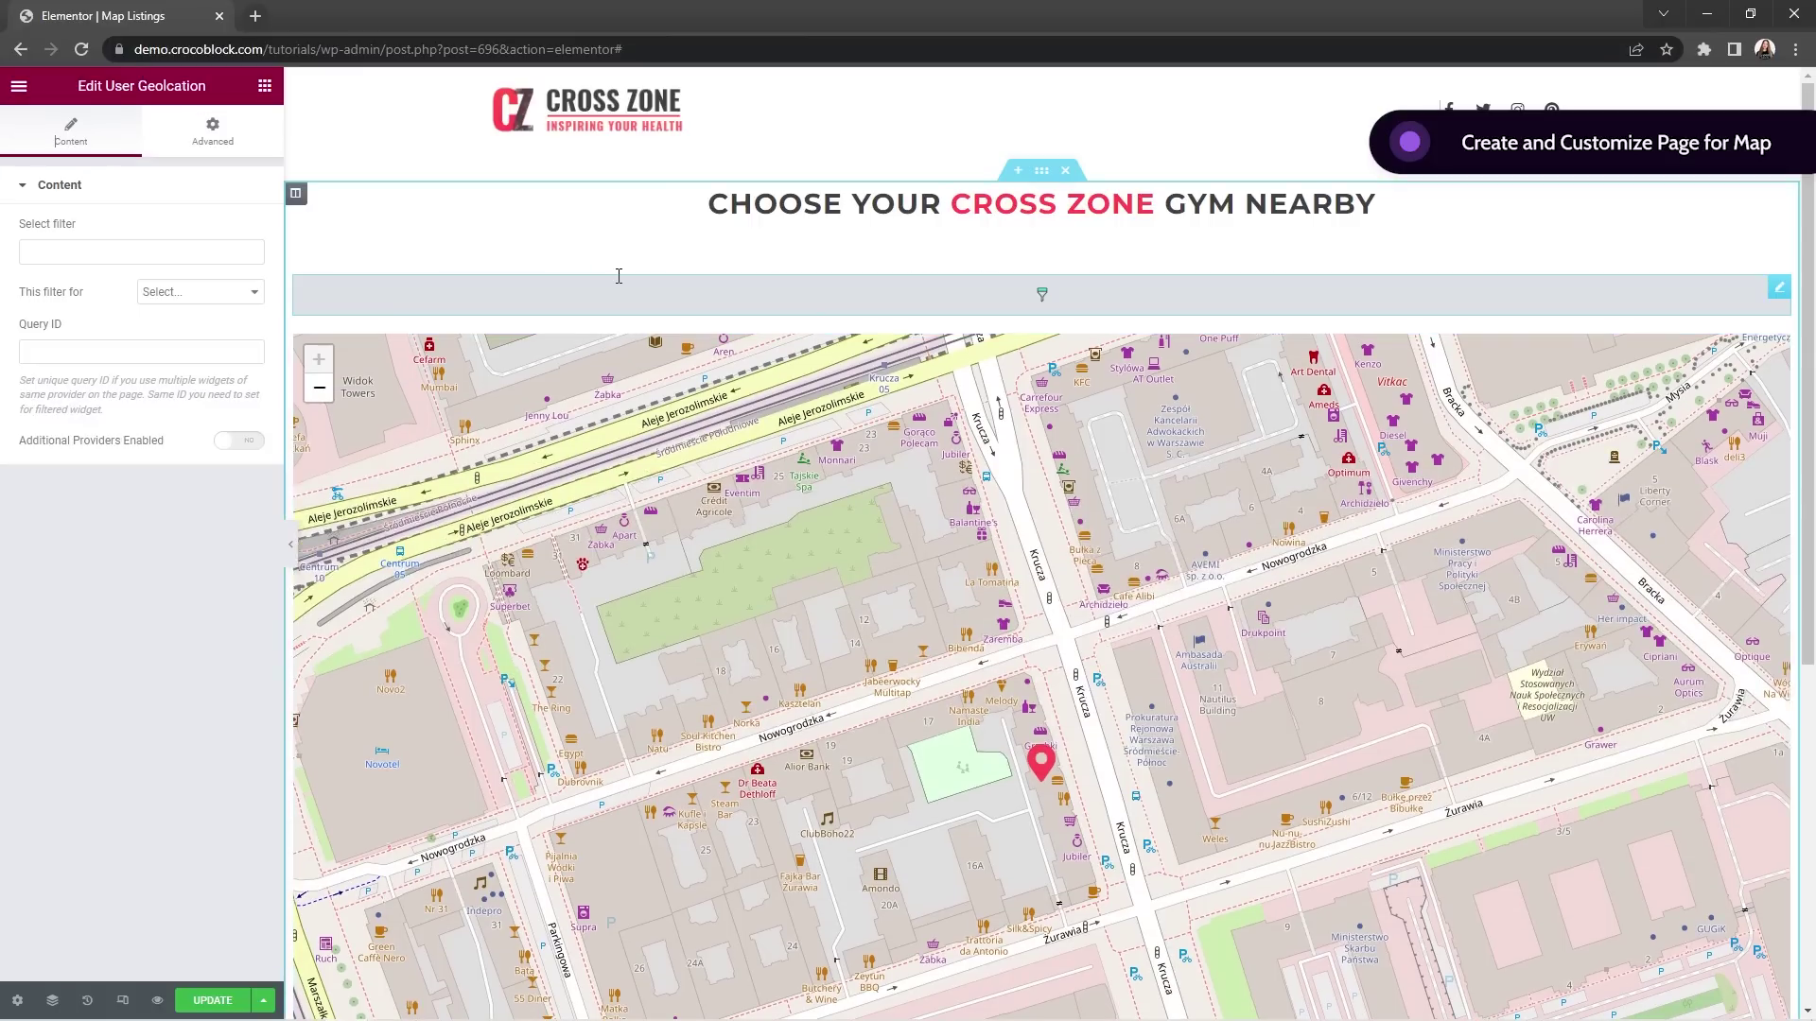
{"action": "left_click", "coordinate": [210, 250]}
{"action": "left_click", "coordinate": [210, 277]}
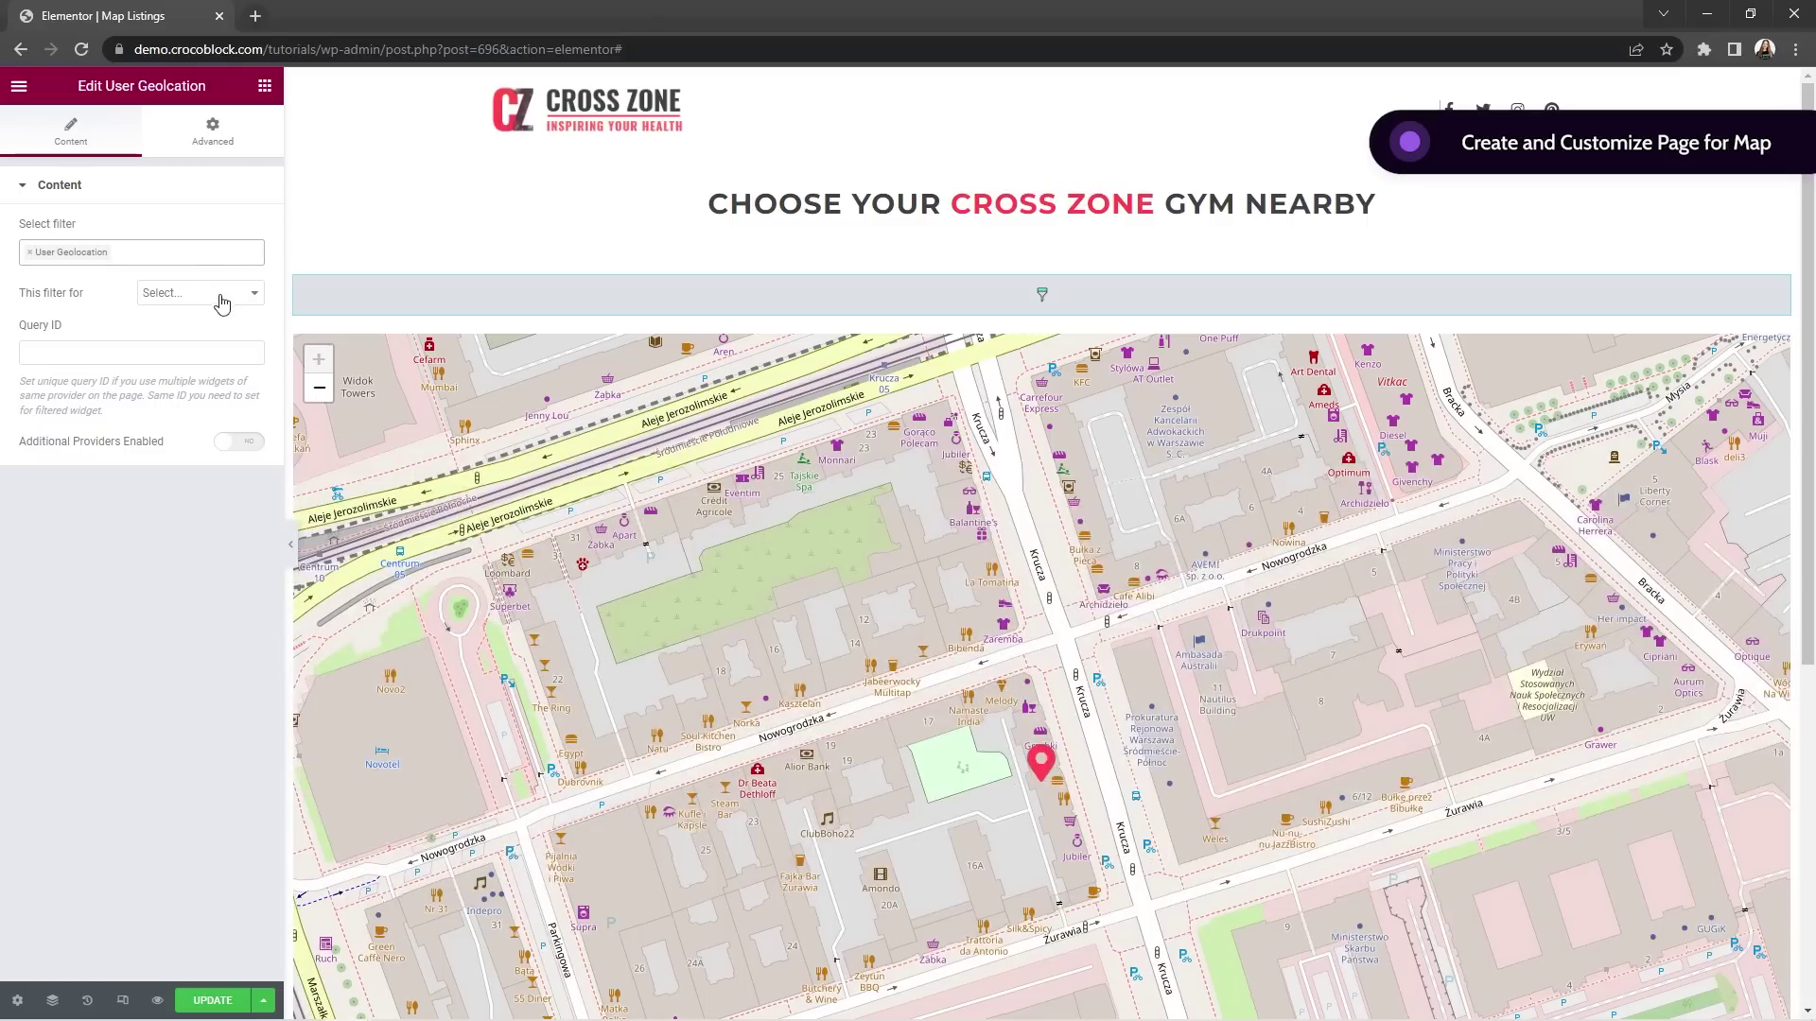
{"action": "left_click", "coordinate": [227, 305]}
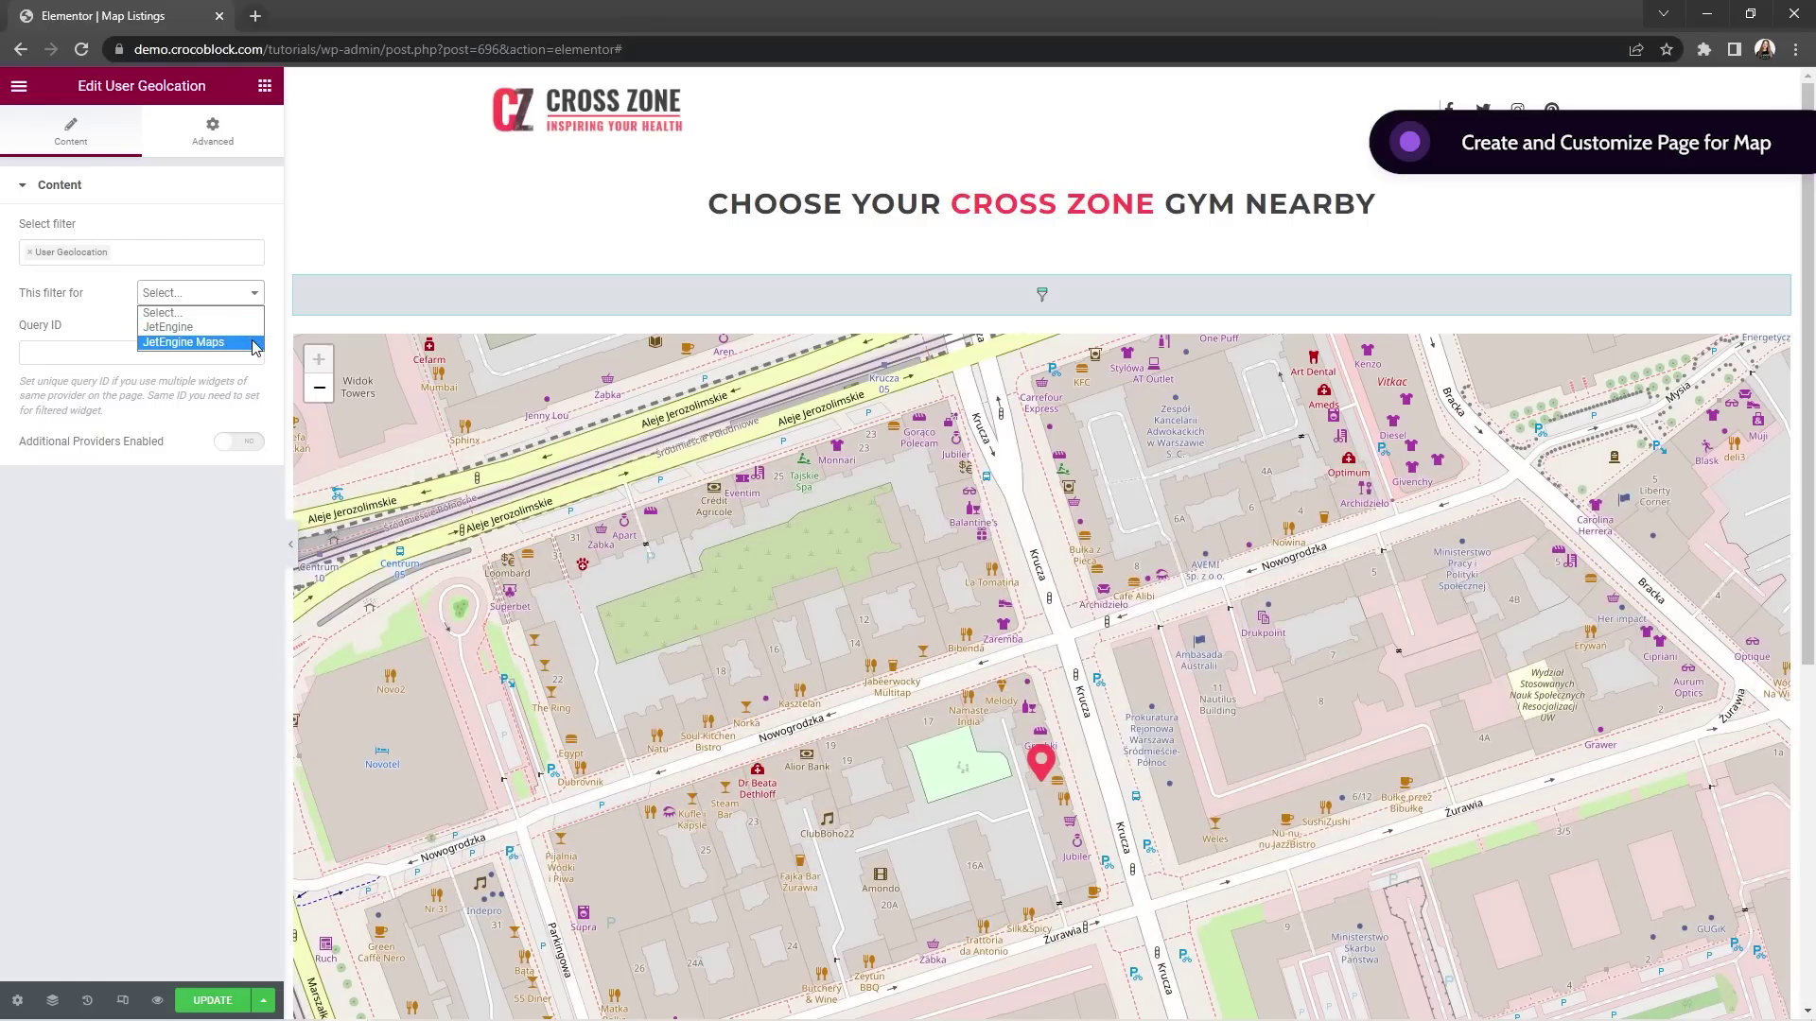
{"action": "left_click", "coordinate": [253, 342]}
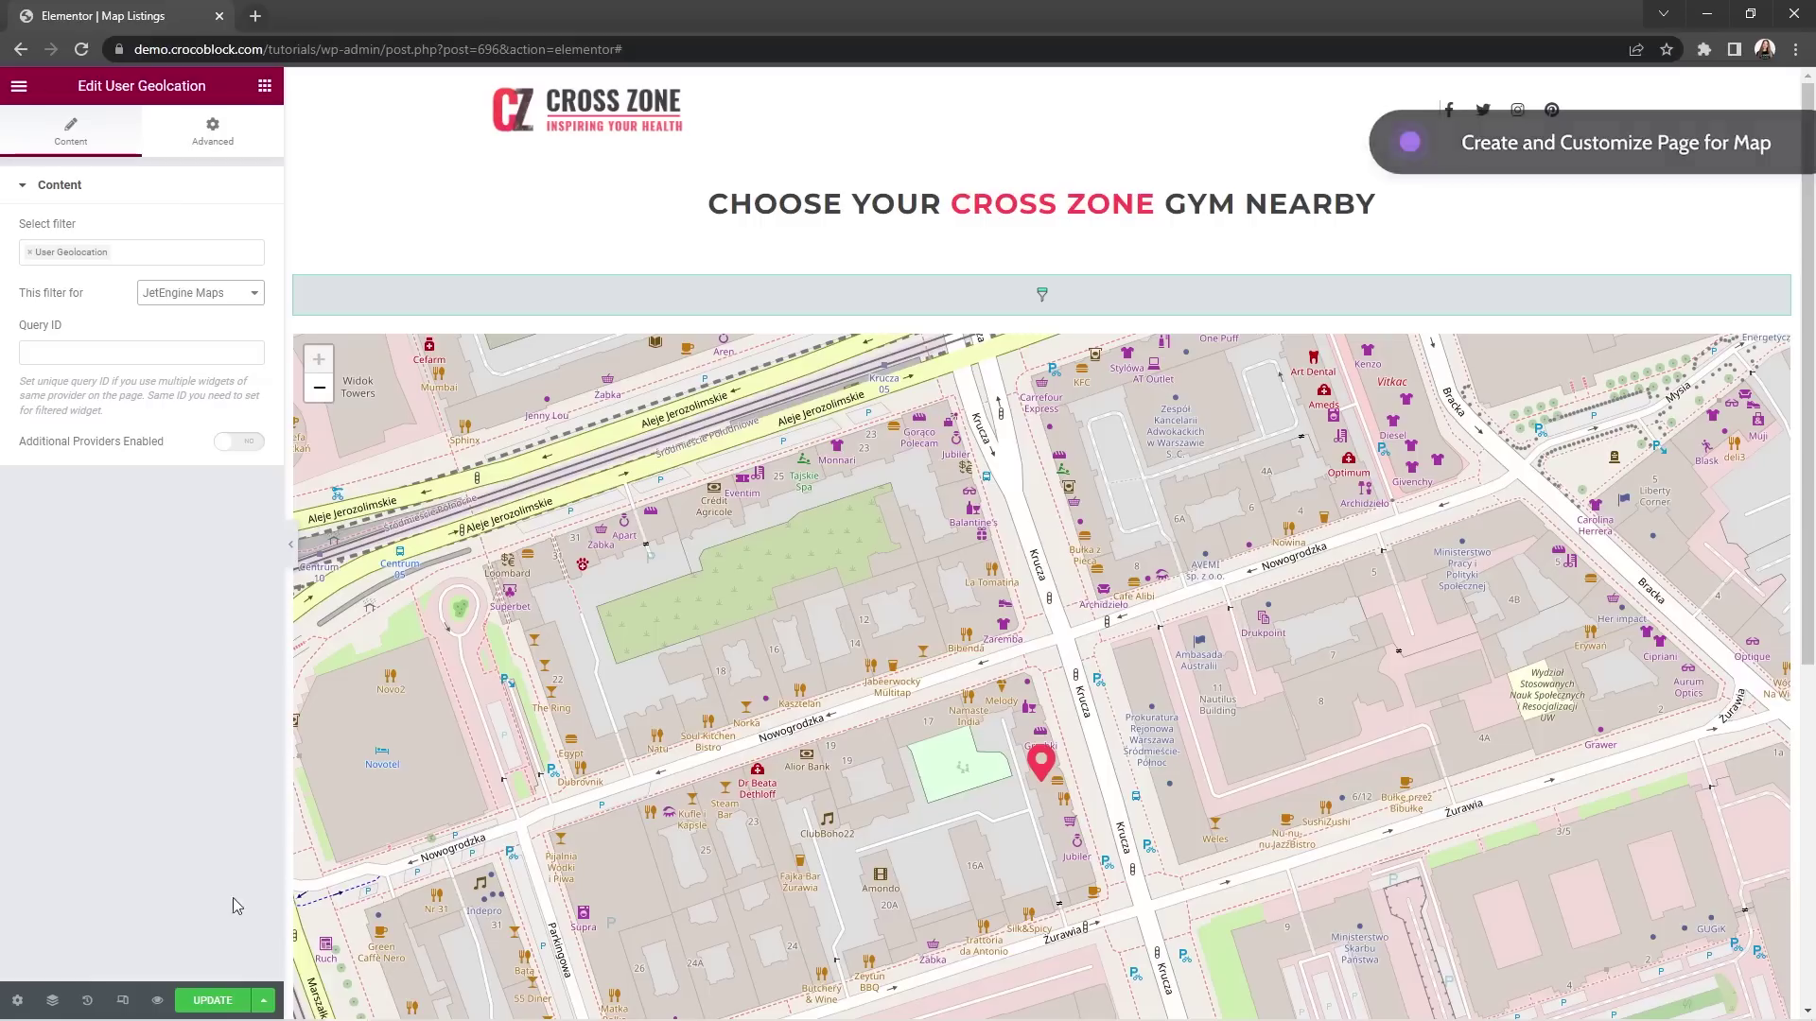
Save the page changes and open a new incognito browser window.
{"action": "left_click", "coordinate": [227, 1000]}
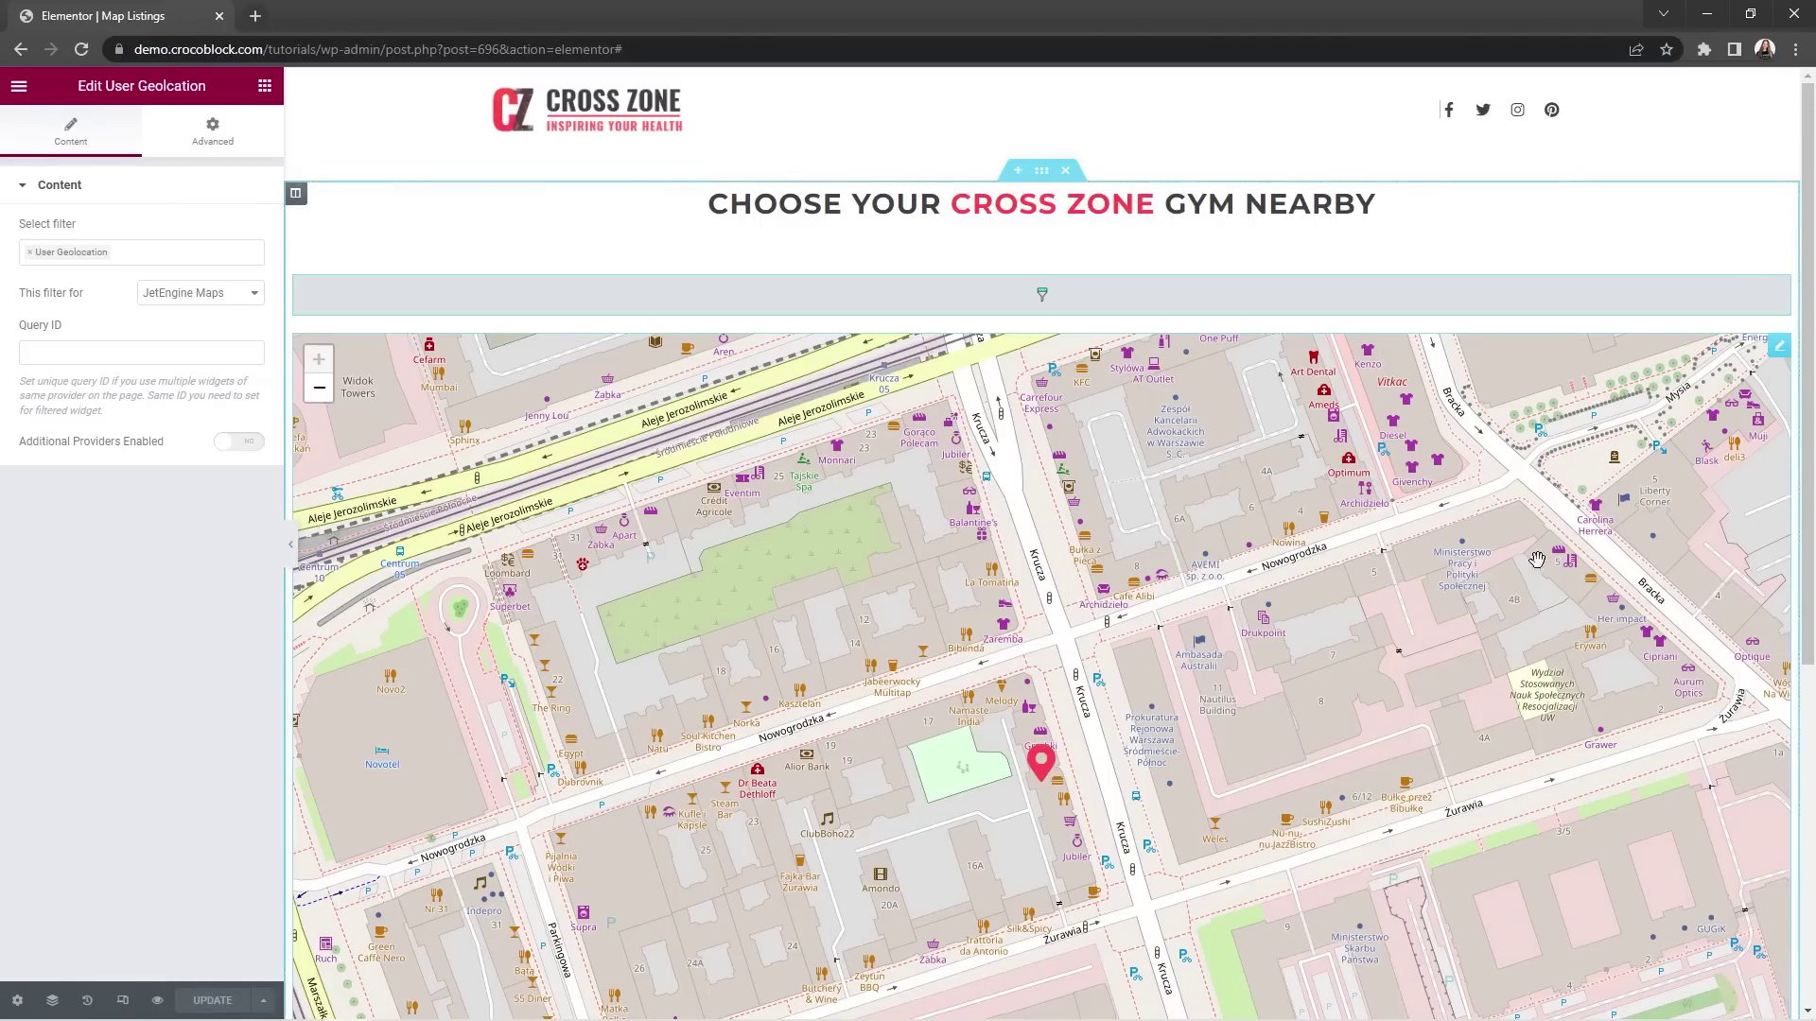
{"action": "left_click", "coordinate": [1795, 49]}
{"action": "left_click", "coordinate": [1754, 129]}
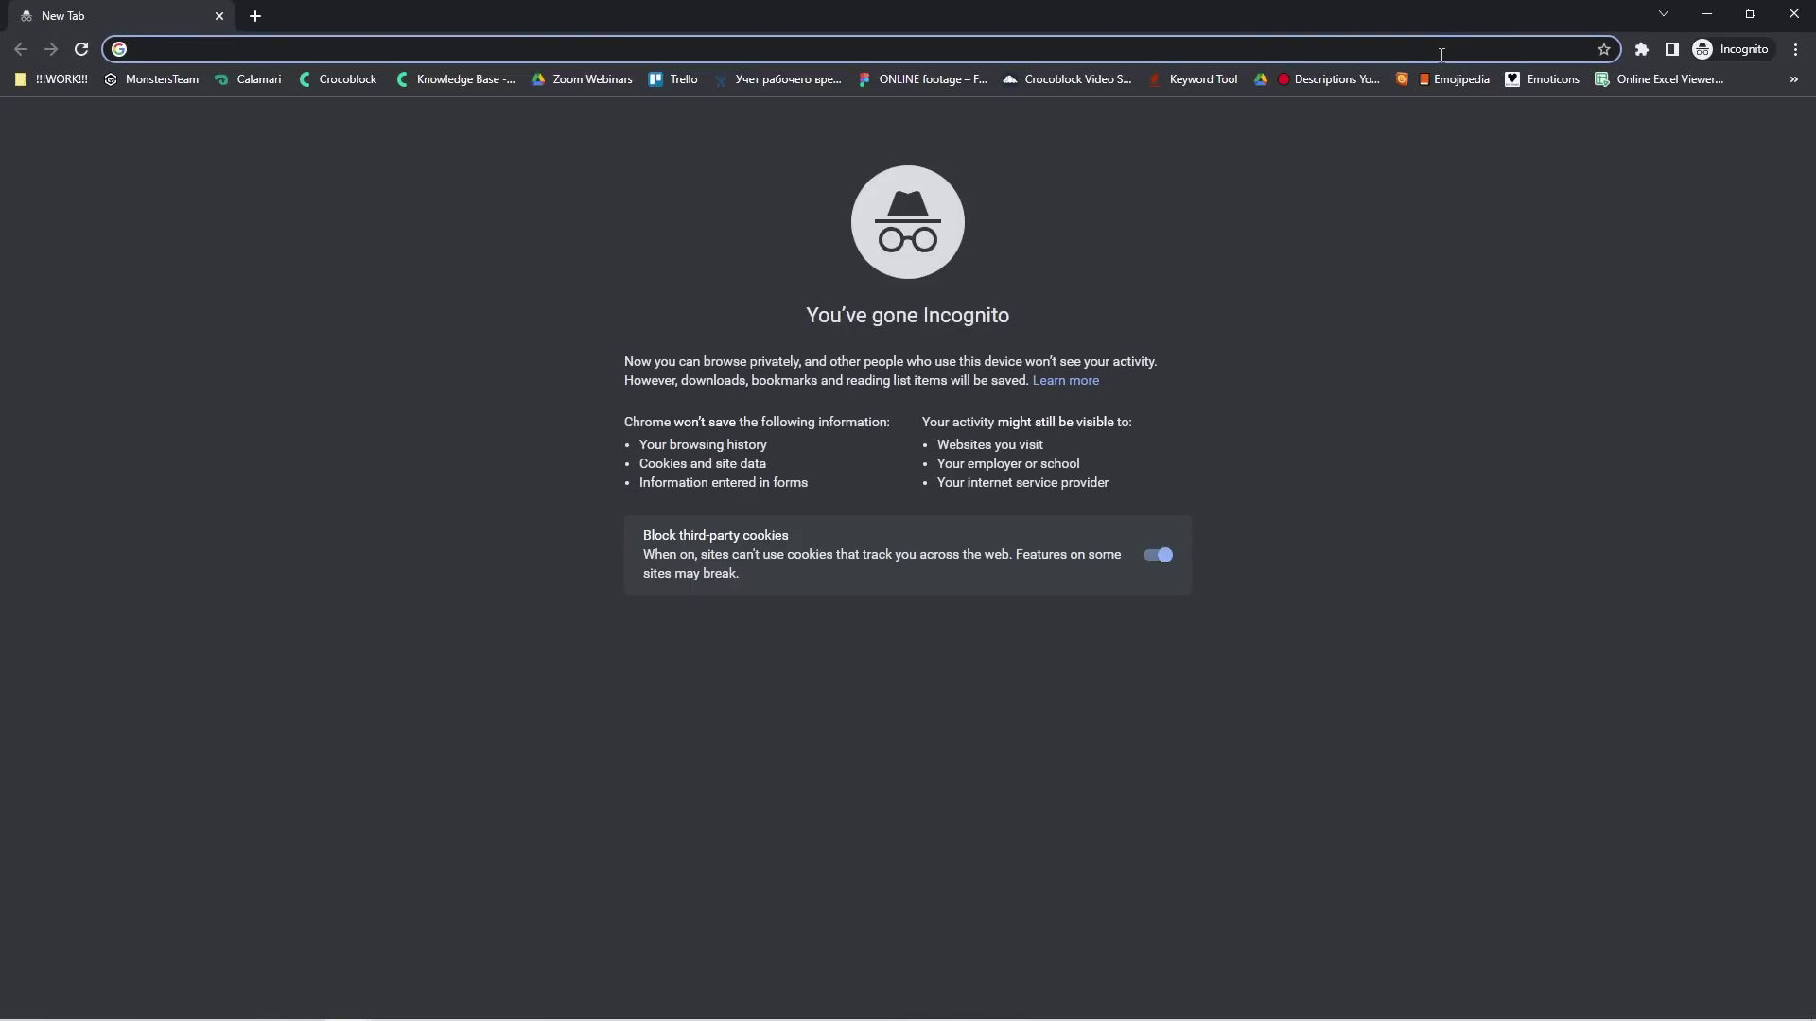
Load the Map Listings page address and zoom the map out to a regional view around Warsaw.
{"action": "right_click", "coordinate": [1440, 54]}
{"action": "left_click", "coordinate": [1472, 201]}
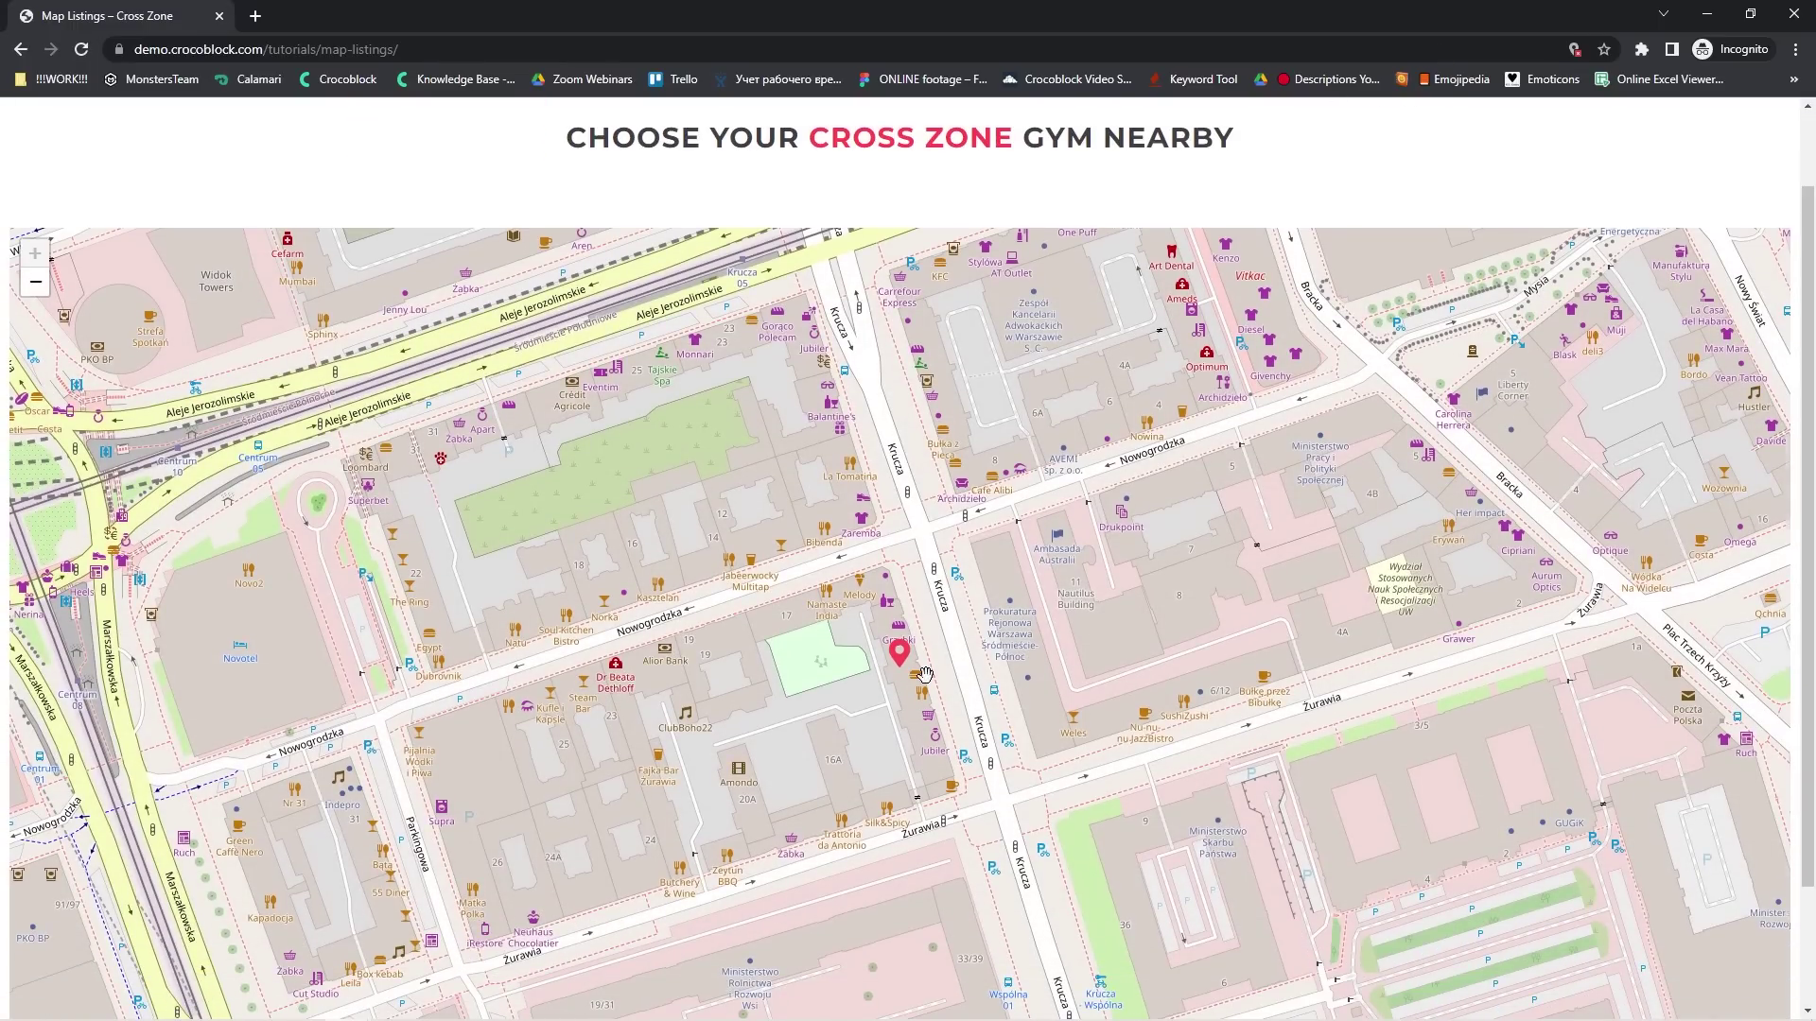
{"action": "scroll", "coordinate": [925, 675], "scroll_direction": "down", "scroll_amount": 1}
{"action": "scroll", "coordinate": [927, 685], "scroll_direction": "down", "scroll_amount": 4}
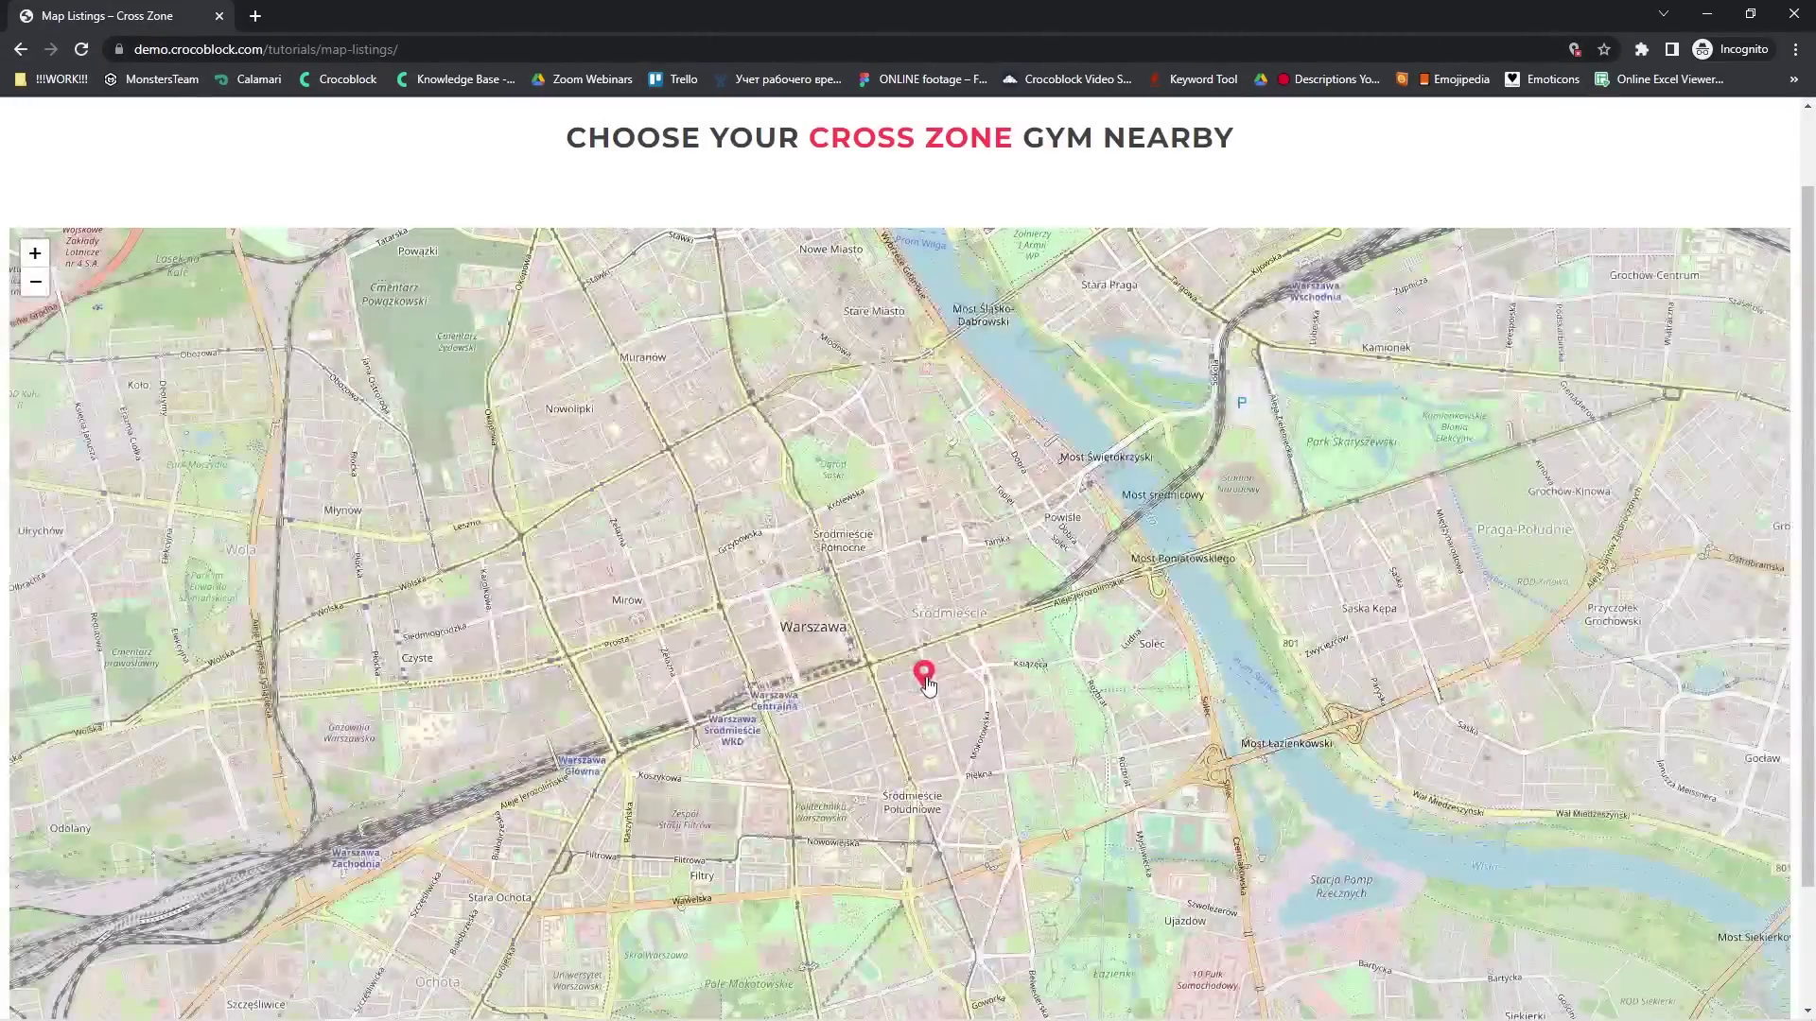
{"action": "scroll", "coordinate": [927, 685], "scroll_direction": "down", "scroll_amount": 3}
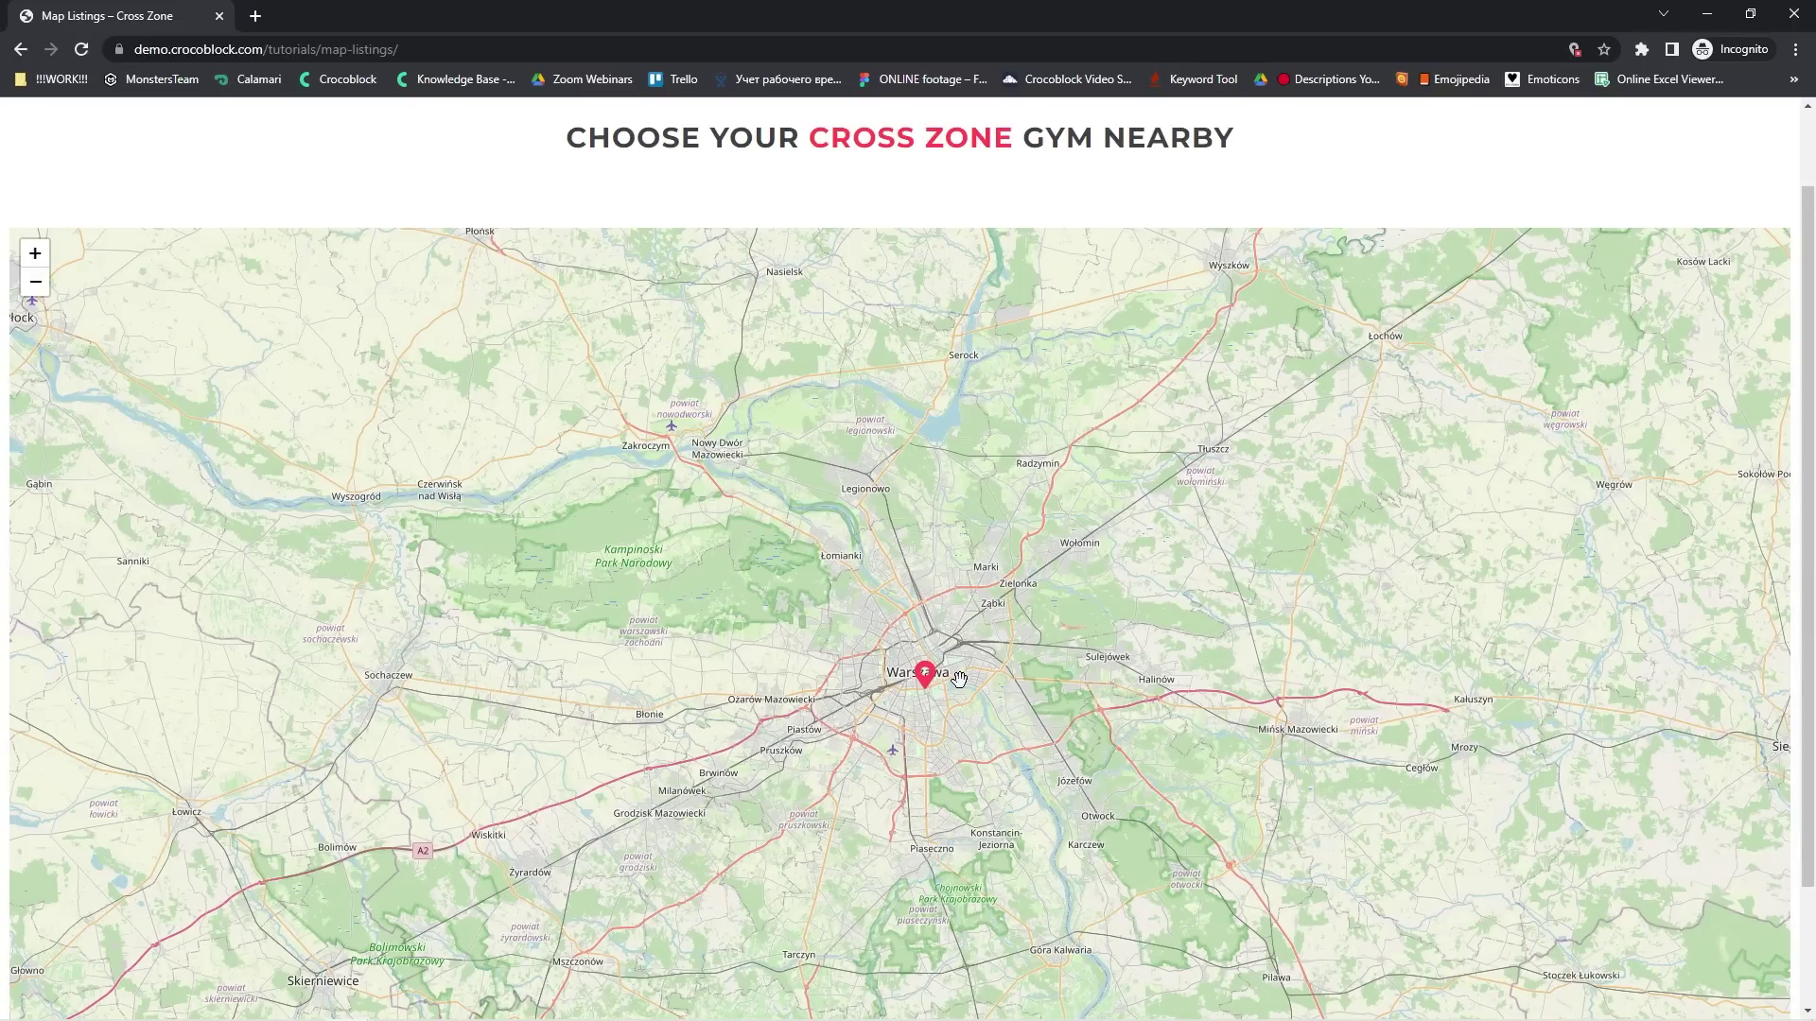
Always allow location access for the site and reload the map page.
{"action": "left_click", "coordinate": [1572, 50]}
{"action": "left_click", "coordinate": [1507, 161]}
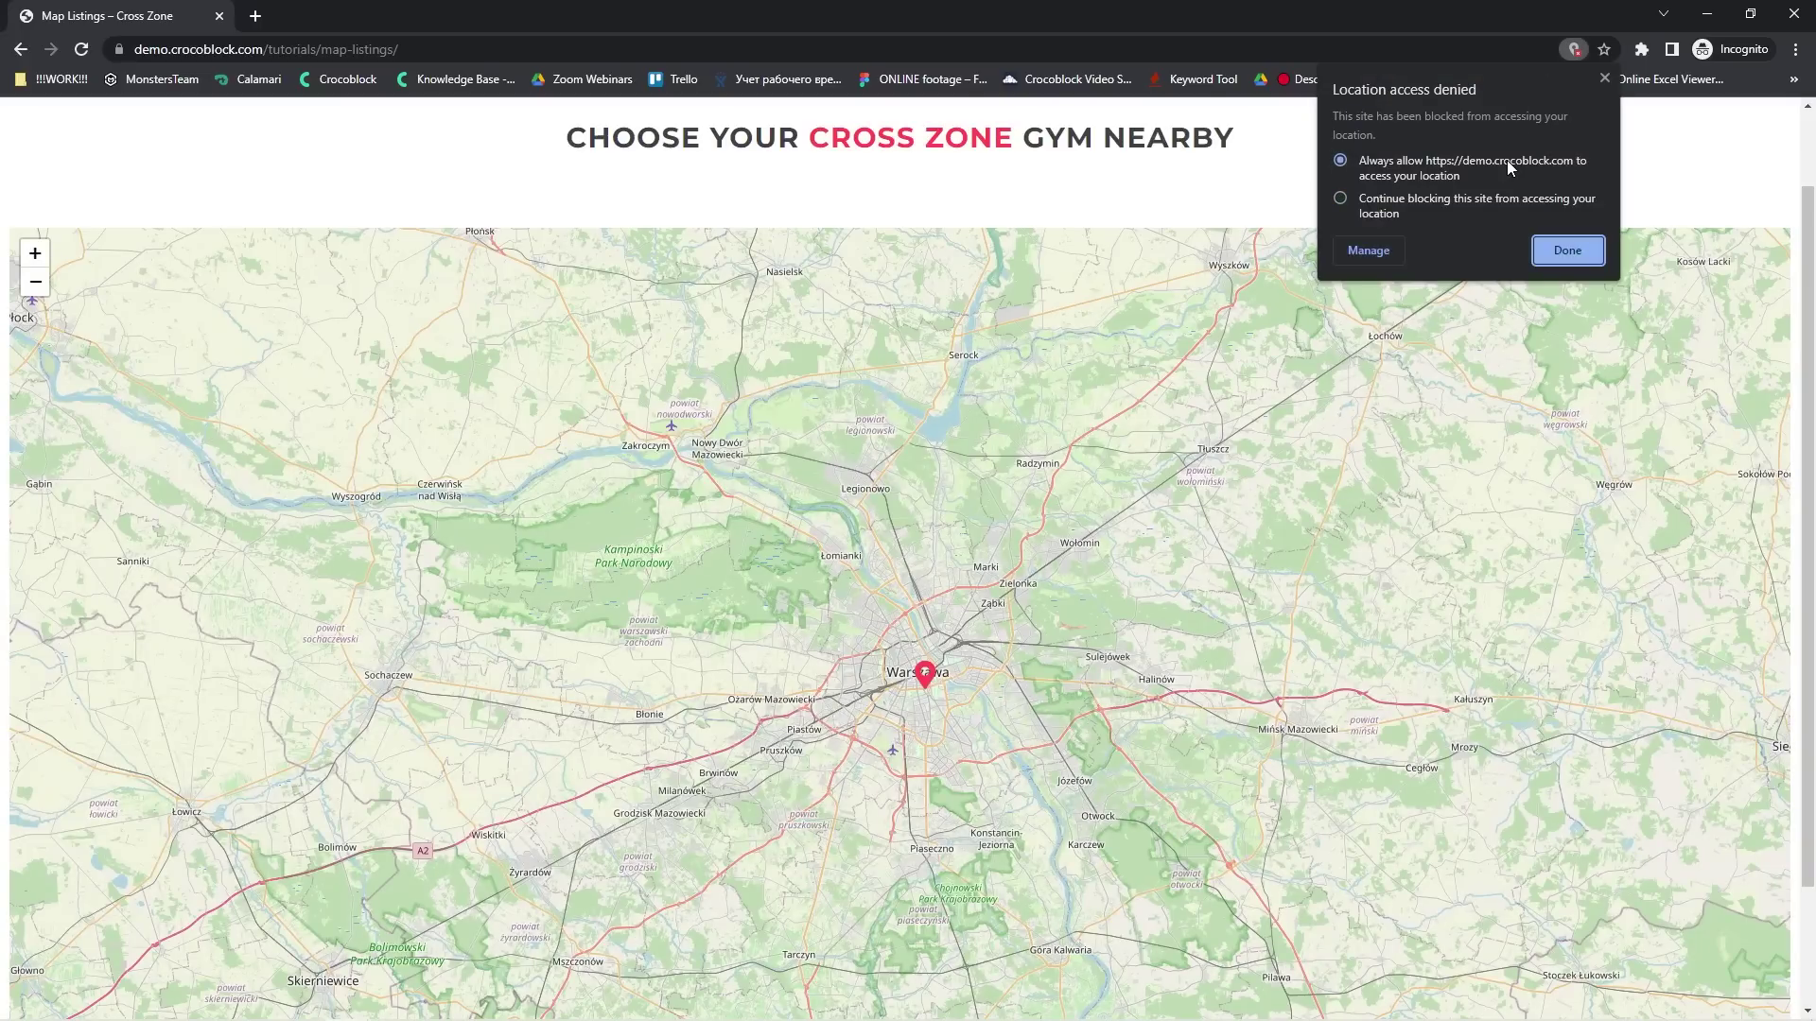
{"action": "left_click", "coordinate": [1570, 251]}
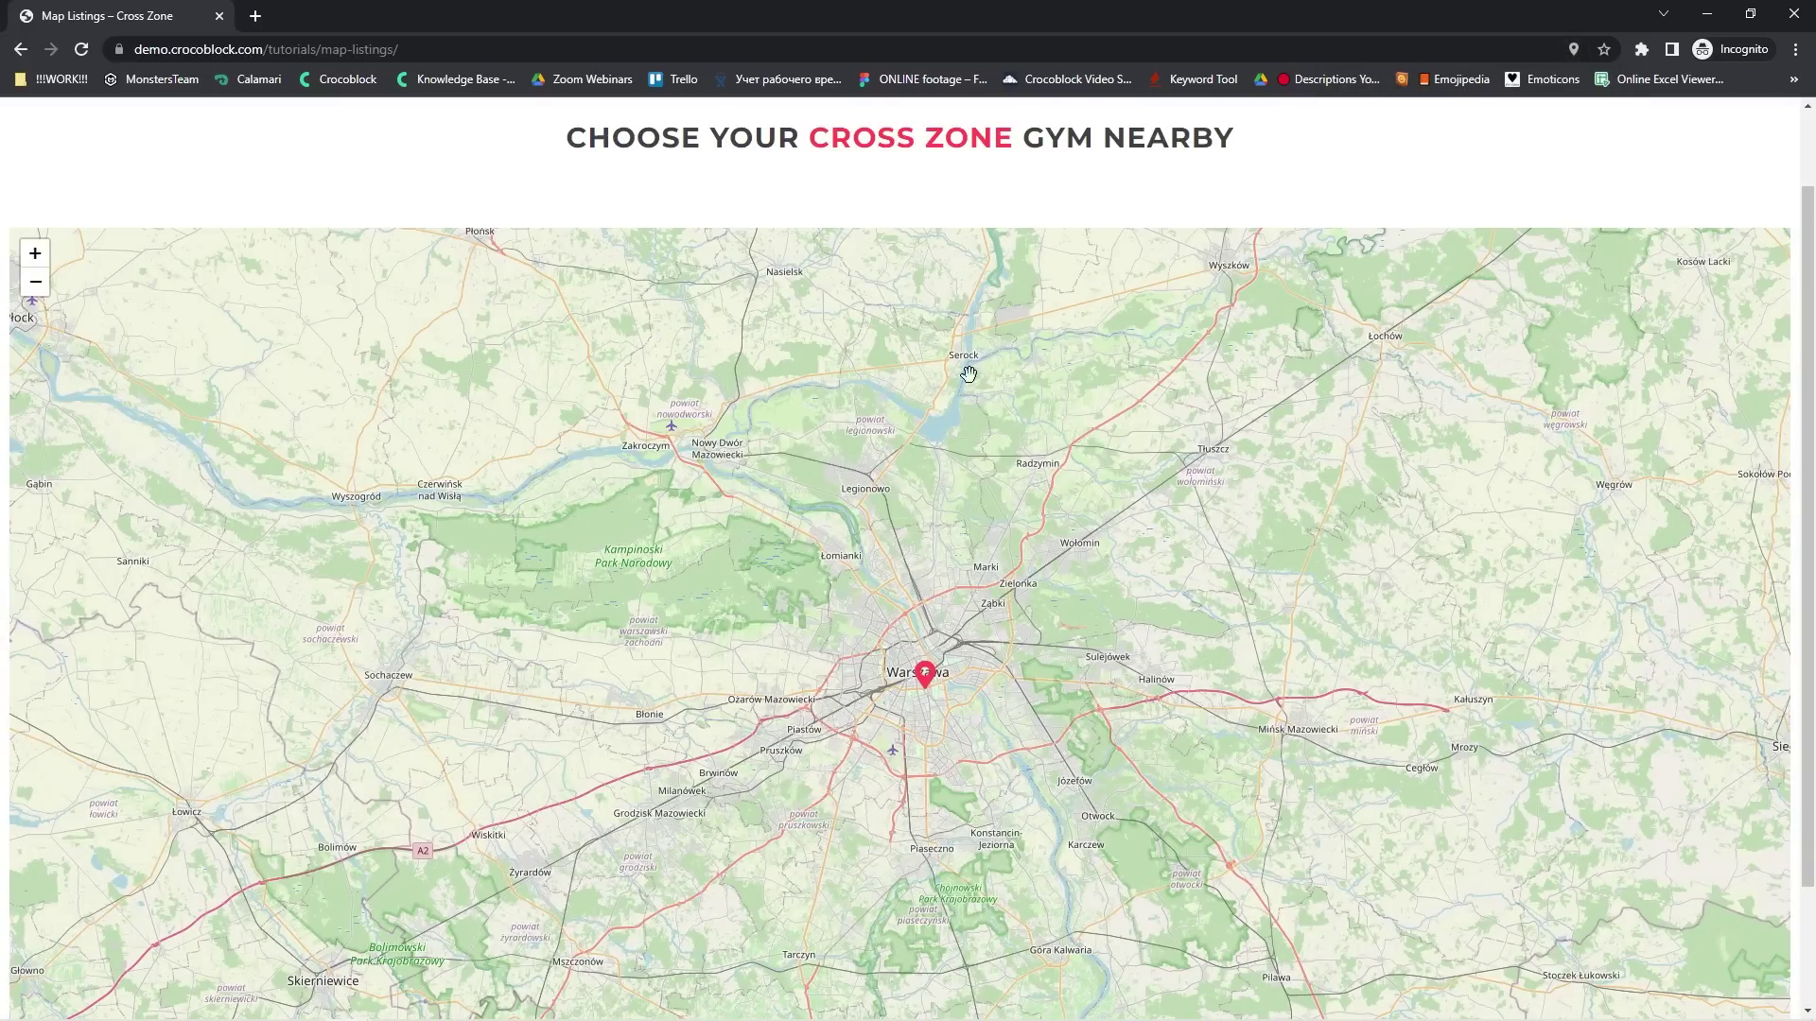
{"action": "left_click", "coordinate": [82, 53]}
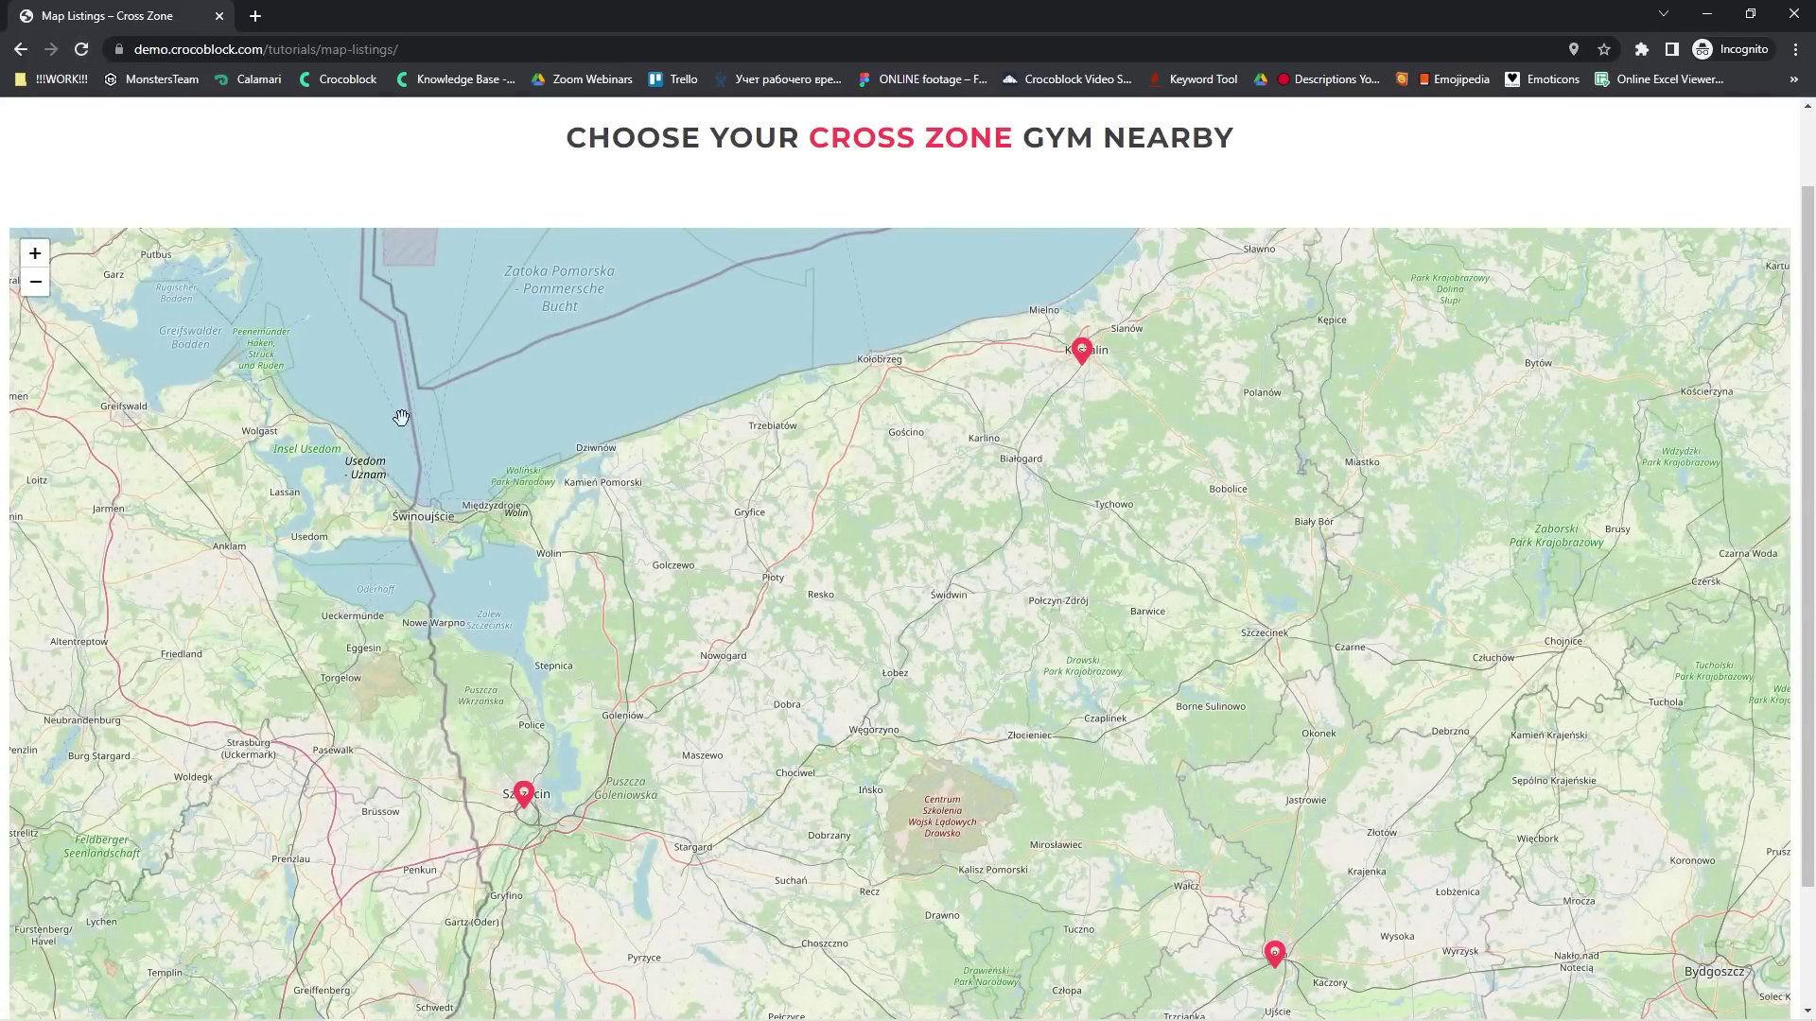
Pan and zoom the map to the nearby gym markers, then return to the admin window.
{"action": "left_click_drag", "start_coordinate": [1269, 653], "coordinate": [1270, 587]}
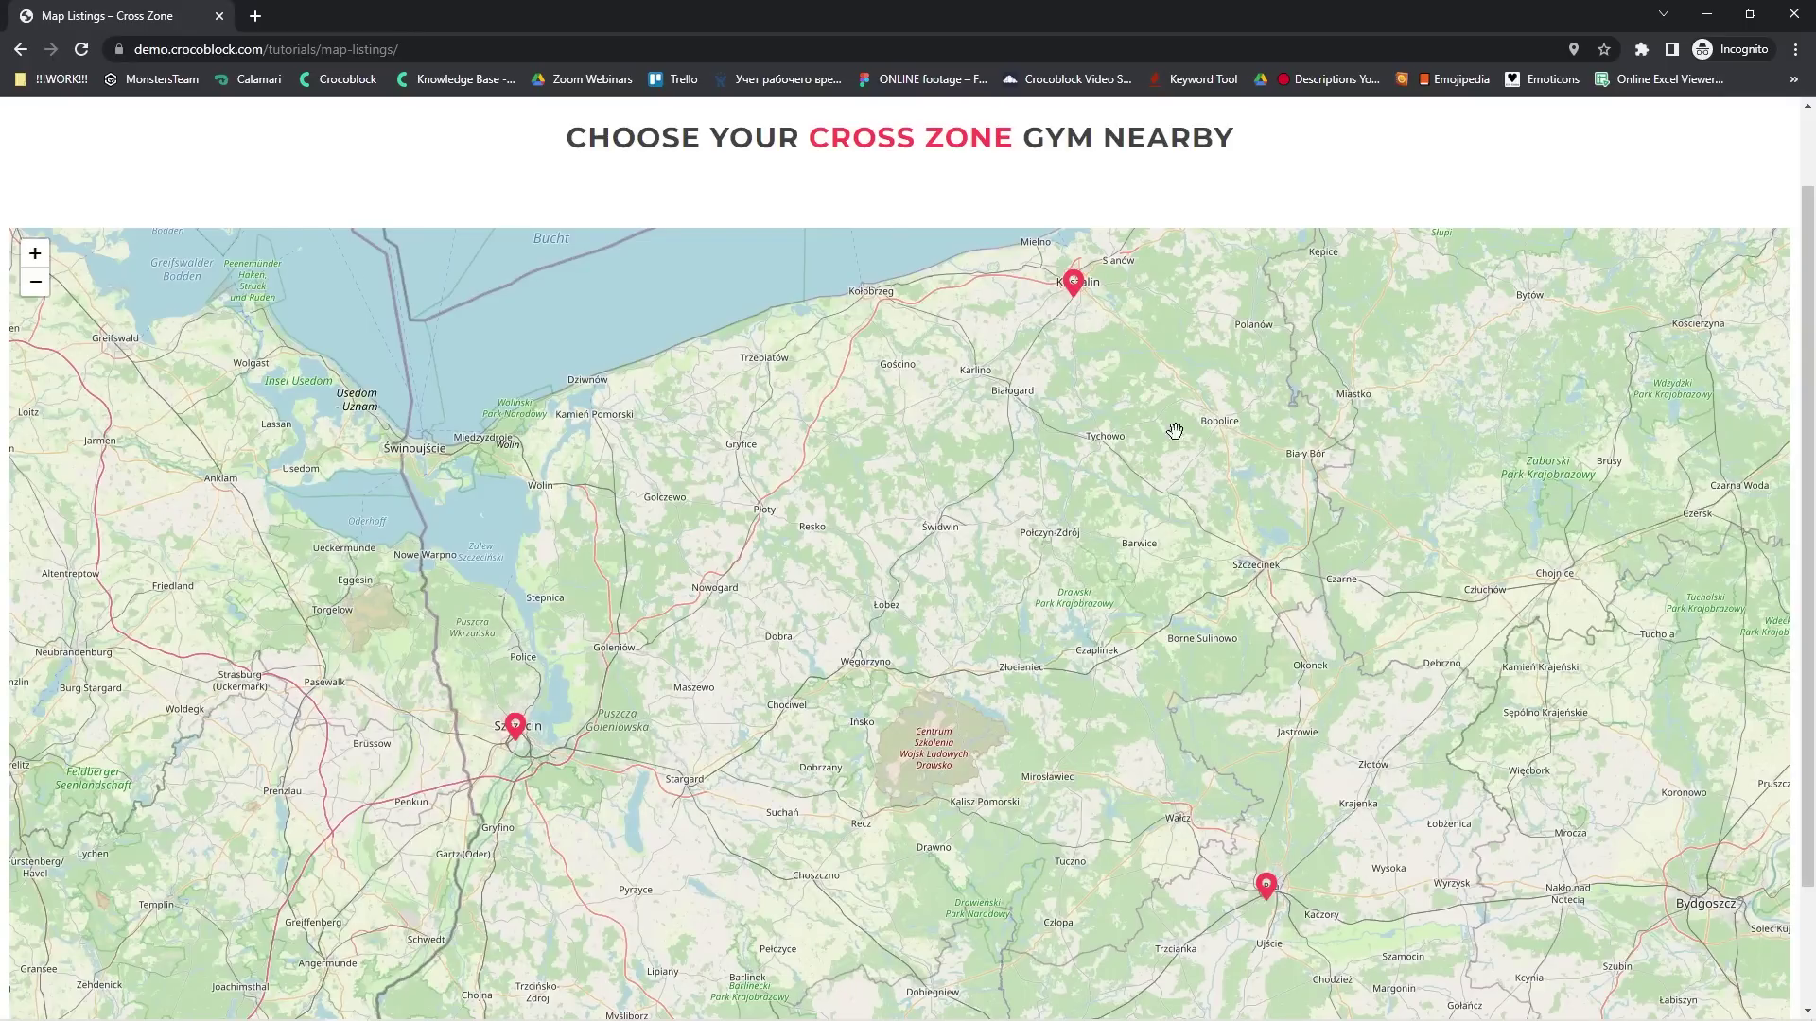
{"action": "scroll", "coordinate": [1050, 291], "scroll_direction": "down", "scroll_amount": 3}
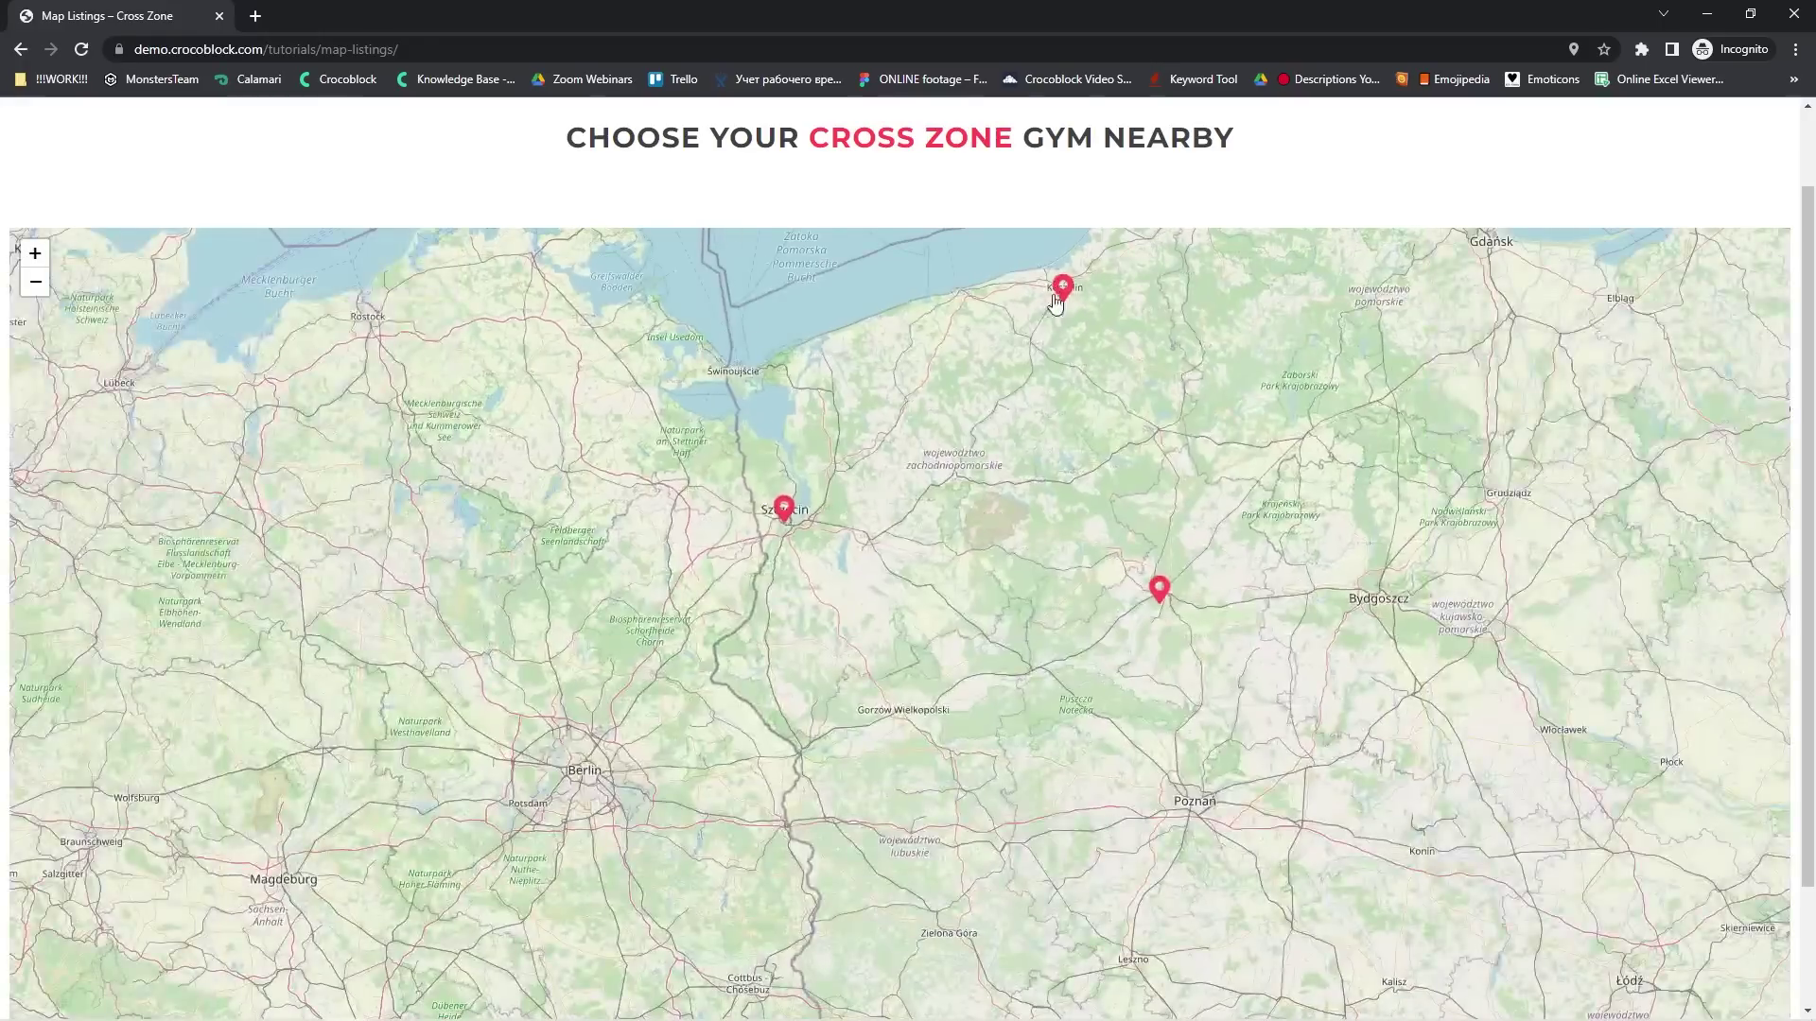
{"action": "left_click_drag", "start_coordinate": [1194, 330], "coordinate": [1026, 429]}
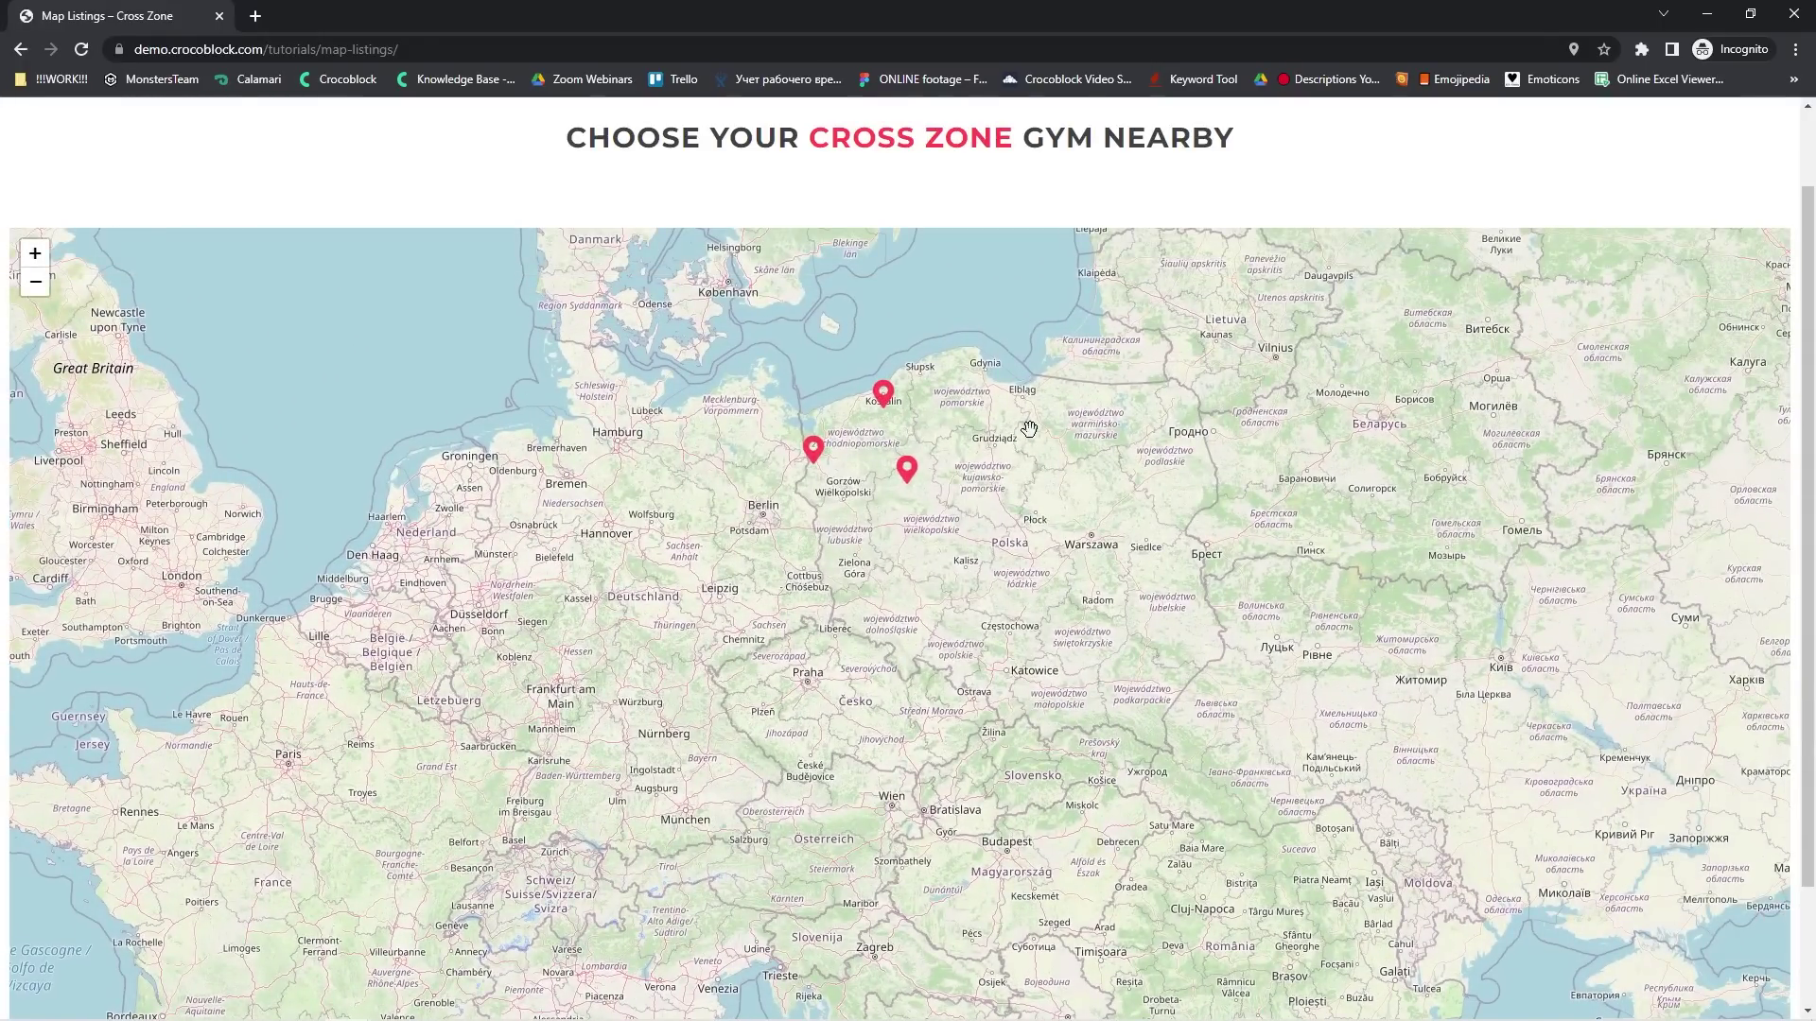
{"action": "key", "text": "alt+Tab"}
Change the Map Query geo-search distance to 650 km, update the query, and reload the map page.
{"action": "left_click", "coordinate": [897, 797]}
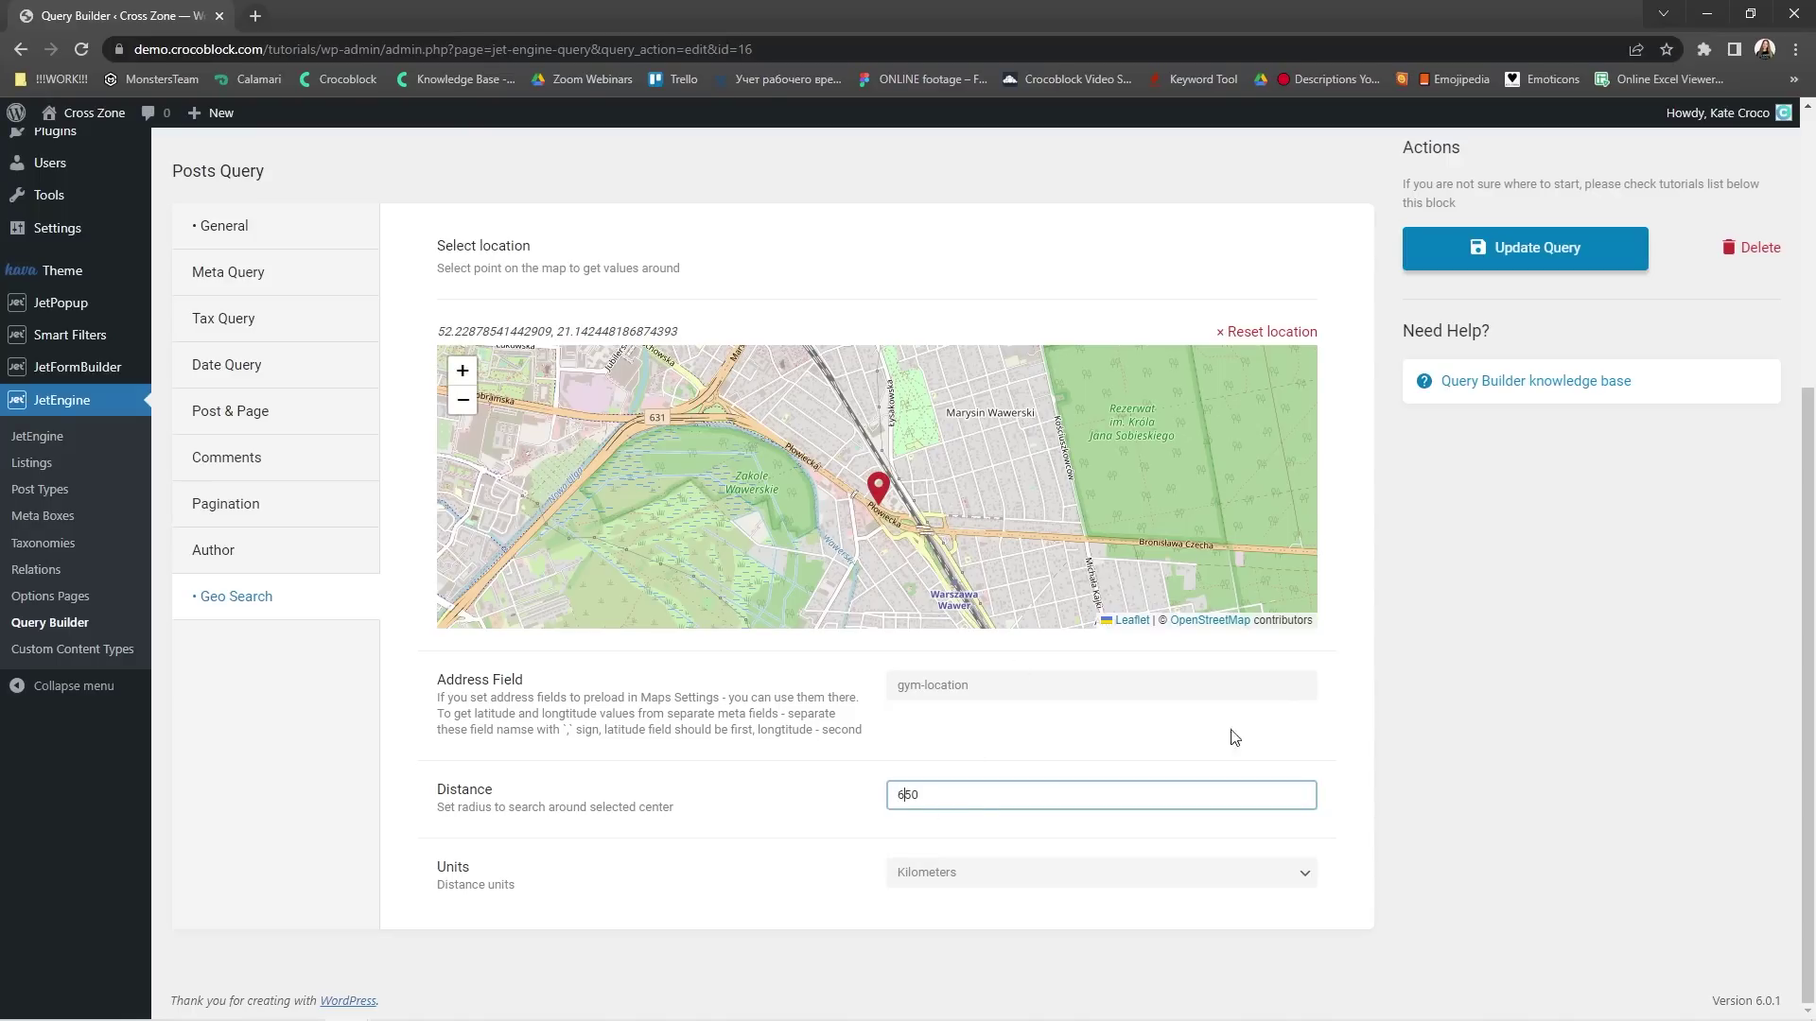
{"action": "left_click", "coordinate": [1495, 246]}
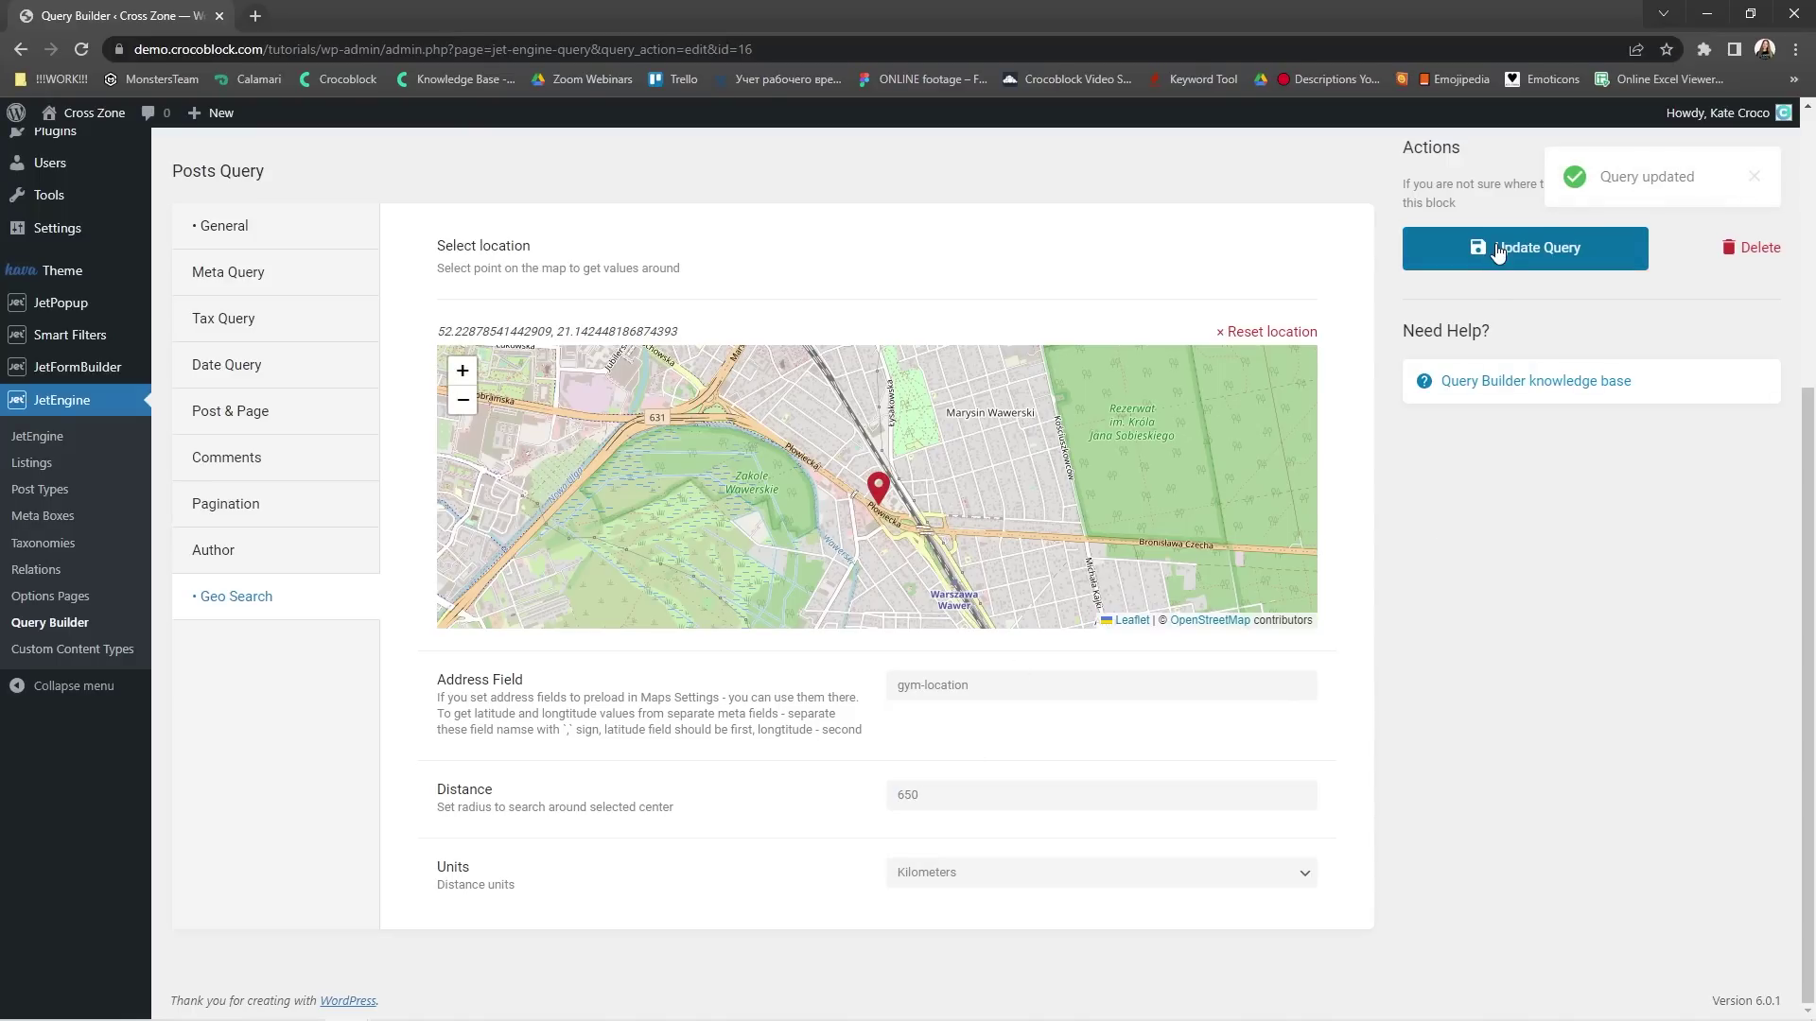
{"action": "key", "text": "alt+Tab"}
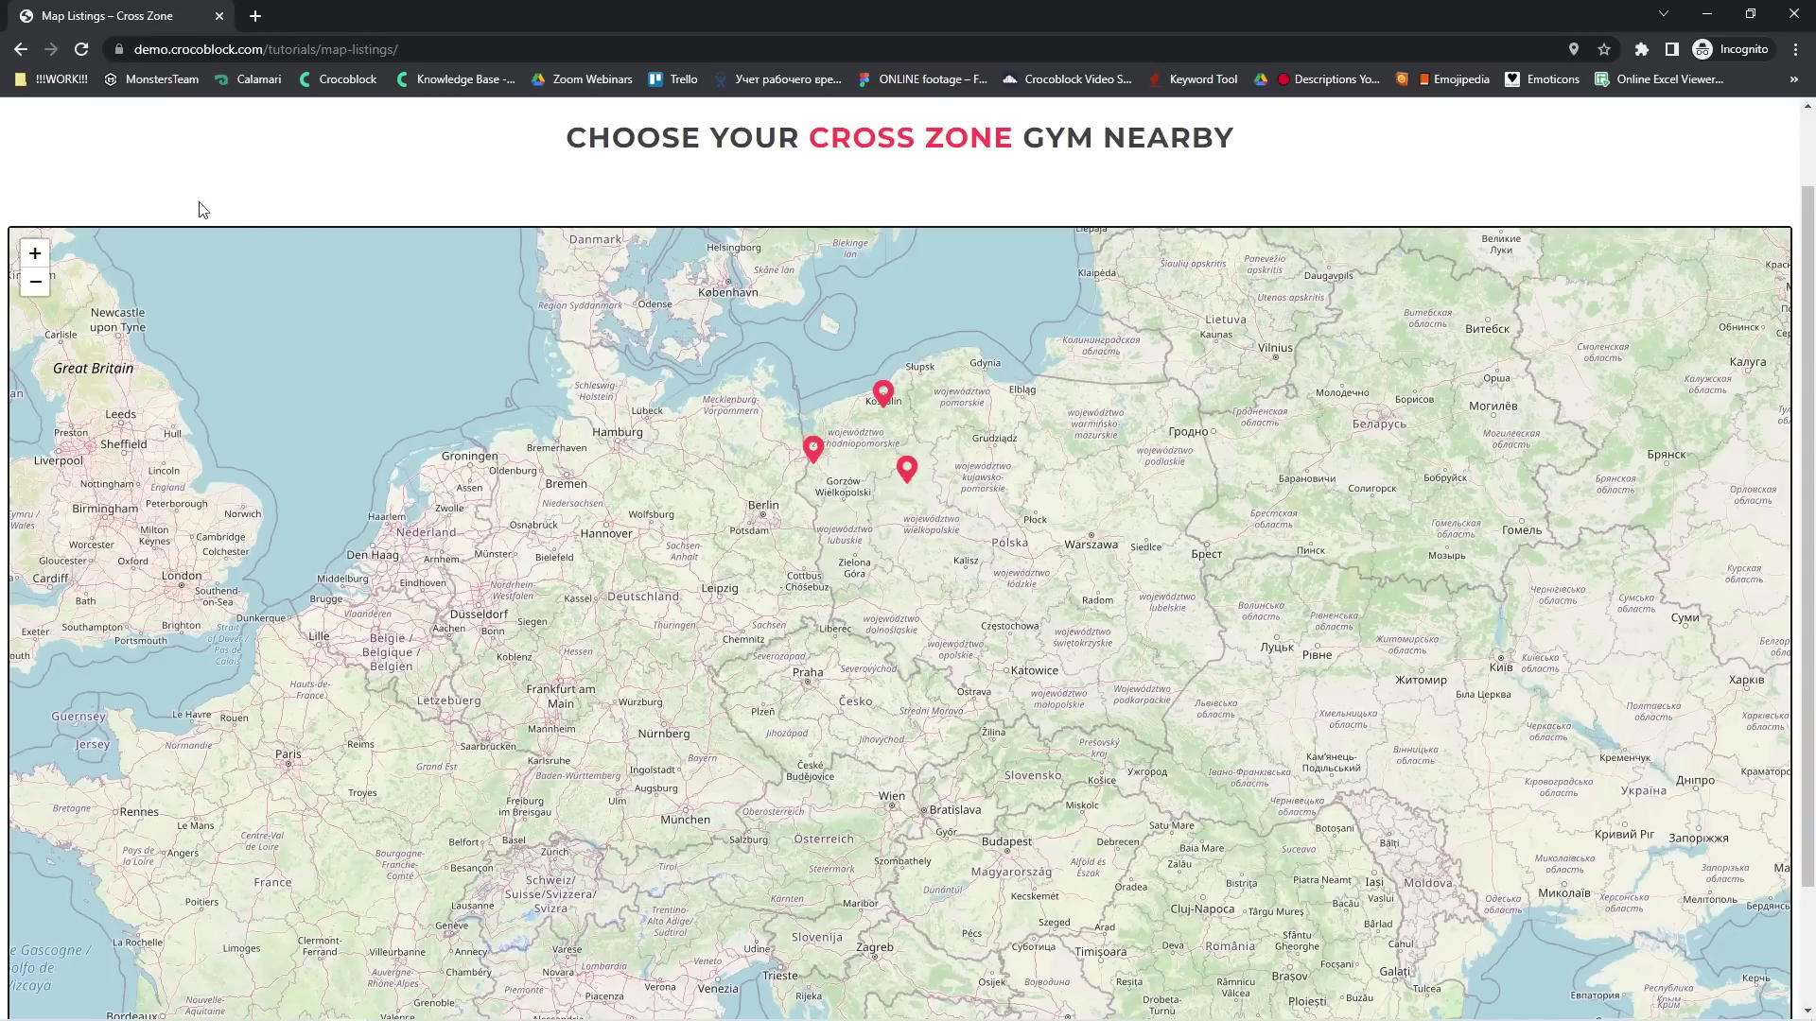
{"action": "left_click", "coordinate": [81, 49]}
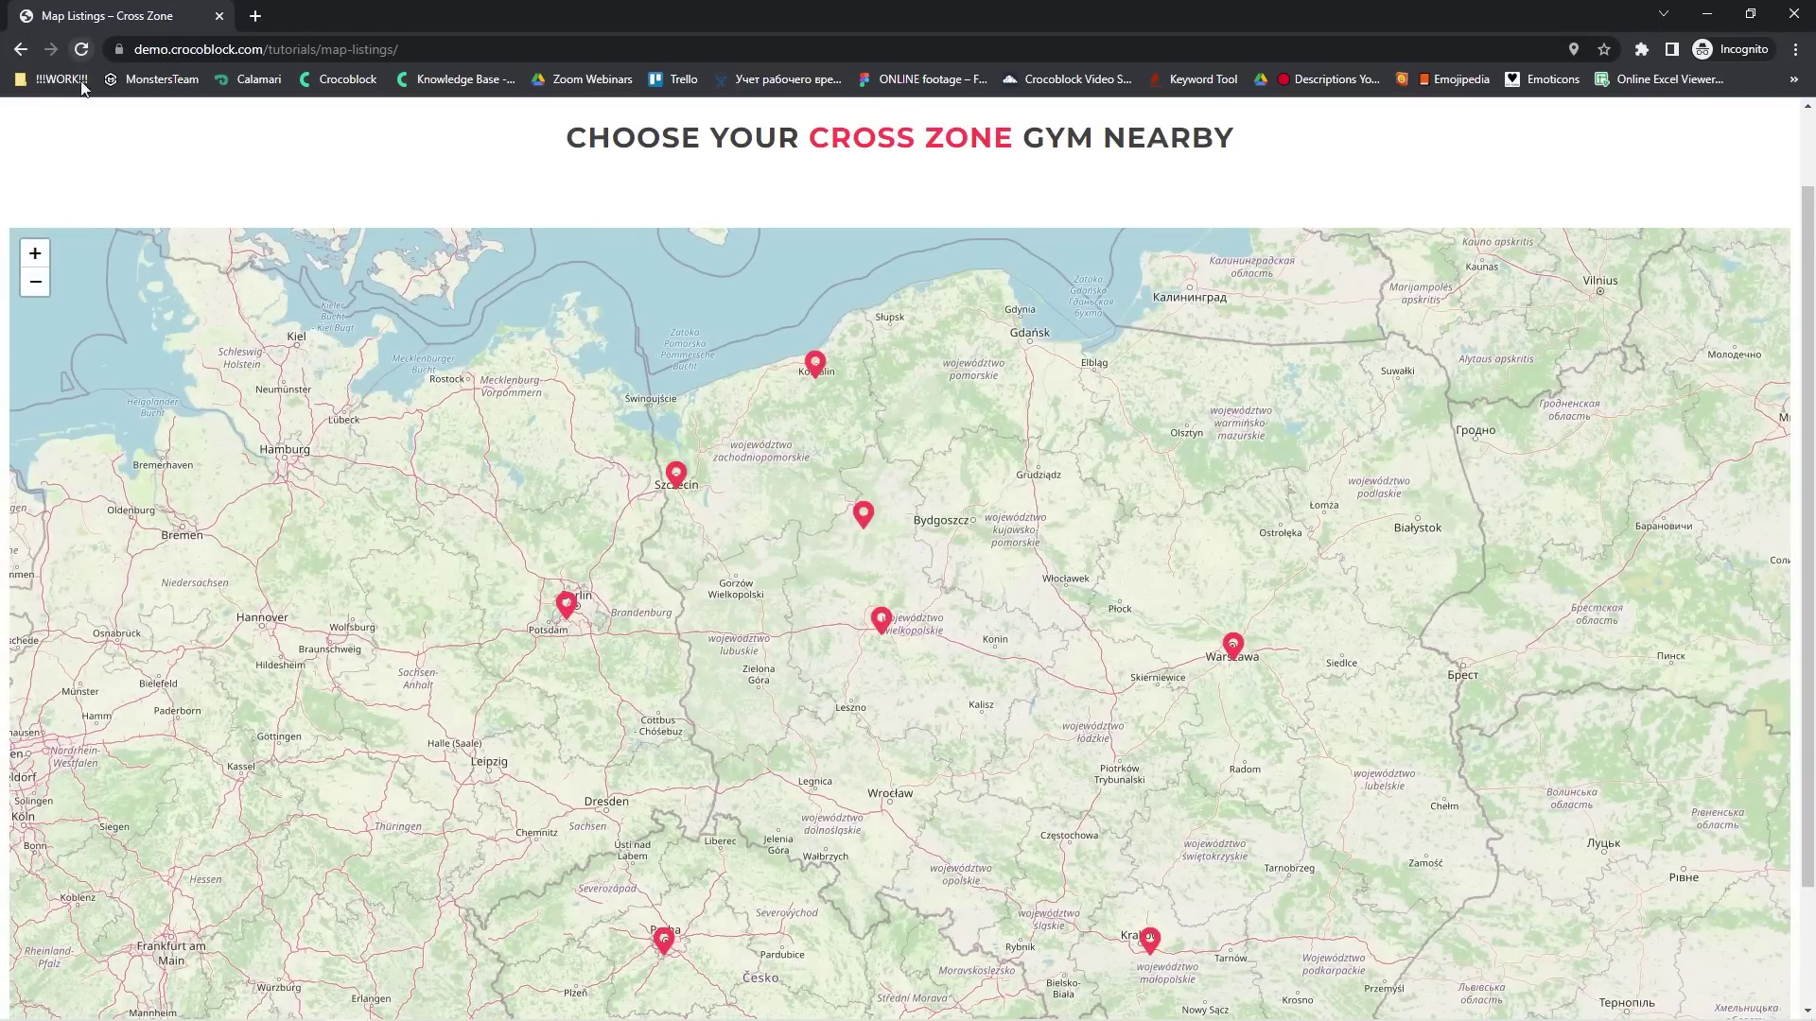
Pan and zoom the map to inspect gym markers around Dresden, Prague, Brno and Kraków.
{"action": "scroll", "coordinate": [580, 632], "scroll_direction": "up", "scroll_amount": 1}
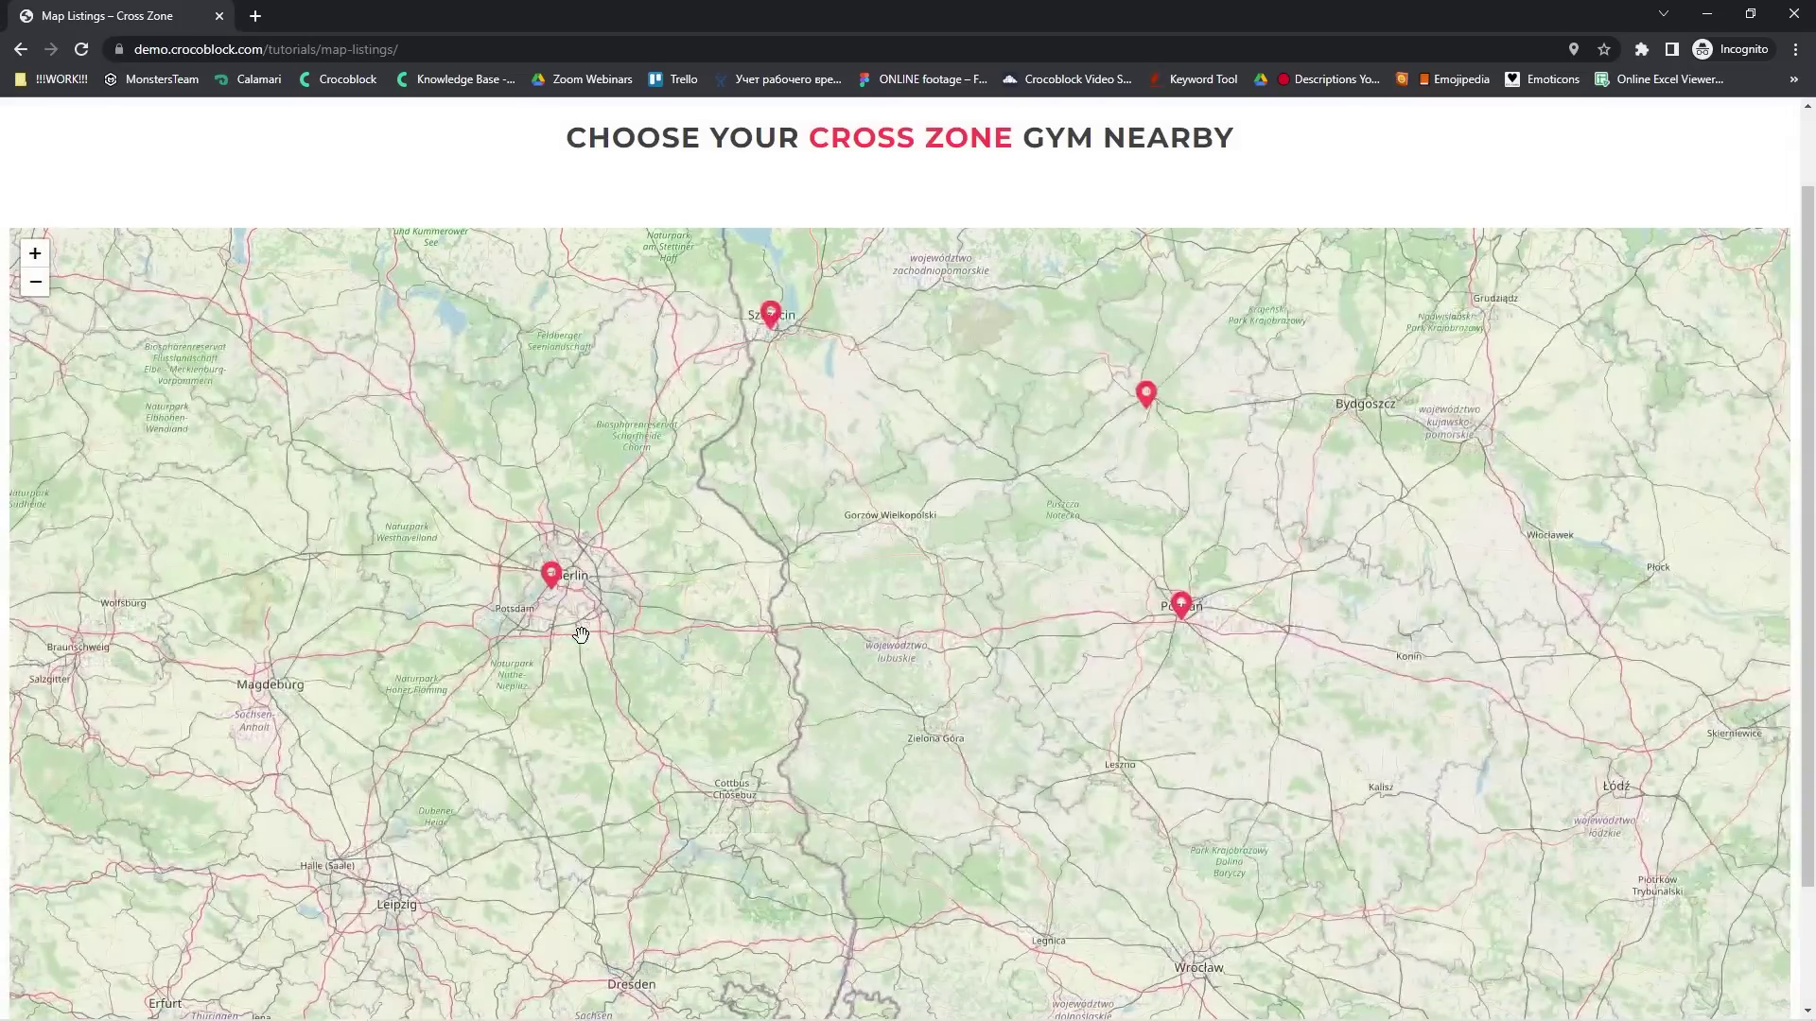
{"action": "left_click_drag", "start_coordinate": [579, 634], "coordinate": [496, 390]}
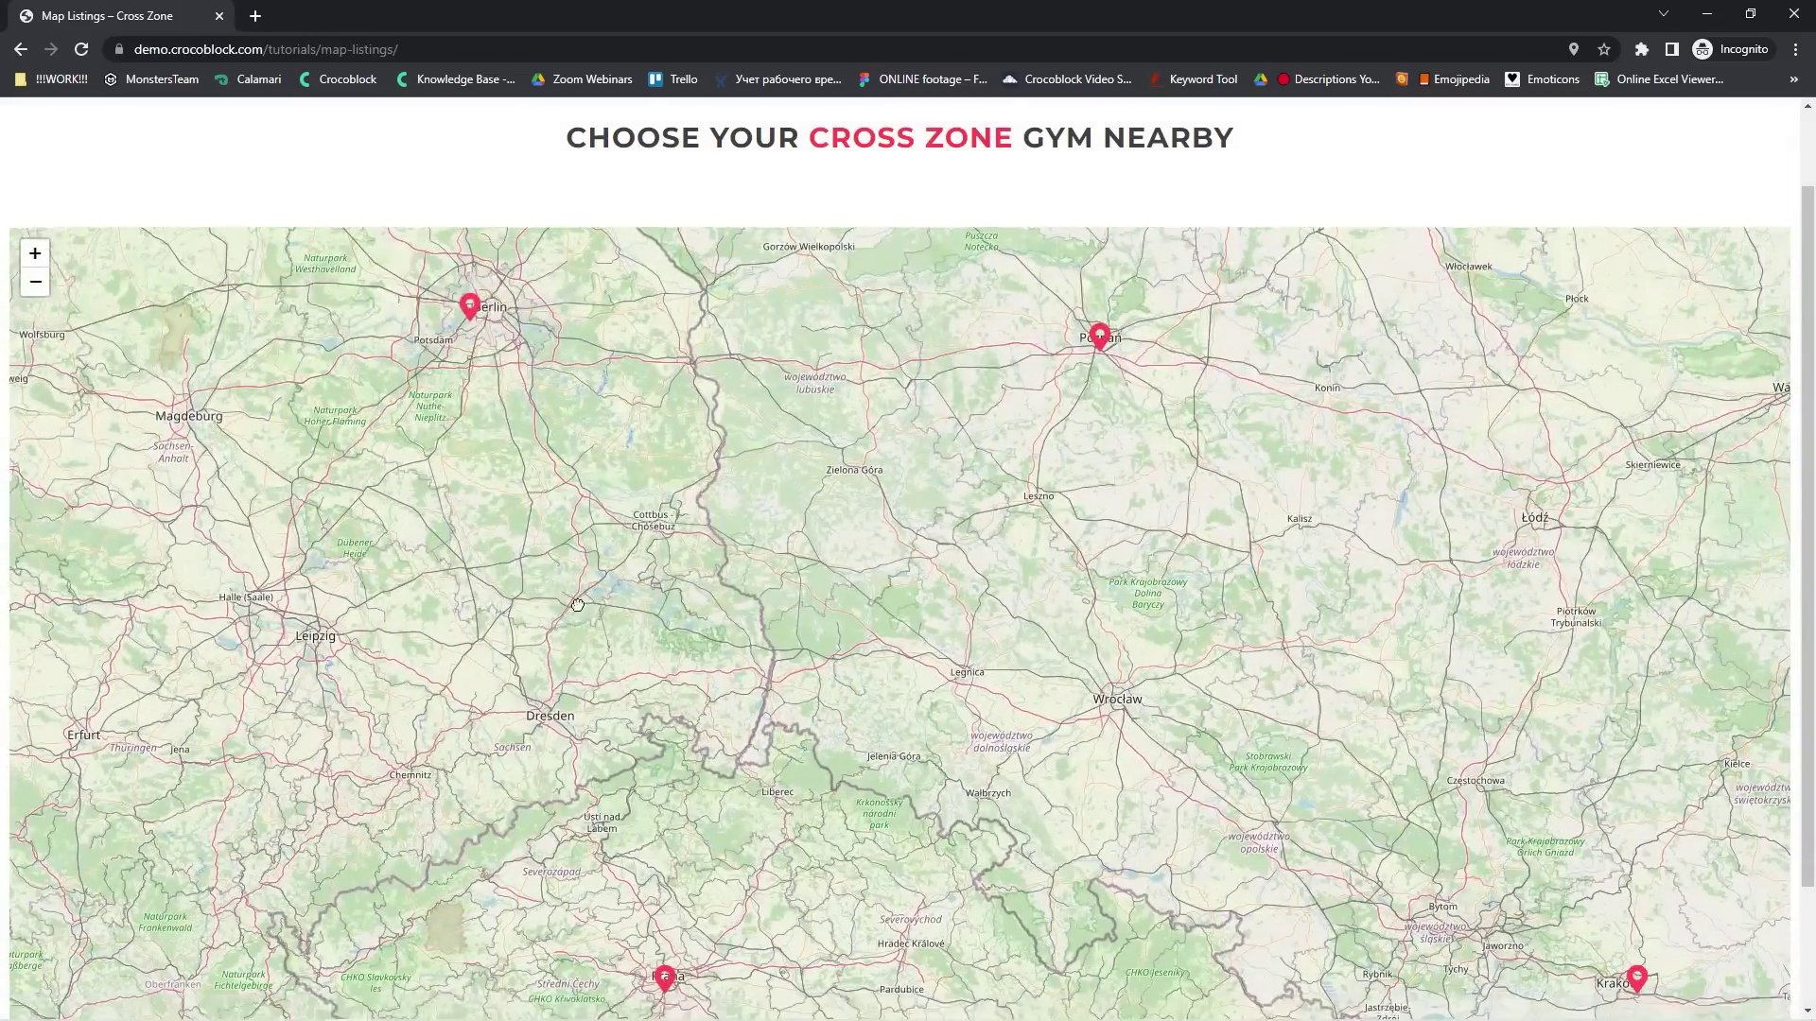
{"action": "left_click_drag", "start_coordinate": [573, 633], "coordinate": [535, 389]}
{"action": "left_click_drag", "start_coordinate": [758, 626], "coordinate": [572, 425]}
{"action": "scroll", "coordinate": [571, 422], "scroll_direction": "up", "scroll_amount": 1}
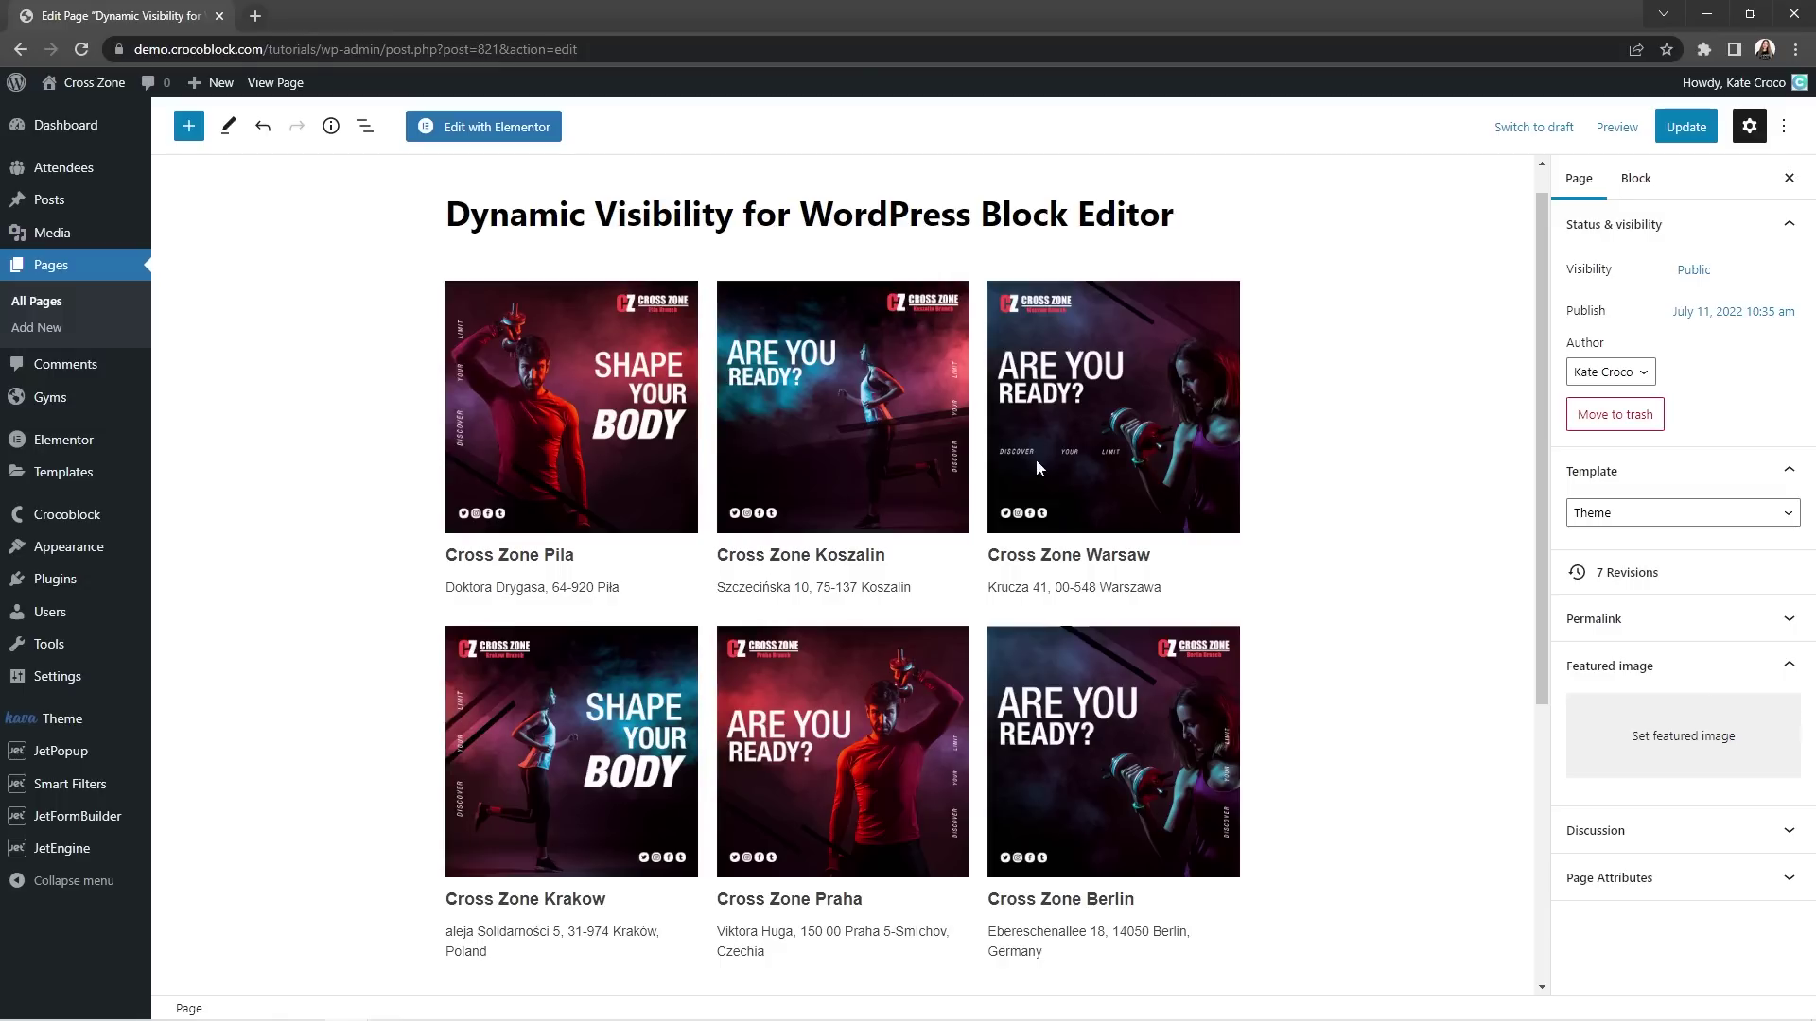
Enable dynamic visibility on the gym Listing Grid block and add a new condition, browsing condition types.
{"action": "left_click", "coordinate": [765, 376]}
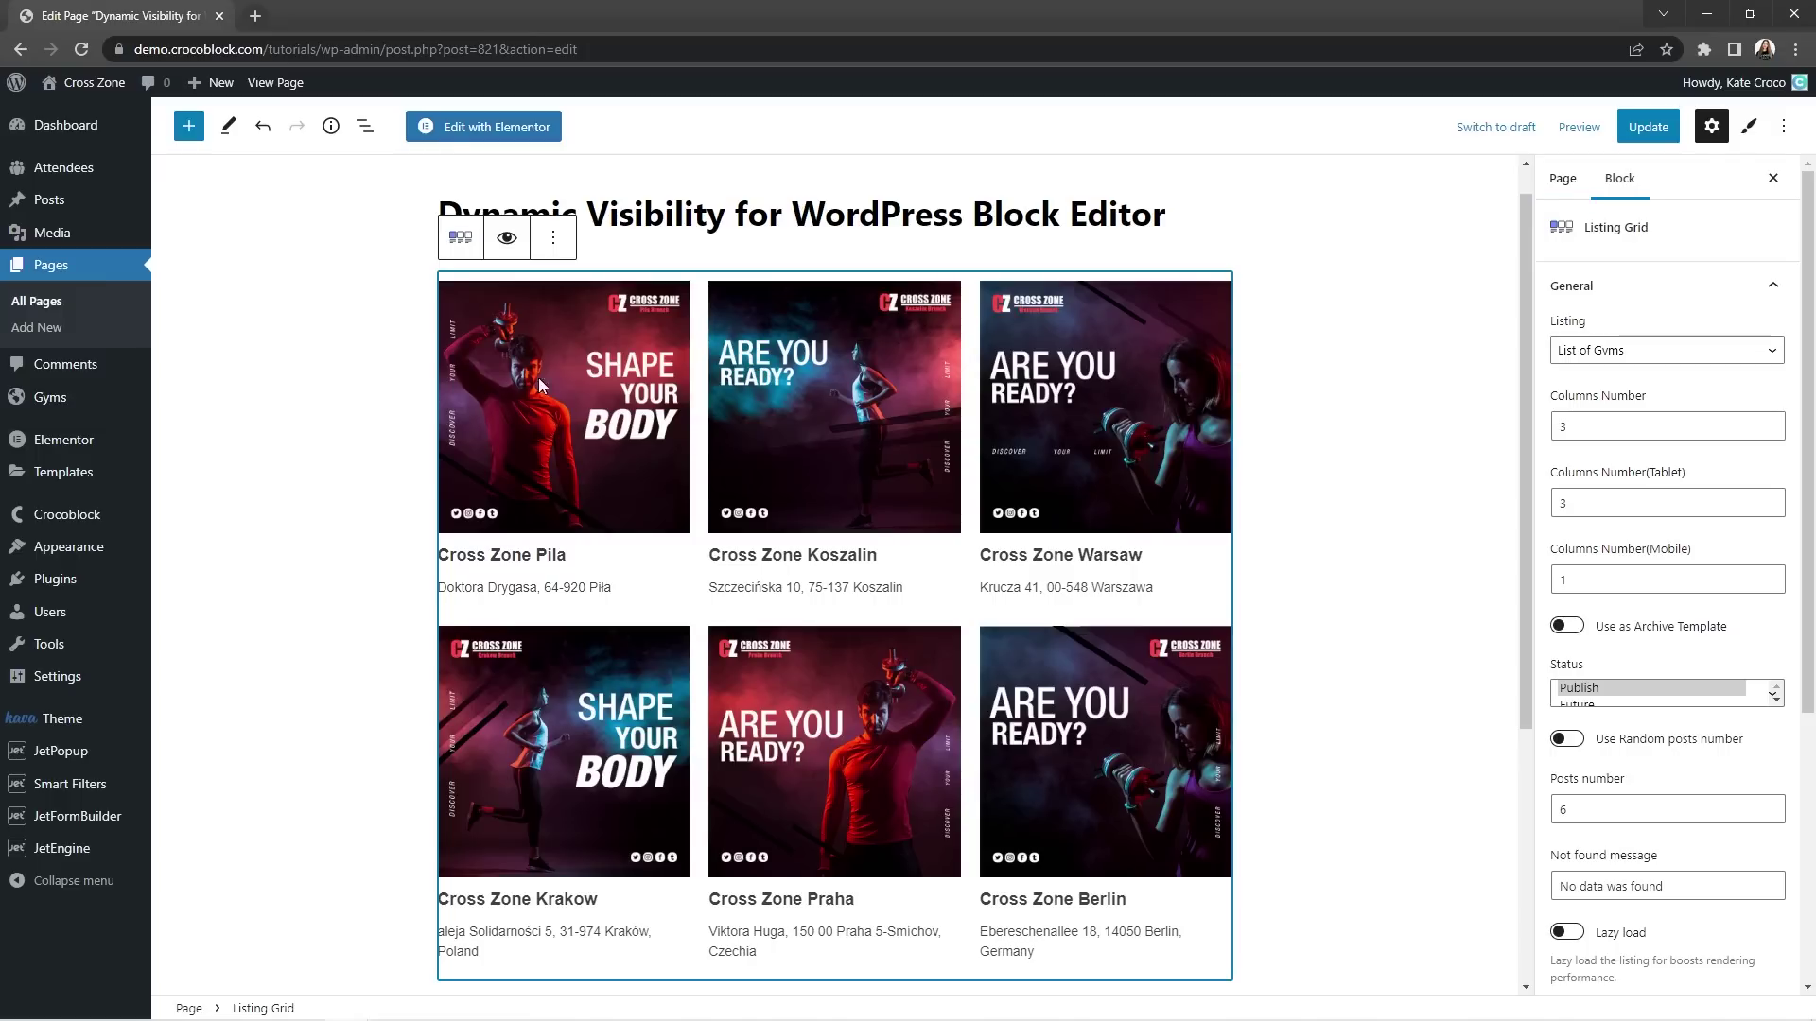
{"action": "left_click", "coordinate": [506, 240]}
{"action": "left_click", "coordinate": [692, 180]}
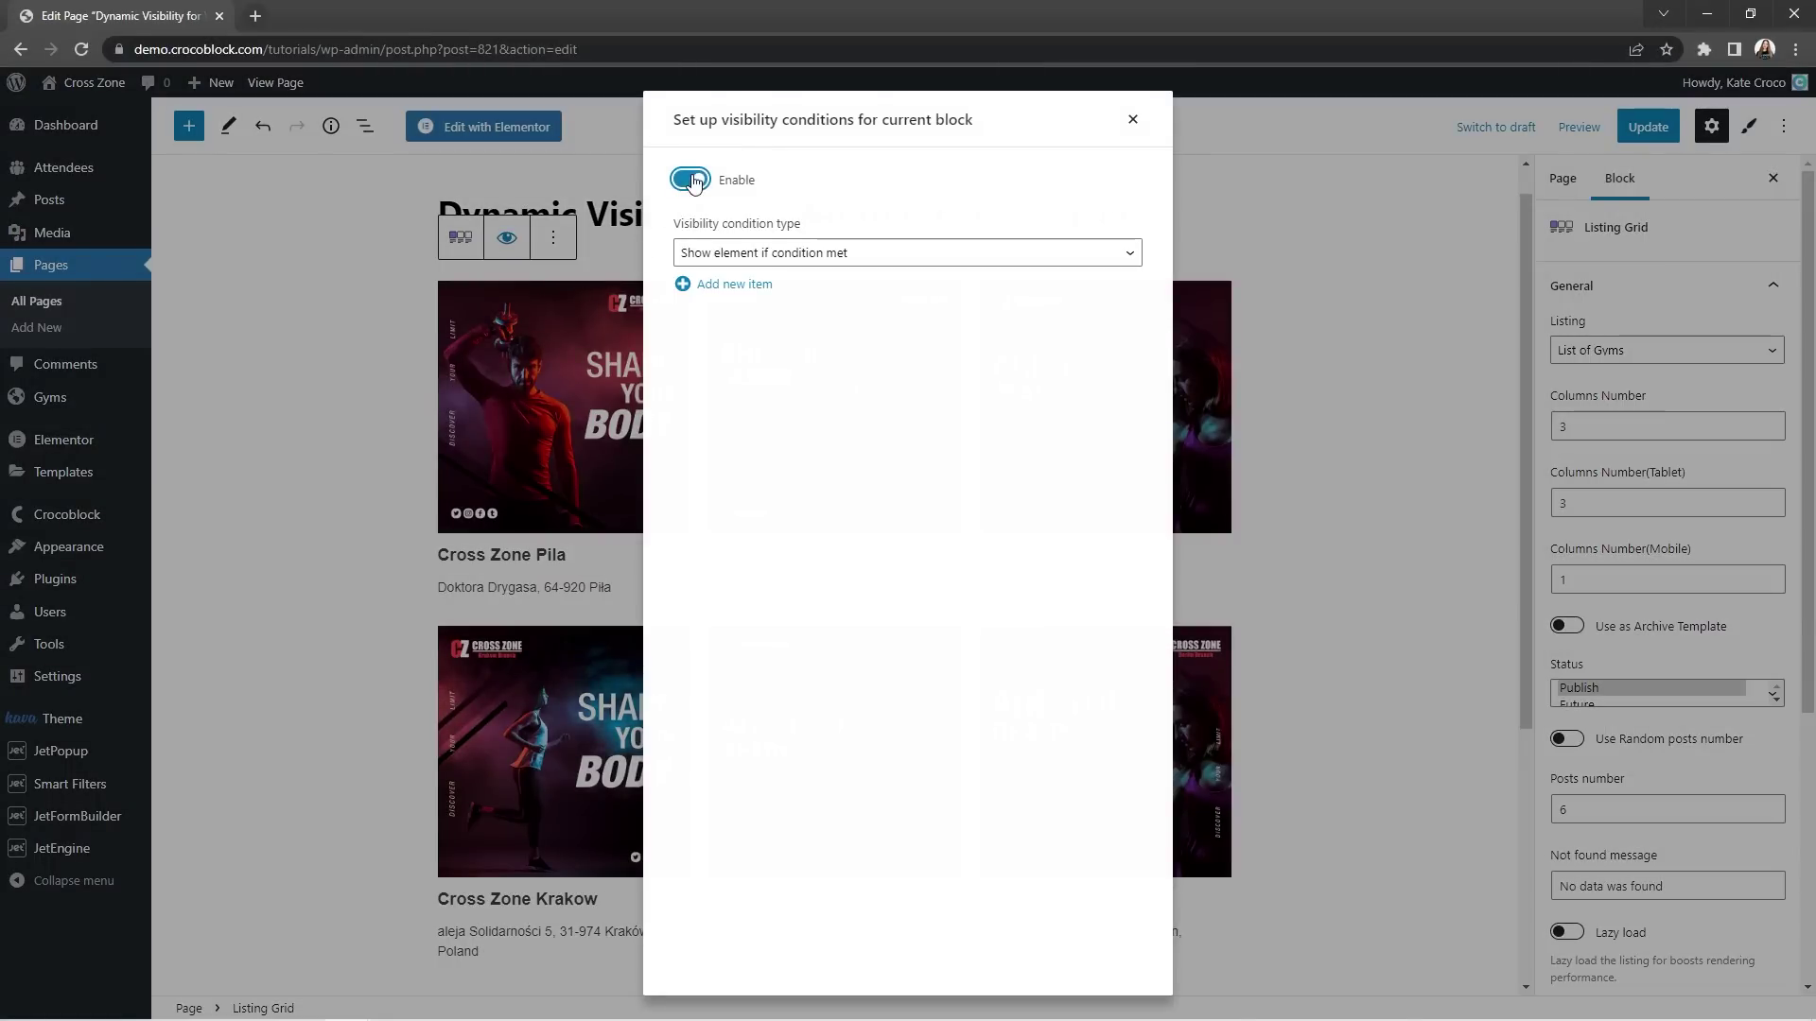
{"action": "left_click", "coordinate": [683, 285]}
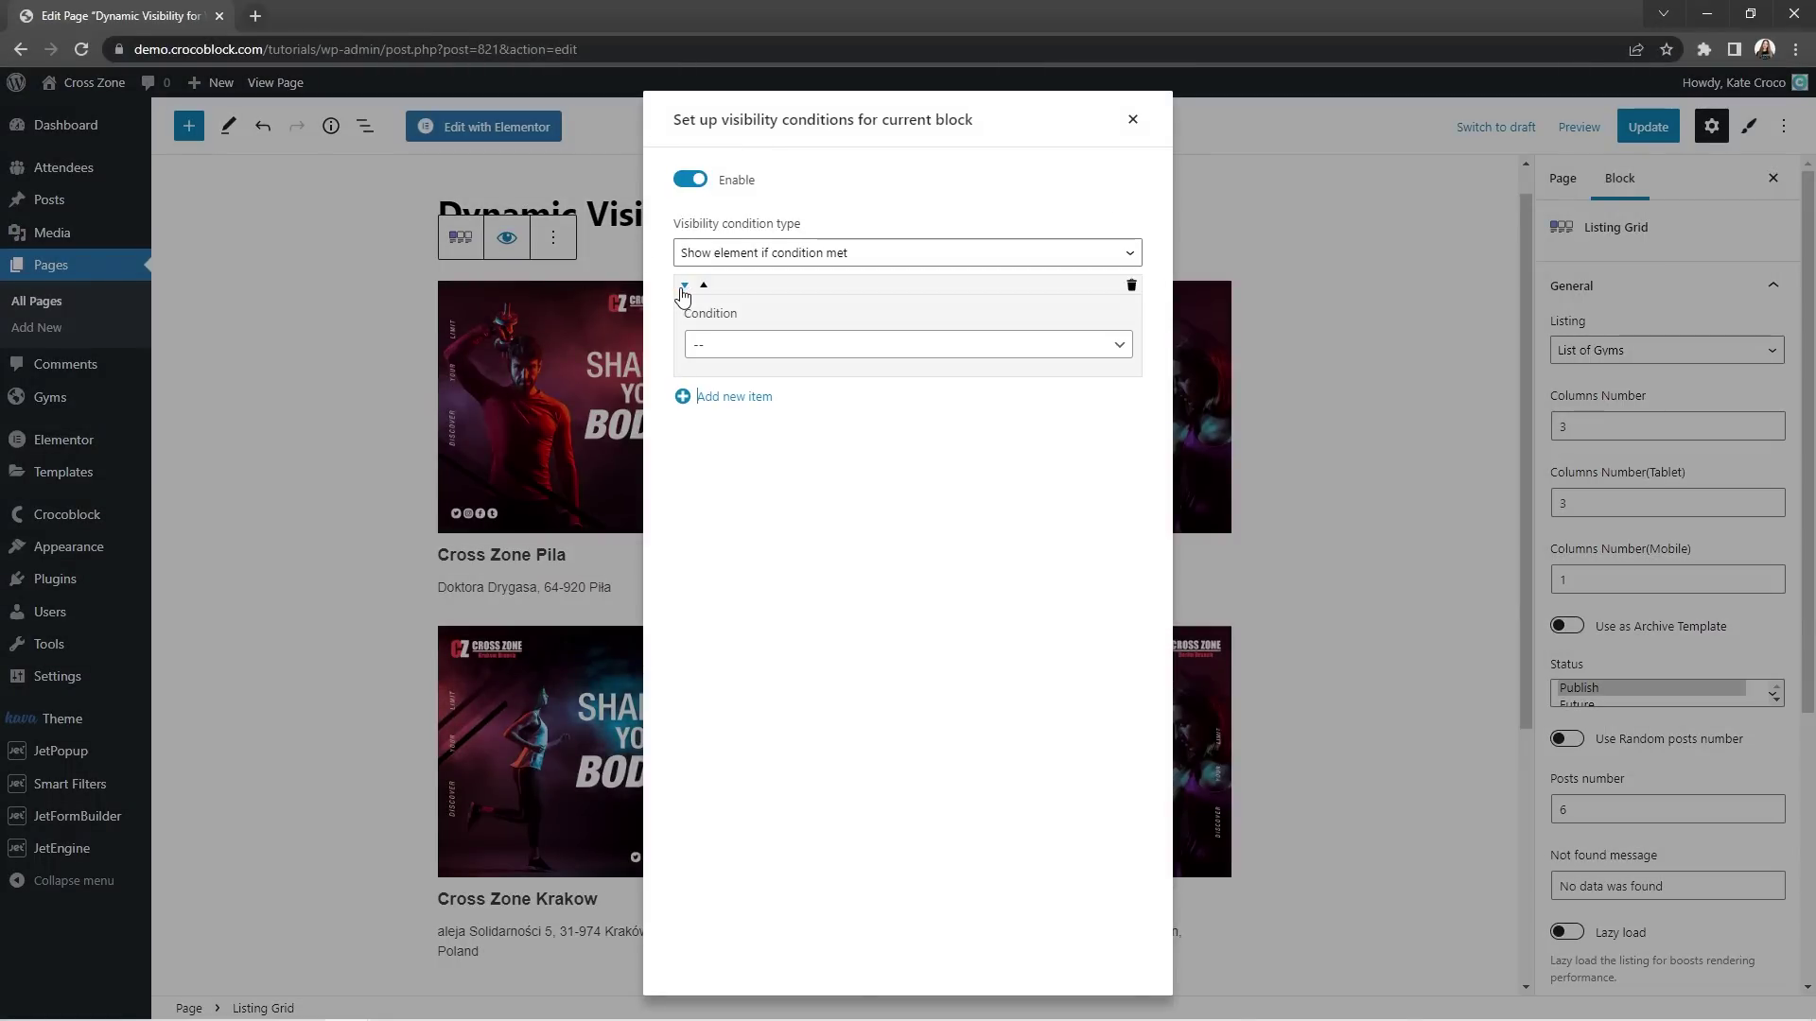
{"action": "left_click", "coordinate": [1121, 355]}
{"action": "left_click_drag", "start_coordinate": [1119, 383], "coordinate": [1115, 511]}
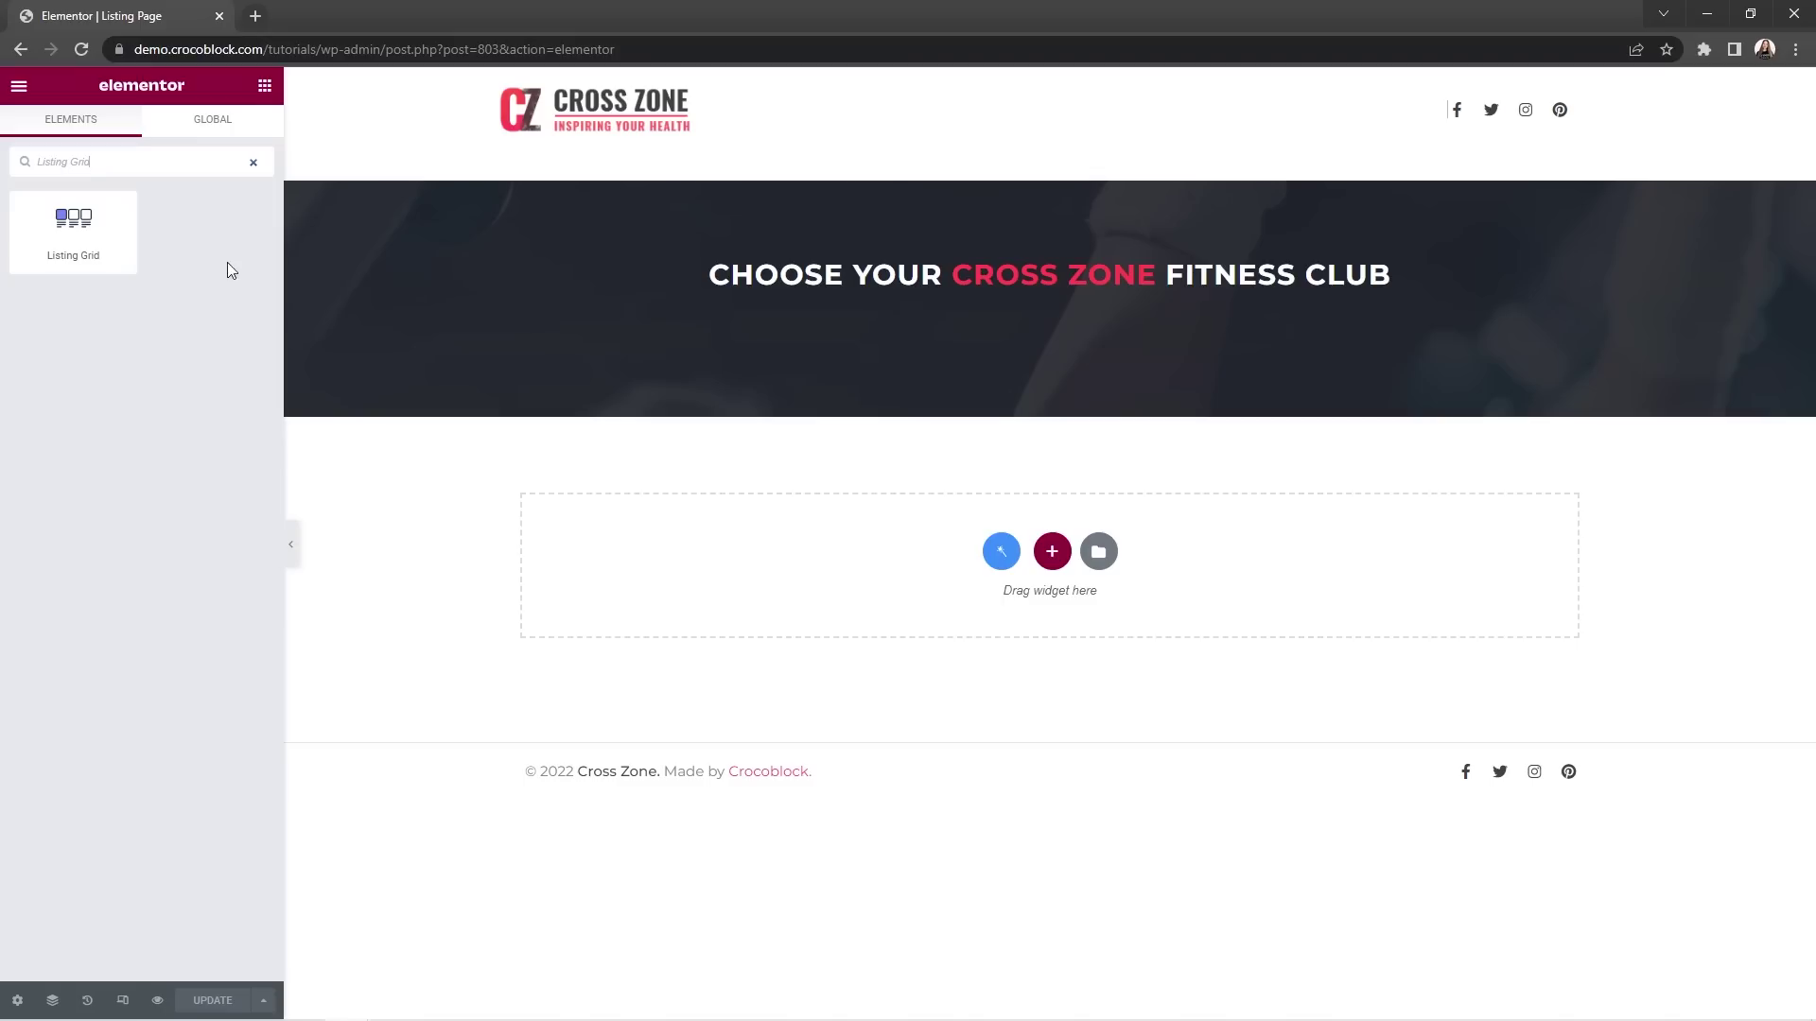
Place a Listing Grid in the empty section and start a new listing item from Posts, Gyms post type.
{"action": "left_click_drag", "start_coordinate": [91, 231], "coordinate": [832, 331]}
{"action": "left_click", "coordinate": [237, 264]}
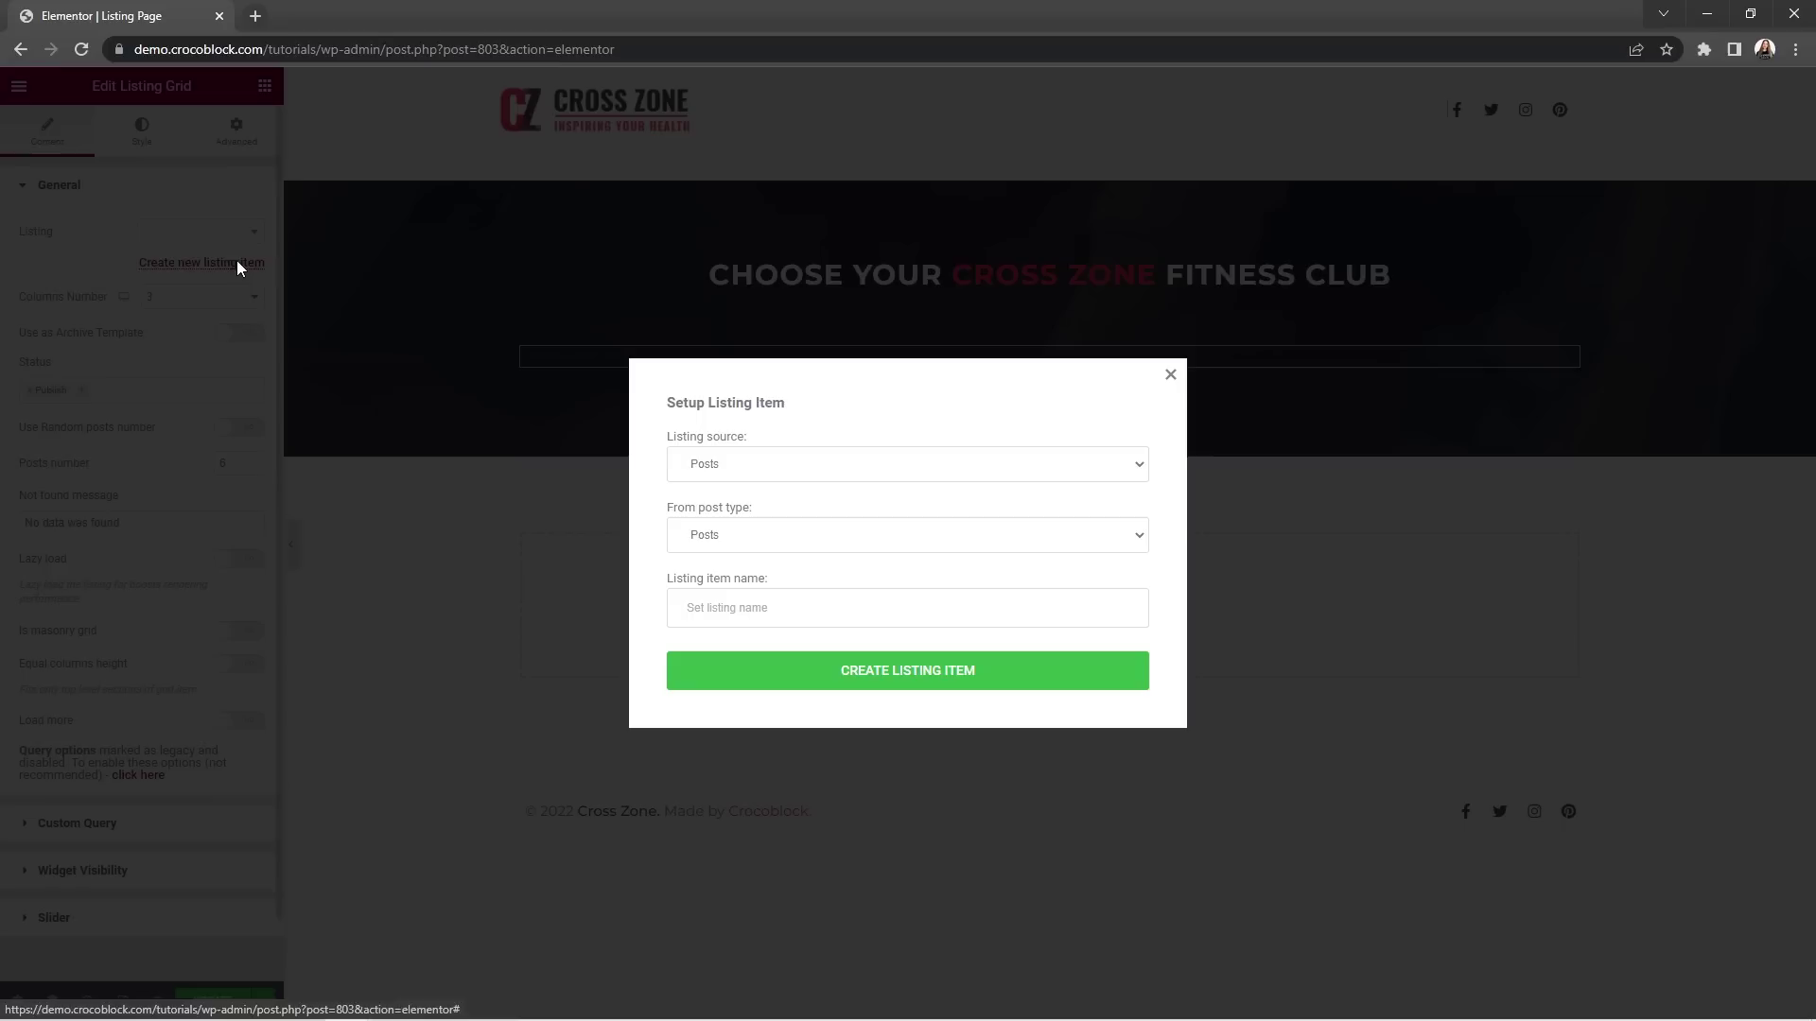
{"action": "left_click", "coordinate": [1142, 468]}
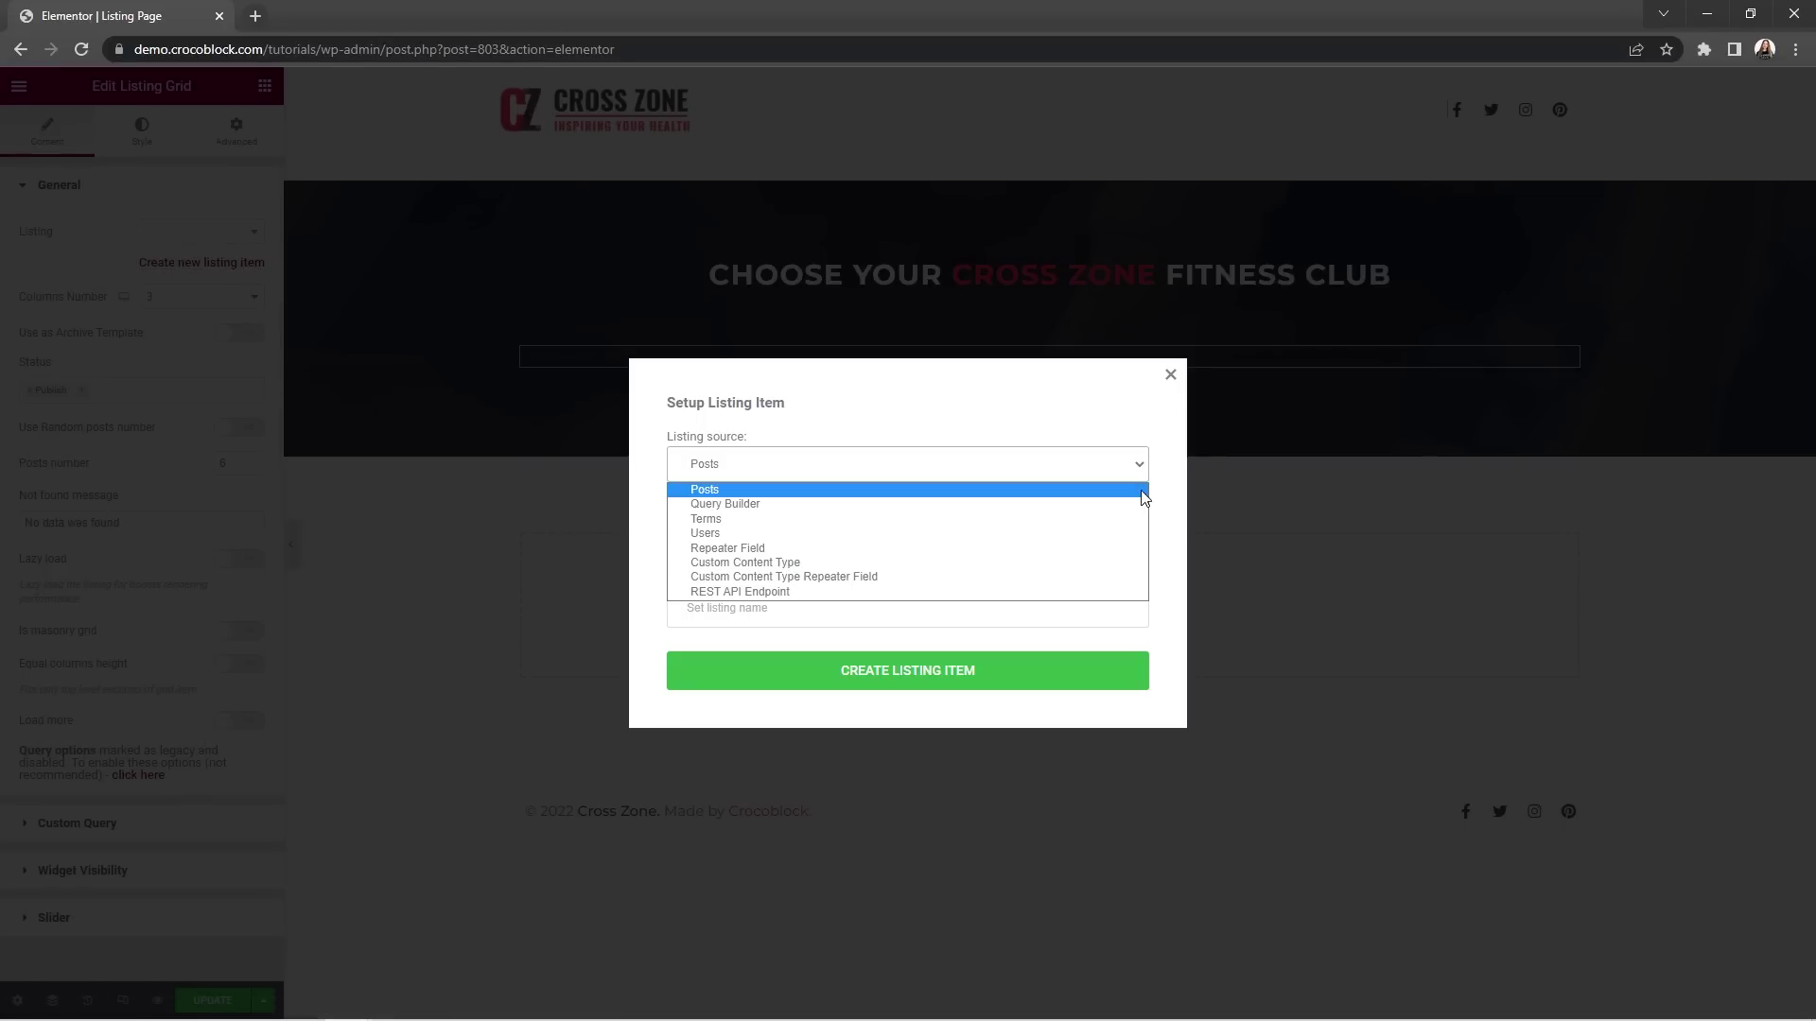
{"action": "left_click", "coordinate": [1142, 491]}
{"action": "left_click", "coordinate": [1138, 539]}
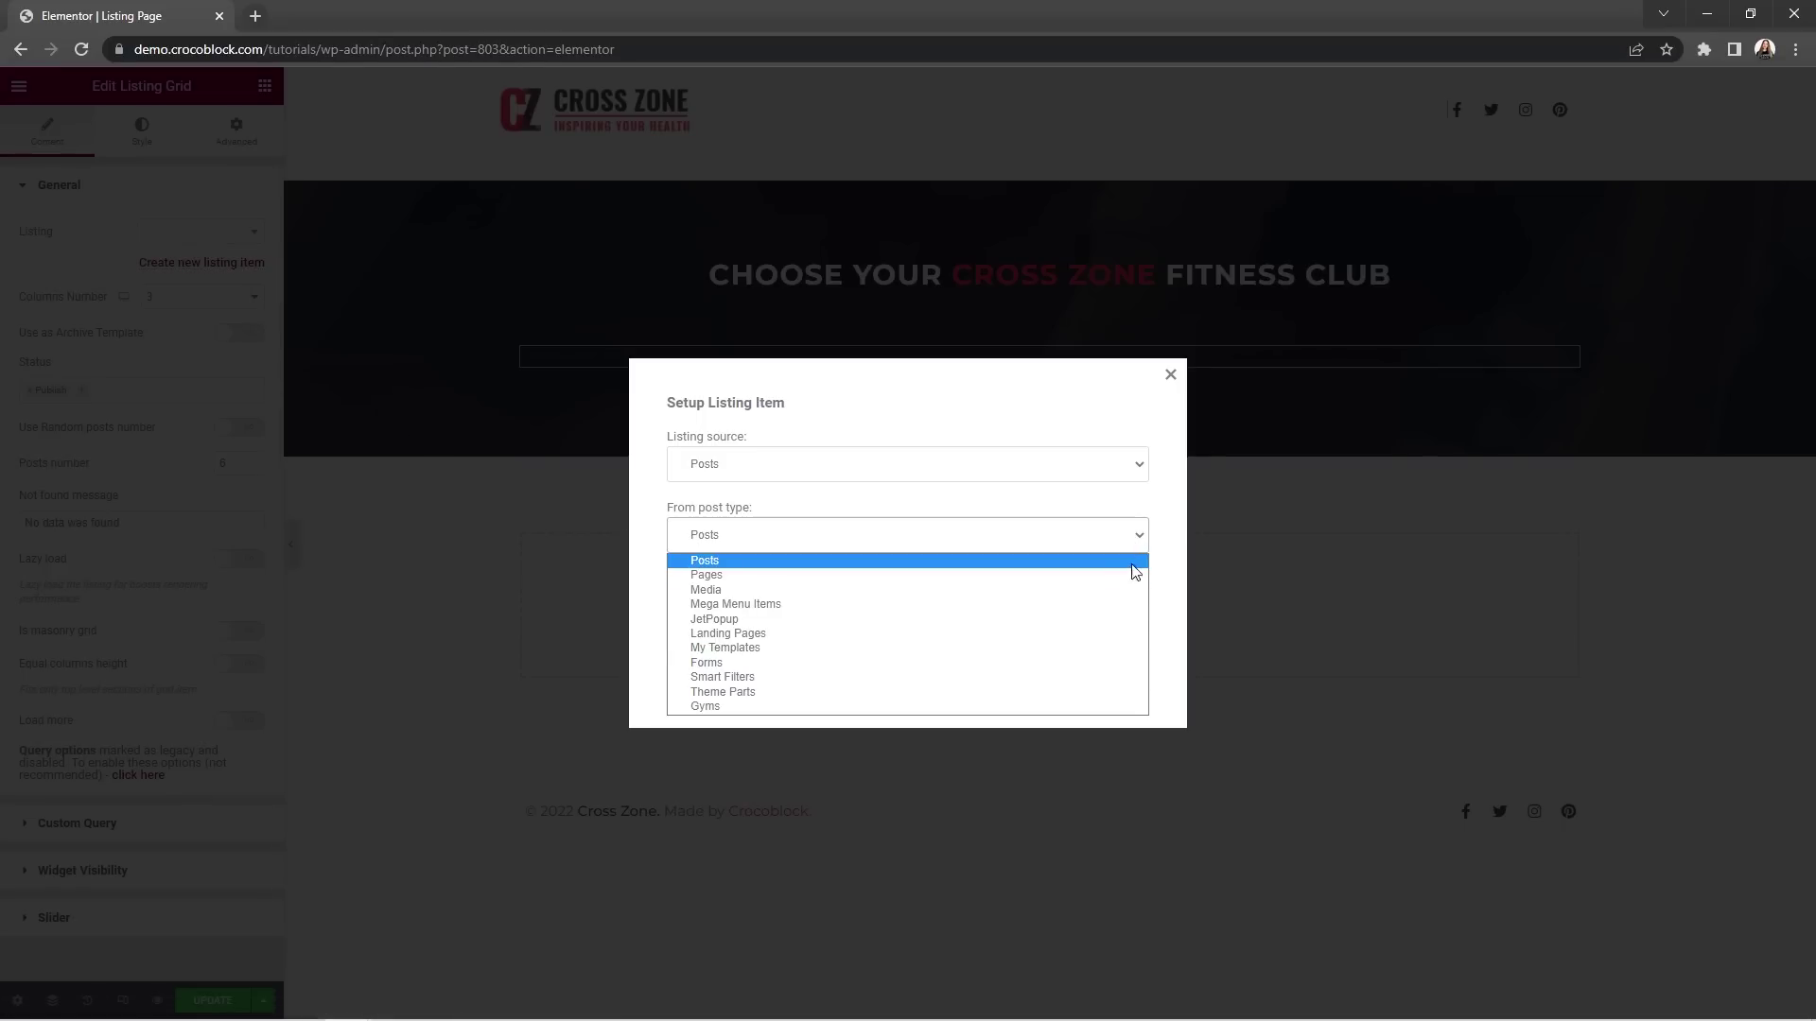
{"action": "left_click", "coordinate": [1114, 708]}
Name the listing item 'List of Gyms', create it, and save the changes.
{"action": "left_click", "coordinate": [1115, 613]}
{"action": "left_click", "coordinate": [1101, 679]}
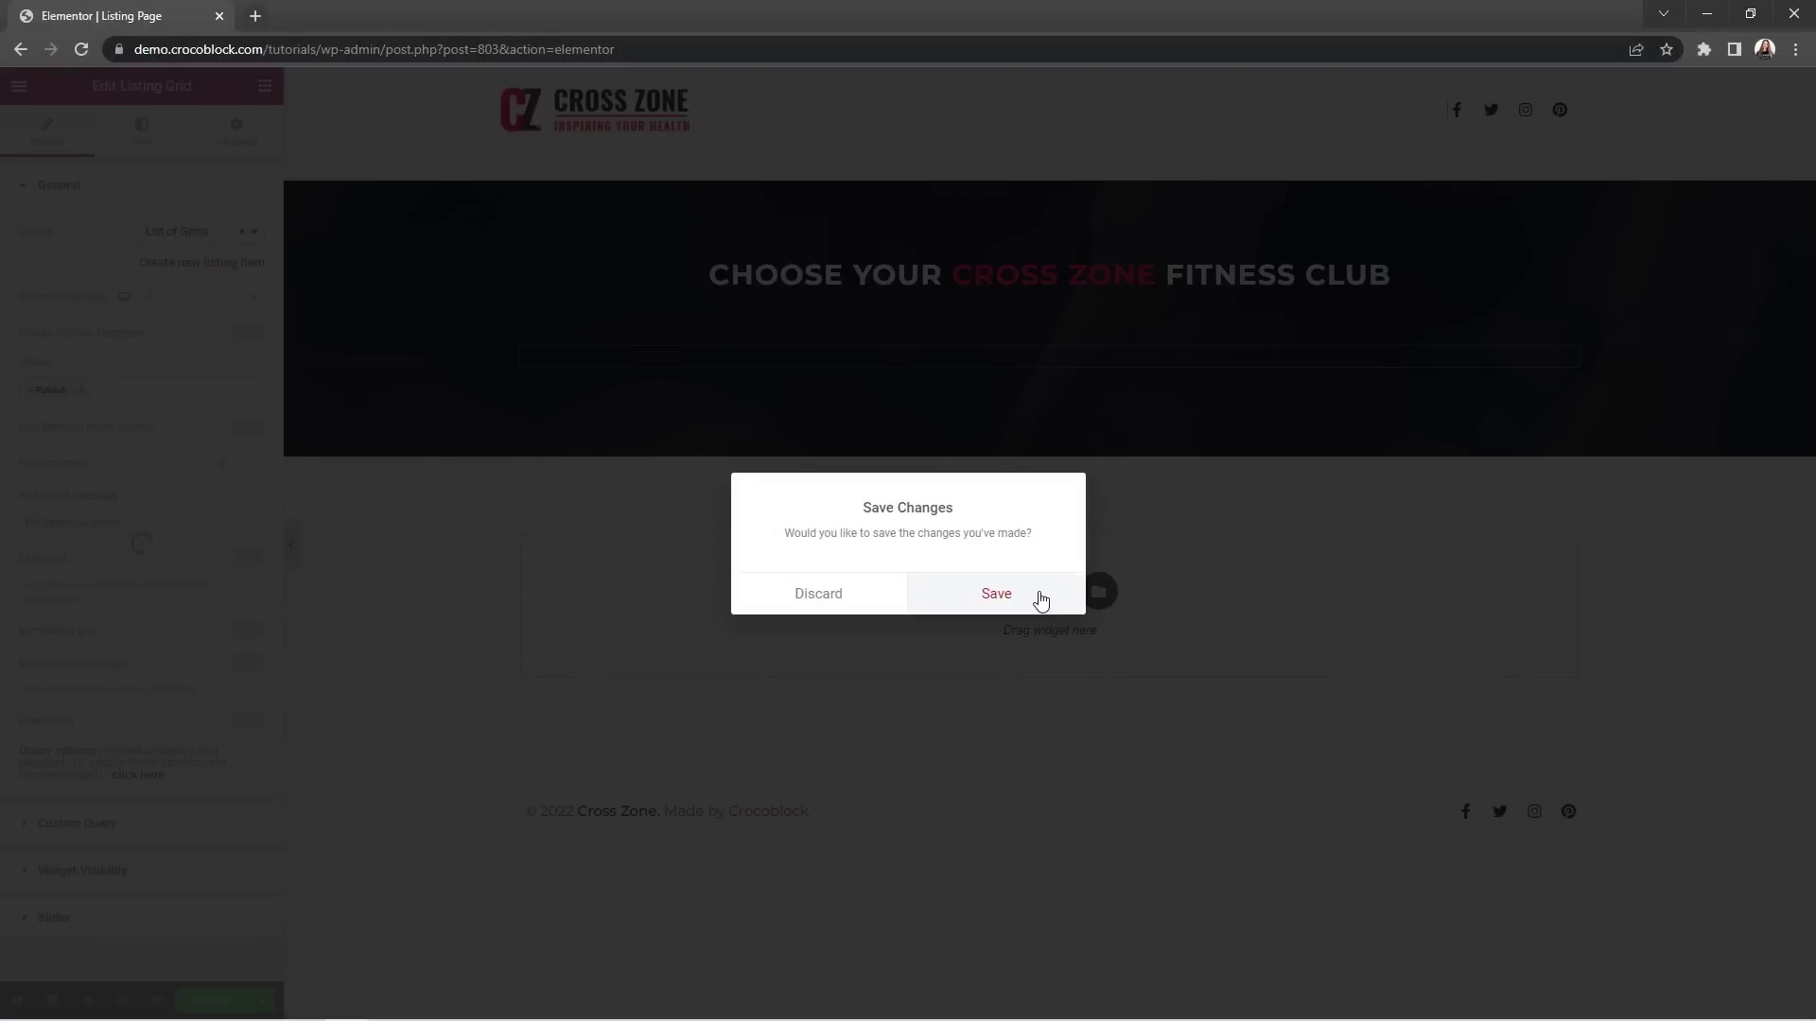
{"action": "left_click", "coordinate": [1039, 597]}
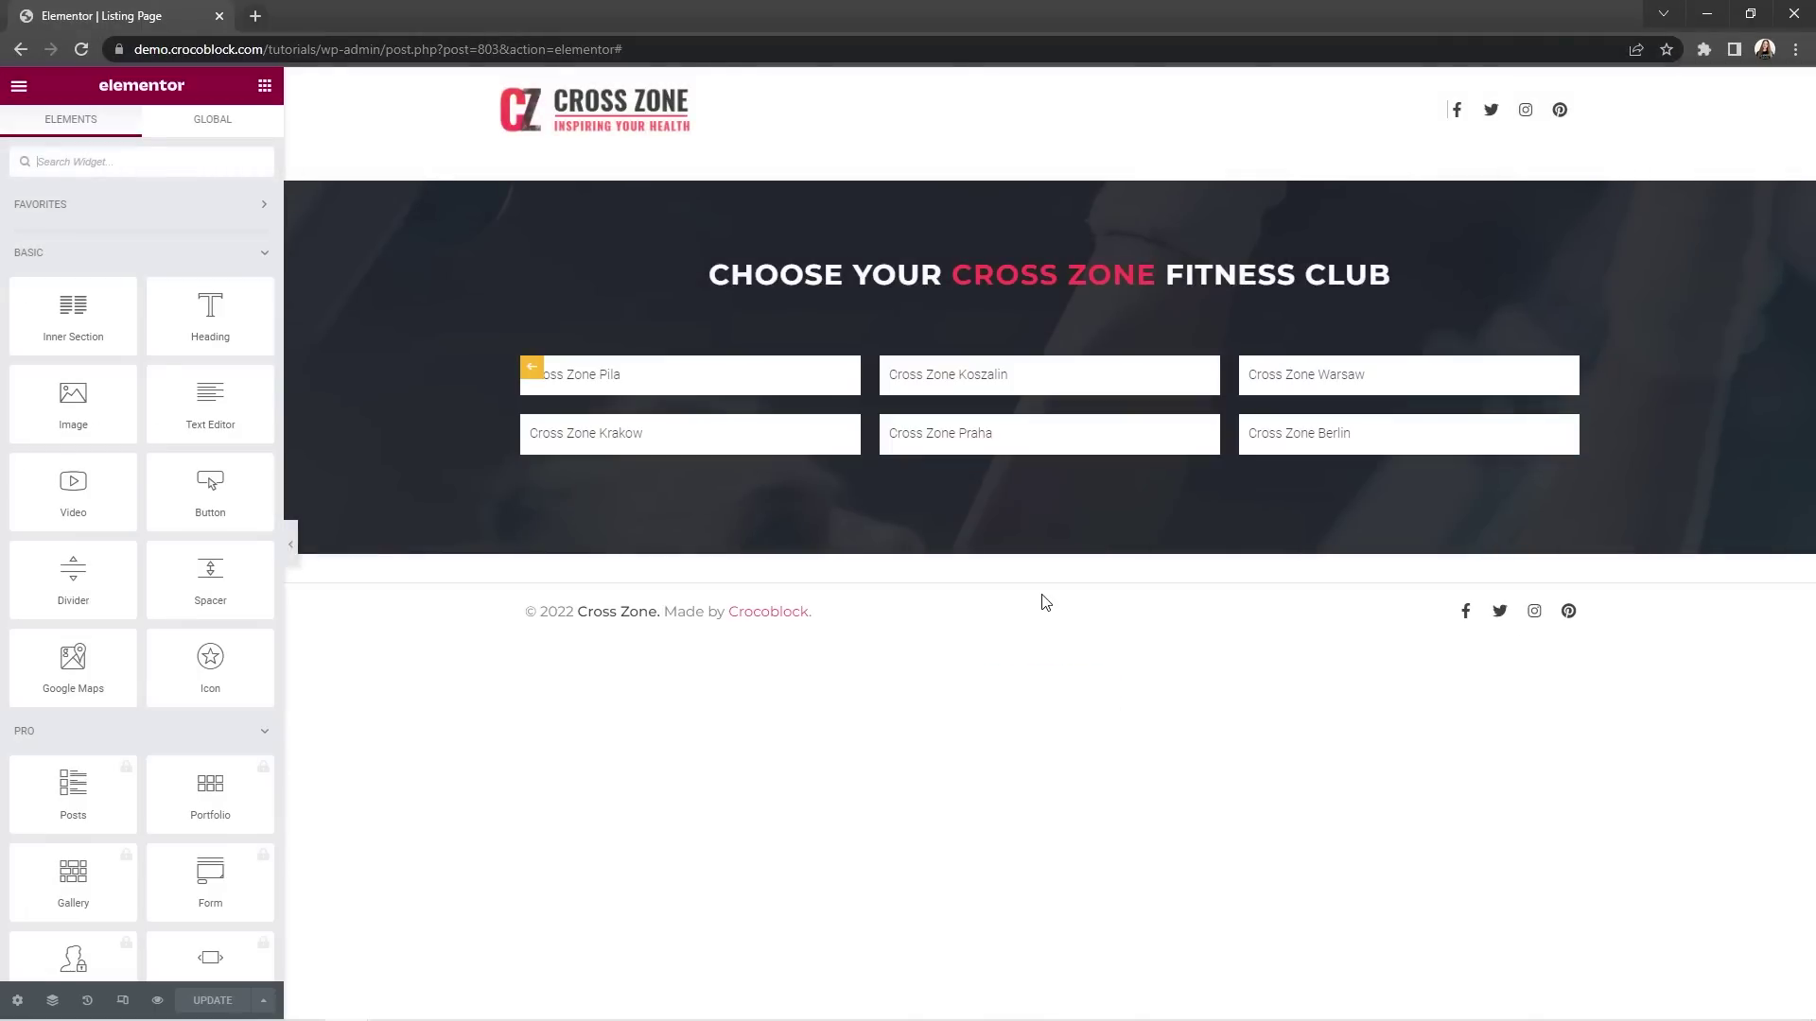
Set the listing item's preview width to 30.
{"action": "left_click", "coordinate": [17, 1001]}
{"action": "left_click", "coordinate": [113, 294]}
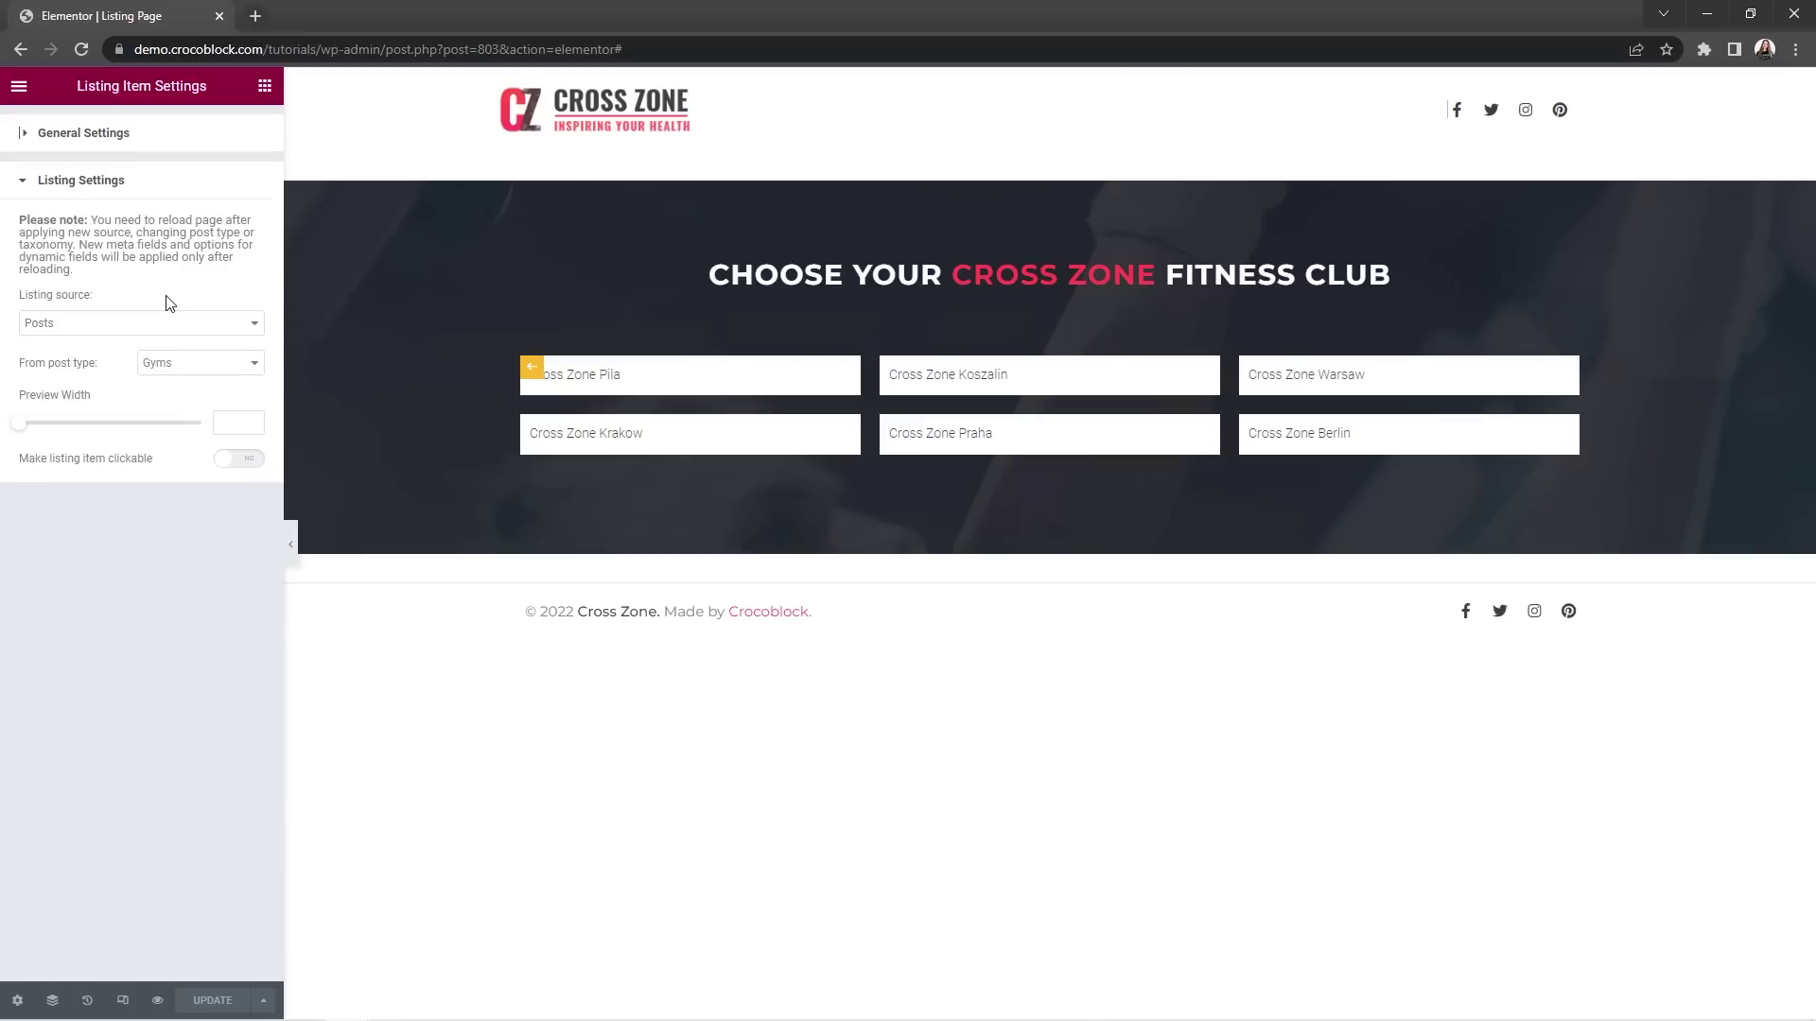
{"action": "left_click", "coordinate": [227, 424]}
{"action": "type", "text": "300"}
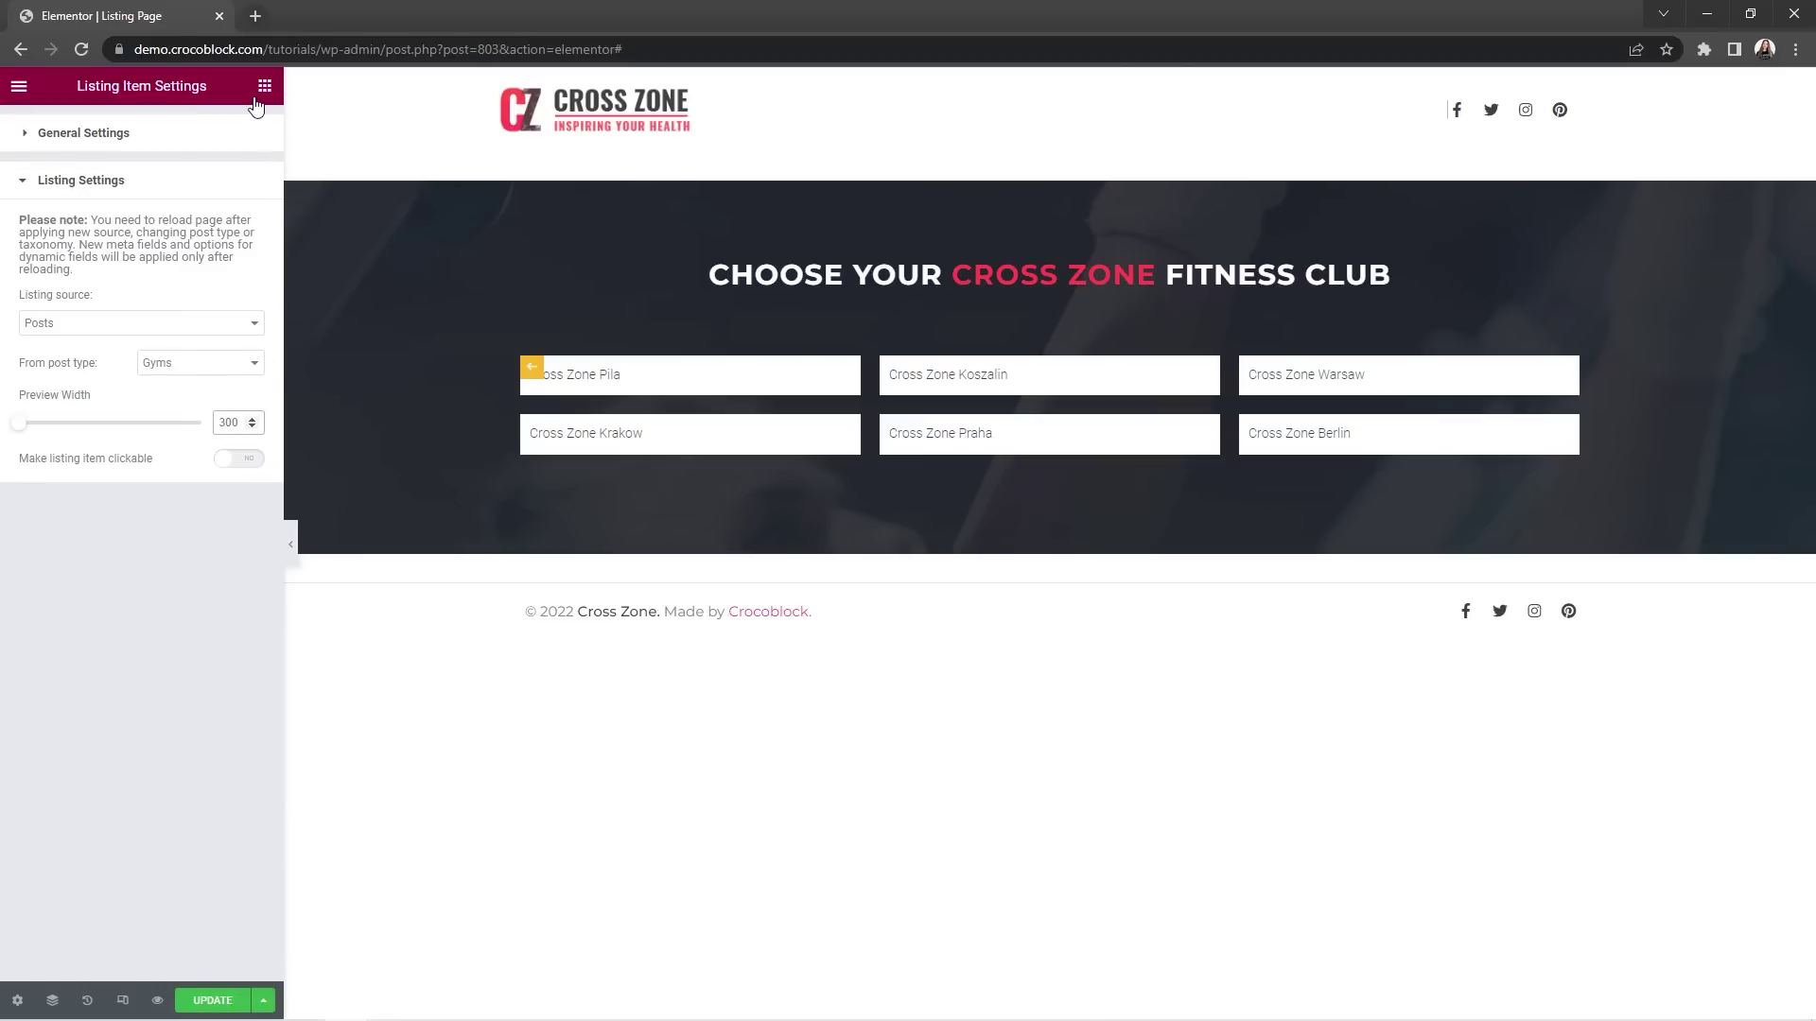
Add a Dynamic Image thumbnail to the card and paste copied styling onto the club title.
{"action": "left_click", "coordinate": [265, 86]}
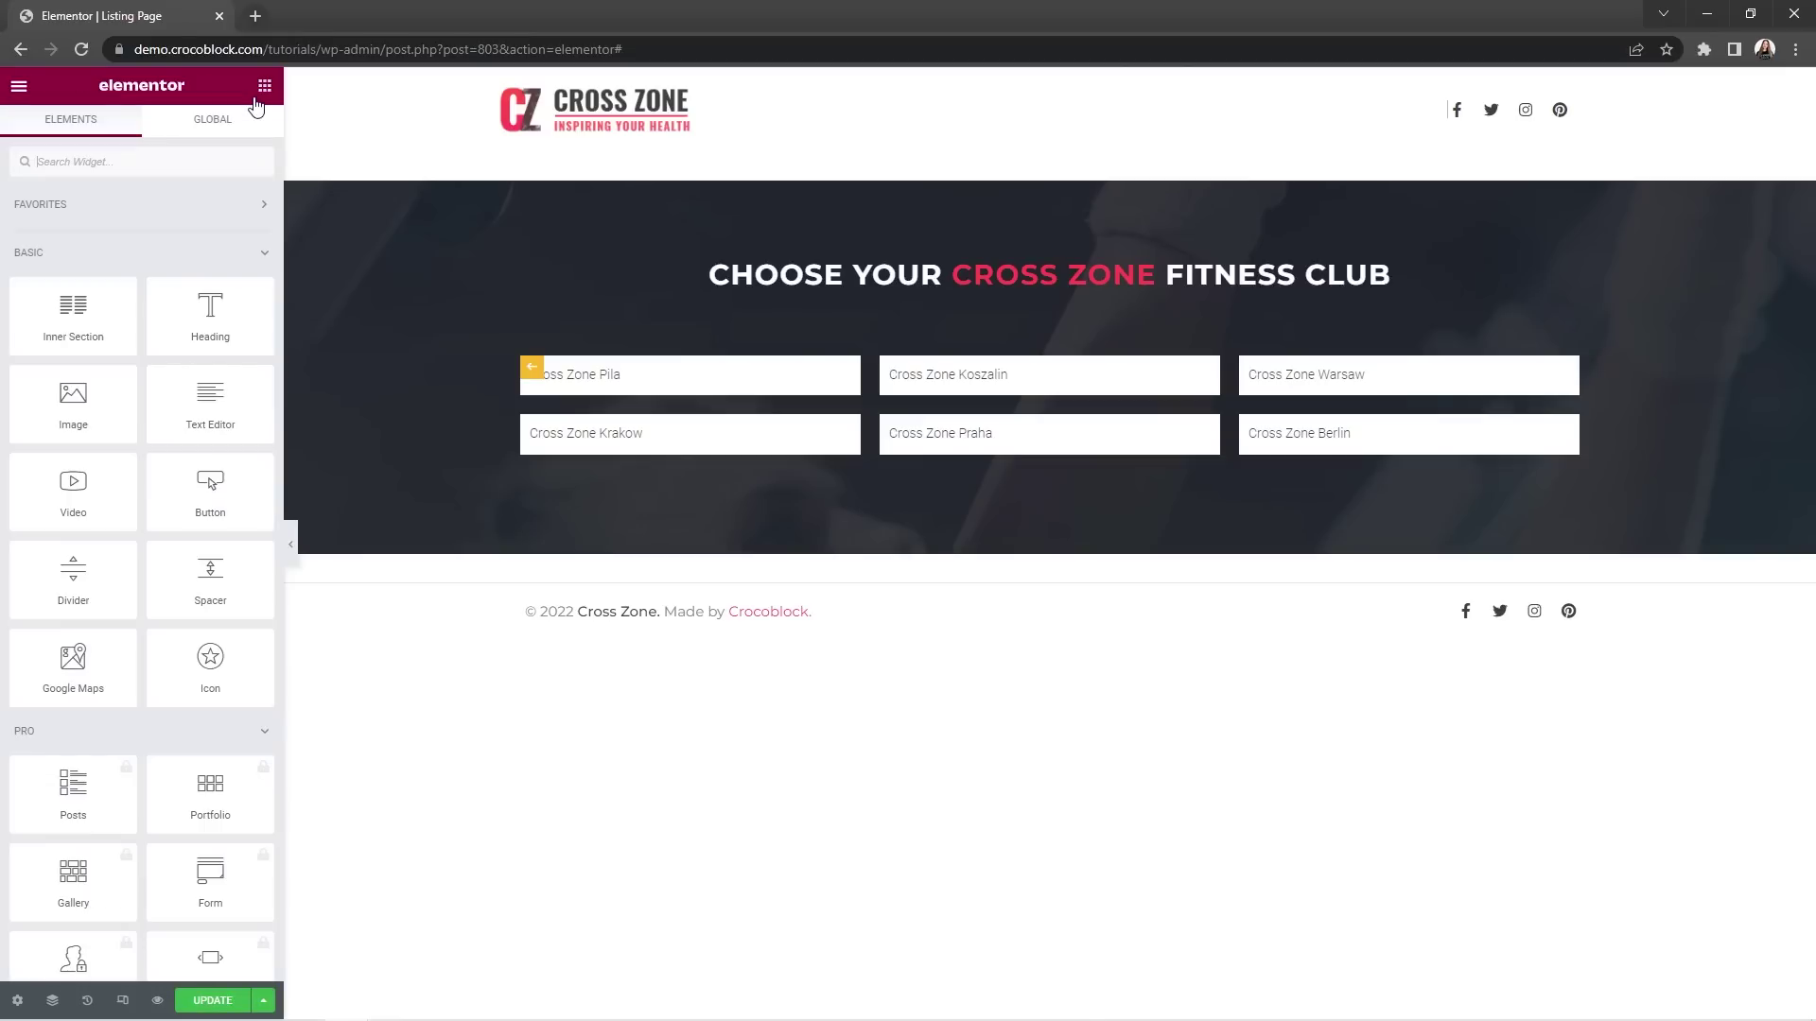
{"action": "type", "text": "Dynamic Image"}
{"action": "left_click_drag", "start_coordinate": [72, 224], "coordinate": [609, 376]}
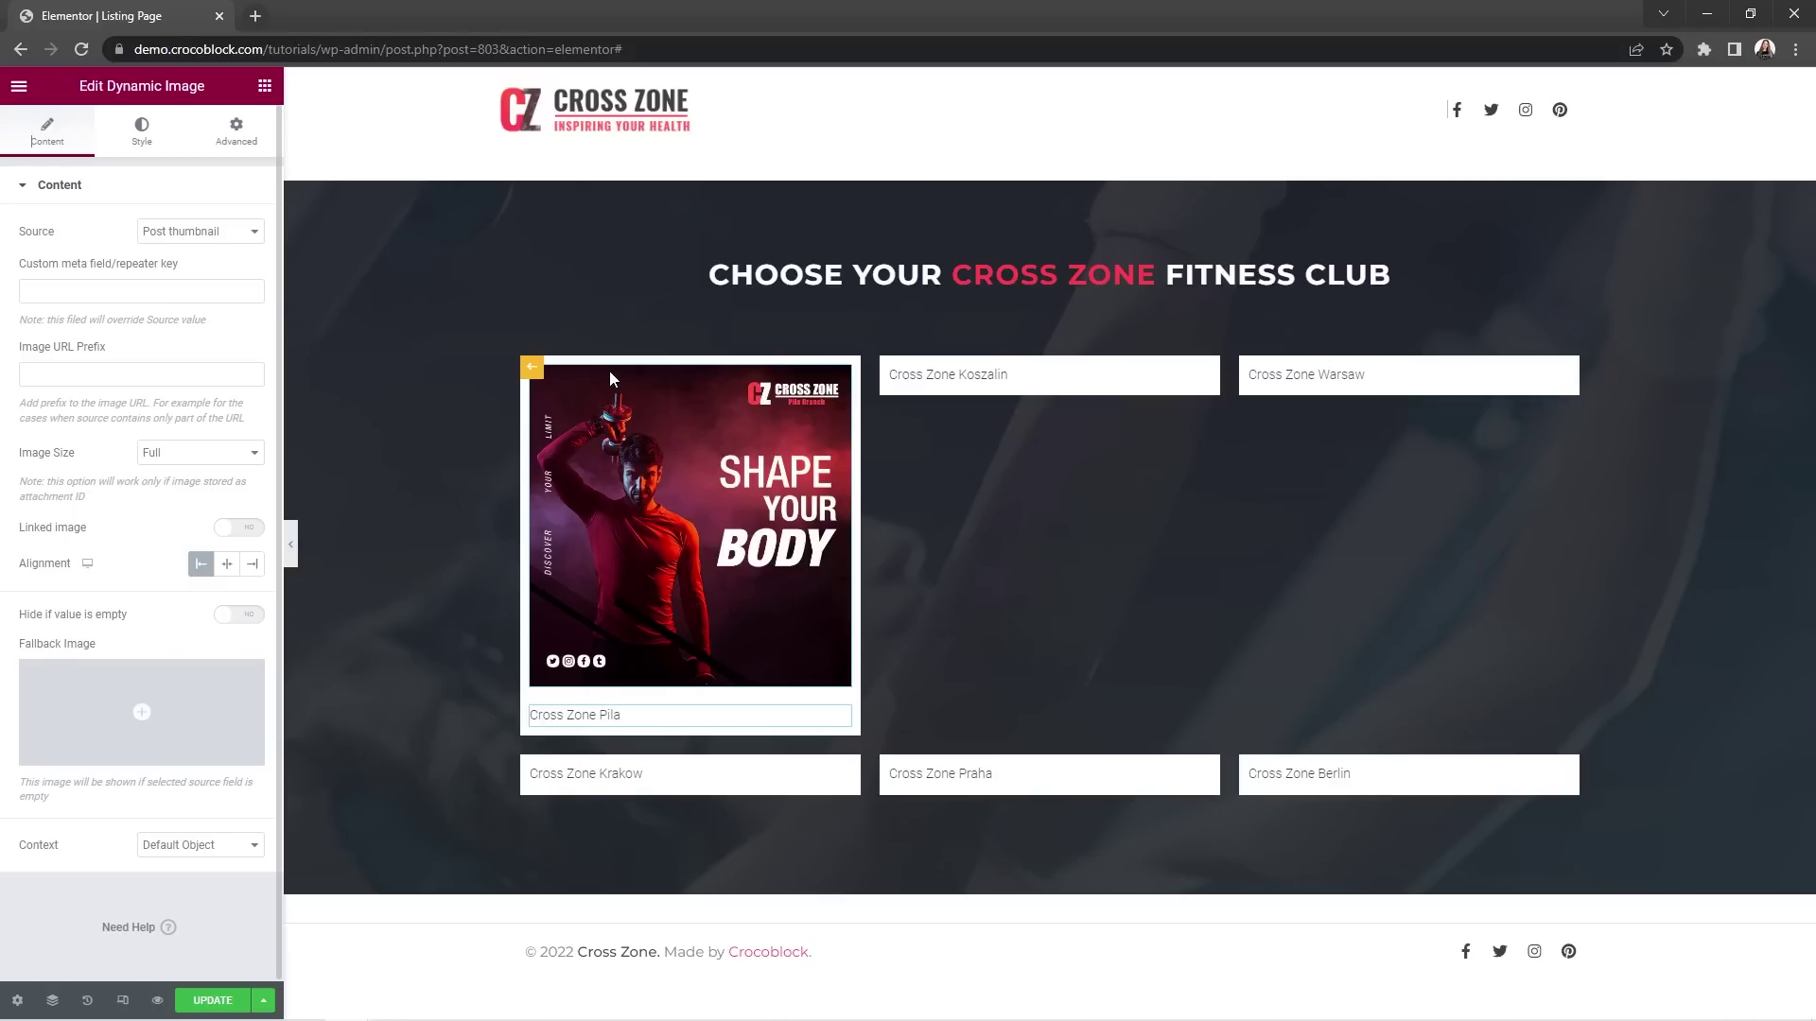
{"action": "right_click", "coordinate": [705, 726]}
{"action": "left_click", "coordinate": [719, 768]}
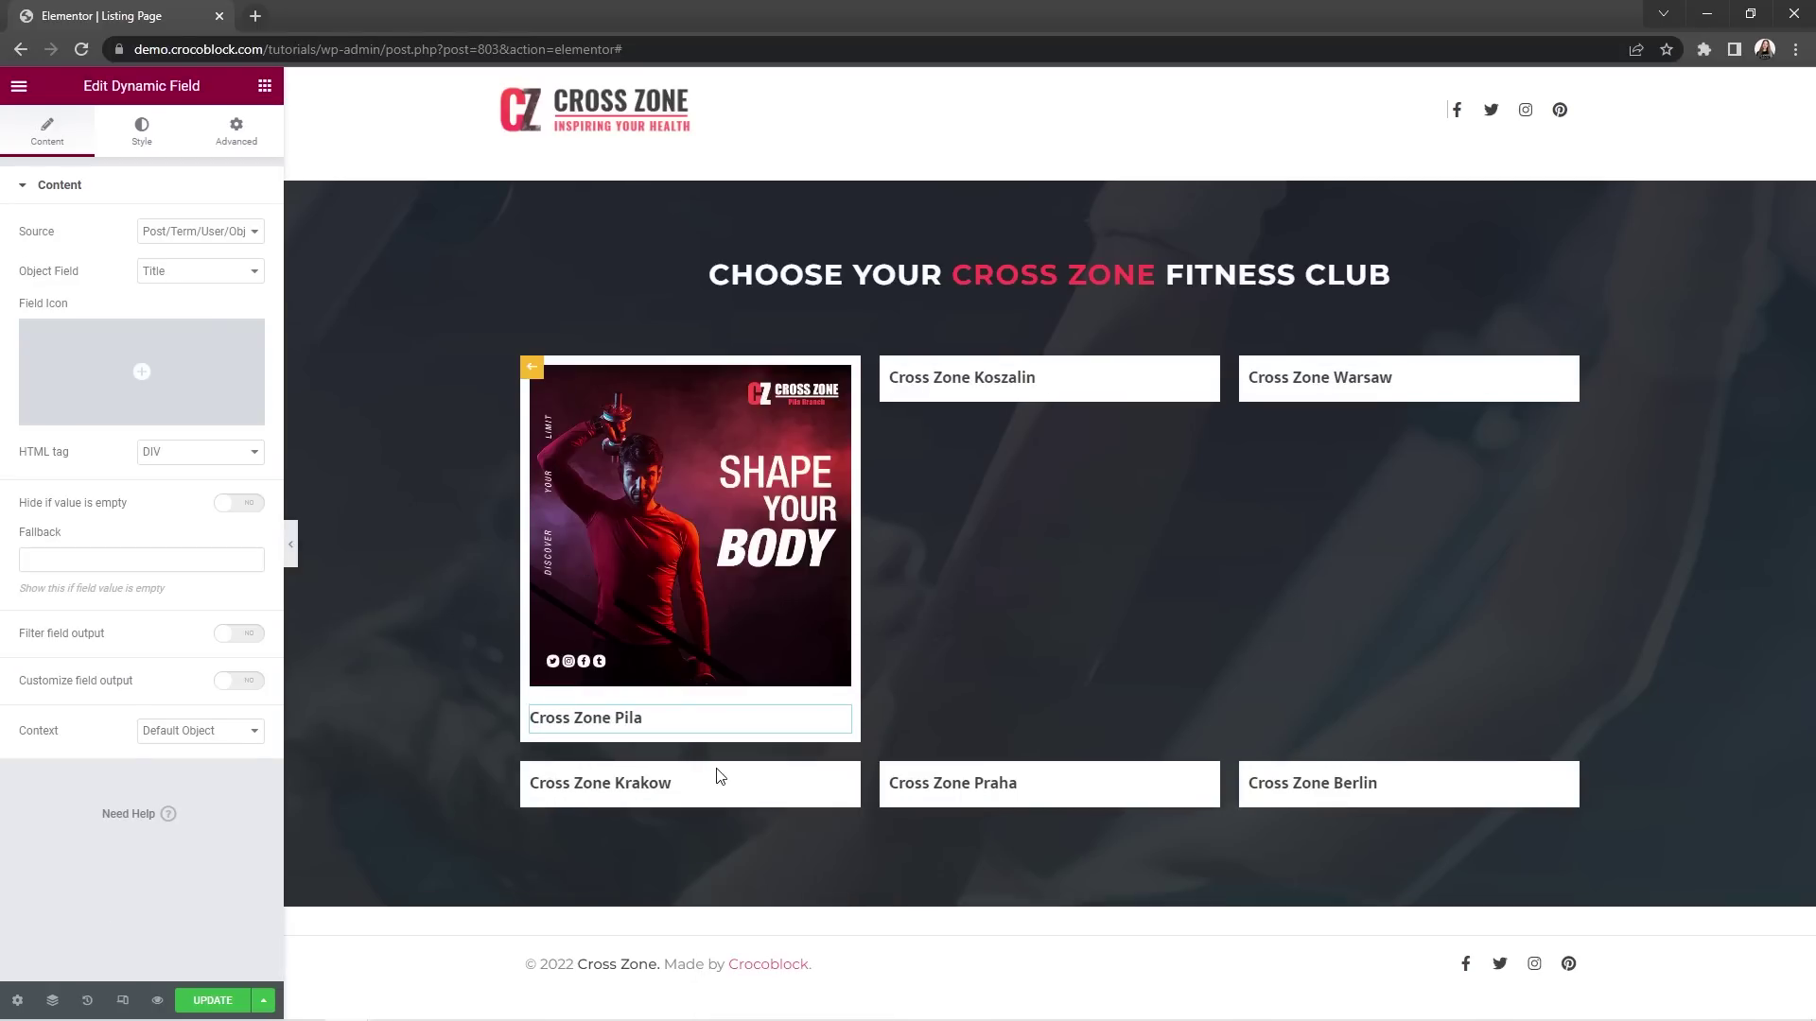
Add a Dynamic Field below the club name showing the Gym Address meta data.
{"action": "left_click", "coordinate": [265, 87]}
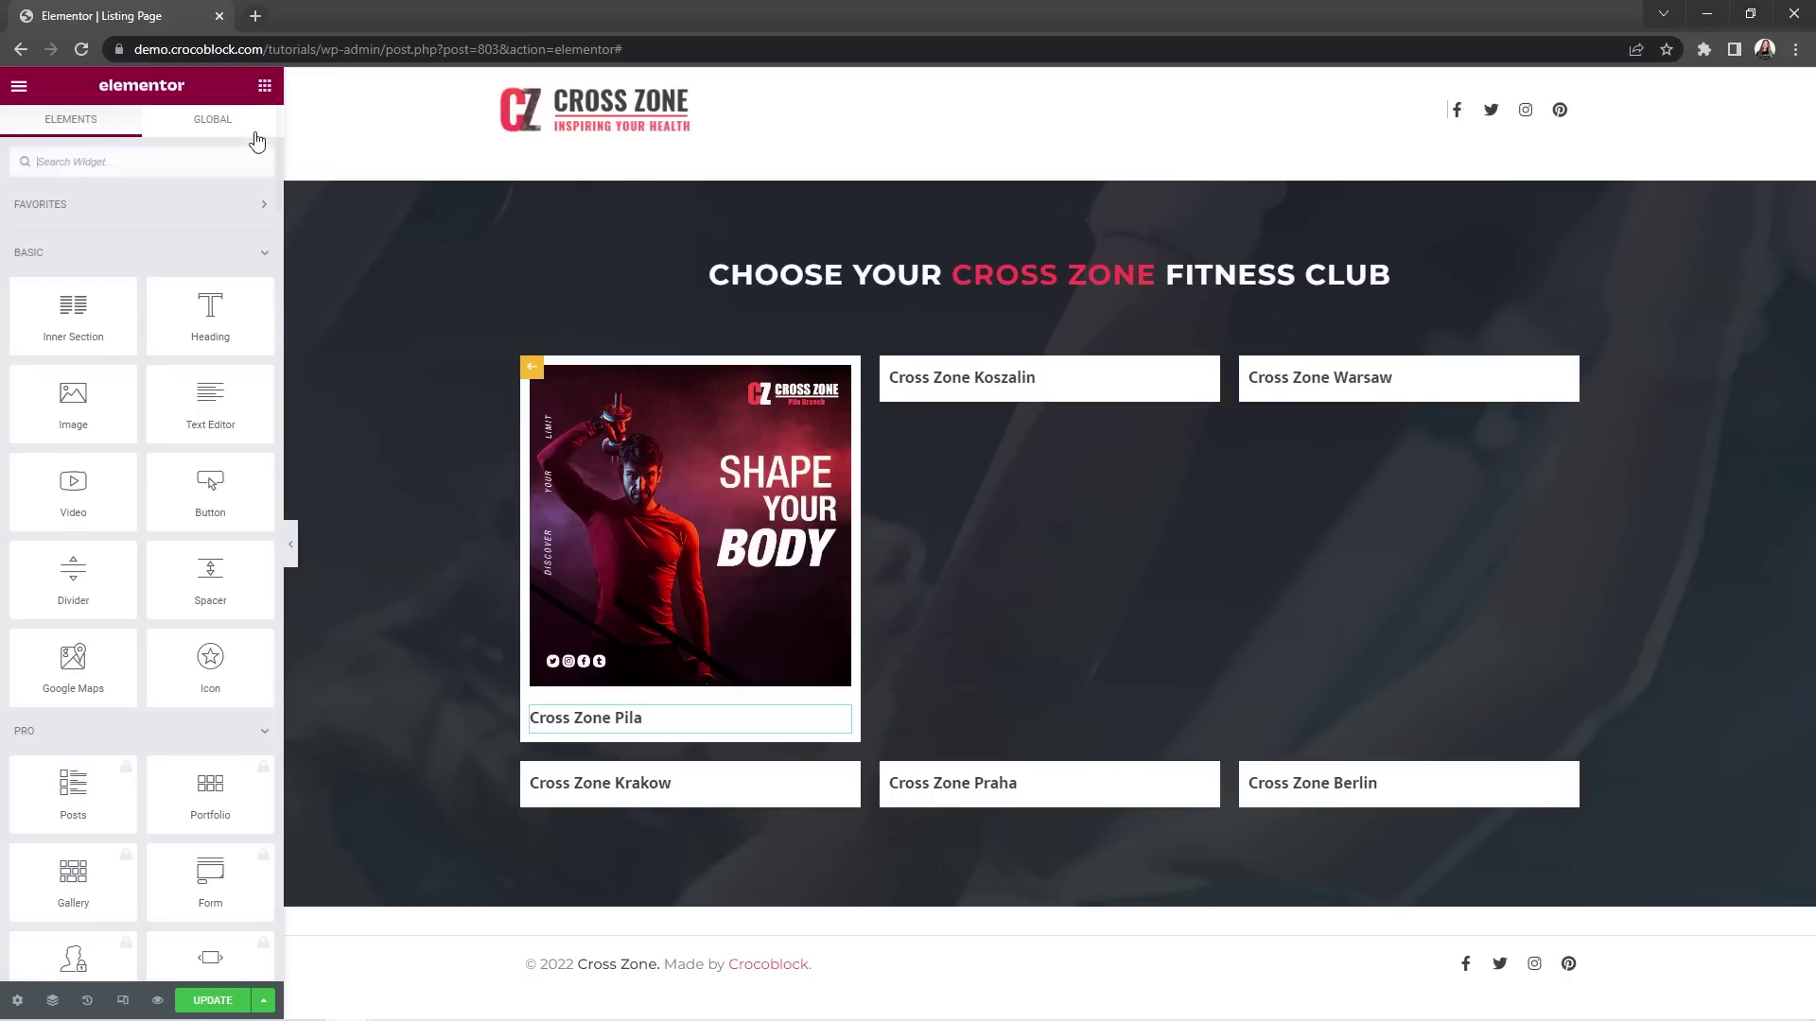
{"action": "type", "text": "Dynamic Field"}
{"action": "left_click_drag", "start_coordinate": [73, 227], "coordinate": [743, 734]}
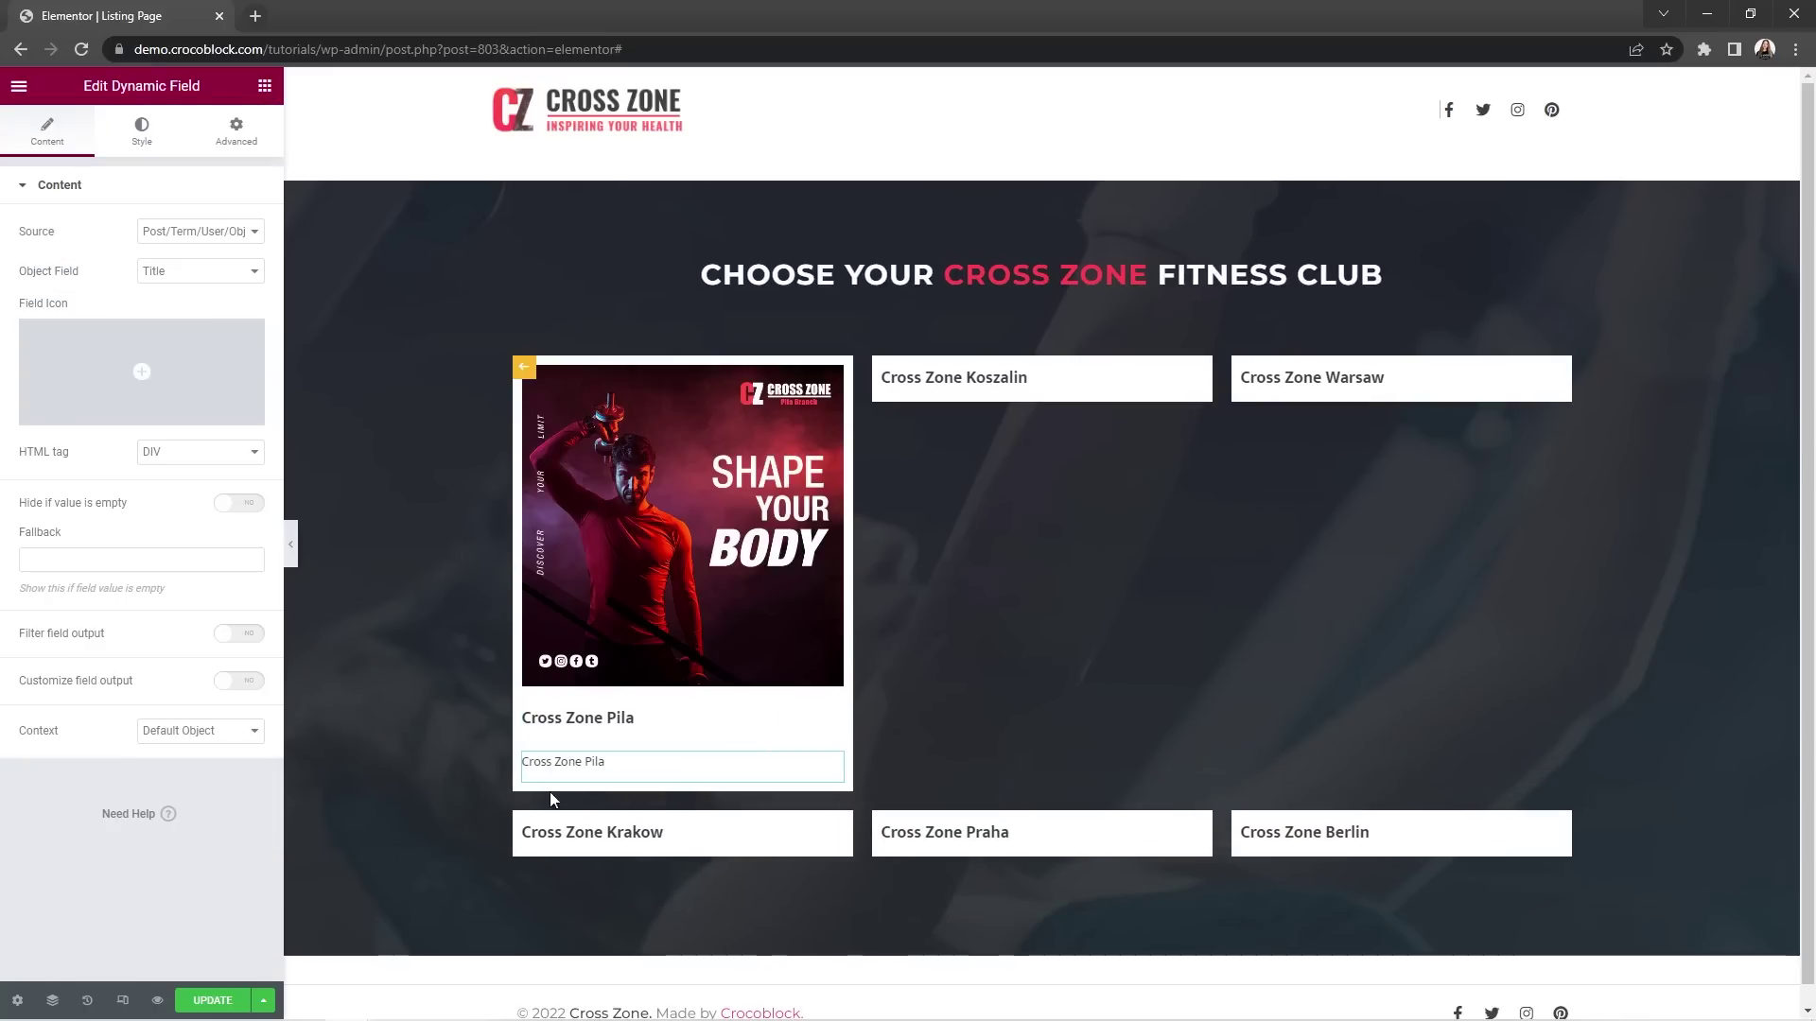
{"action": "left_click", "coordinate": [254, 237]}
{"action": "left_click", "coordinate": [244, 268]}
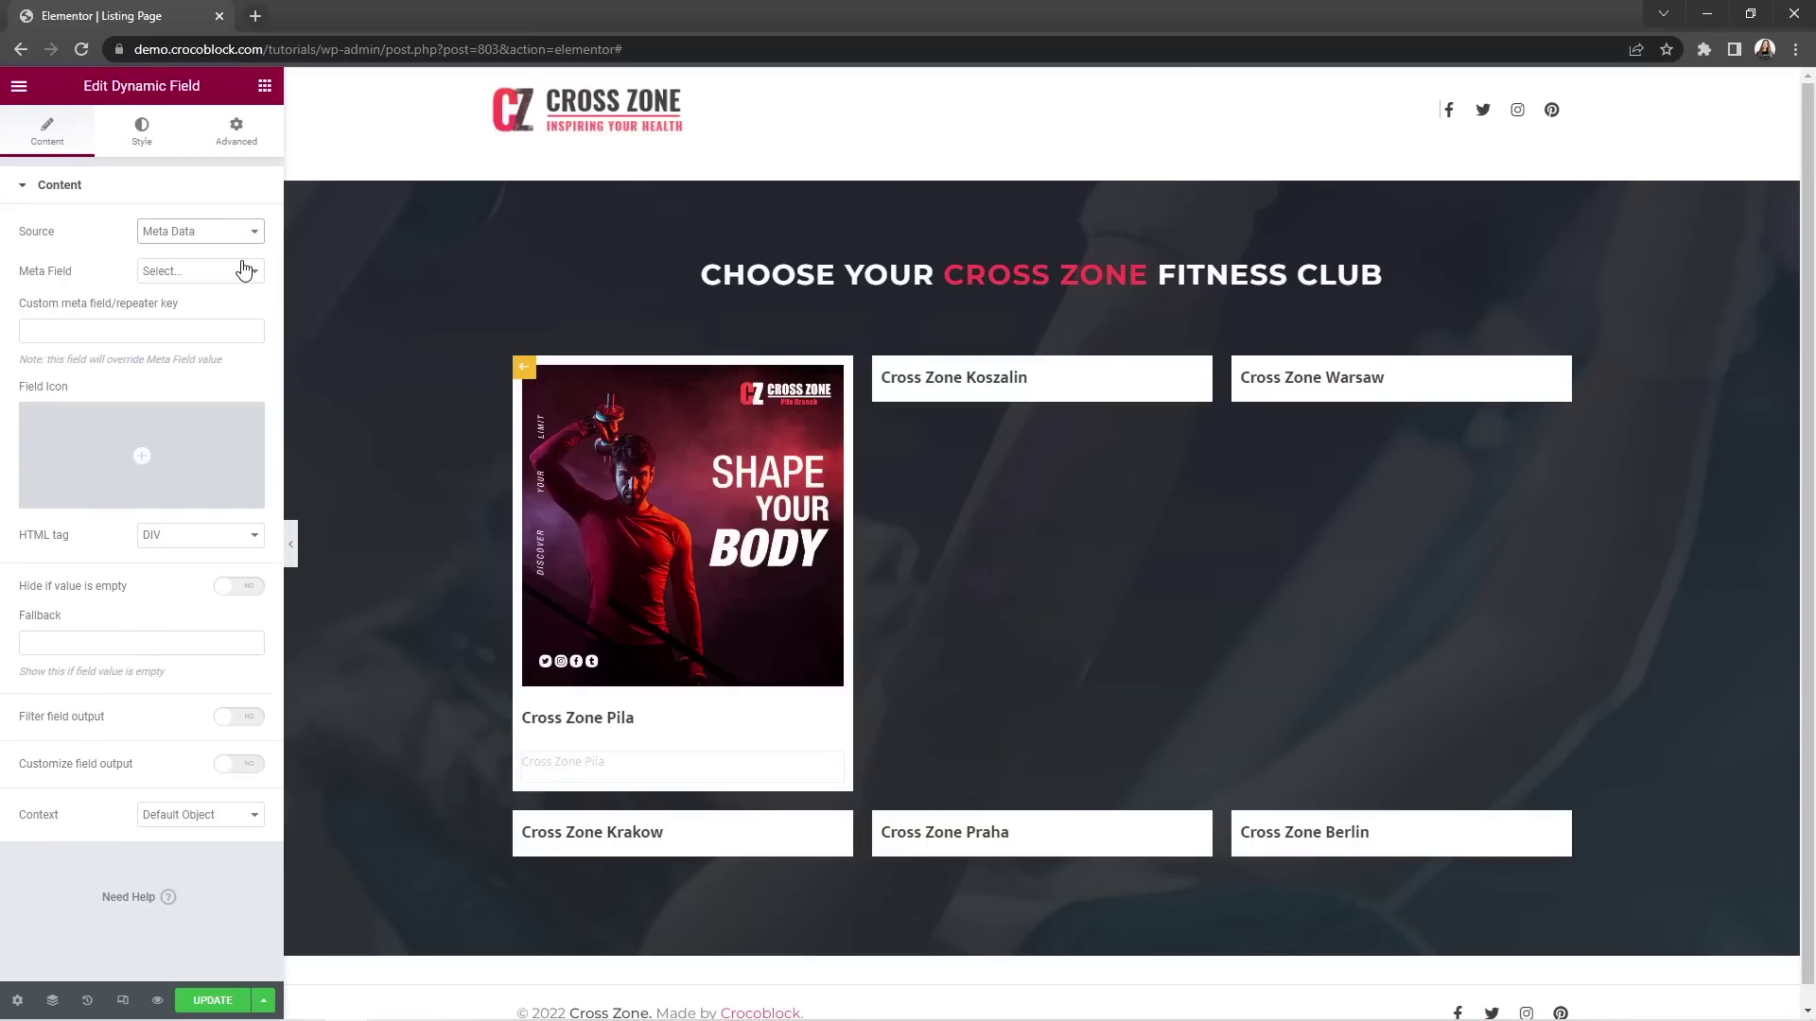
{"action": "left_click", "coordinate": [244, 271]}
{"action": "left_click", "coordinate": [225, 314]}
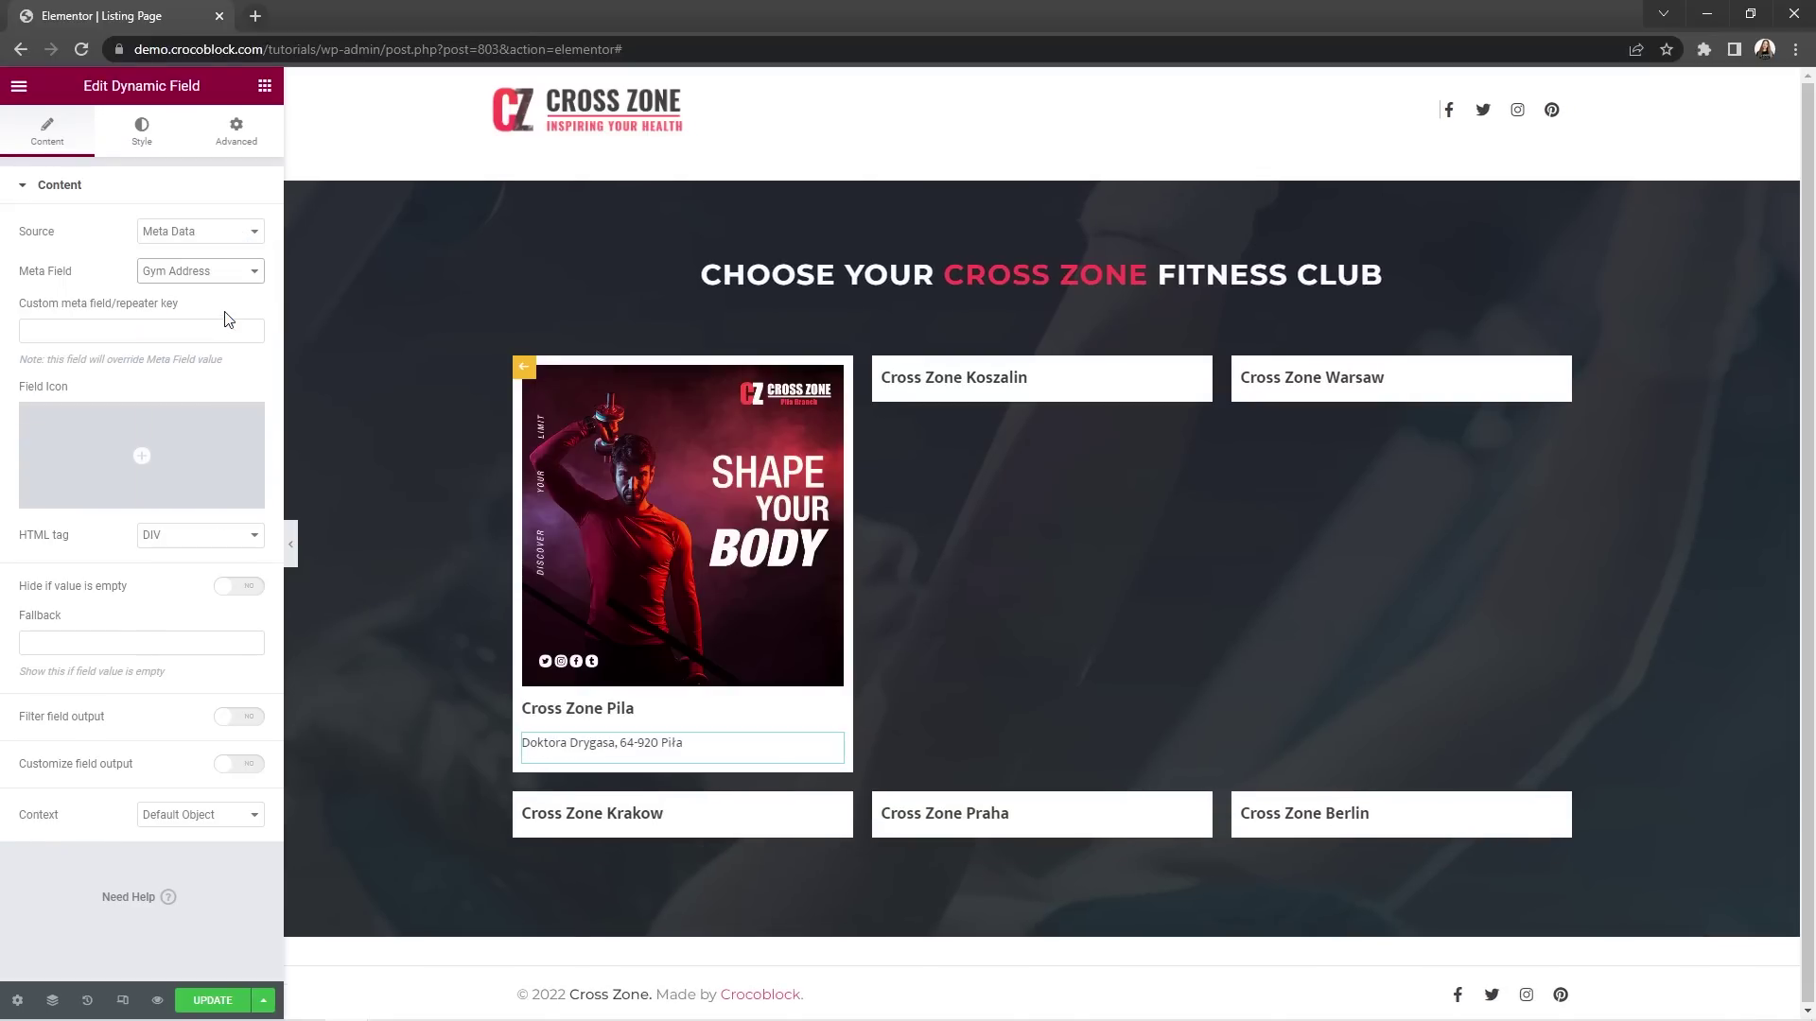
Save the listing item and exit listing edit mode back to the page.
{"action": "left_click", "coordinate": [210, 1000]}
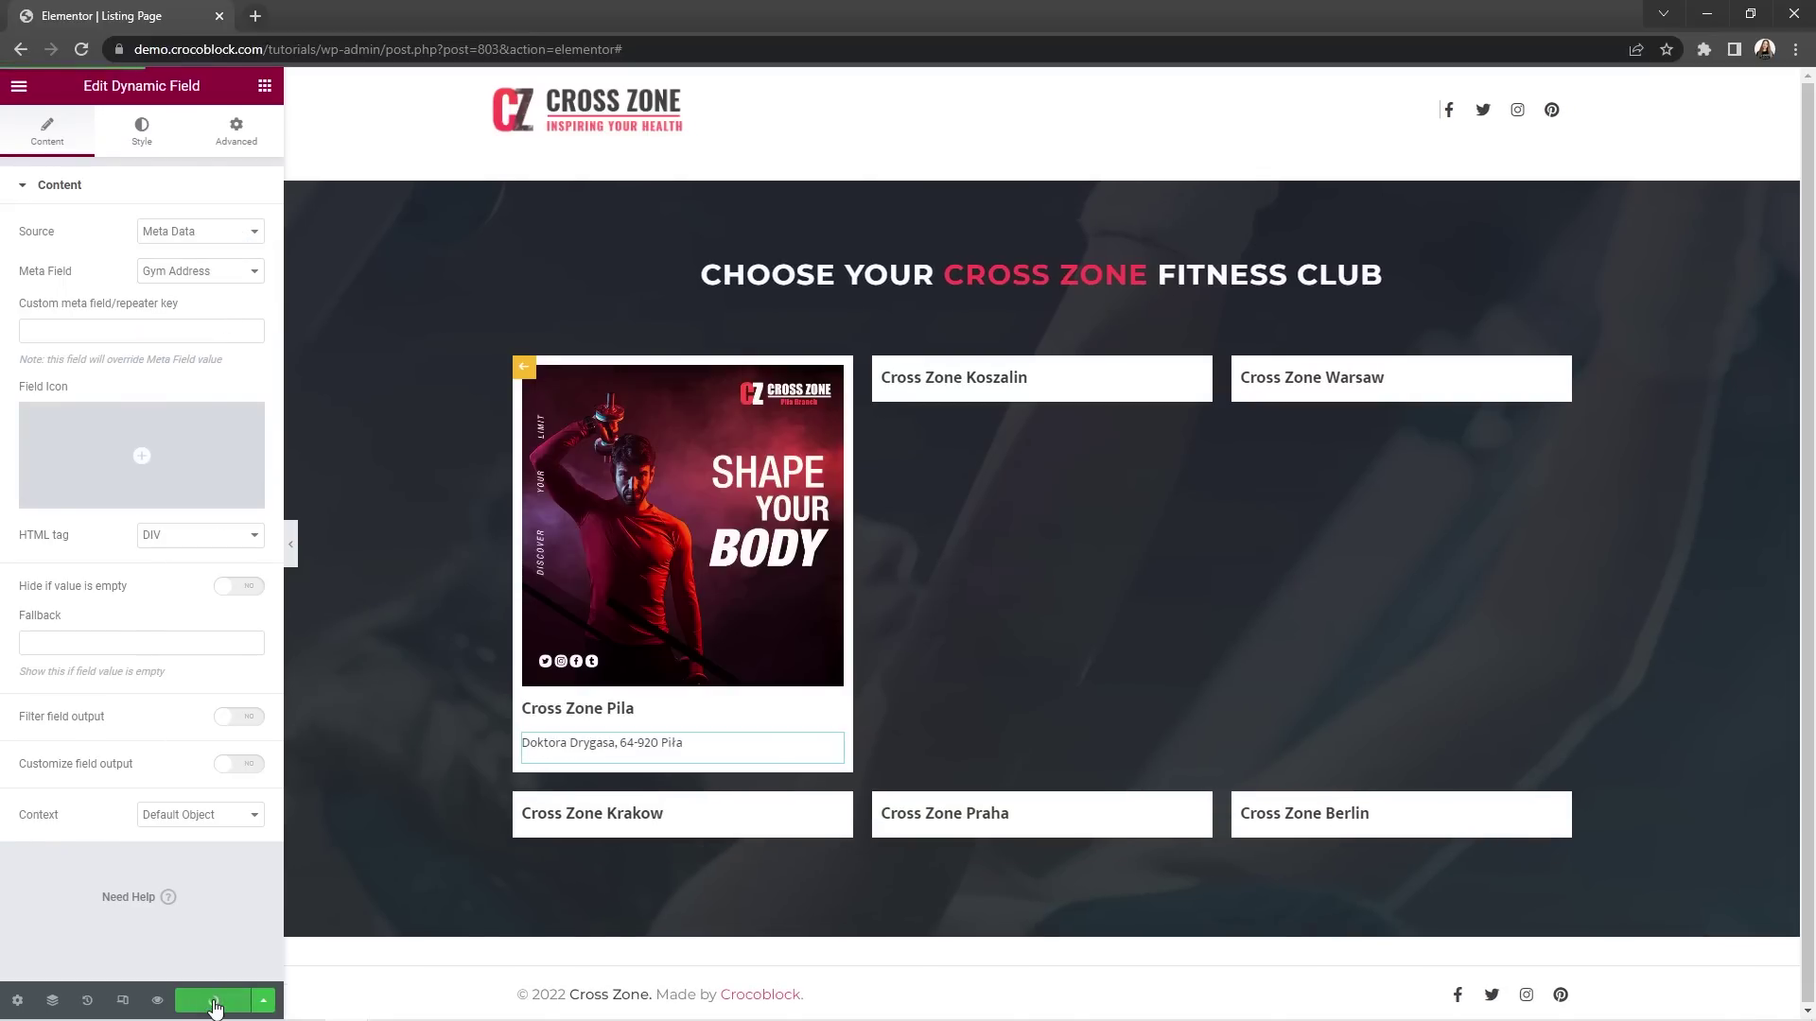
{"action": "left_click", "coordinate": [441, 419]}
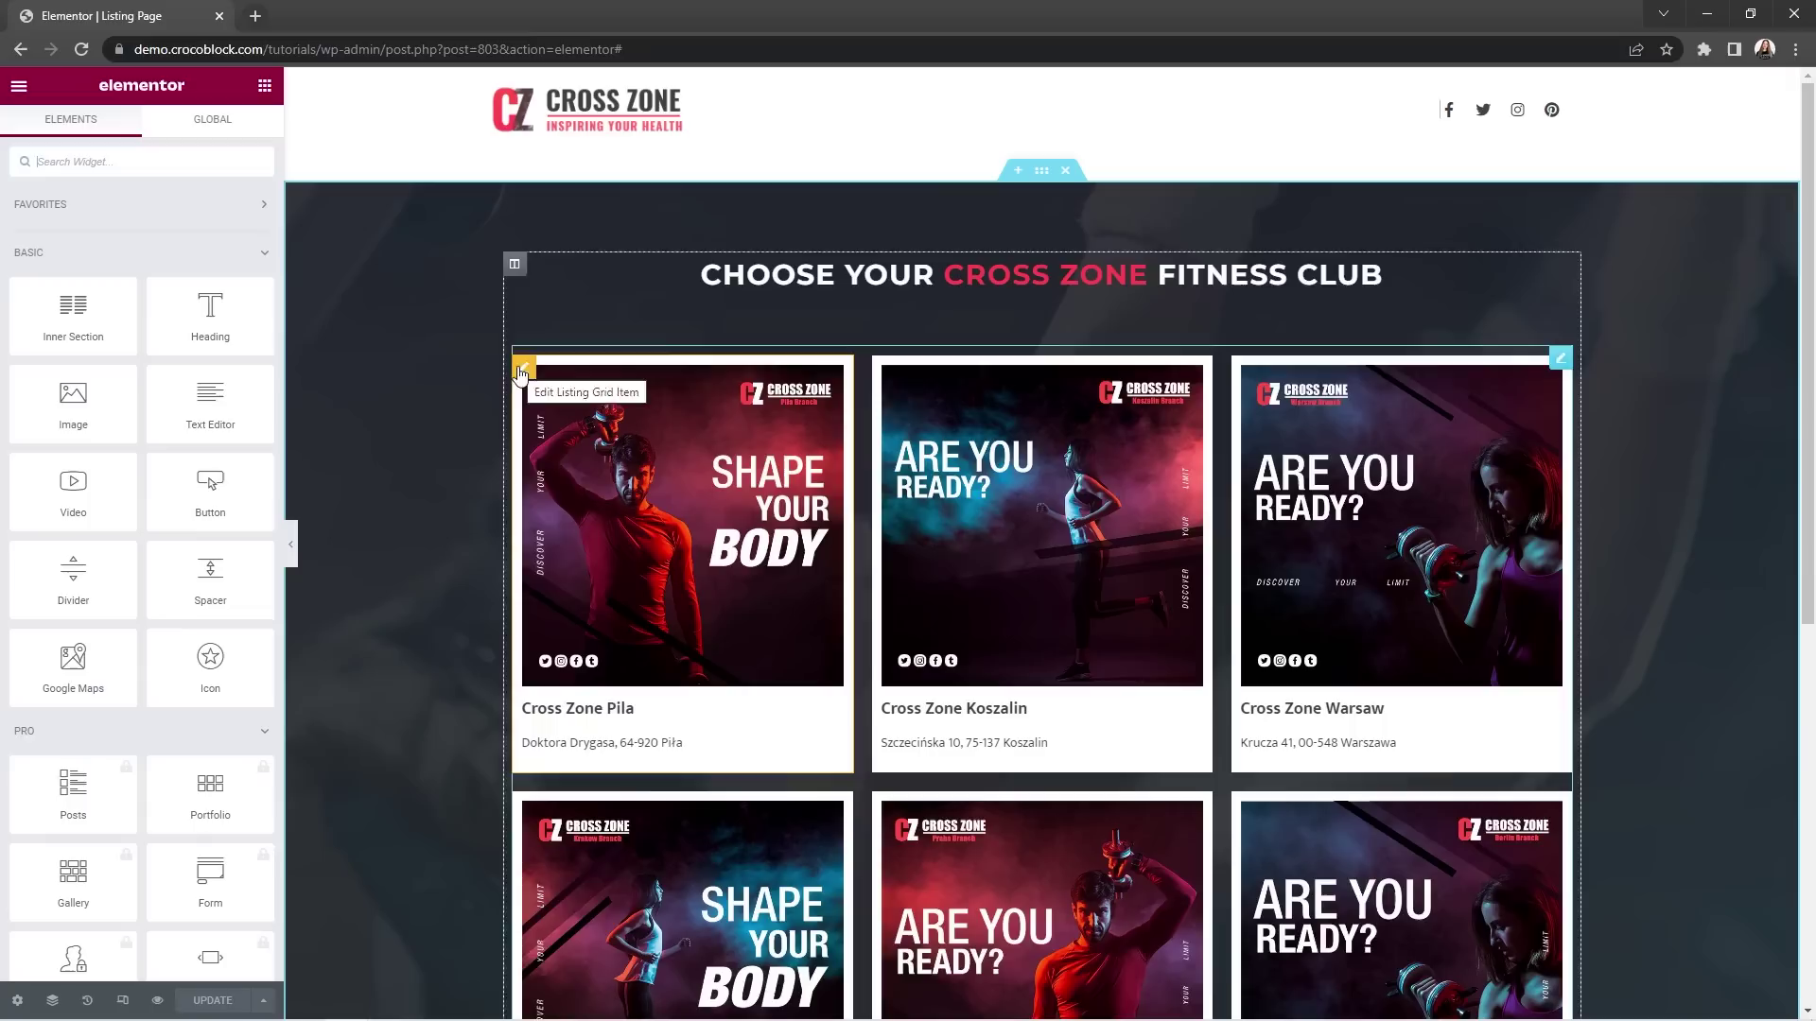
{"action": "scroll", "coordinate": [441, 419], "scroll_direction": "down", "scroll_amount": 3}
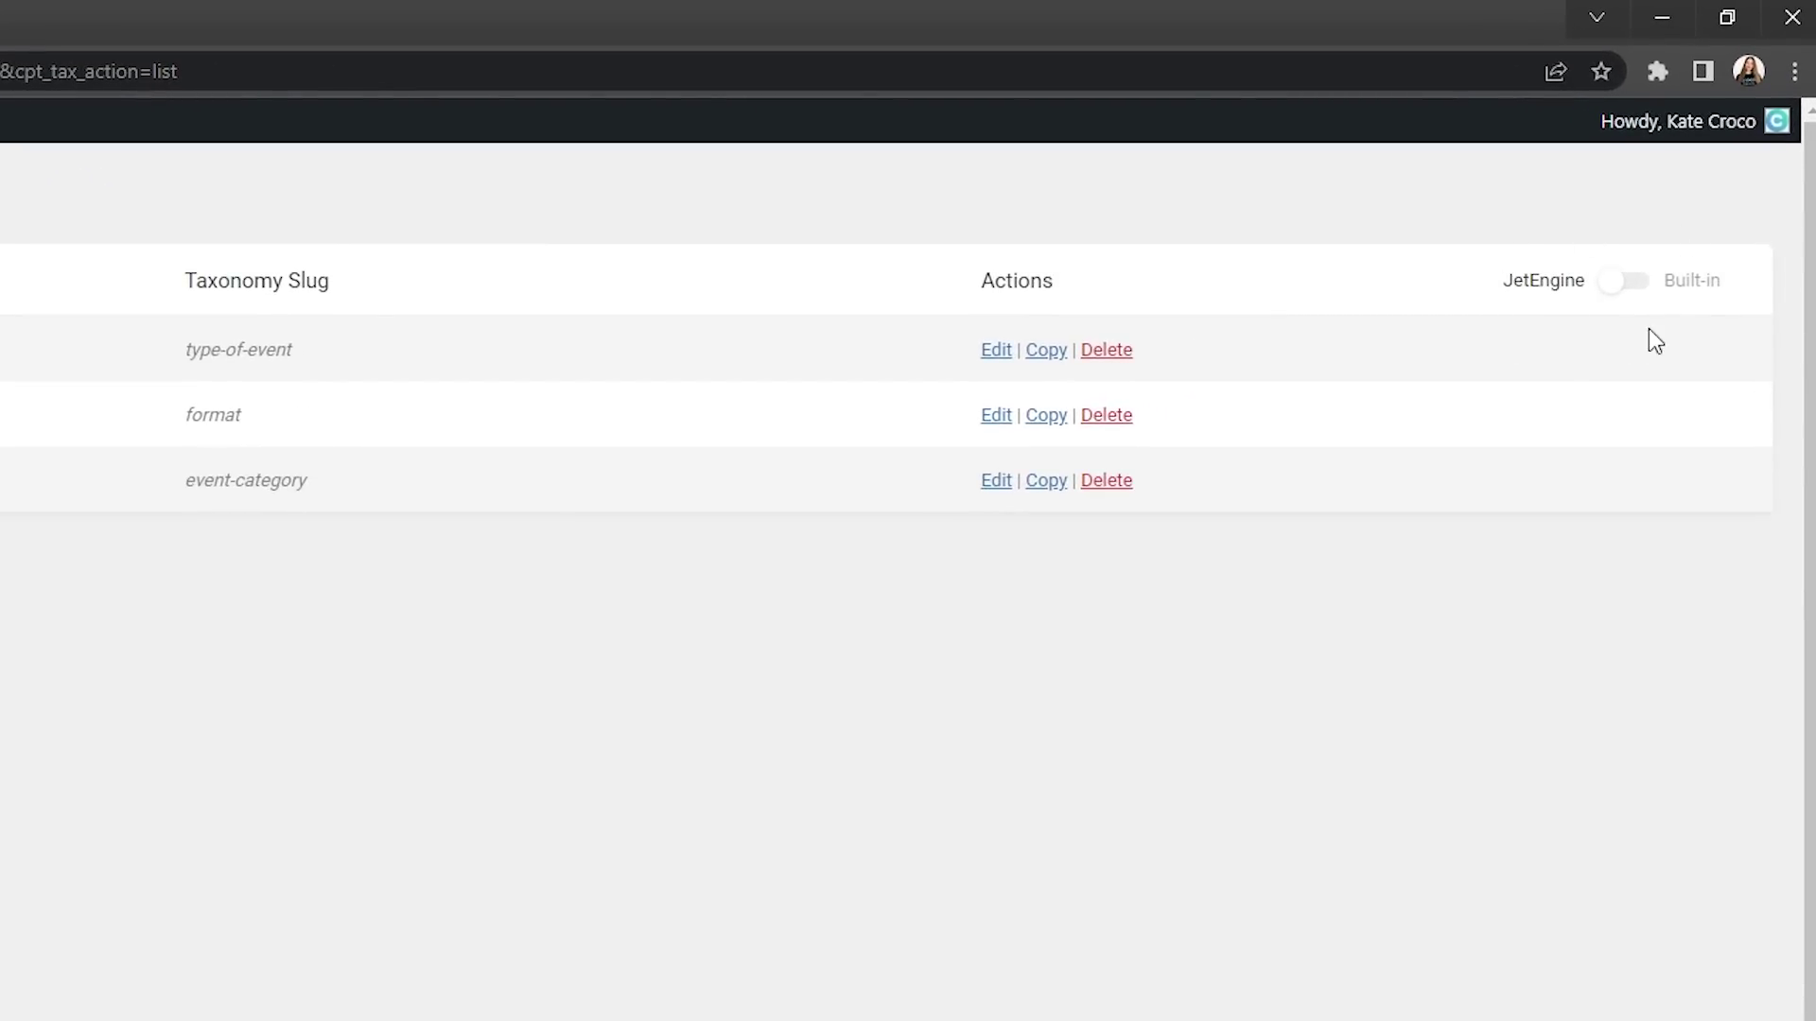
Browse the Built-in taxonomies list, then switch back to the three JetEngine custom taxonomies.
{"action": "left_click", "coordinate": [1641, 283]}
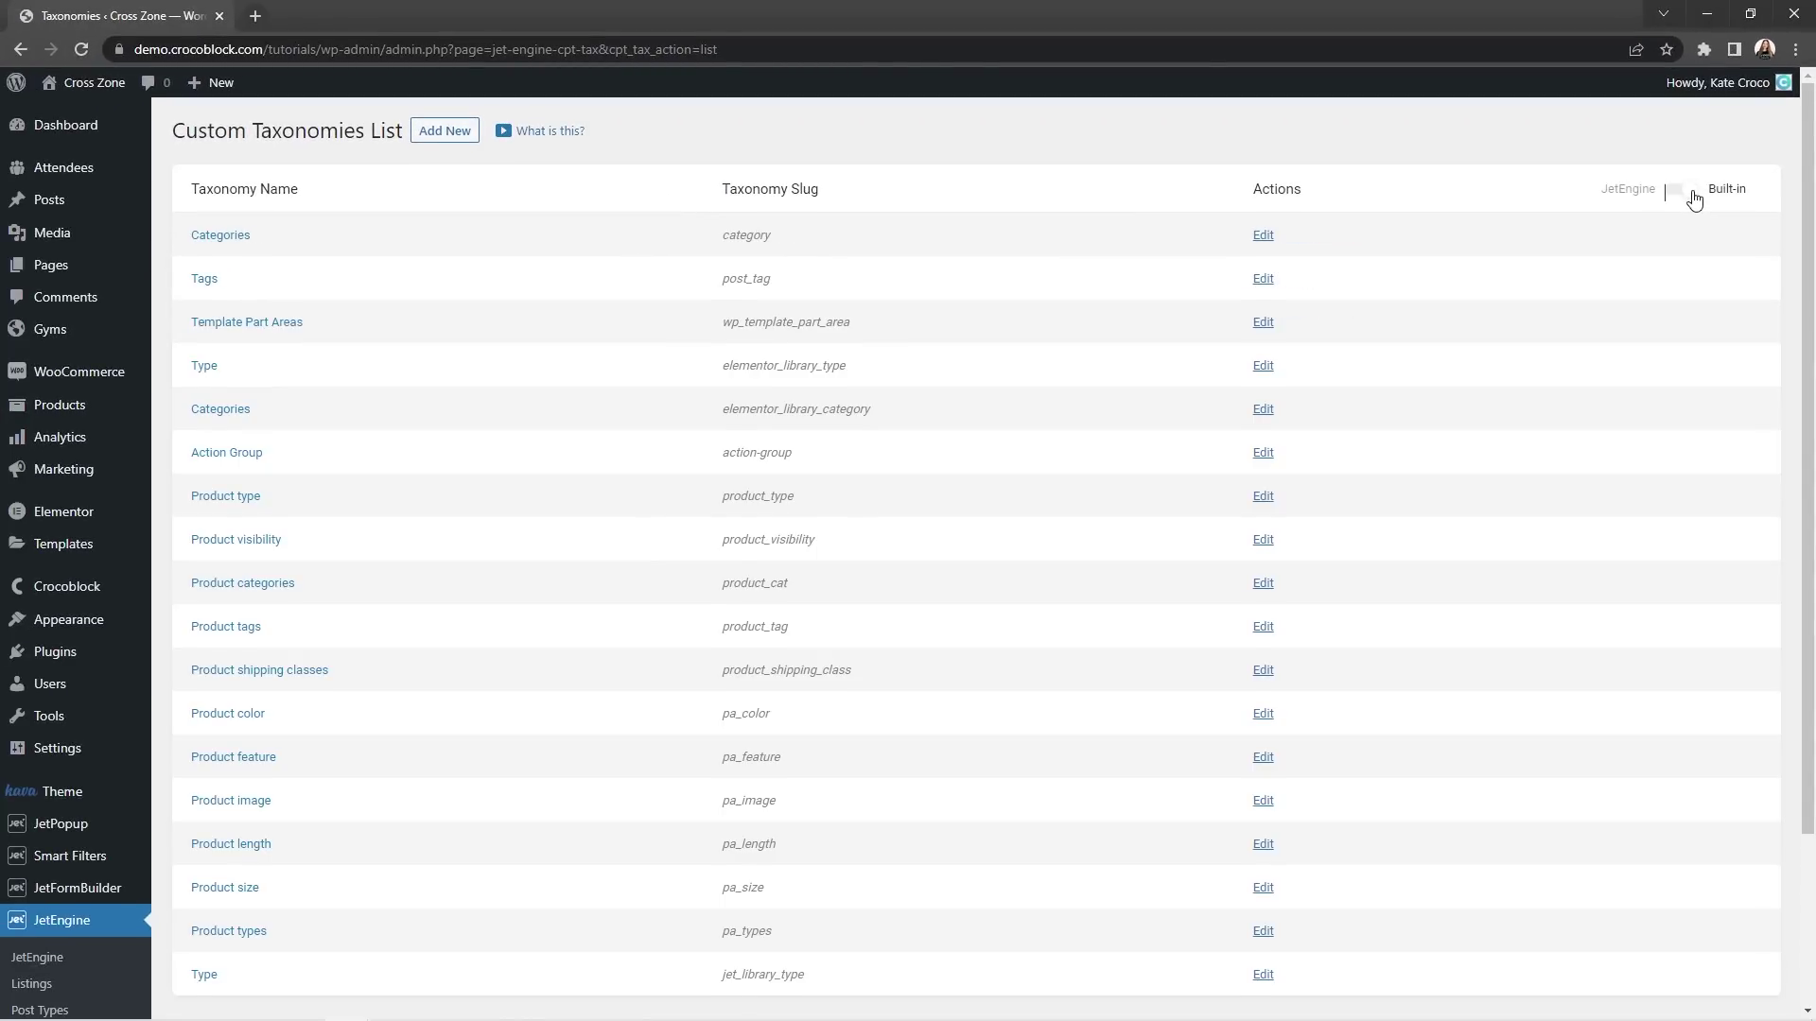
{"action": "scroll", "coordinate": [1694, 199], "scroll_direction": "down", "scroll_amount": 2}
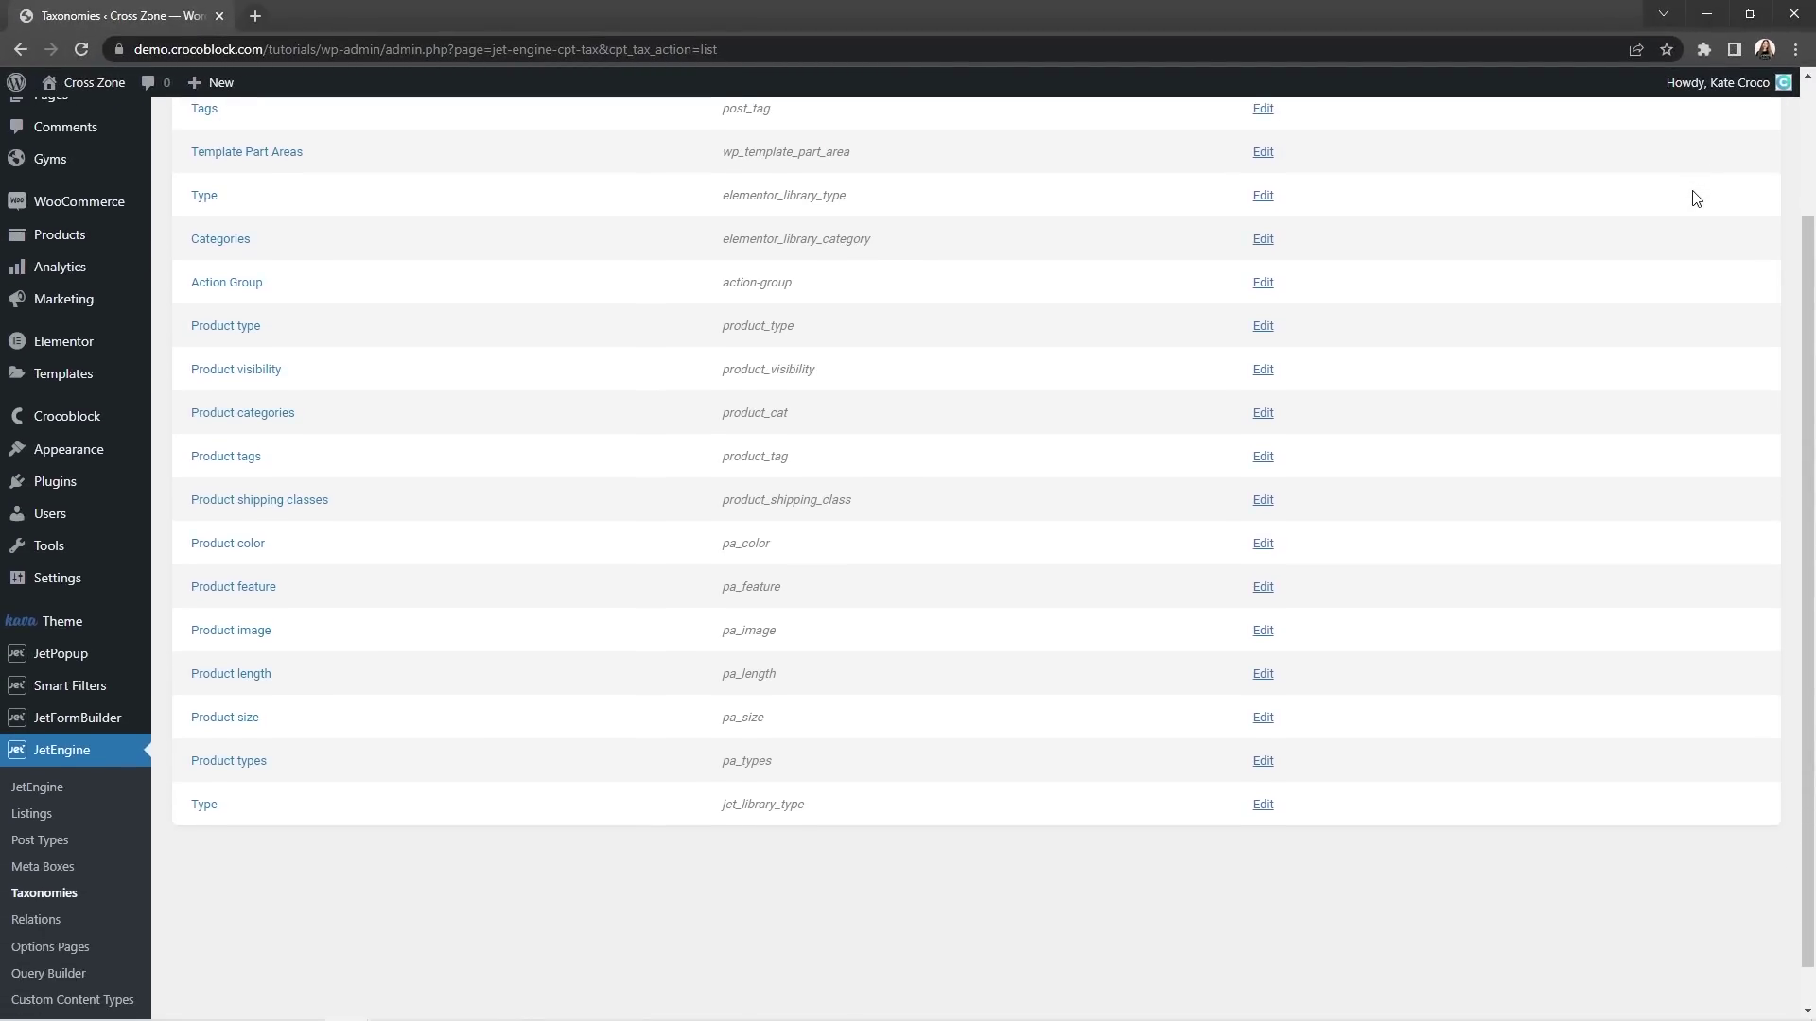
{"action": "scroll", "coordinate": [1693, 199], "scroll_direction": "up", "scroll_amount": 2}
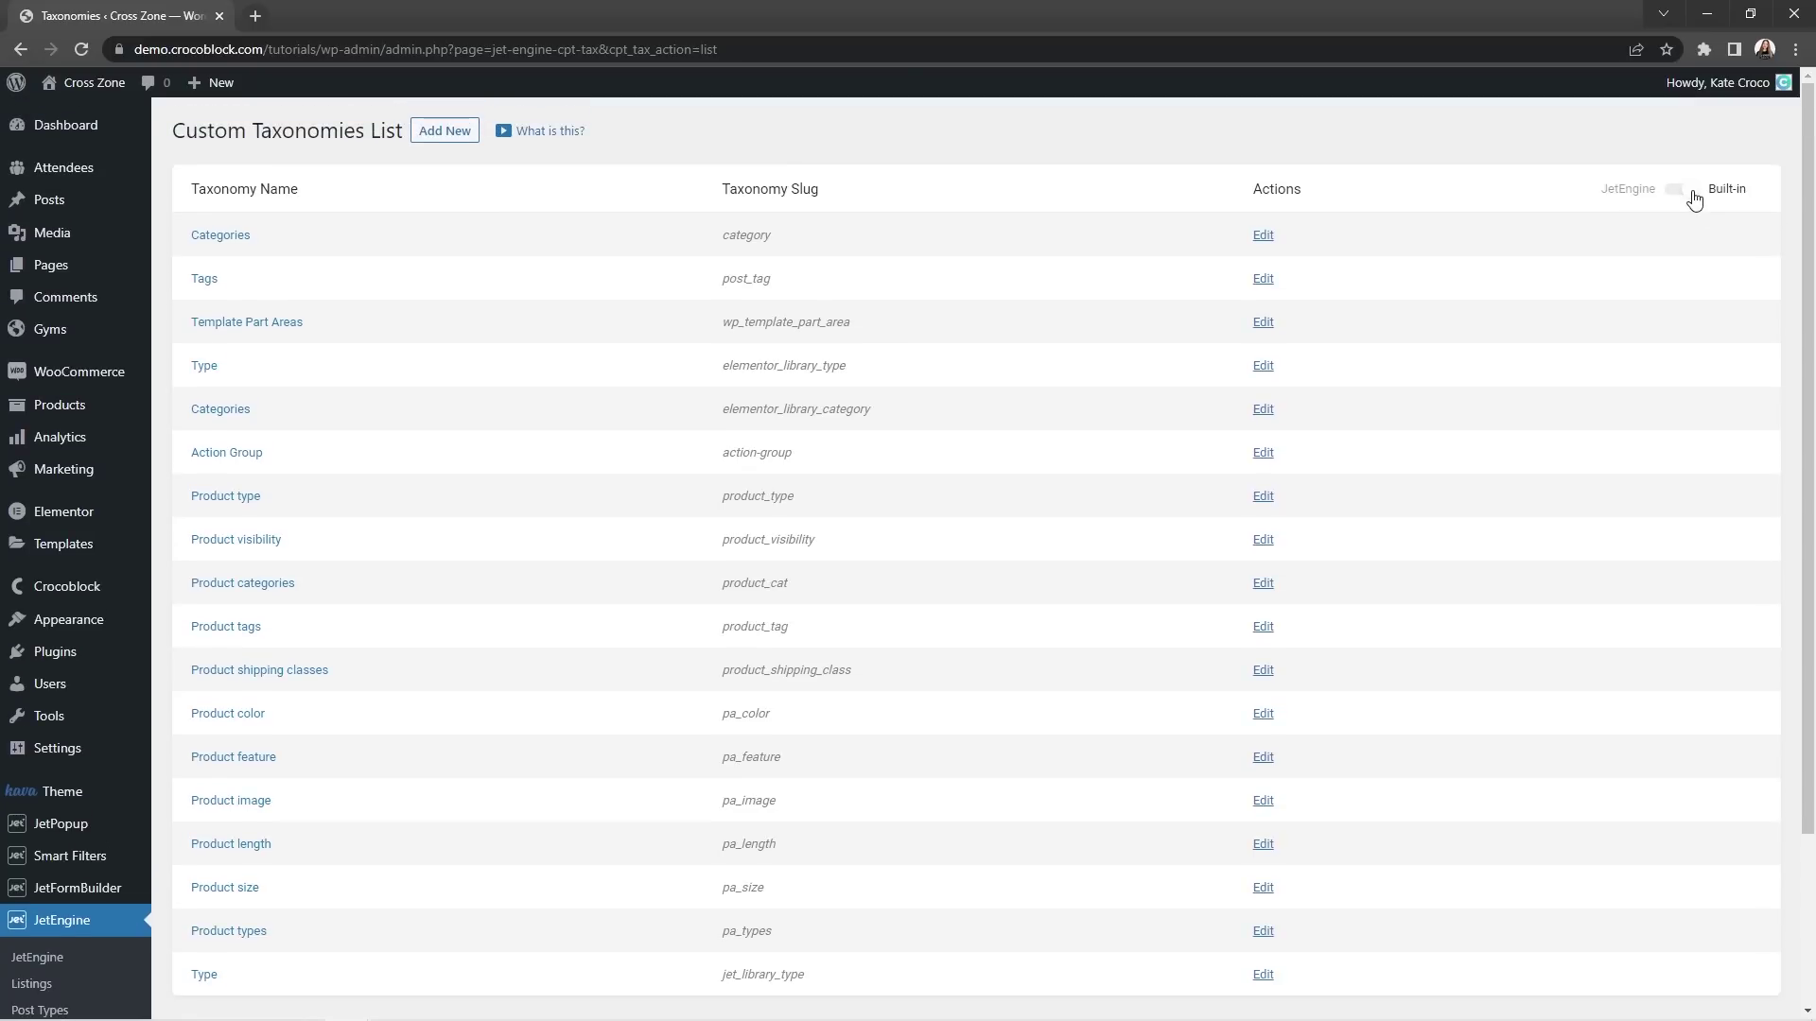
{"action": "left_click", "coordinate": [1694, 199]}
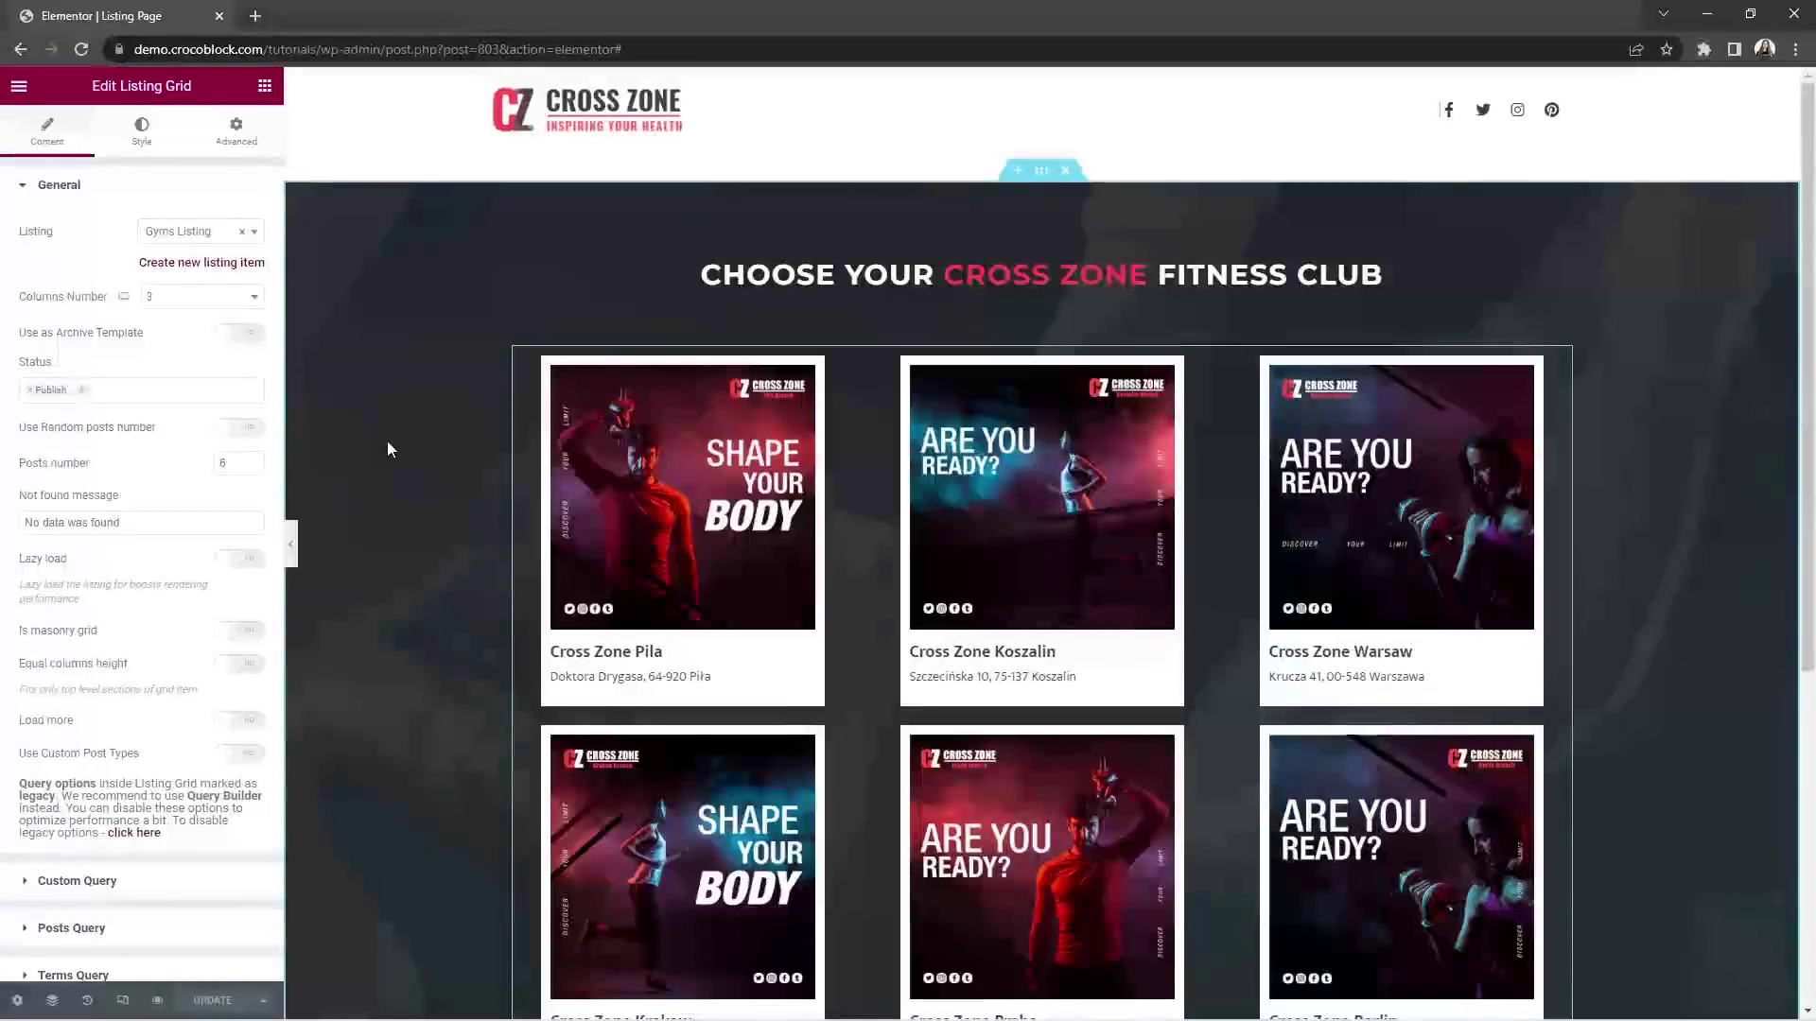
Disable the Listing Grid's legacy query options via the 'click here' link, then reopen the grid's settings.
{"action": "left_click_drag", "start_coordinate": [278, 402], "coordinate": [271, 583]}
{"action": "scroll", "coordinate": [252, 721], "scroll_direction": "down", "scroll_amount": 1}
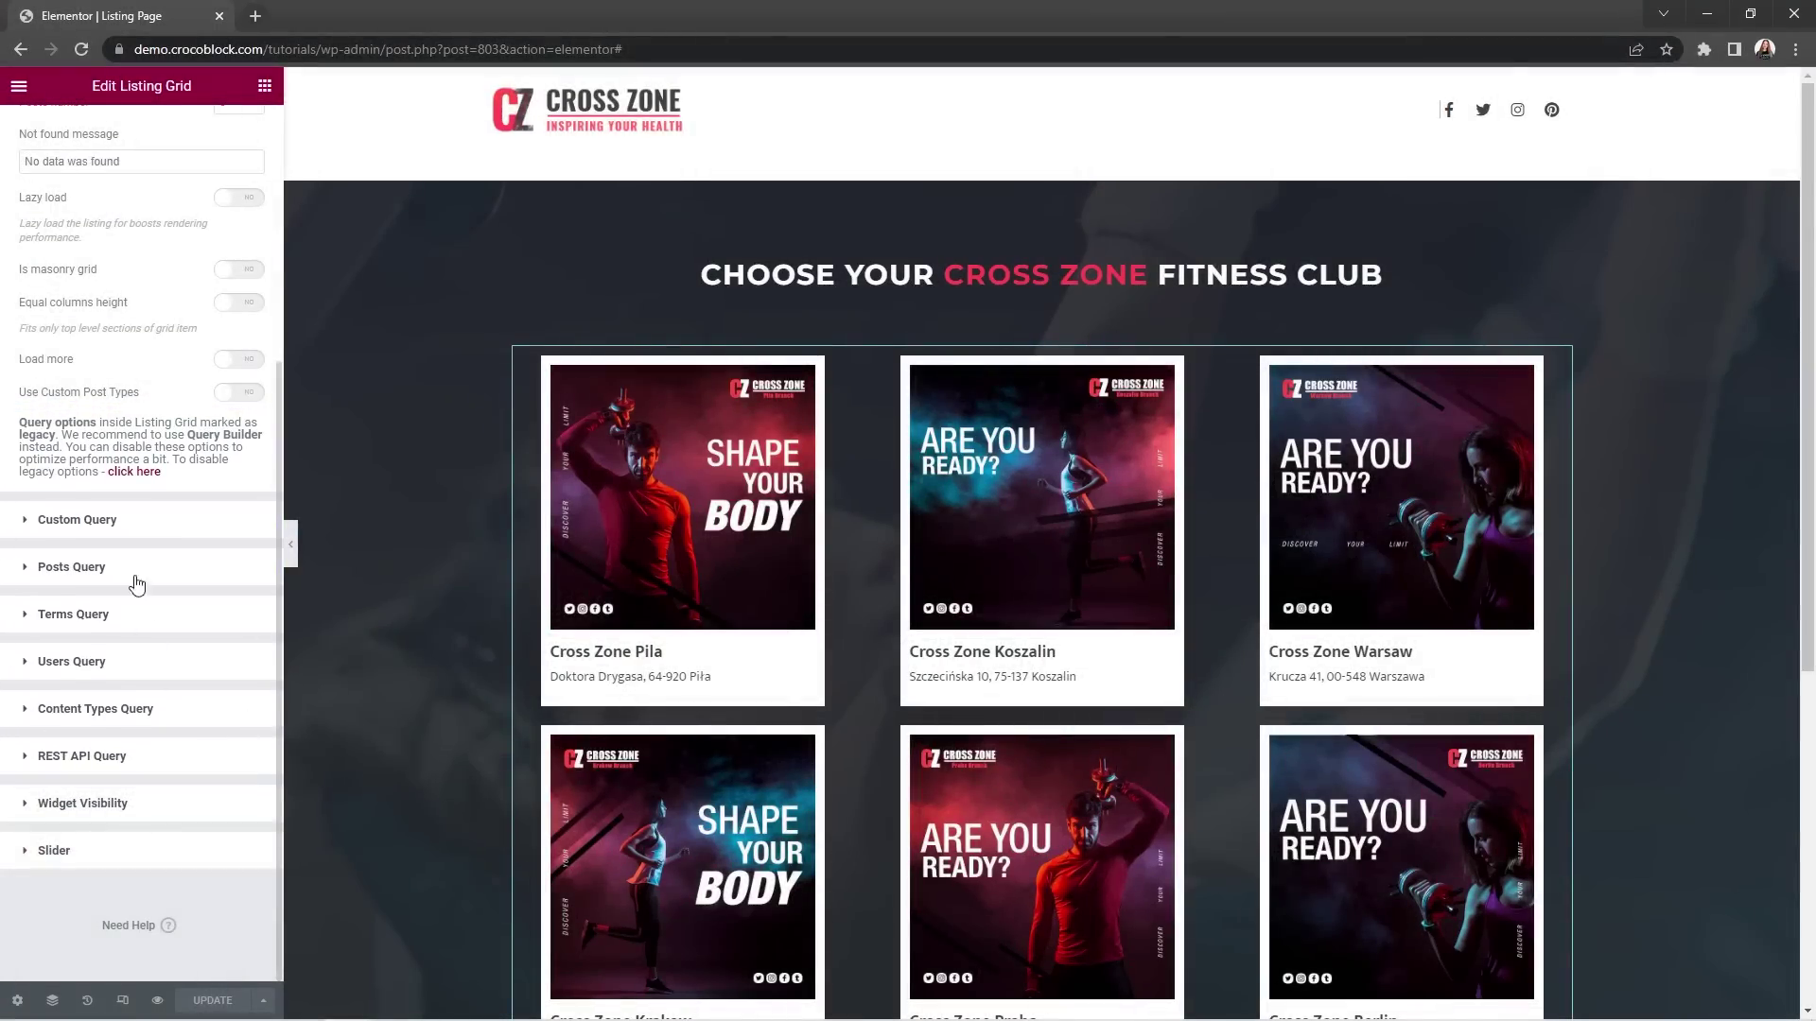
{"action": "left_click", "coordinate": [137, 474]}
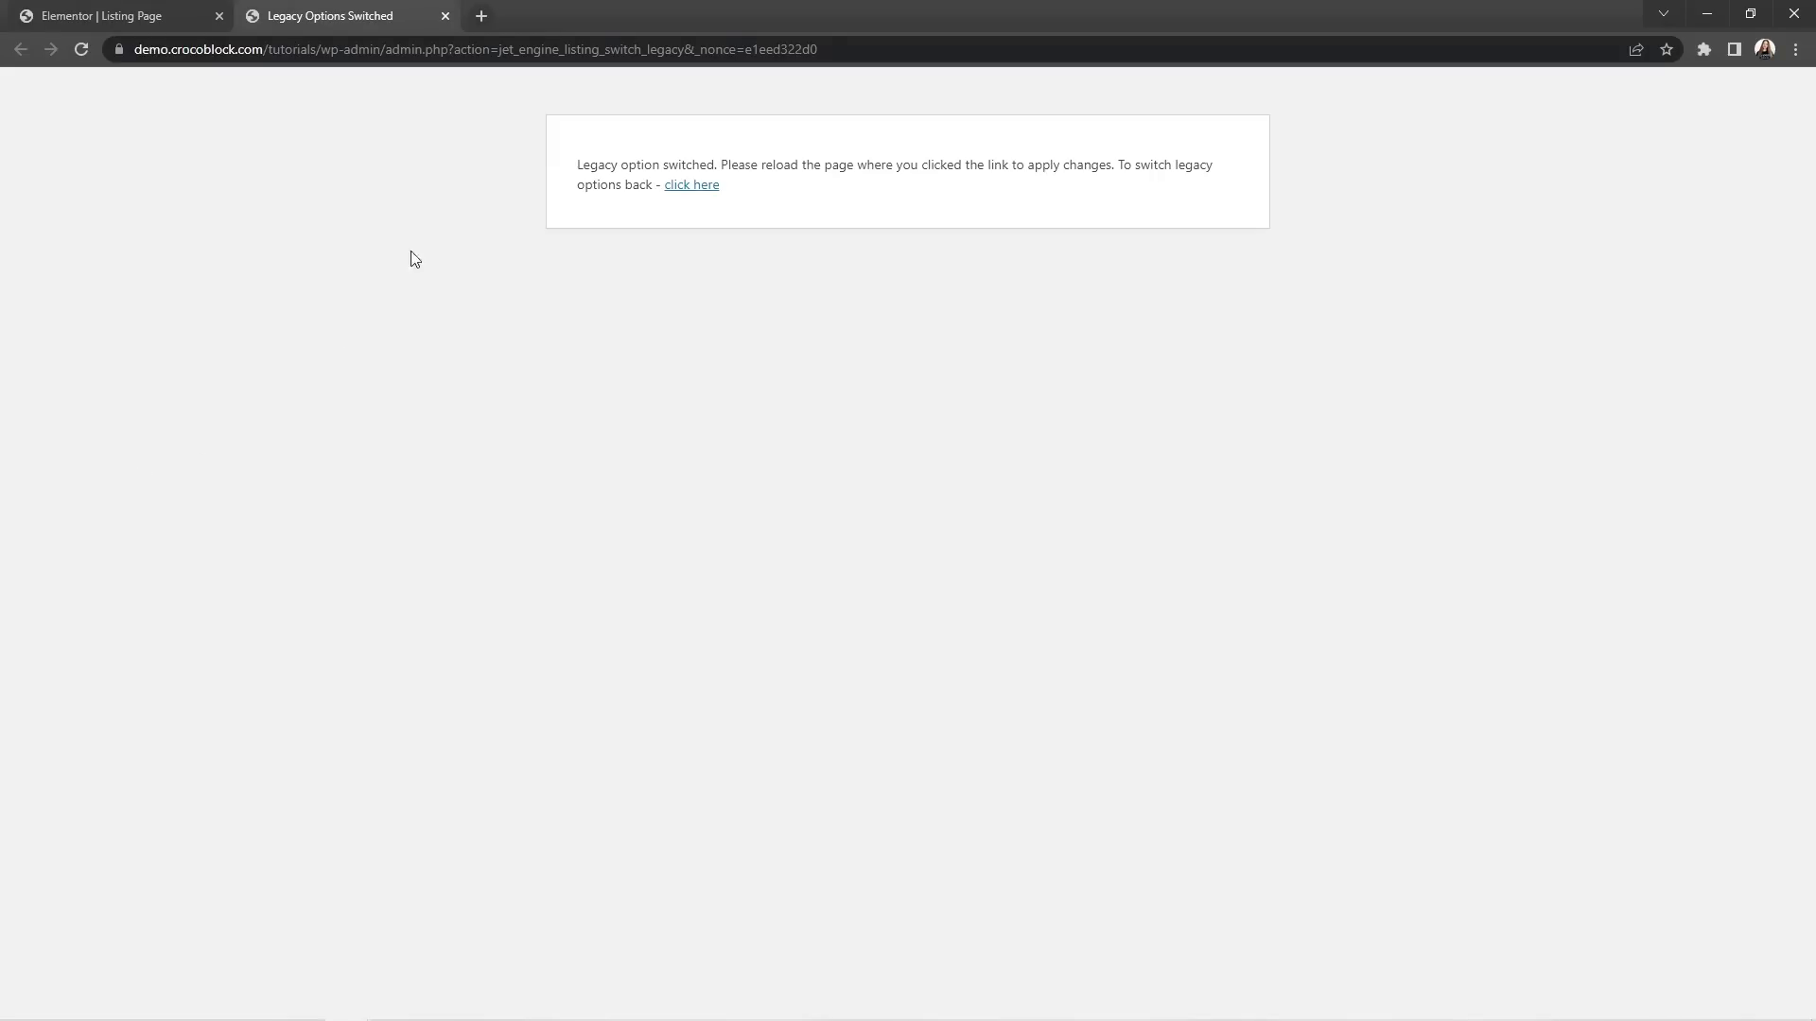
{"action": "left_click", "coordinate": [442, 20]}
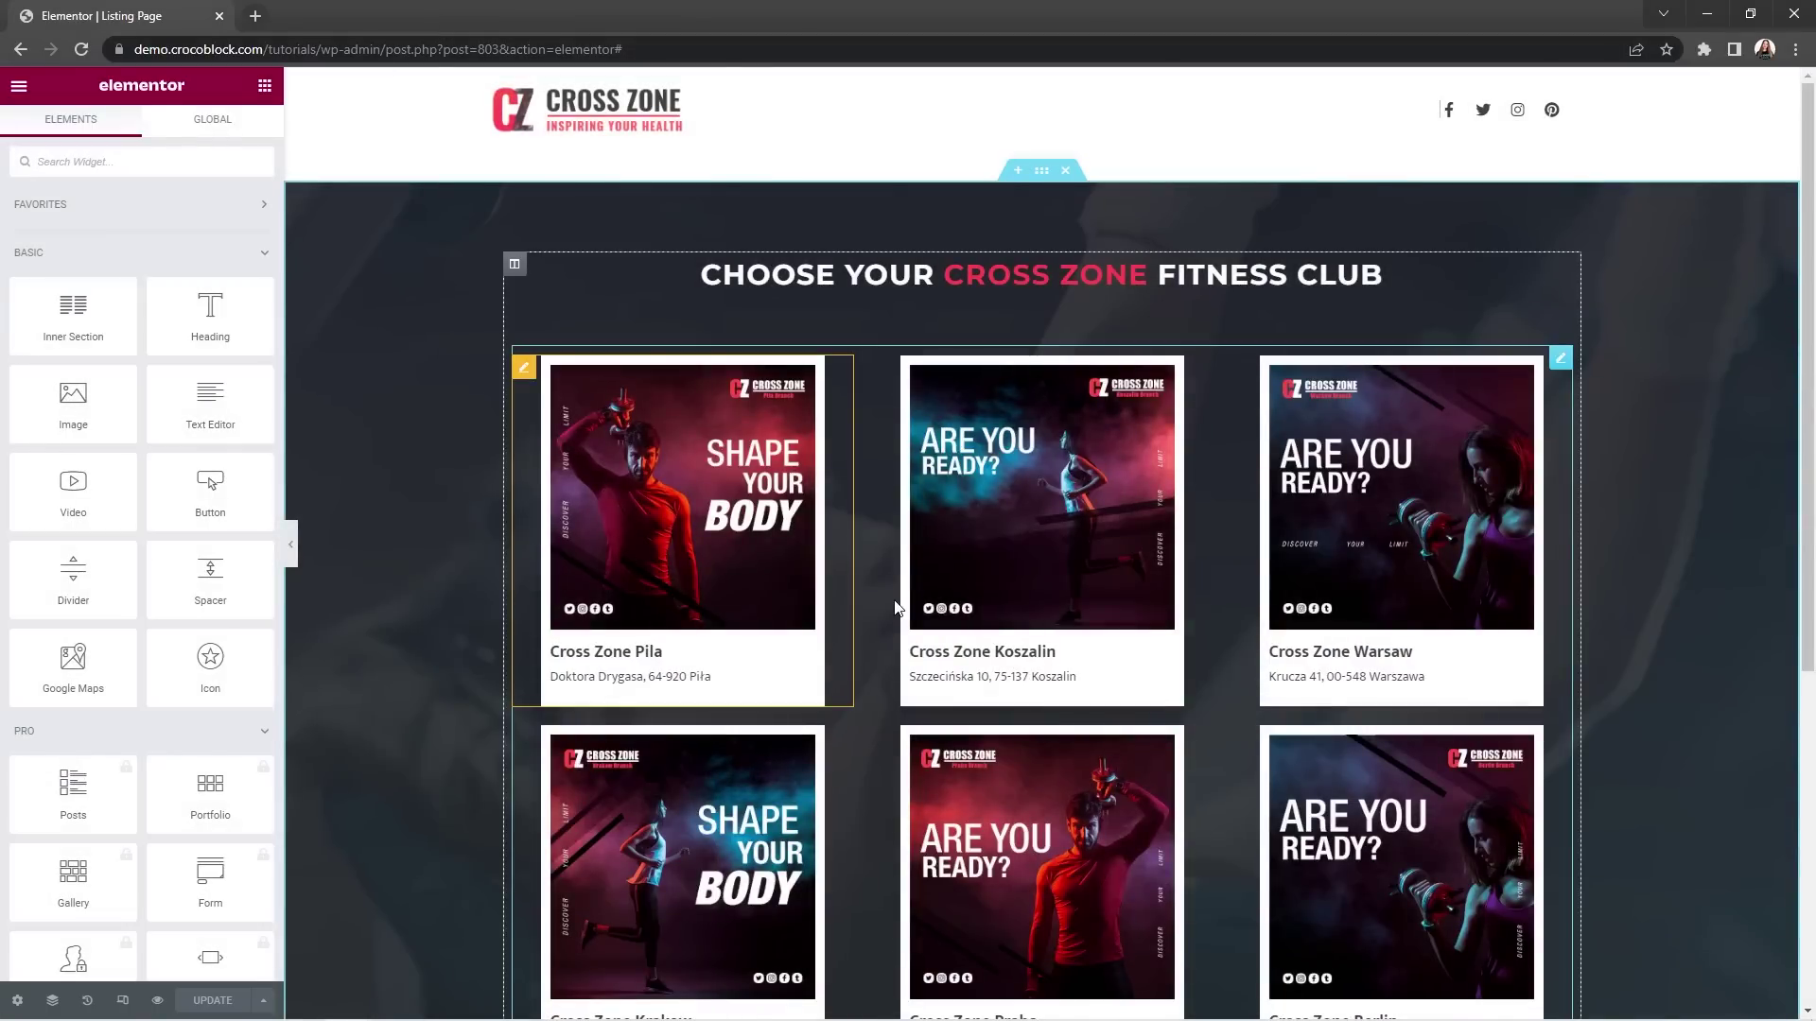
{"action": "left_click", "coordinate": [897, 608]}
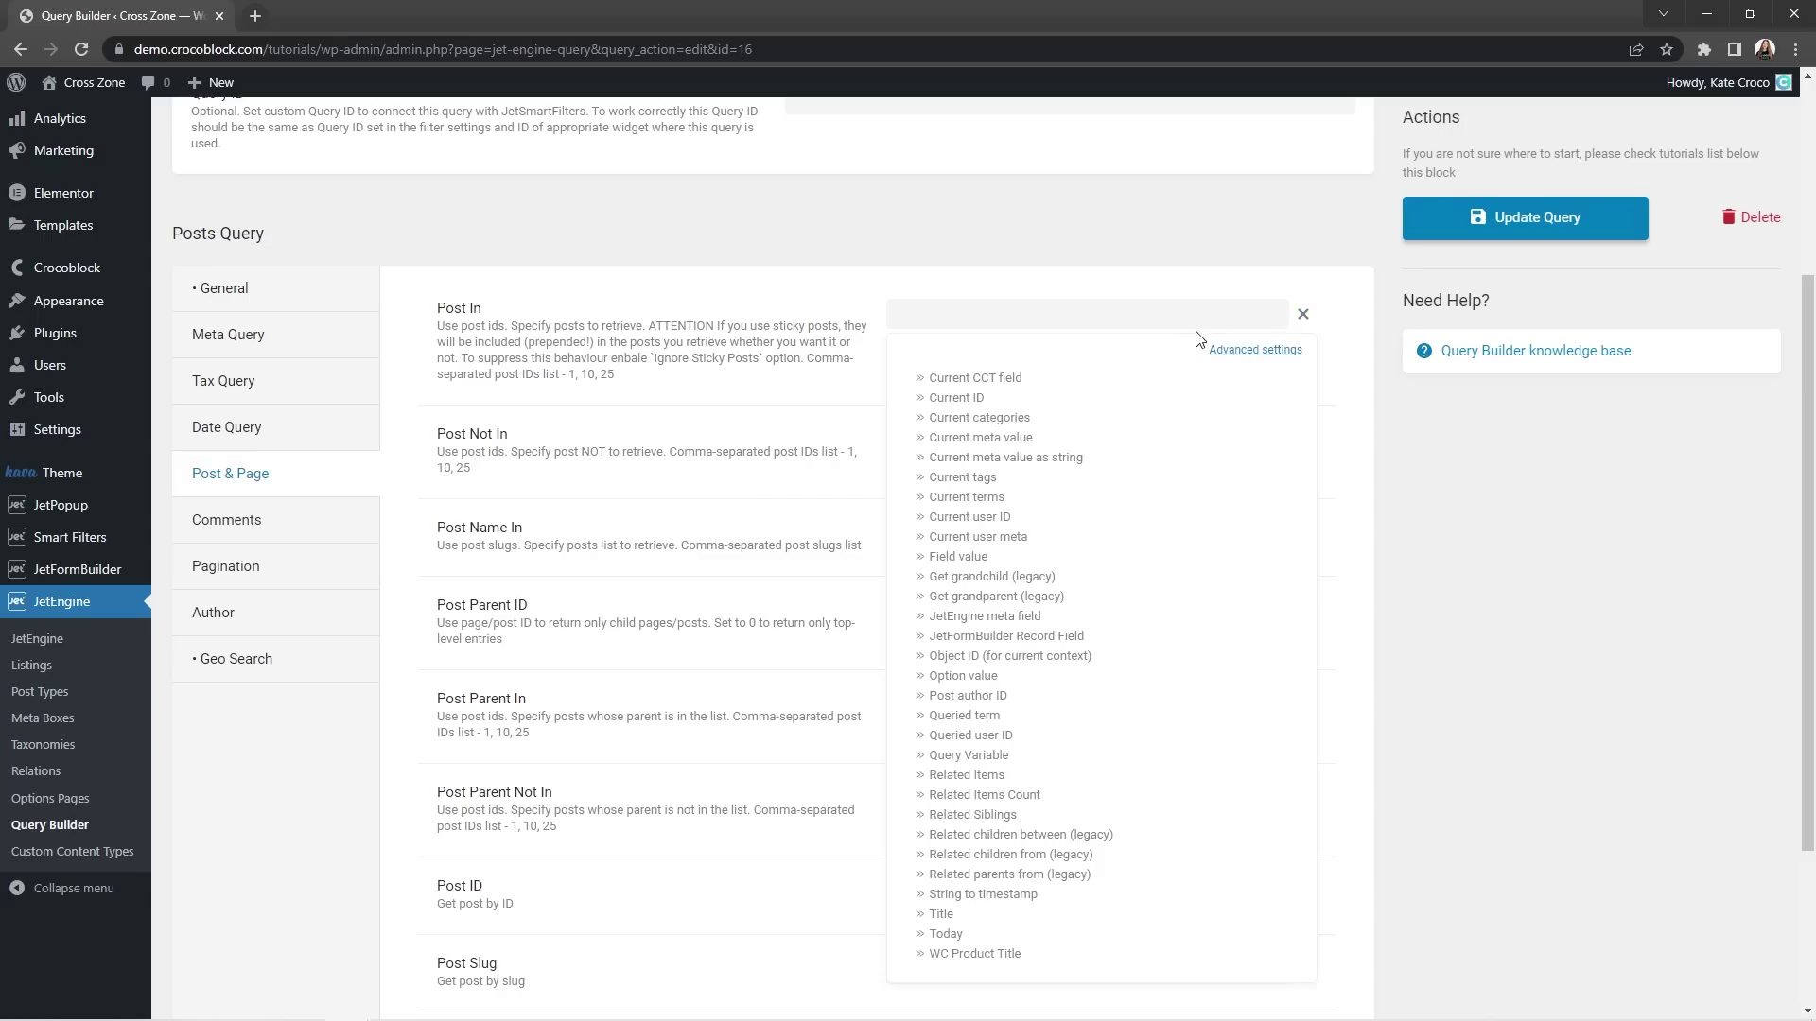
Set the Post In macro's context to Current User (global) with fallback 'no'.
{"action": "left_click", "coordinate": [1301, 350]}
{"action": "left_click", "coordinate": [1275, 407]}
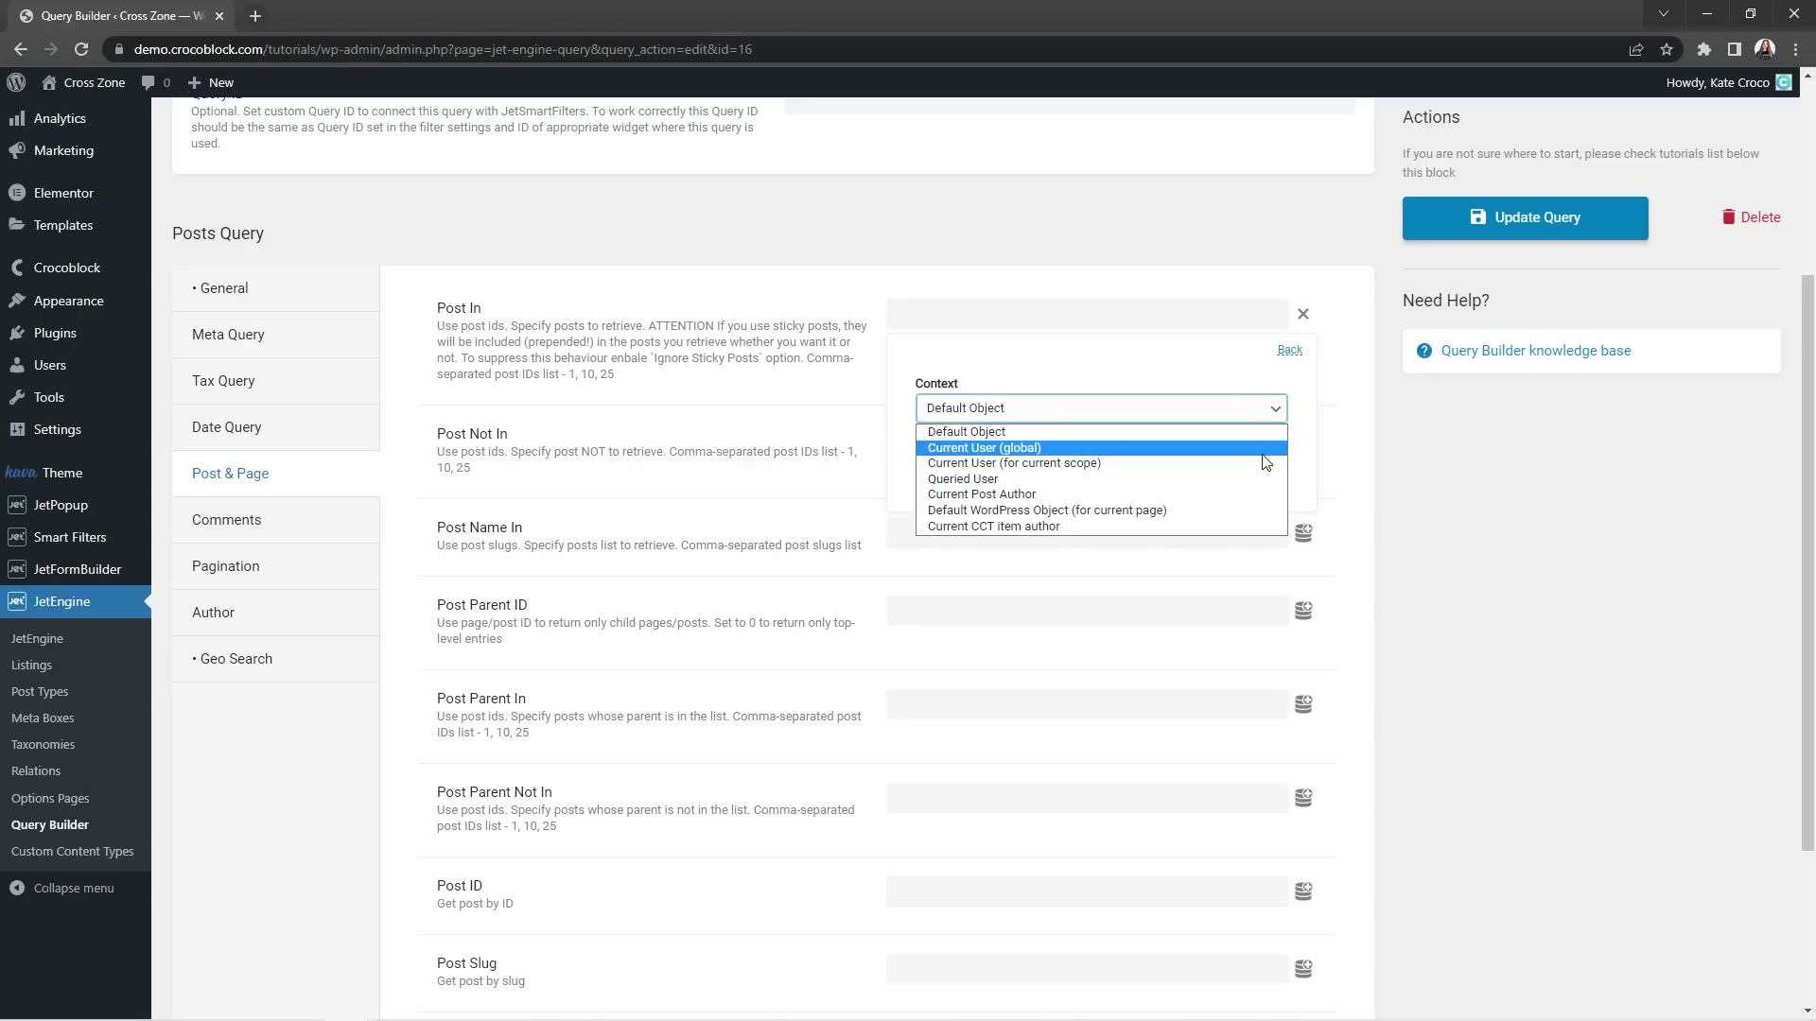
{"action": "left_click", "coordinate": [1263, 454]}
{"action": "left_click", "coordinate": [1252, 484]}
{"action": "type", "text": "no"}
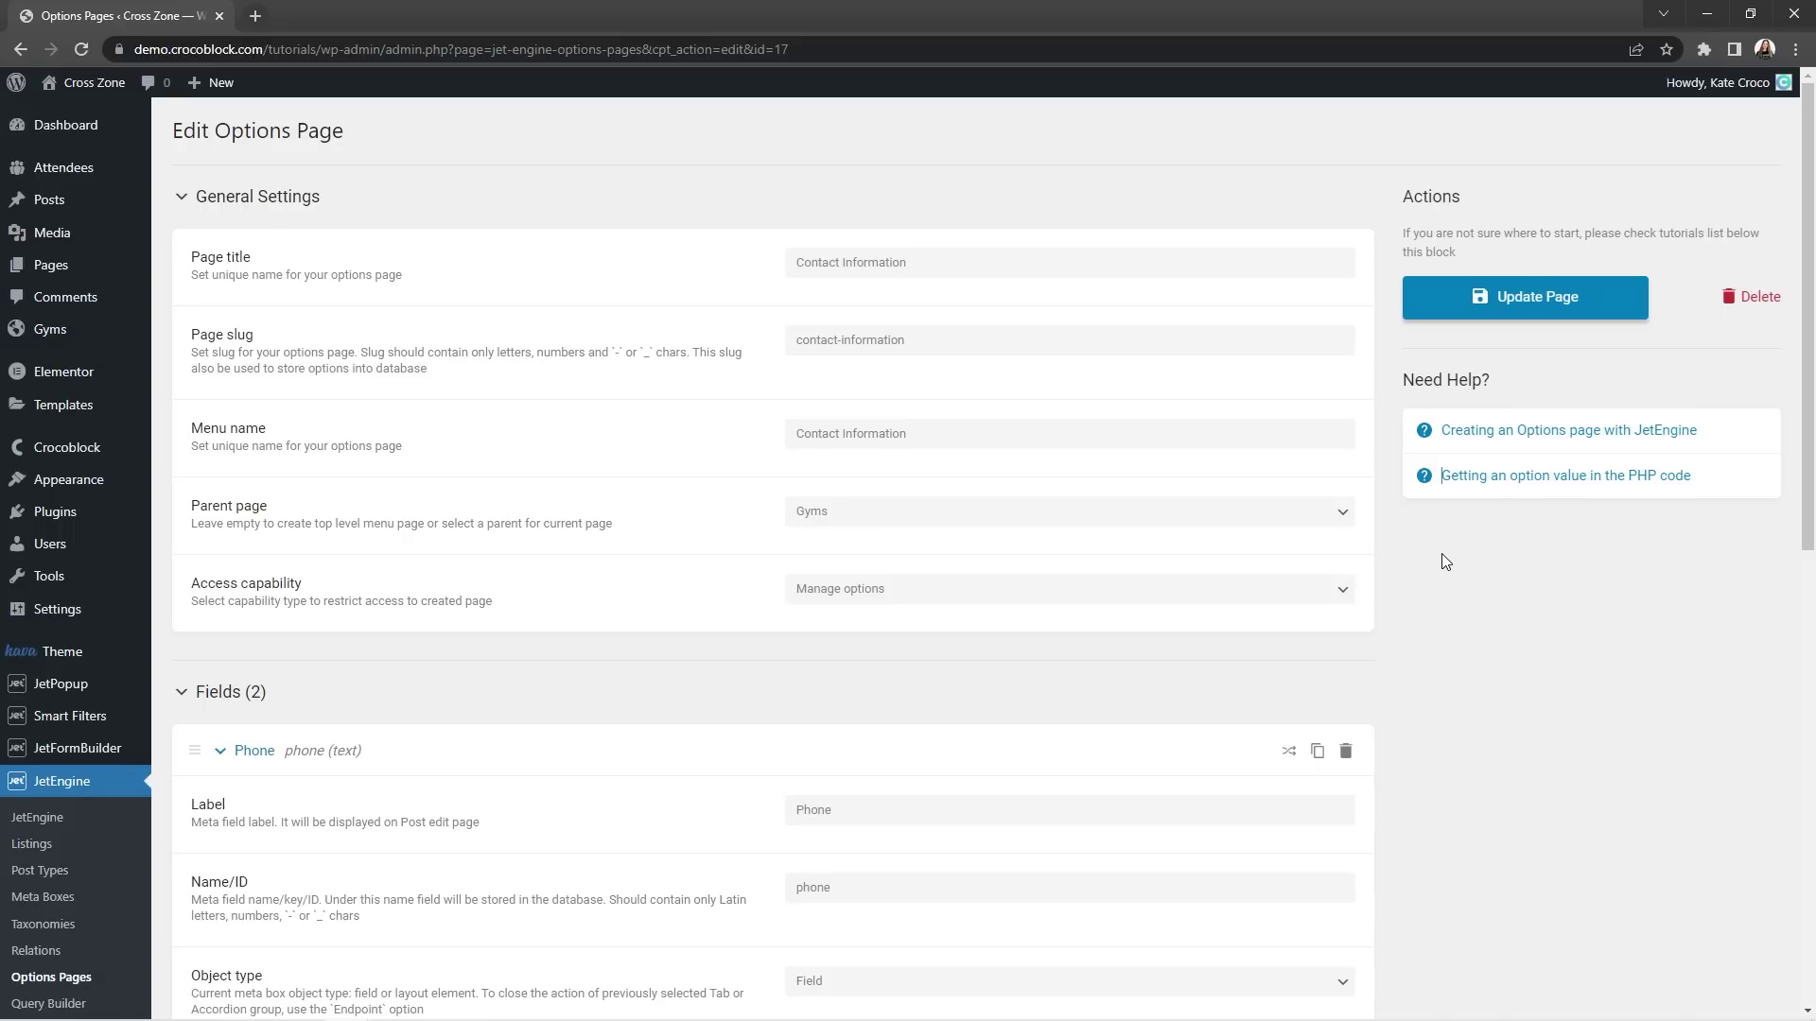
Scroll down the Contact Information options page to the Phone field's settings.
{"action": "scroll", "coordinate": [1441, 554], "scroll_direction": "down", "scroll_amount": 4}
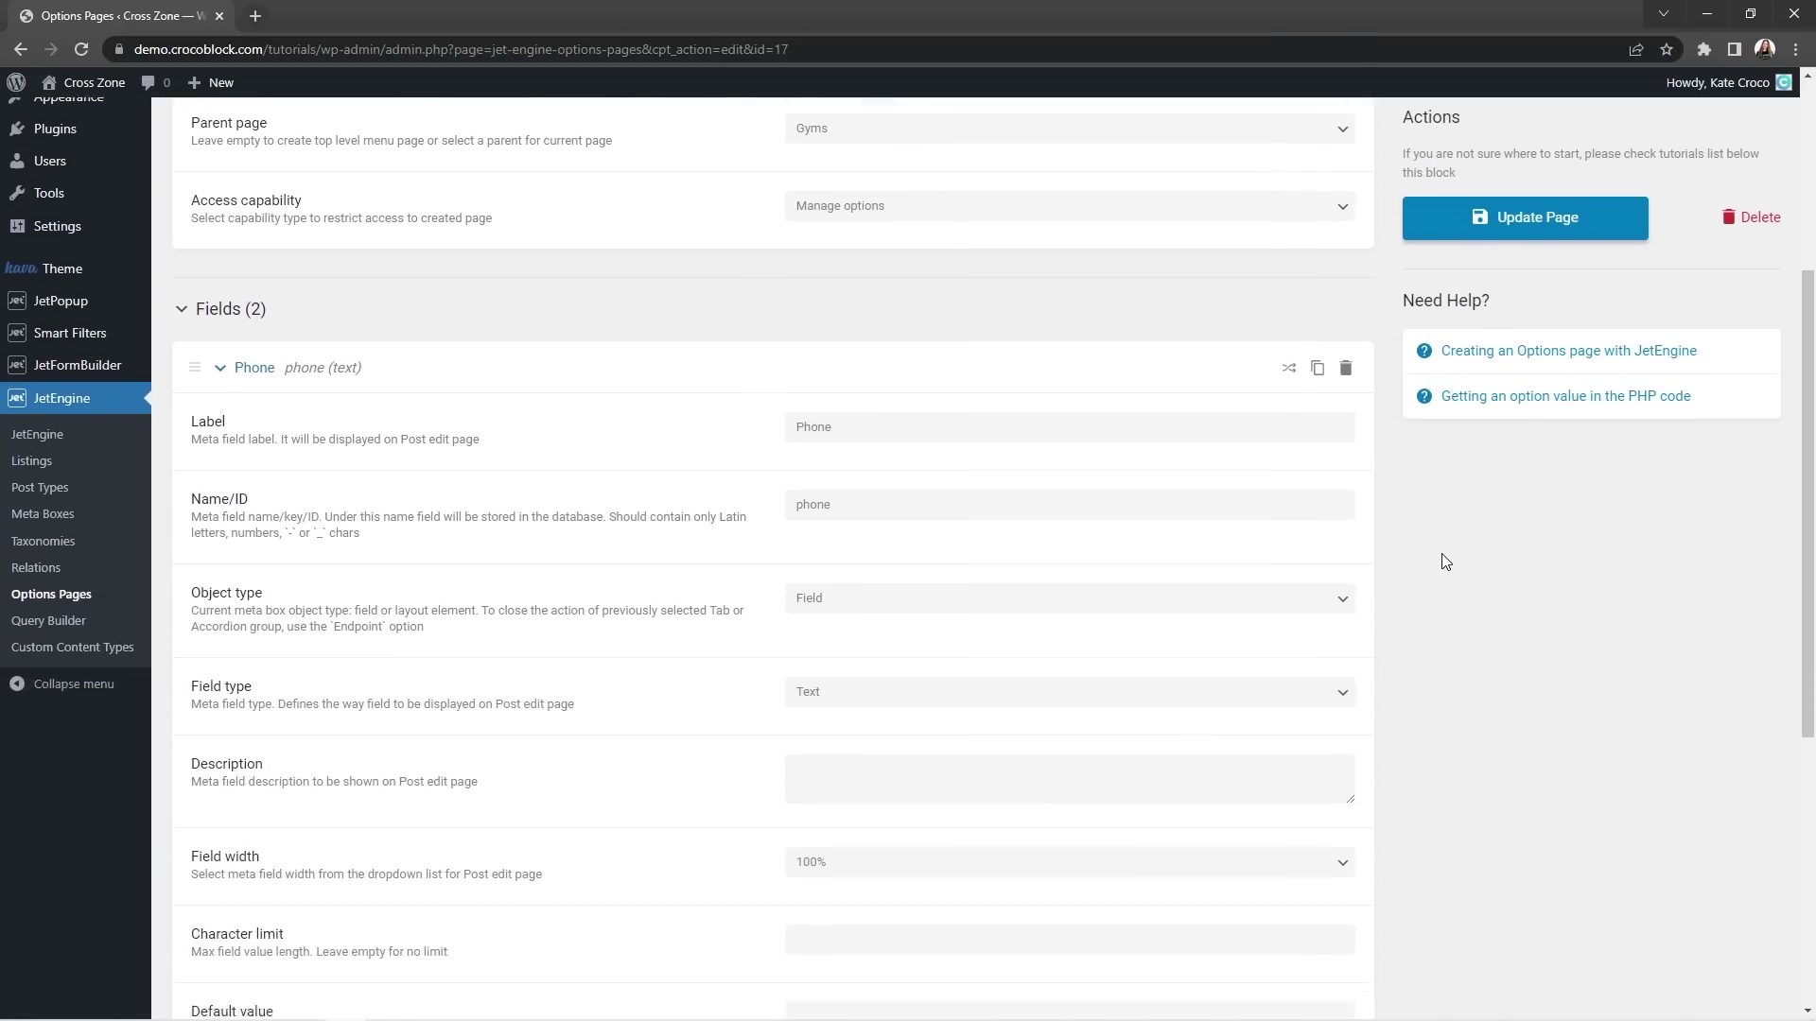
{"action": "scroll", "coordinate": [1442, 555], "scroll_direction": "down", "scroll_amount": 5}
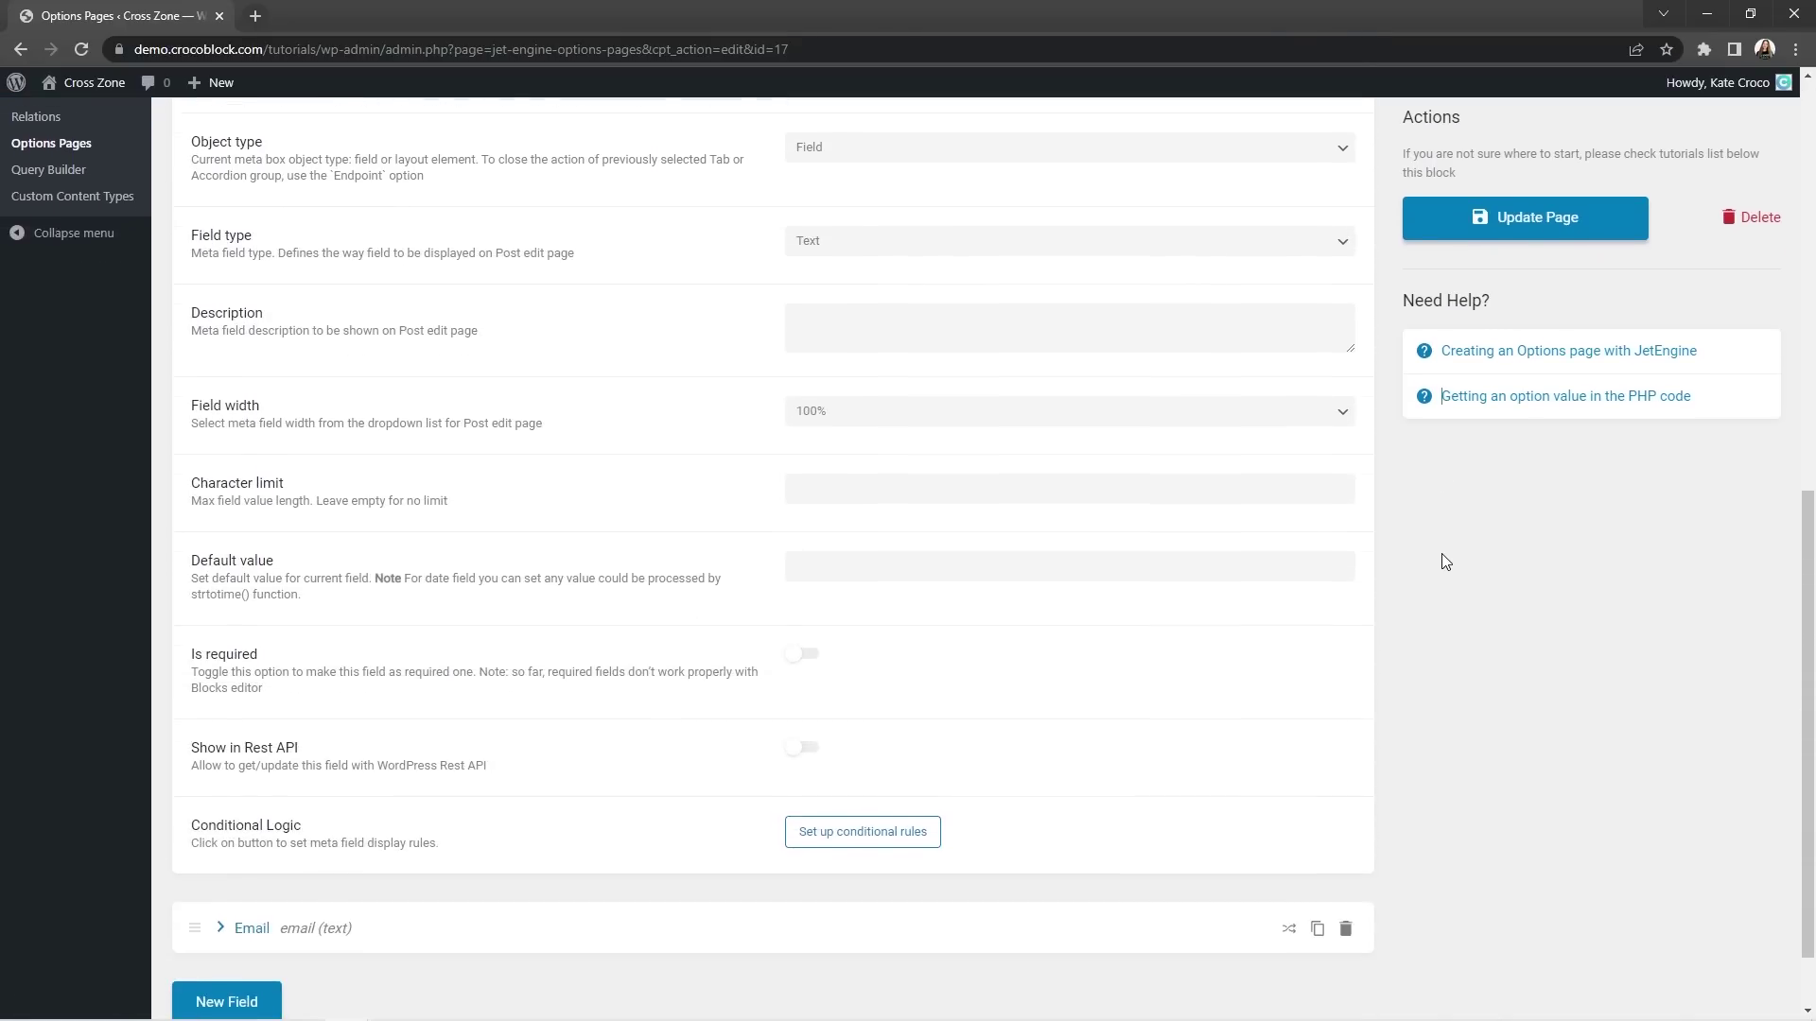
{"action": "scroll", "coordinate": [1442, 555], "scroll_direction": "down", "scroll_amount": 1}
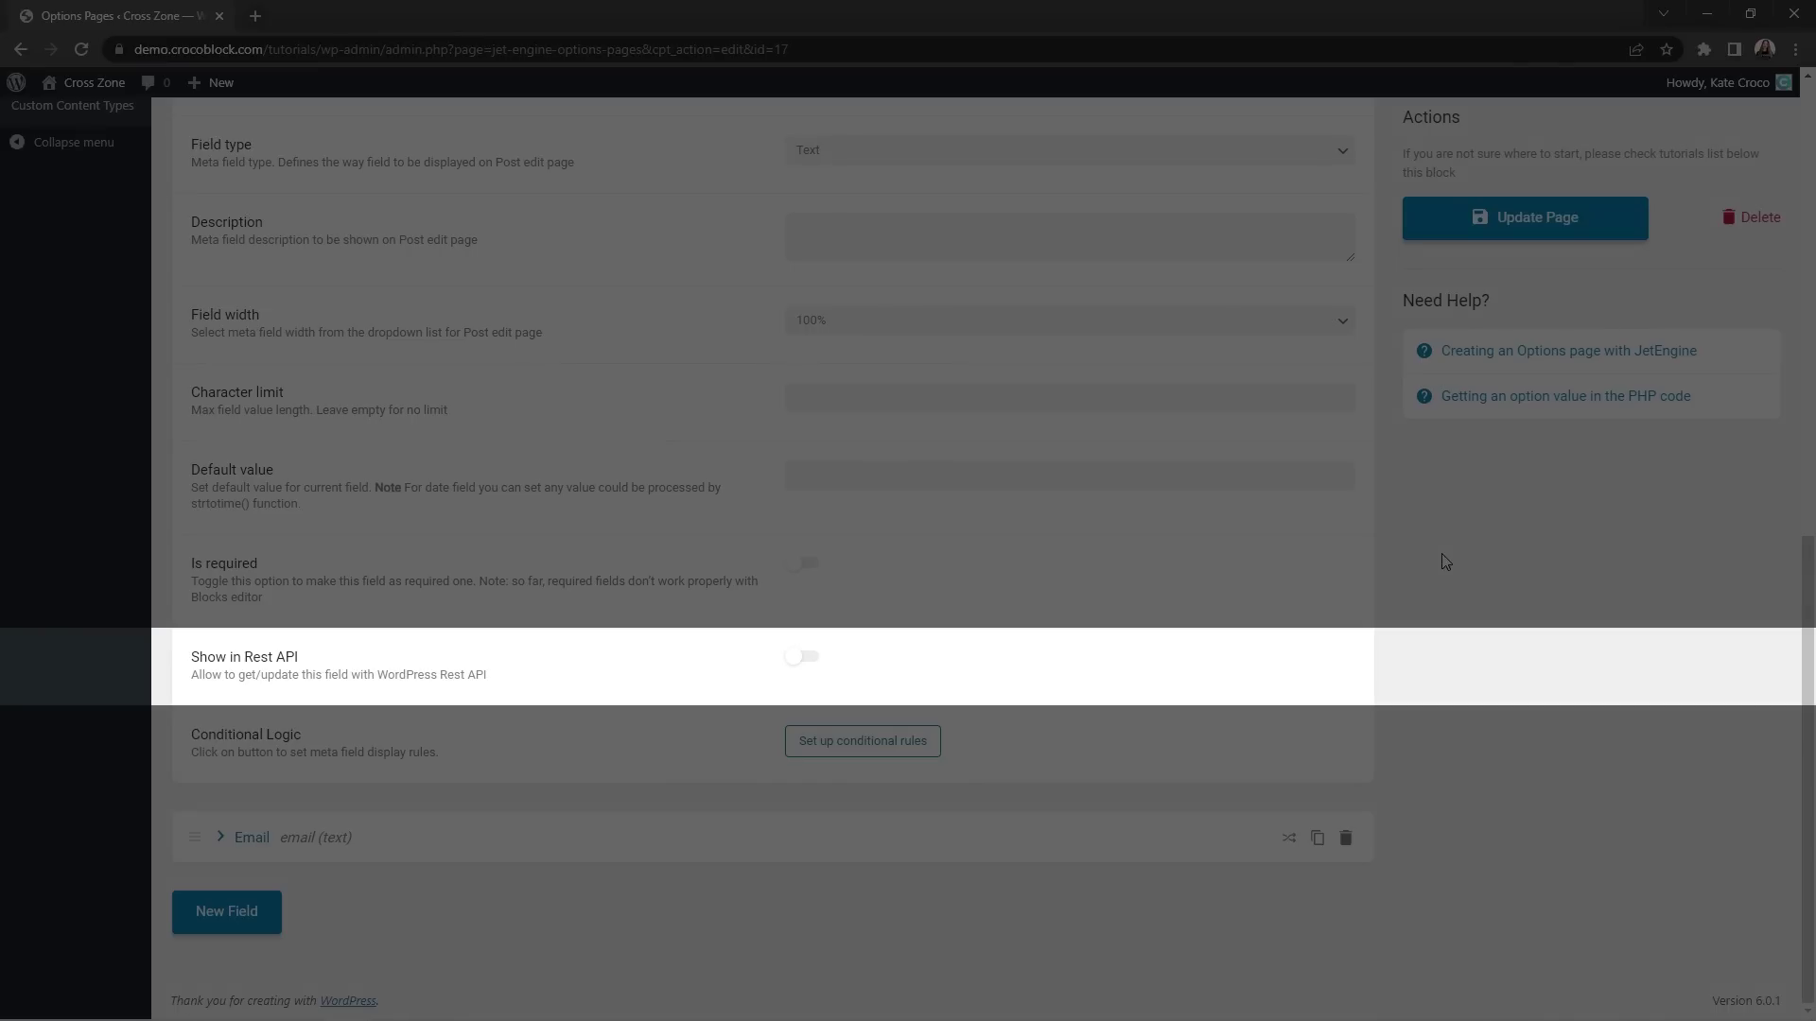